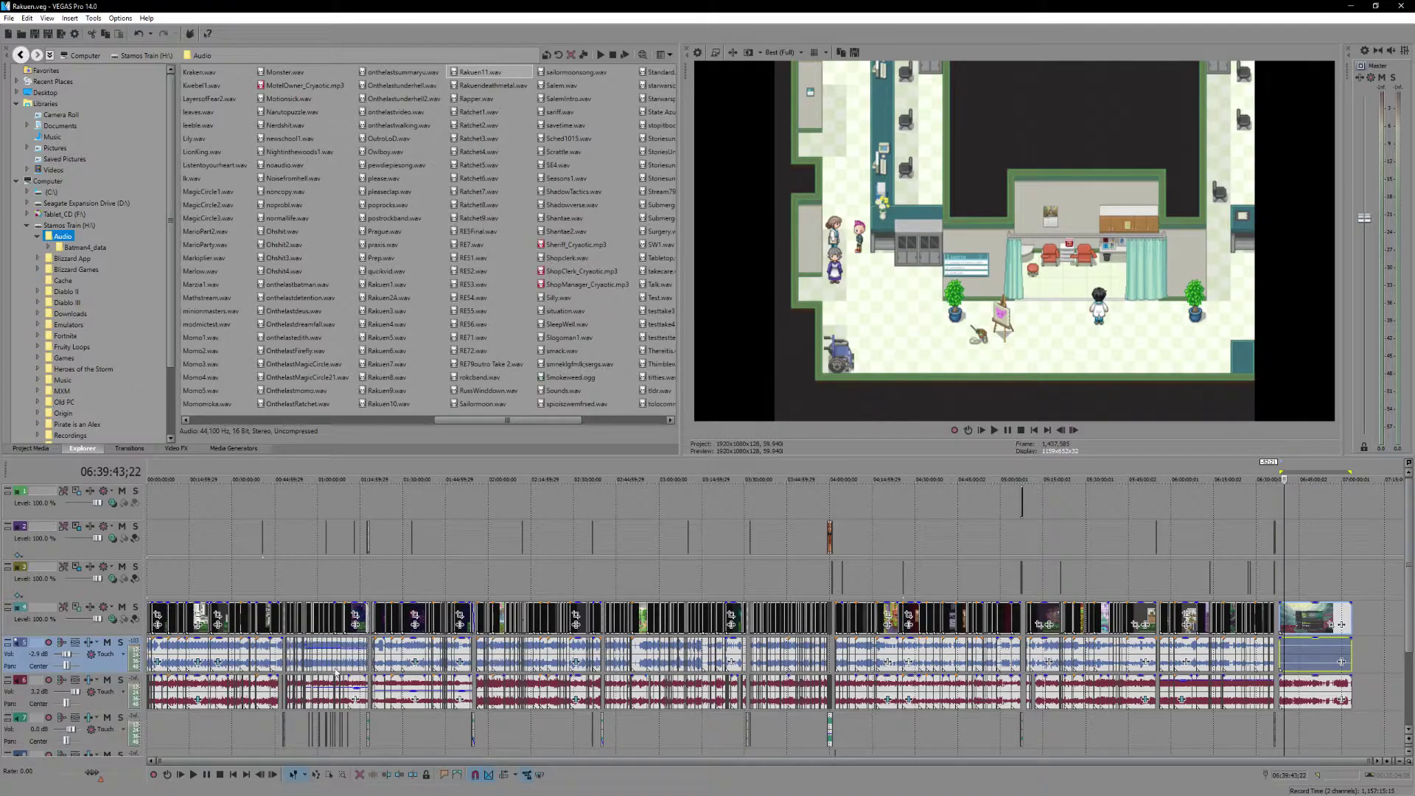
- Play back the start of the last gameplay recording, near 06:38:05, to compare it with the commentary audio
scroll(1273, 724, up, 10)
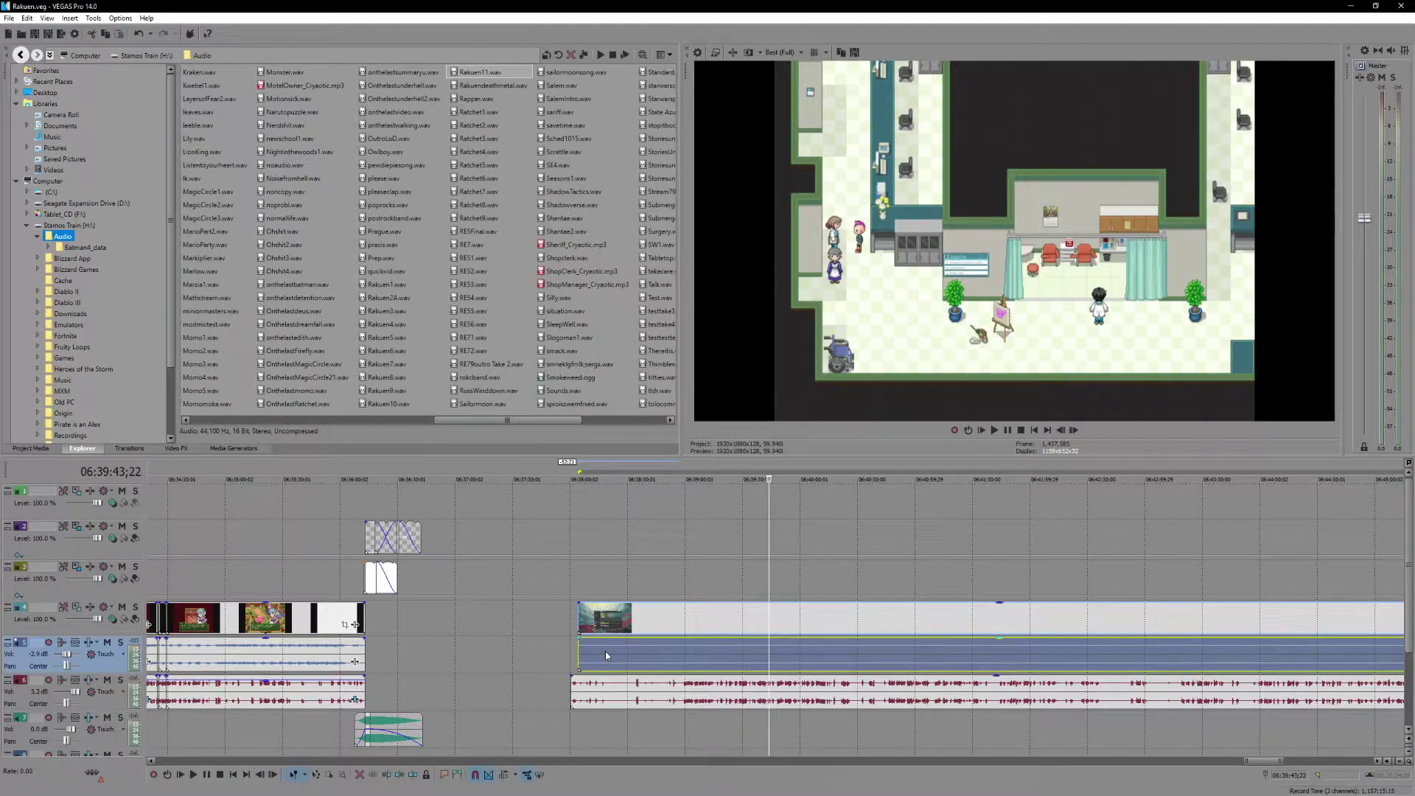
scroll(779, 648, down, 10)
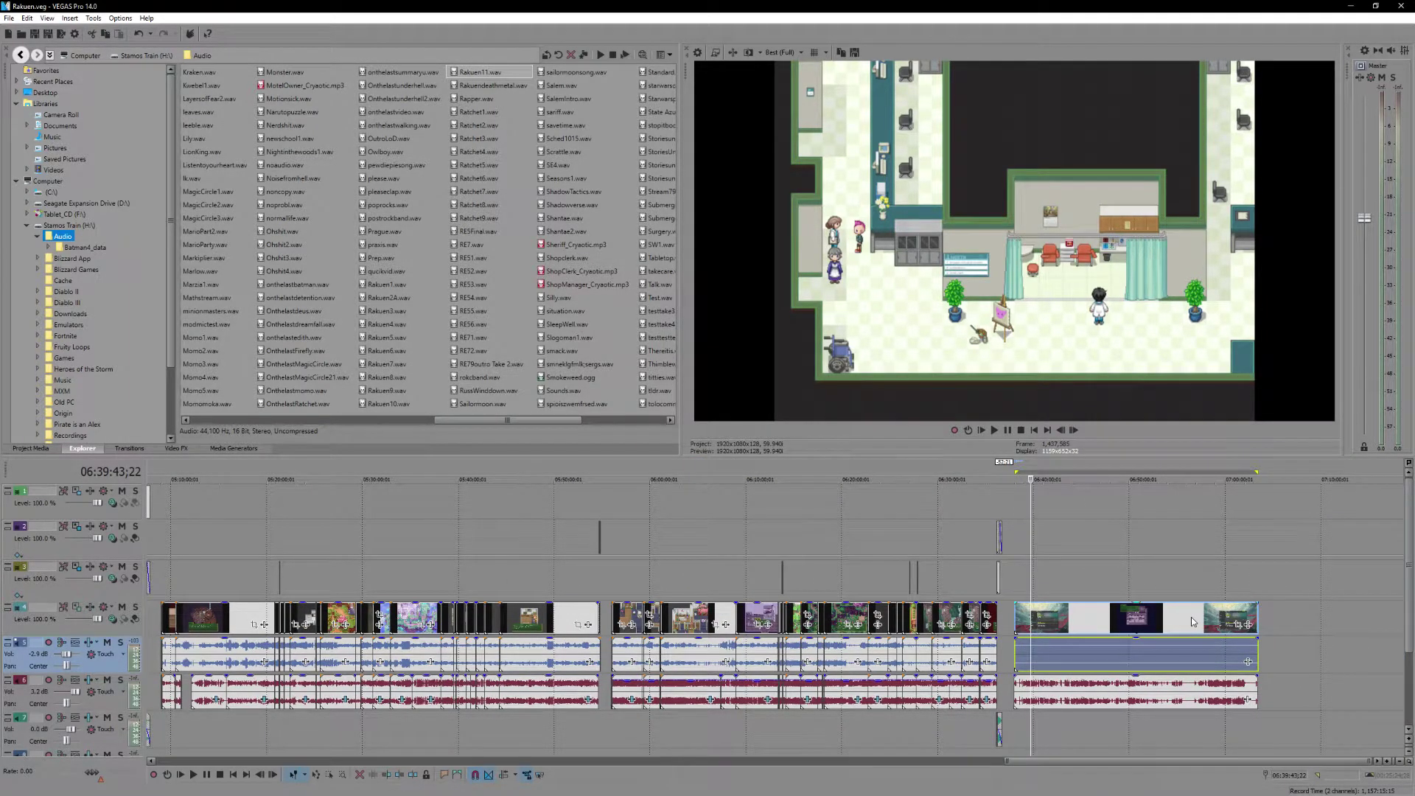
scroll(1194, 621, up, 10)
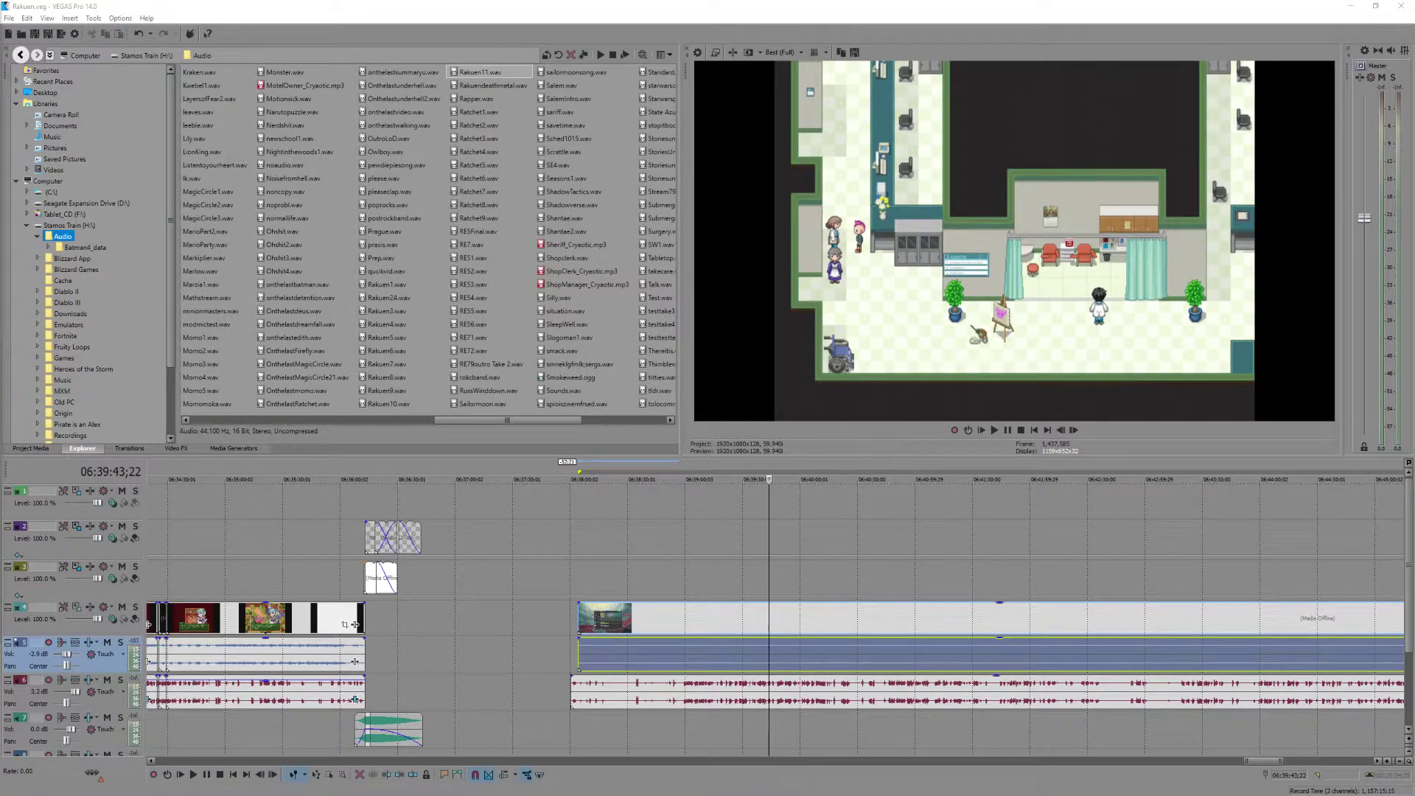
click(584, 696)
scroll(585, 699, up, 4)
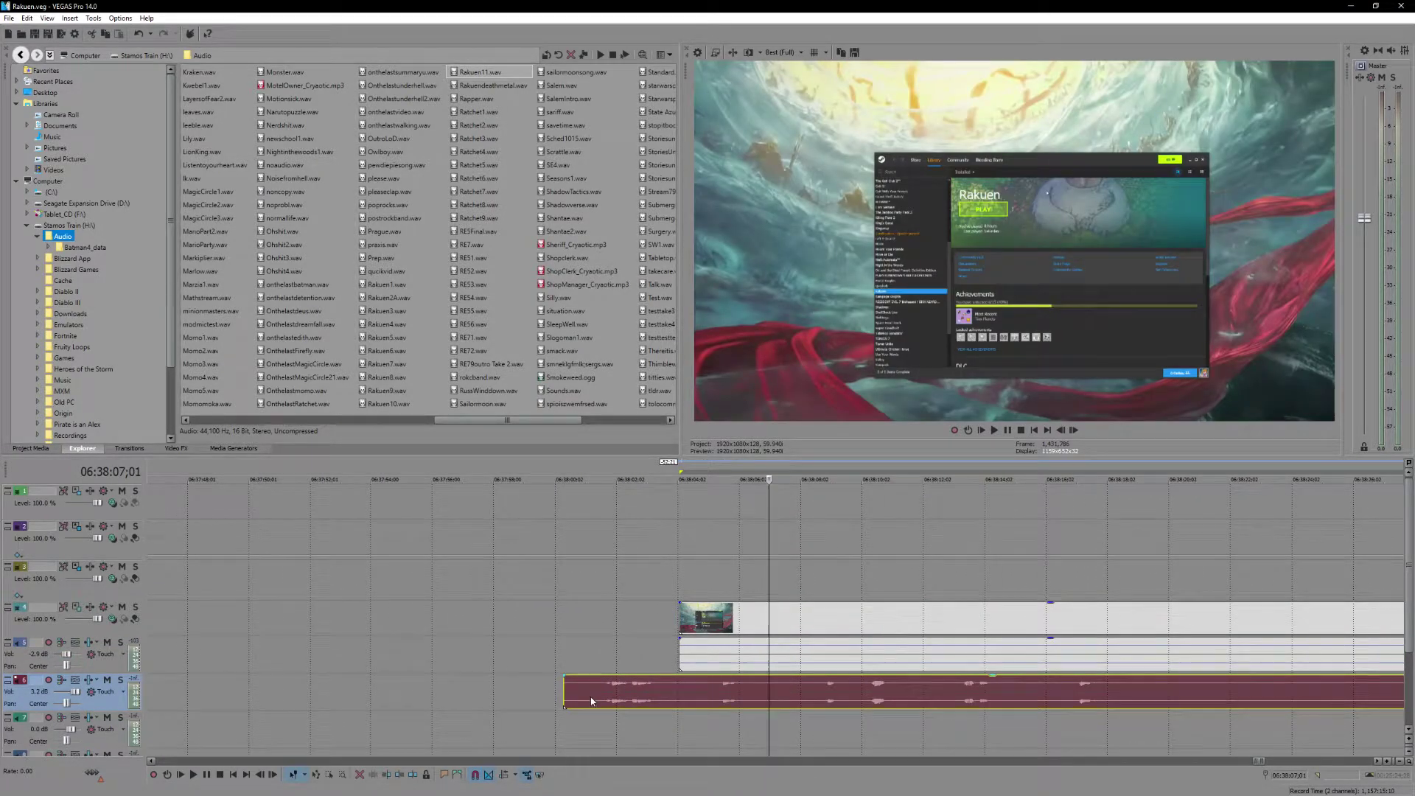
scroll(795, 692, down, 3)
scroll(825, 698, up, 5)
click(713, 623)
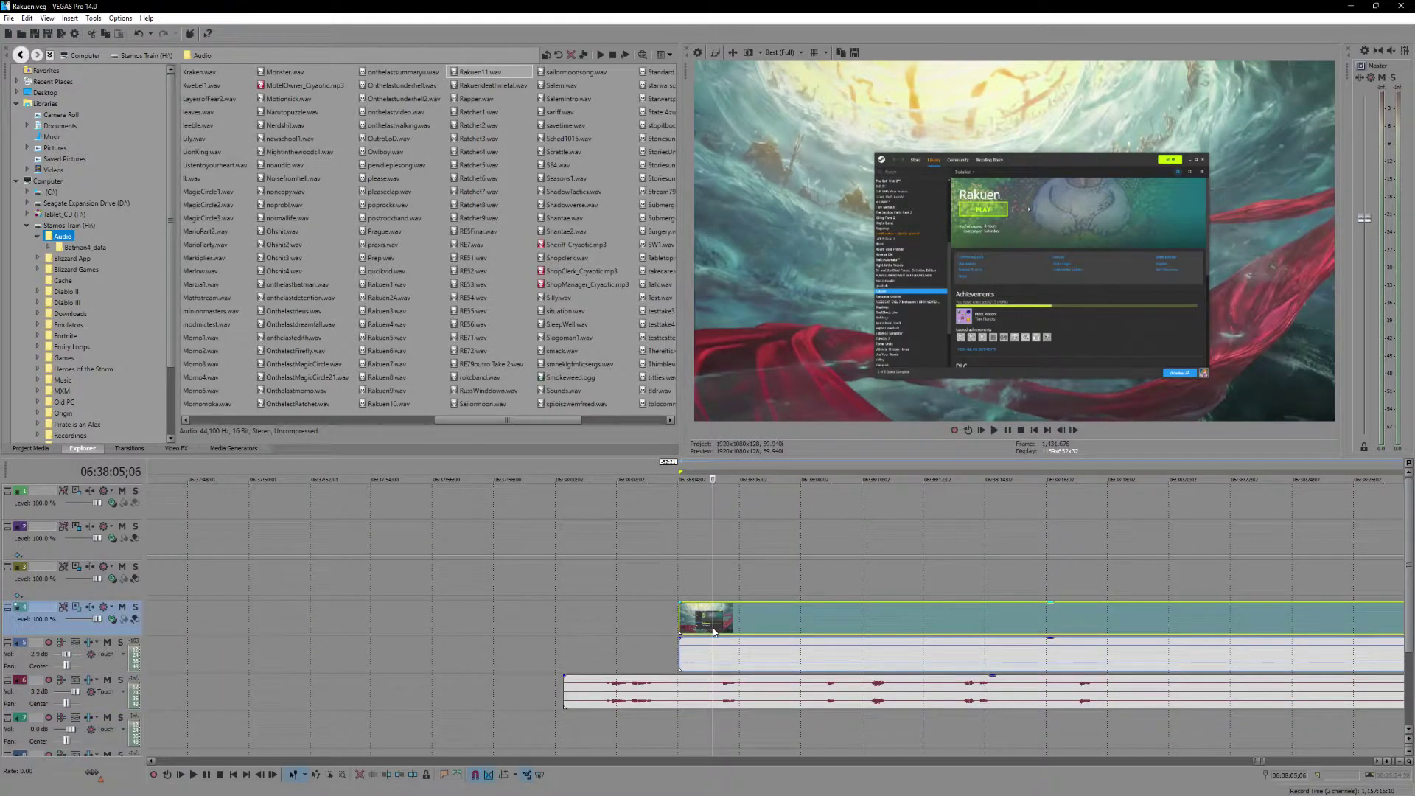
key(space)
key(Return)
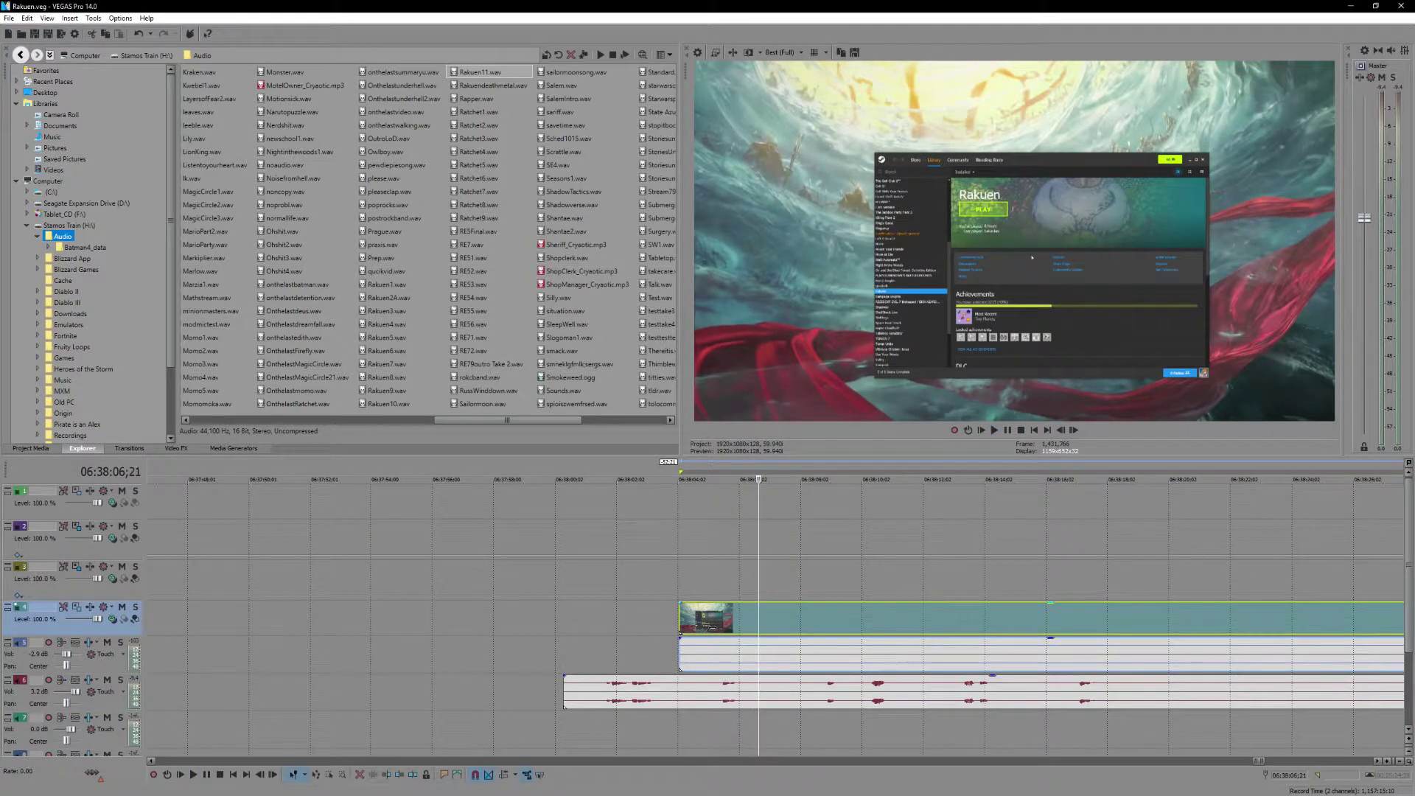
- Shift the last gameplay video and its game audio about 0.3 seconds earlier against the commentary, and play back the sync
click(717, 658)
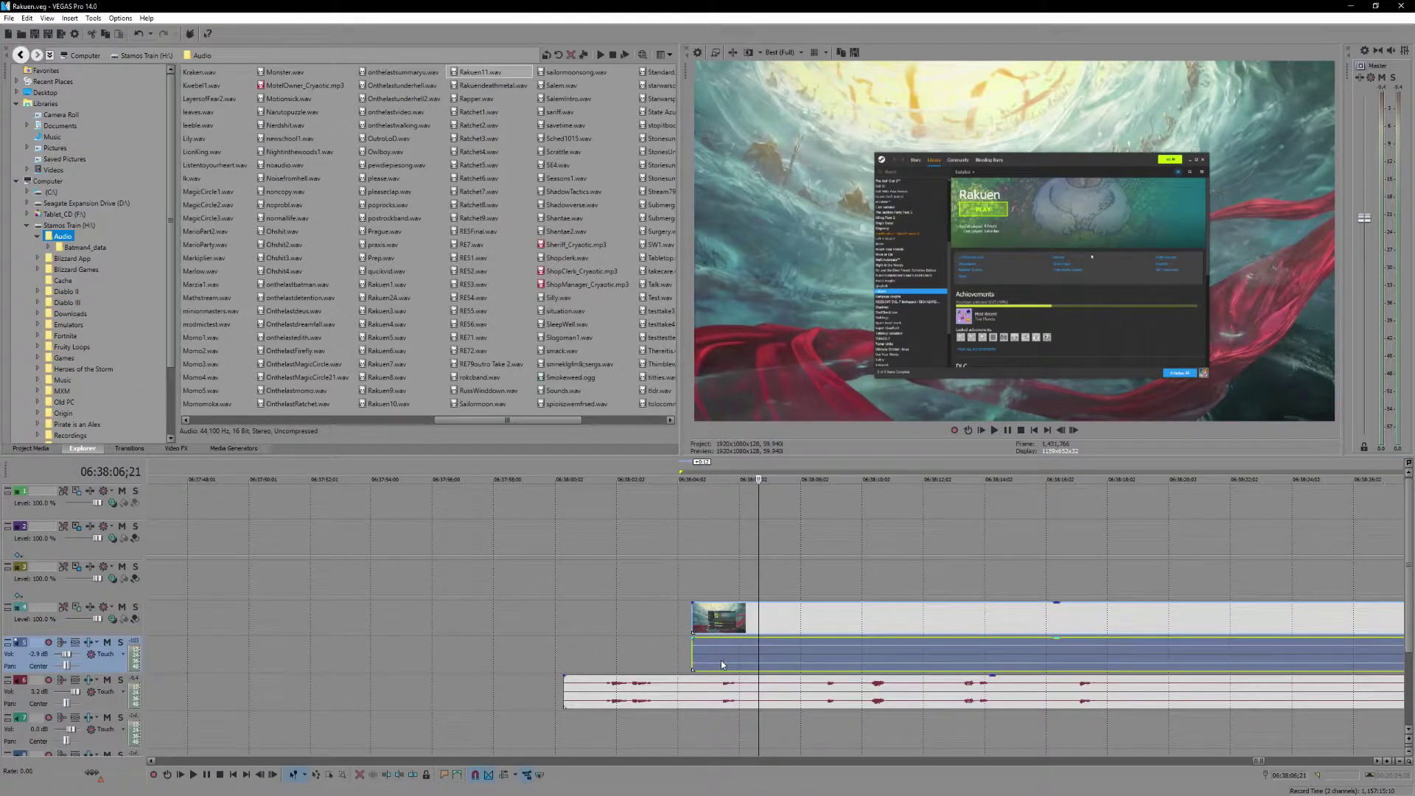
drag(716, 659, 701, 661)
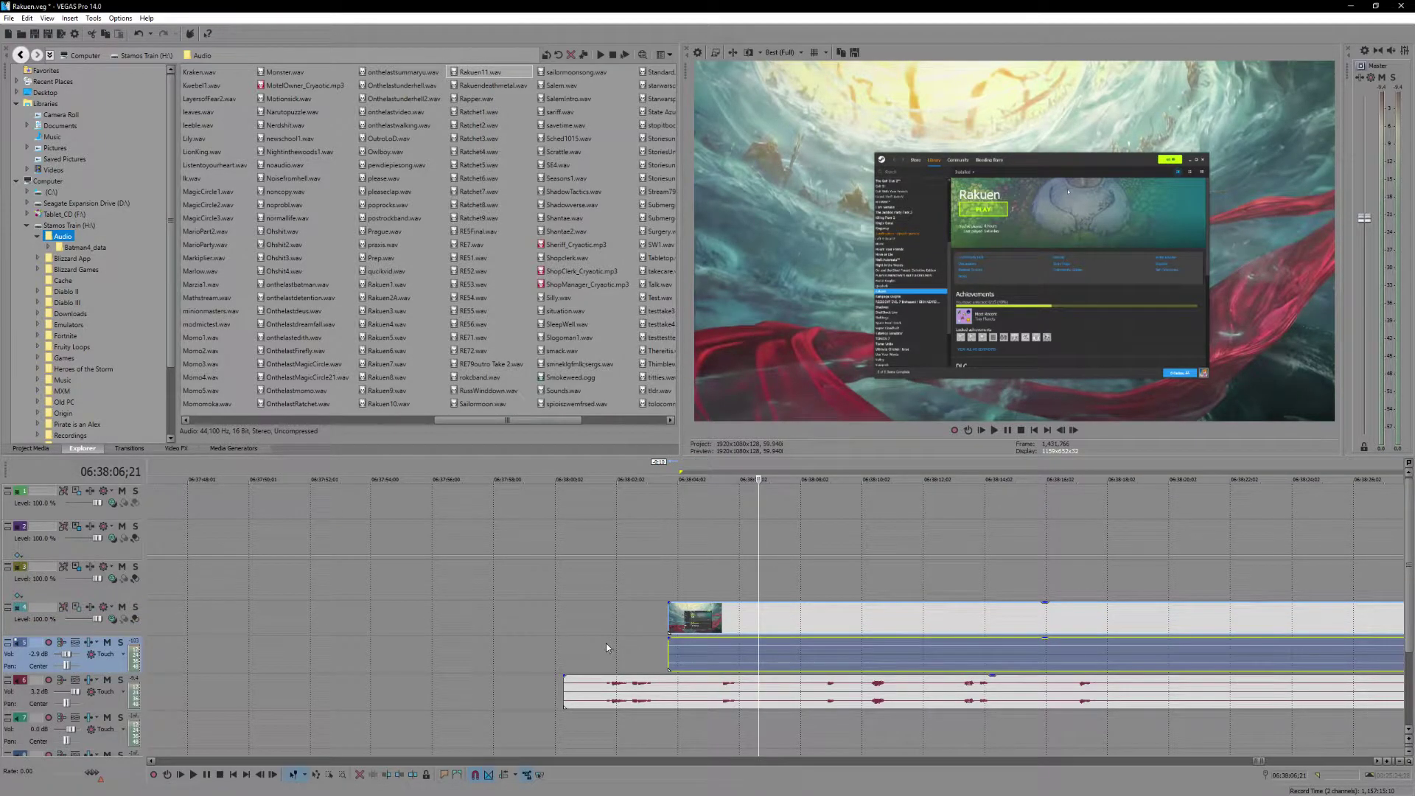
click(606, 643)
key(space)
key(Return)
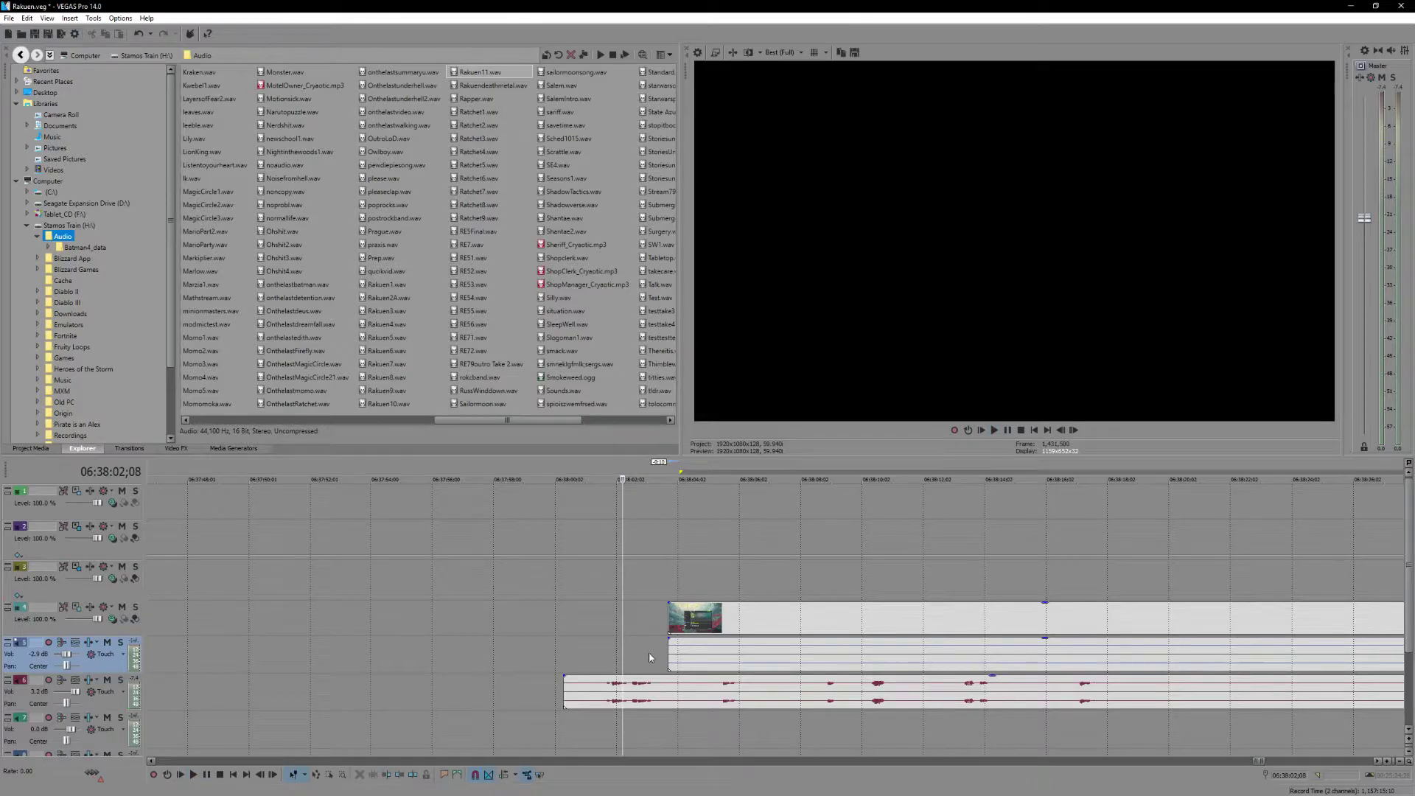
click(703, 651)
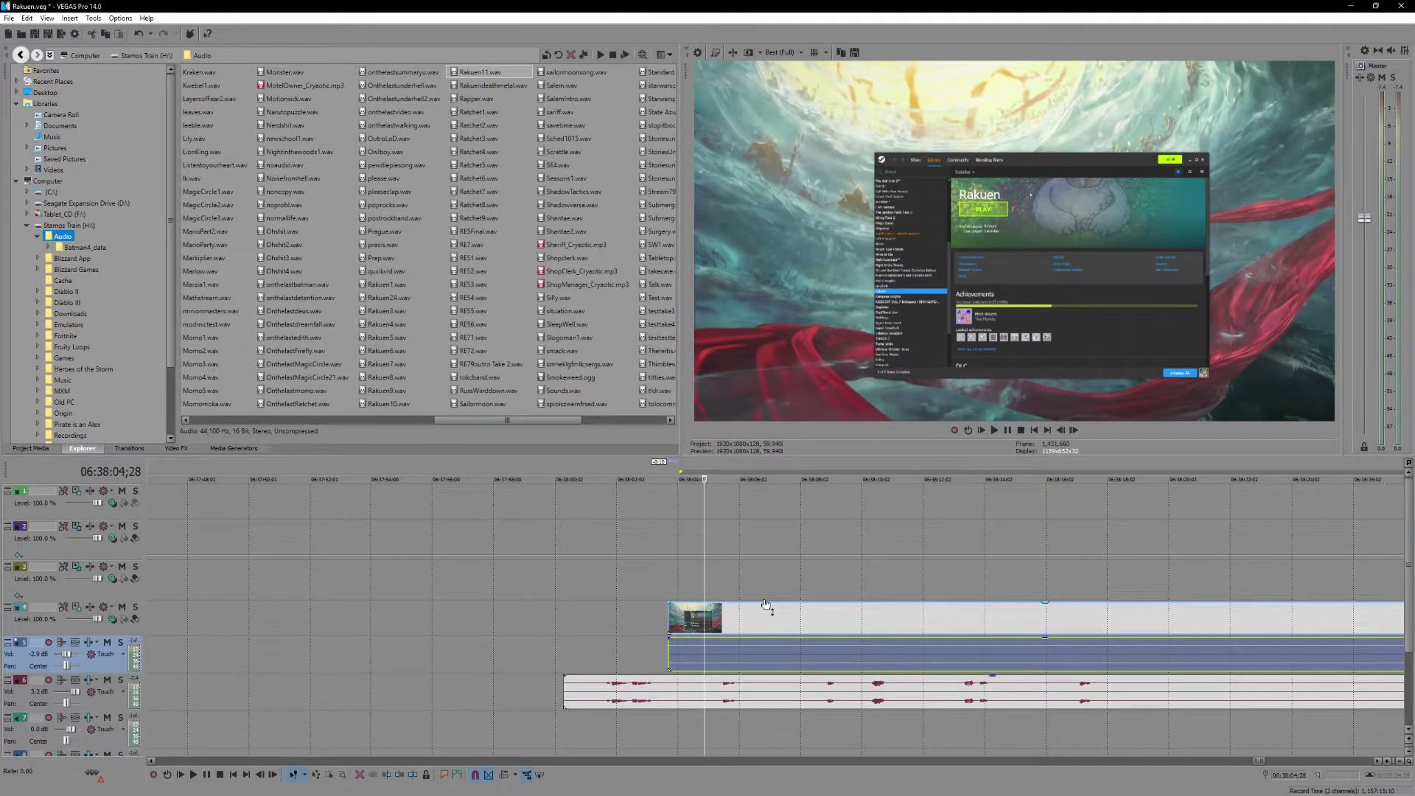
scroll(767, 605, up, 2)
key(space)
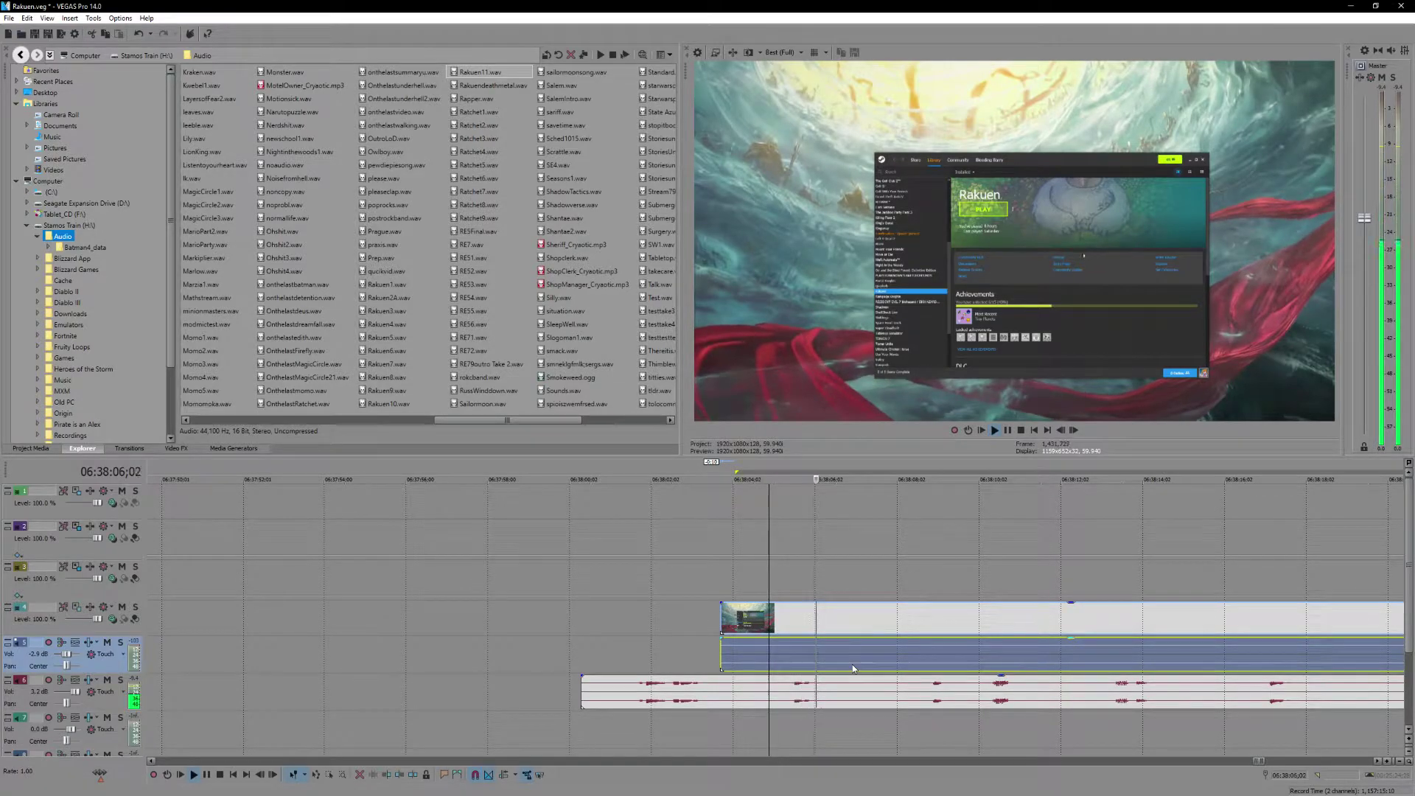
key(Return)
scroll(852, 665, up, 2)
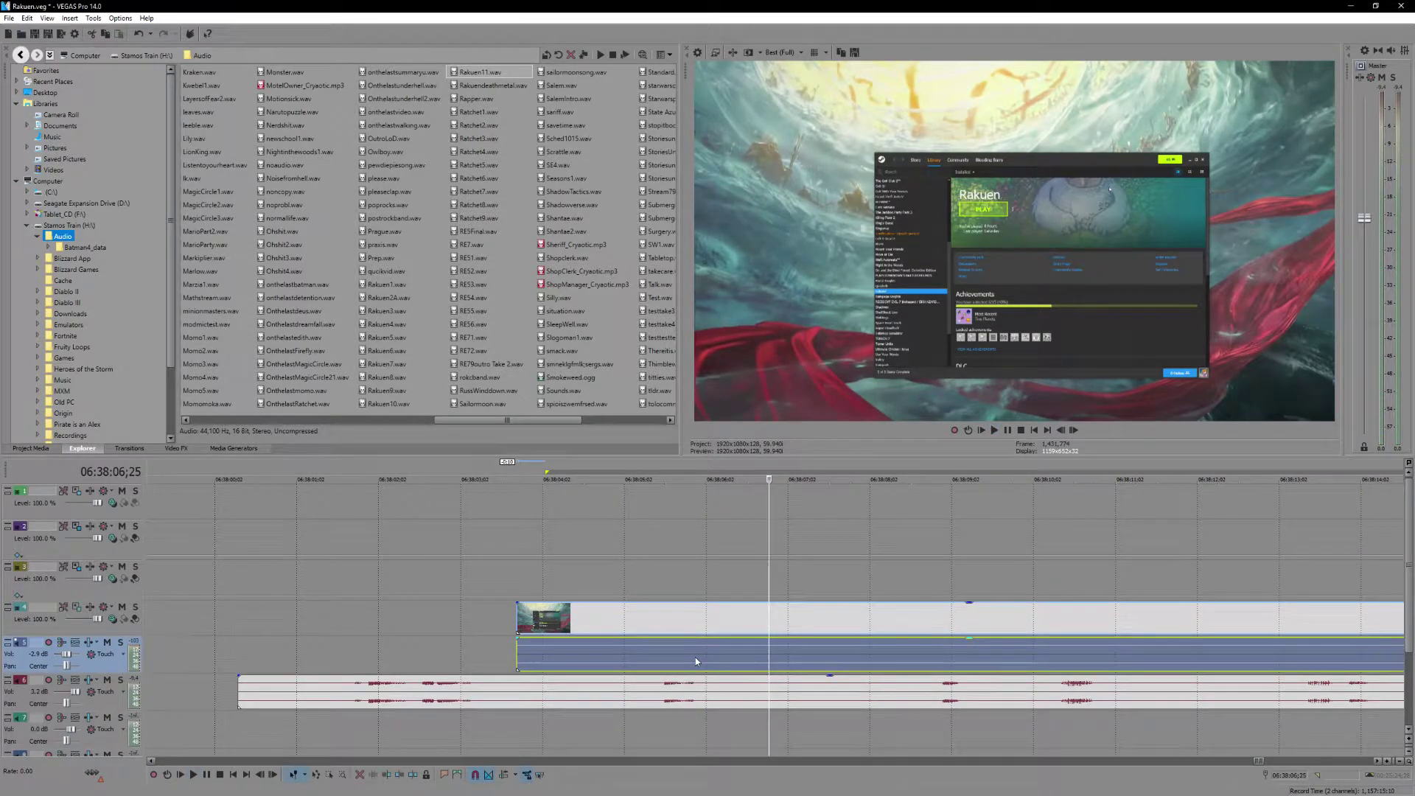
- Move the gameplay clip a further third of a second or so earlier and replay it against the commentary
click(653, 656)
key(space)
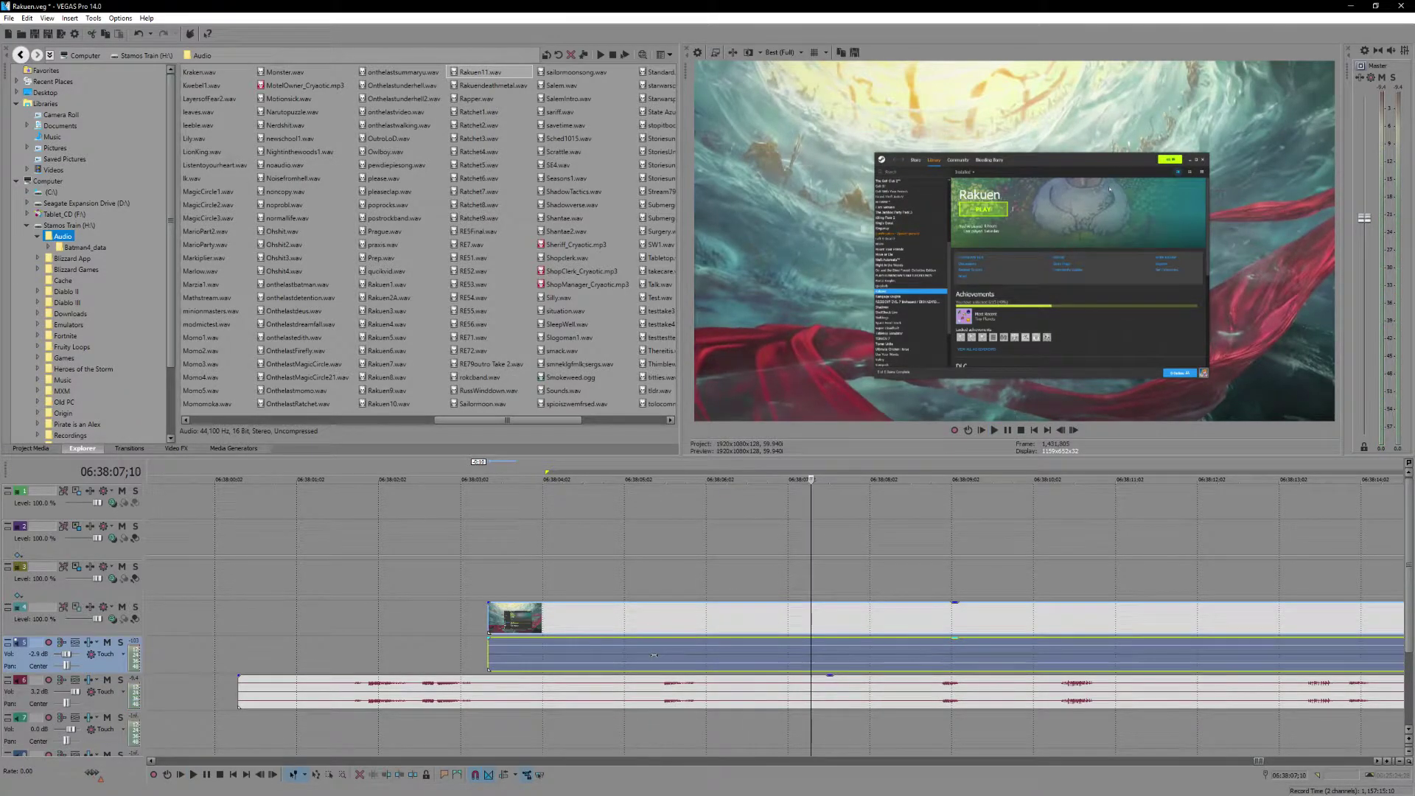
click(607, 661)
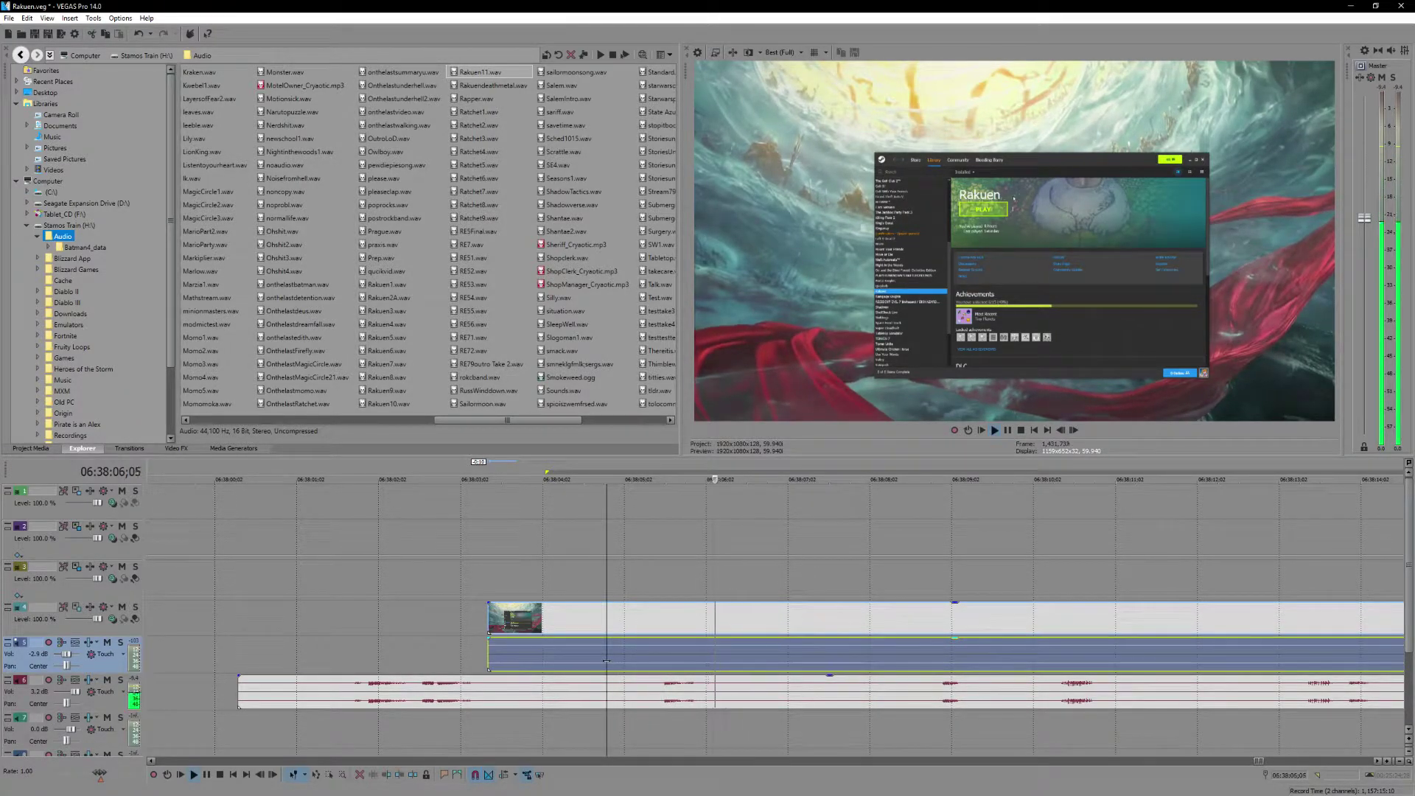
key(Return)
- Trim the commentary audio's start to the gameplay clip's start and select the video, game audio and commentary events together
drag(238, 696, 488, 696)
click(529, 646)
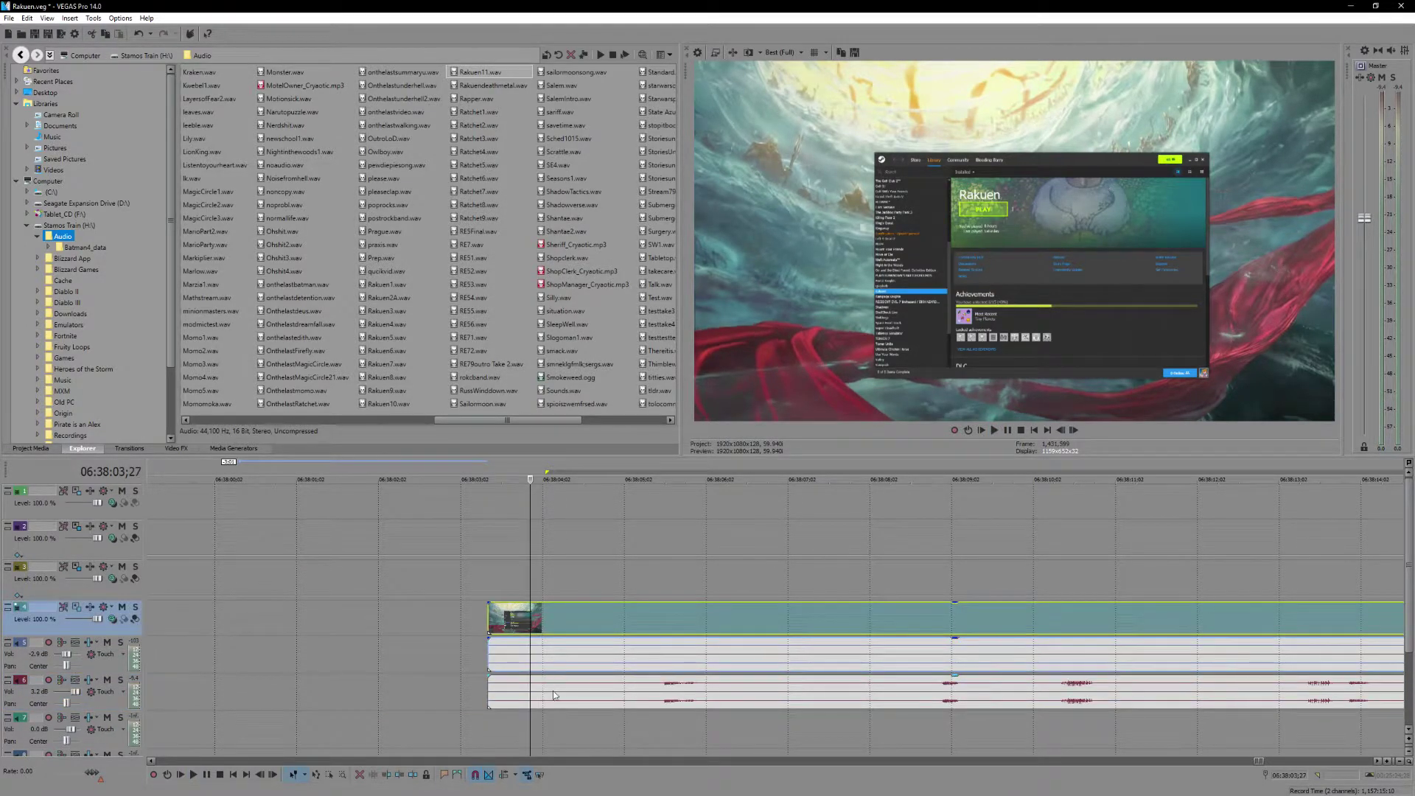
ctrl+click(563, 684)
scroll(563, 684, down, 5)
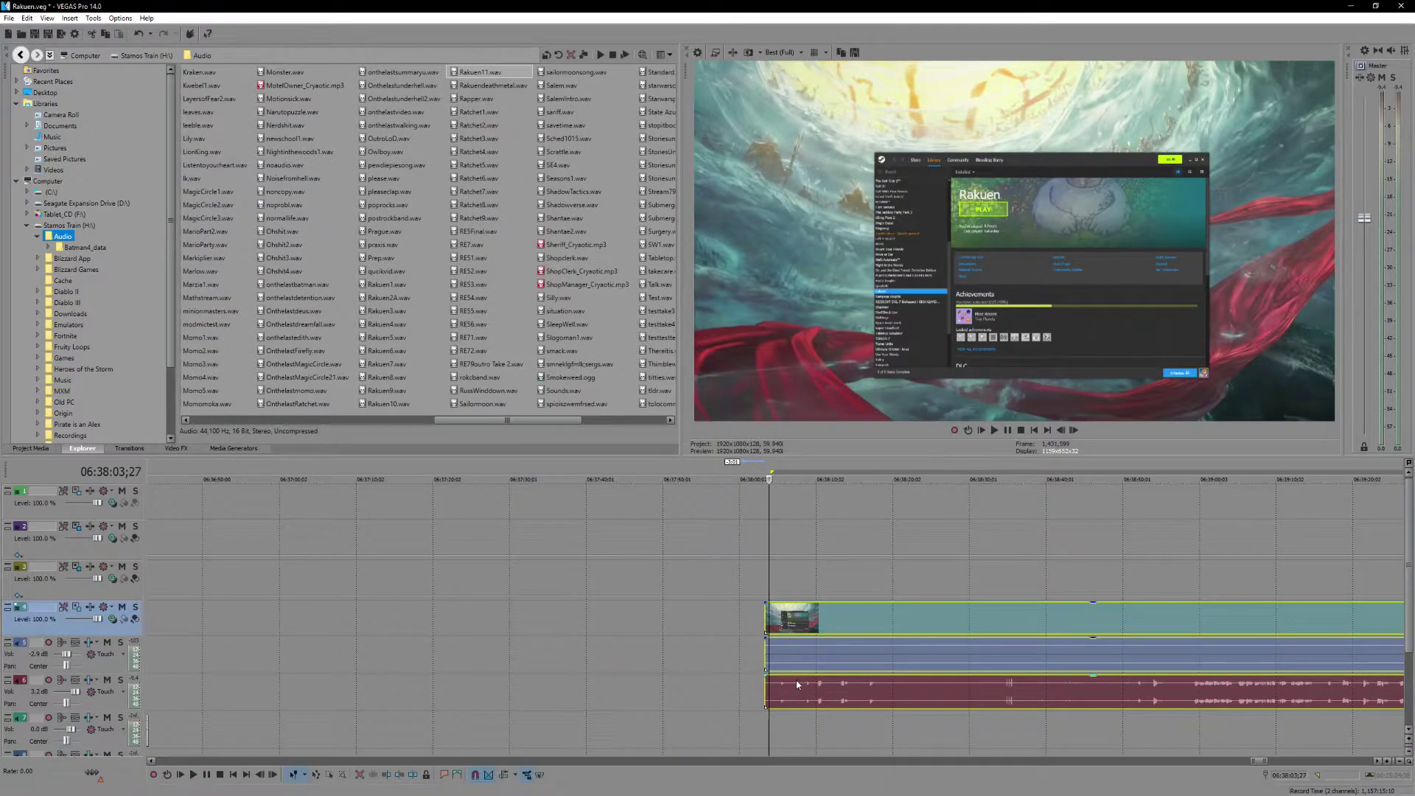
key(ctrl+s)
- Trim the start of the synced video and audio events forward to the hospital scene at 06:38:59;04
scroll(783, 667, down, 3)
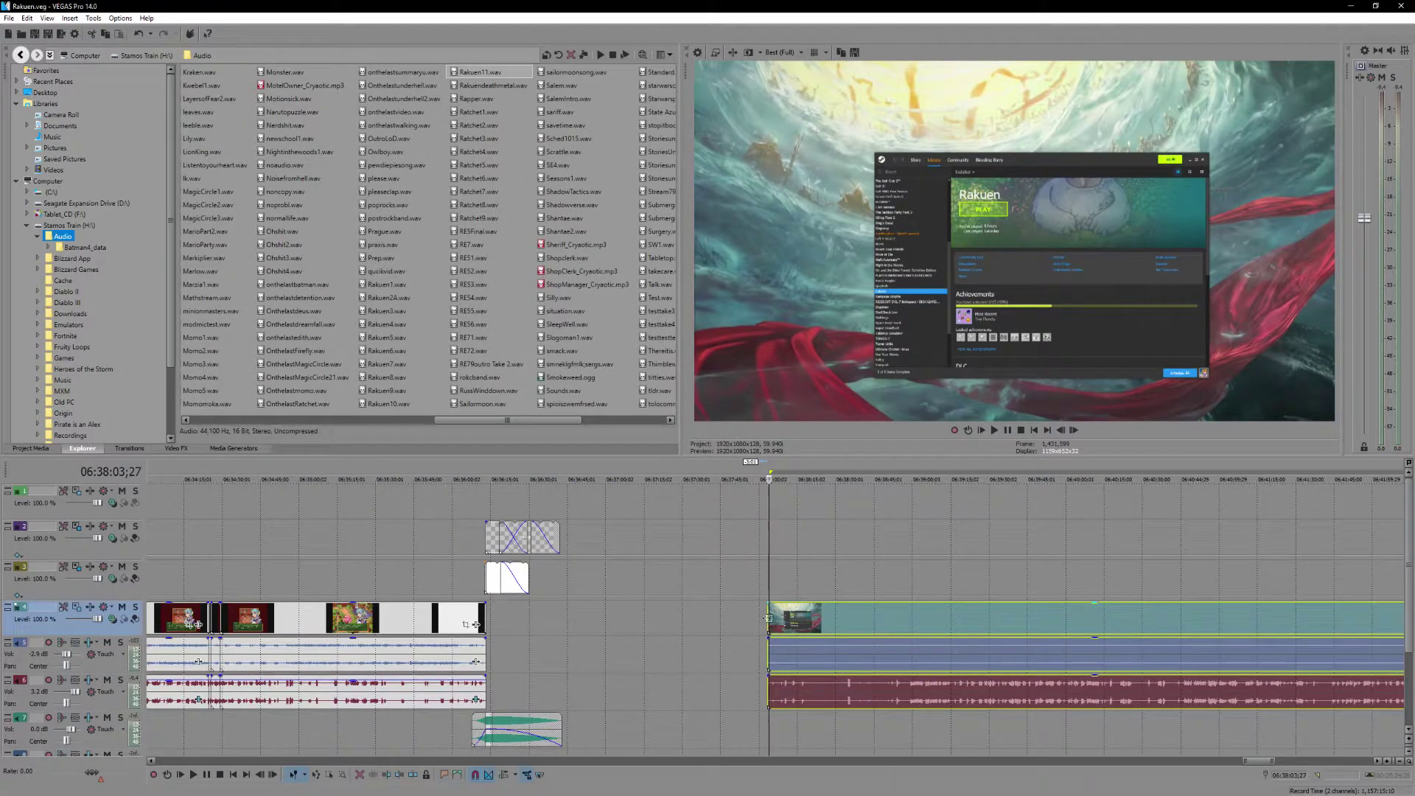
drag(783, 667, 910, 638)
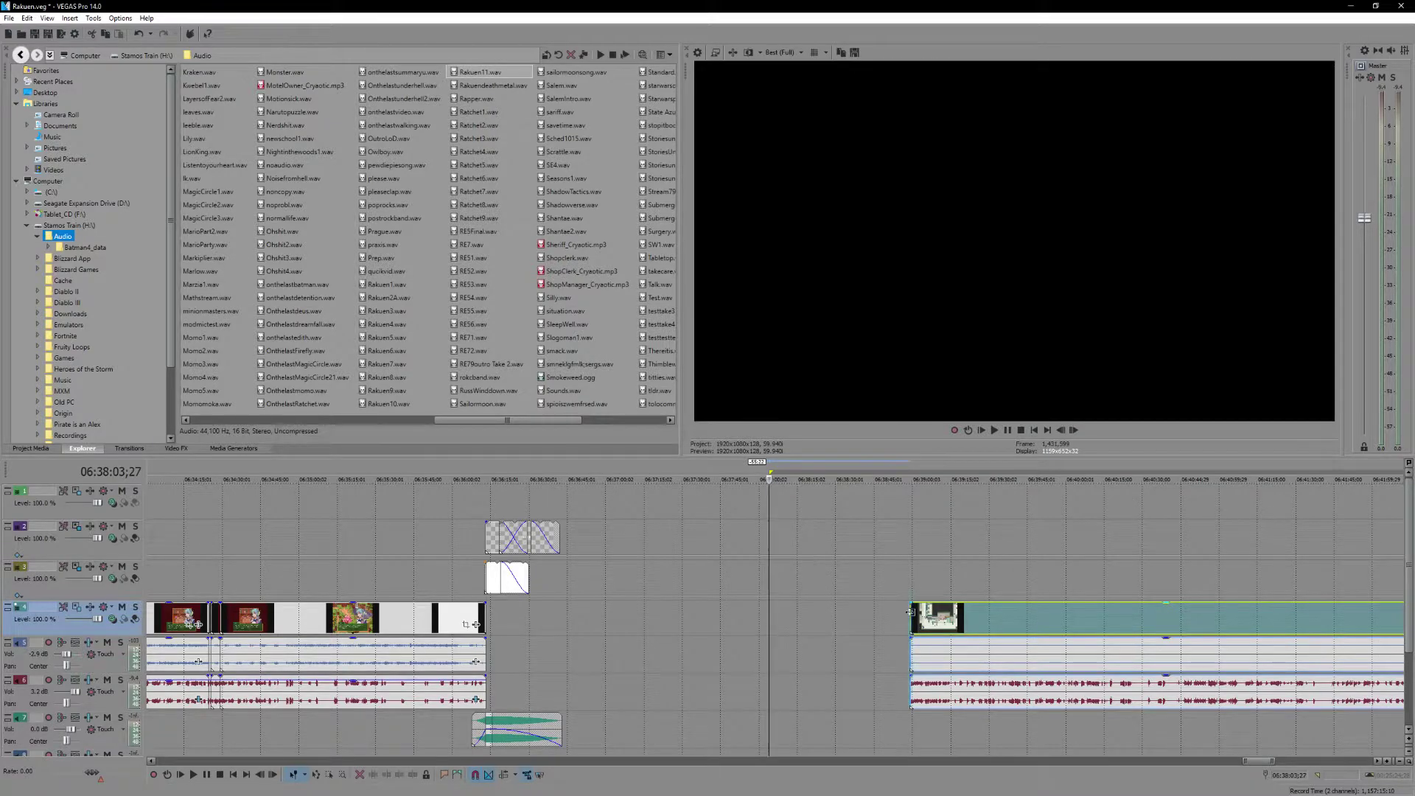
click(910, 612)
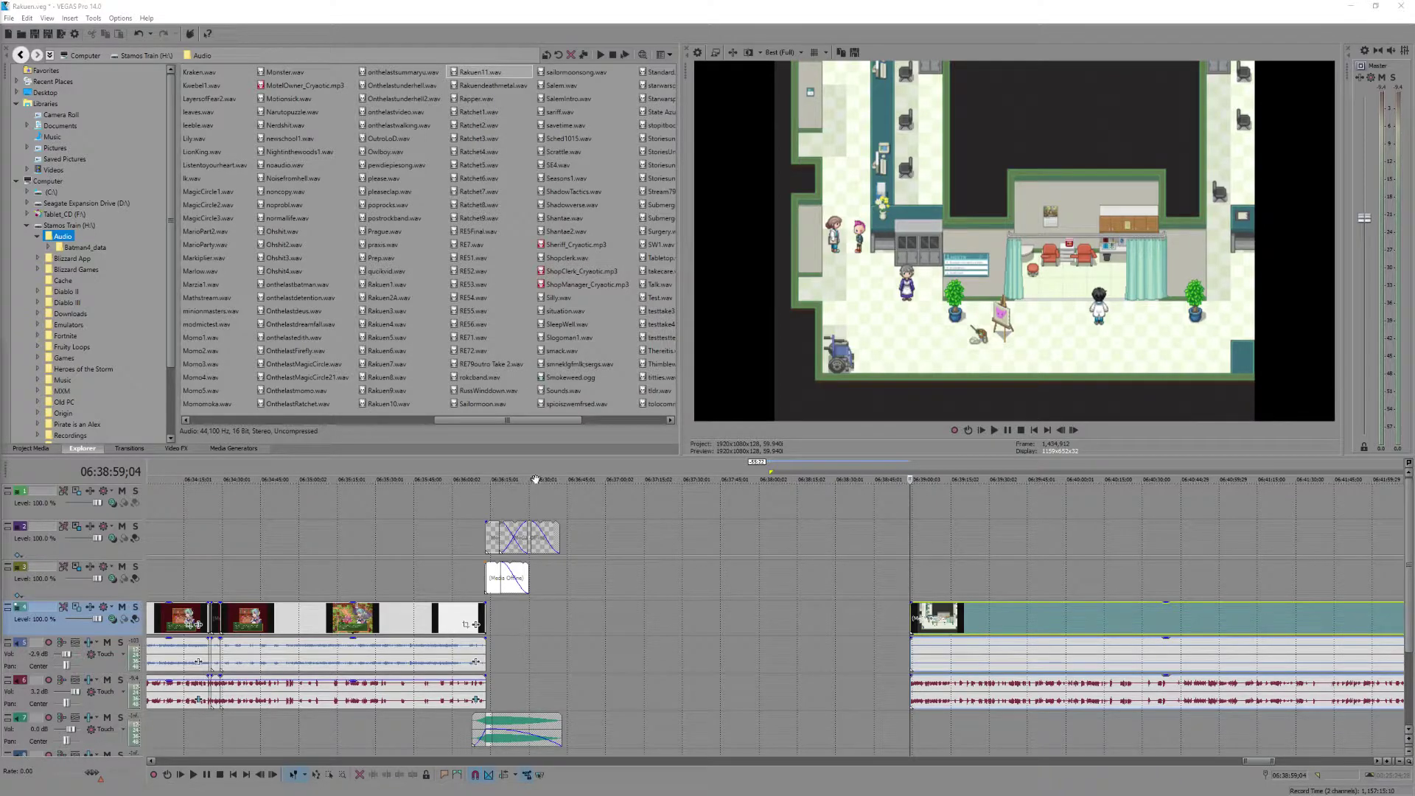
click(859, 610)
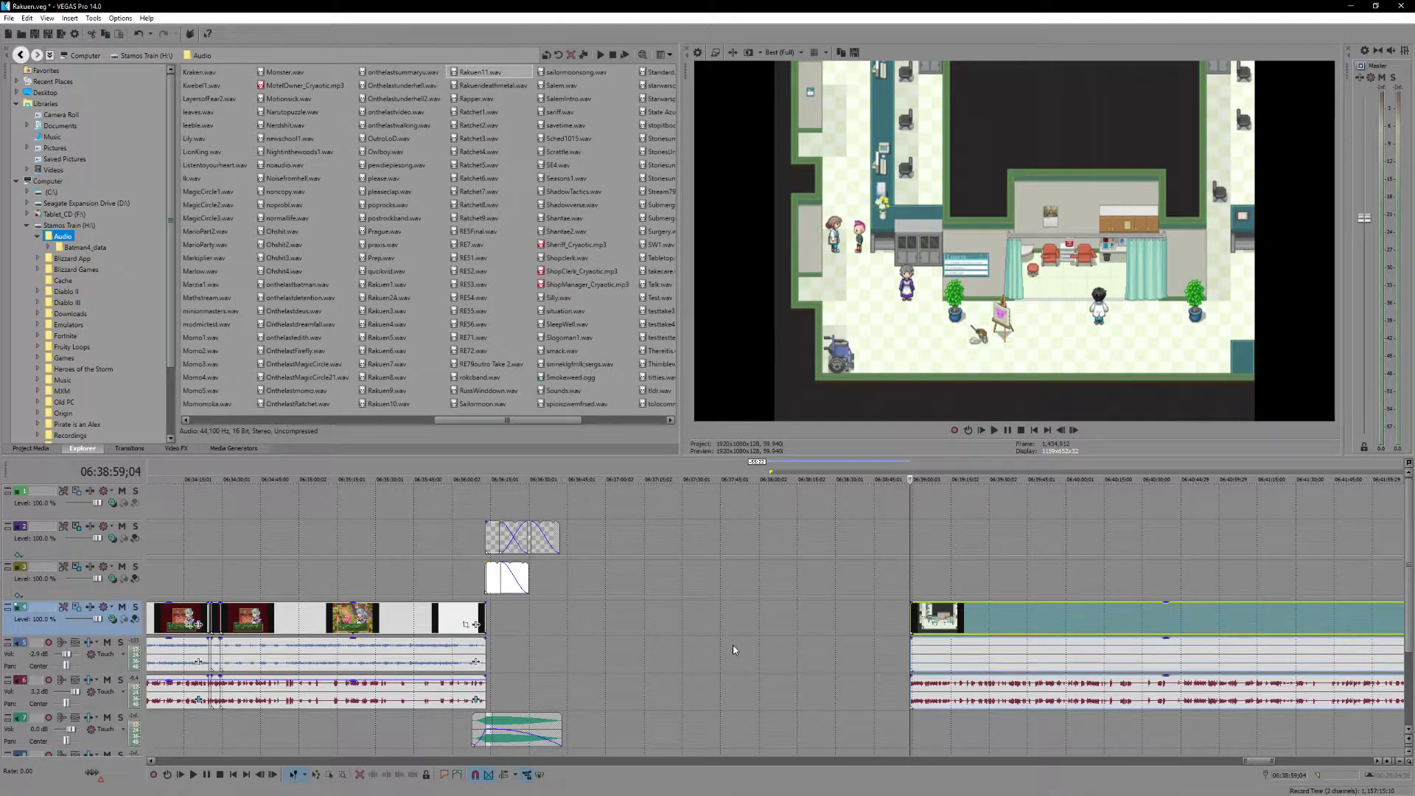
- Move the trimmed video and audio events earlier so they start at about 06:38:06
scroll(734, 650, down, 1)
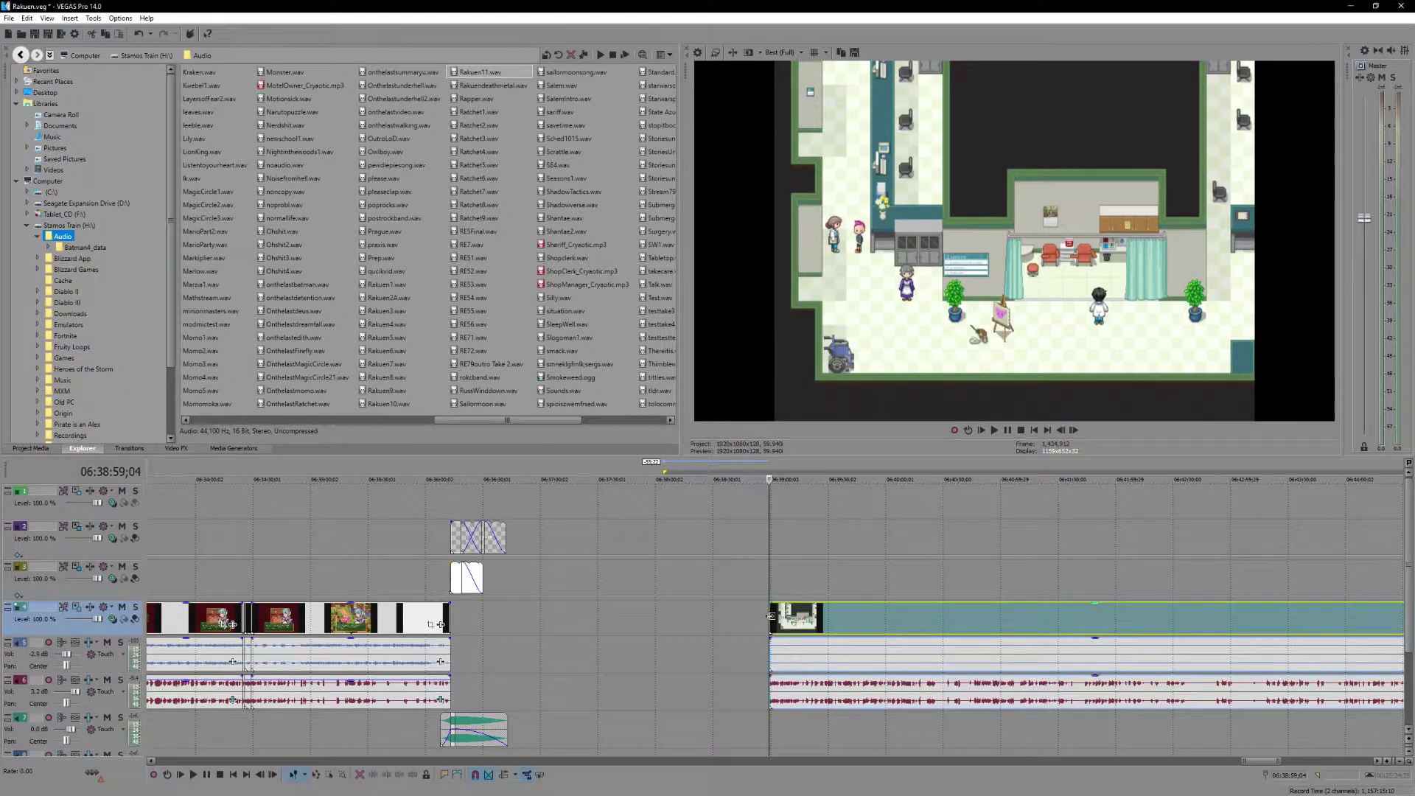
scroll(771, 616, down, 2)
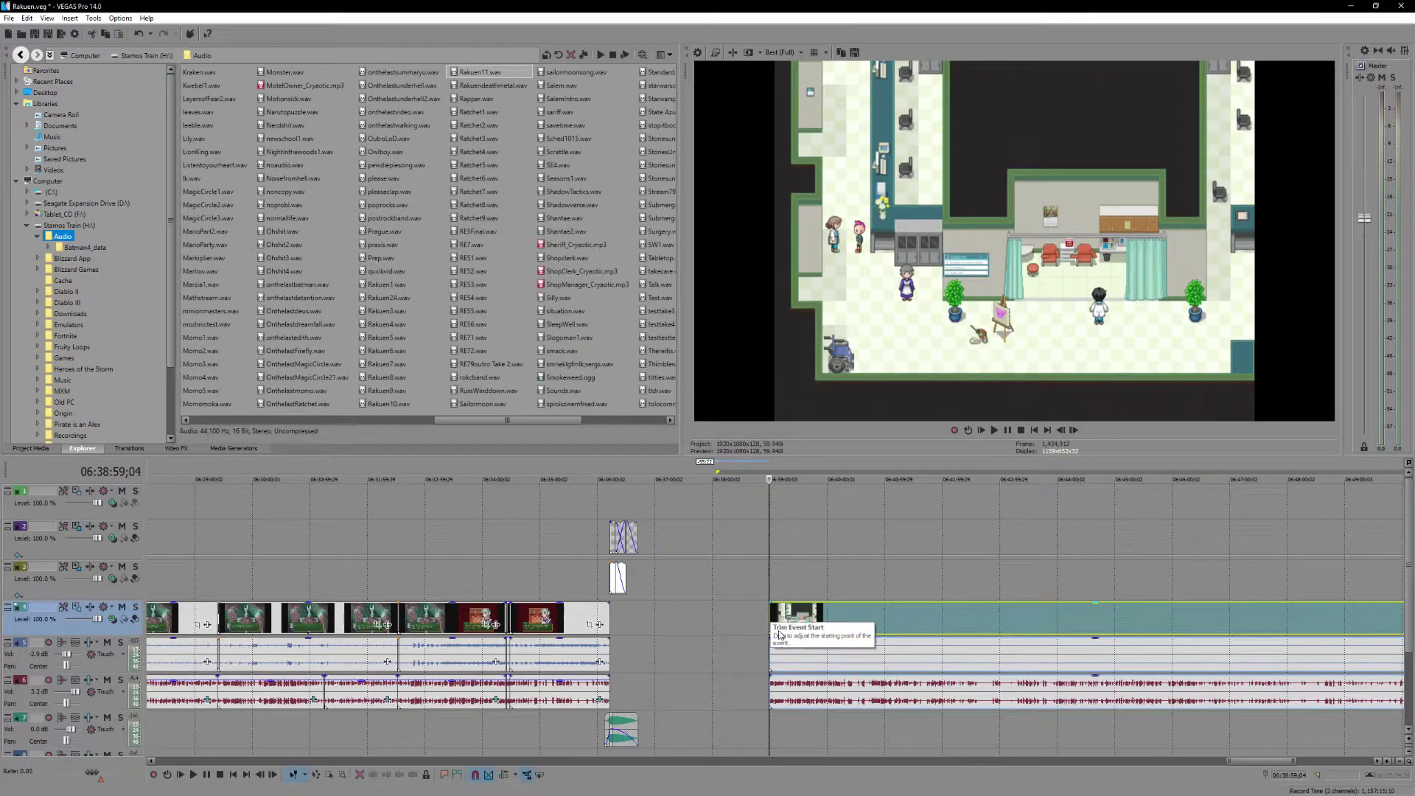
scroll(783, 622, up, 3)
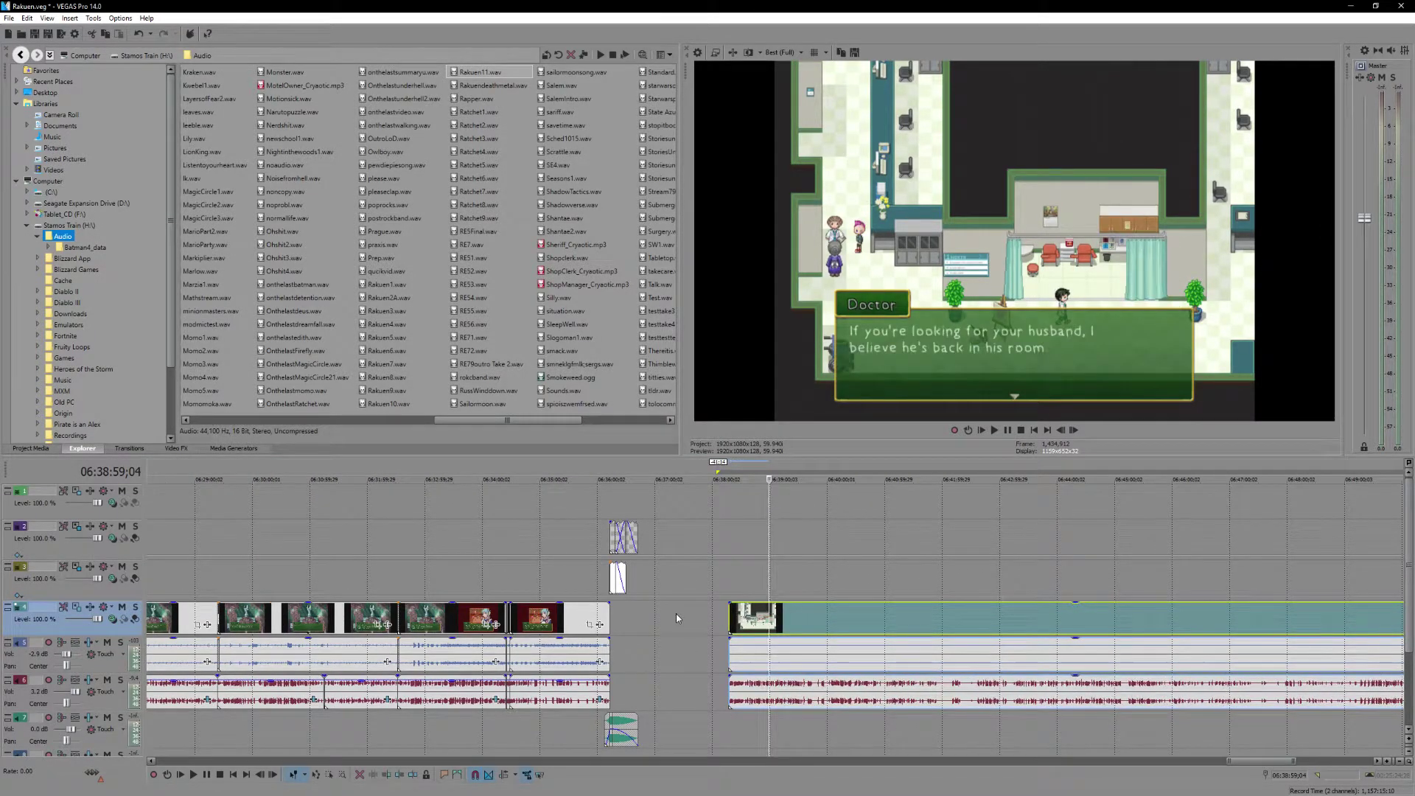
scroll(788, 631, down, 1)
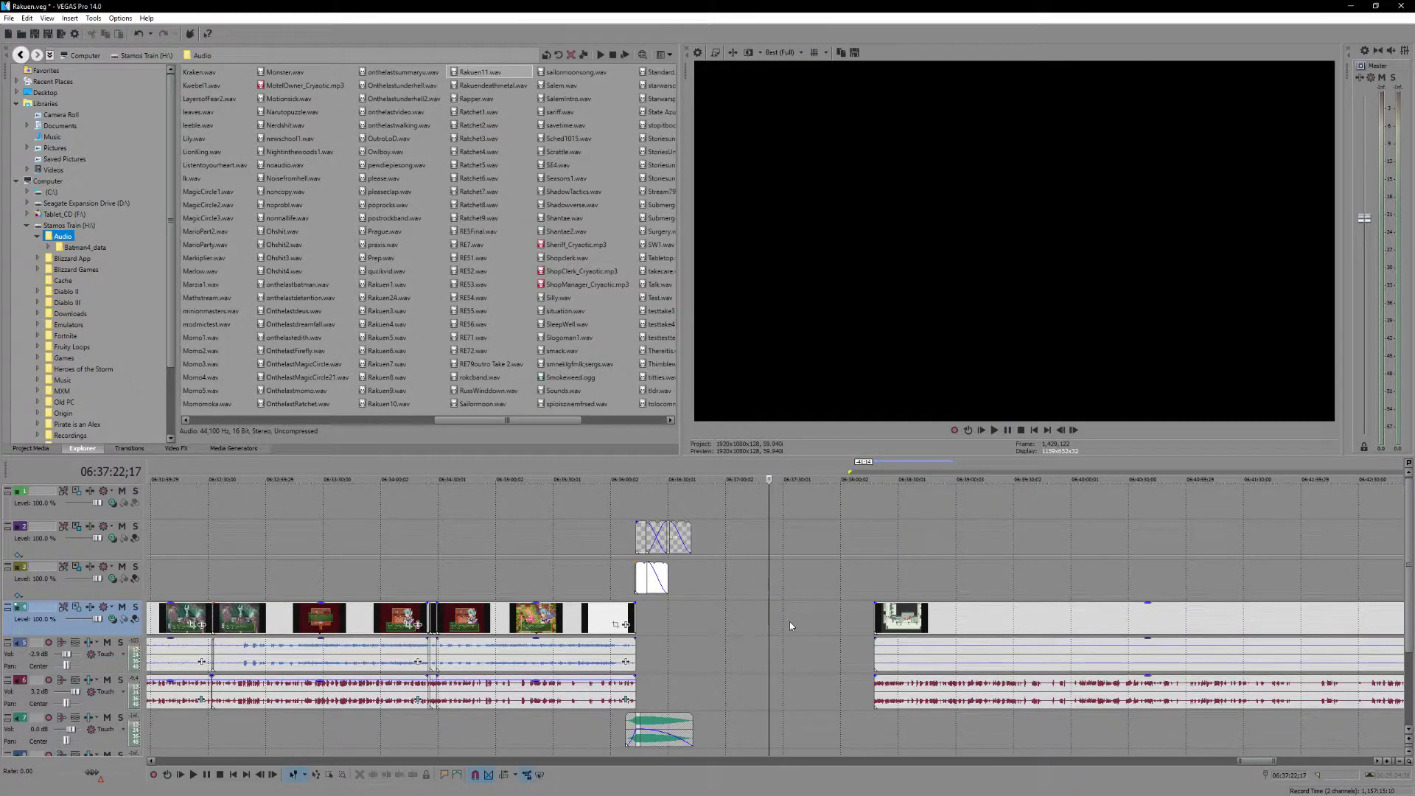
drag(898, 627, 874, 627)
scroll(788, 635, down, 4)
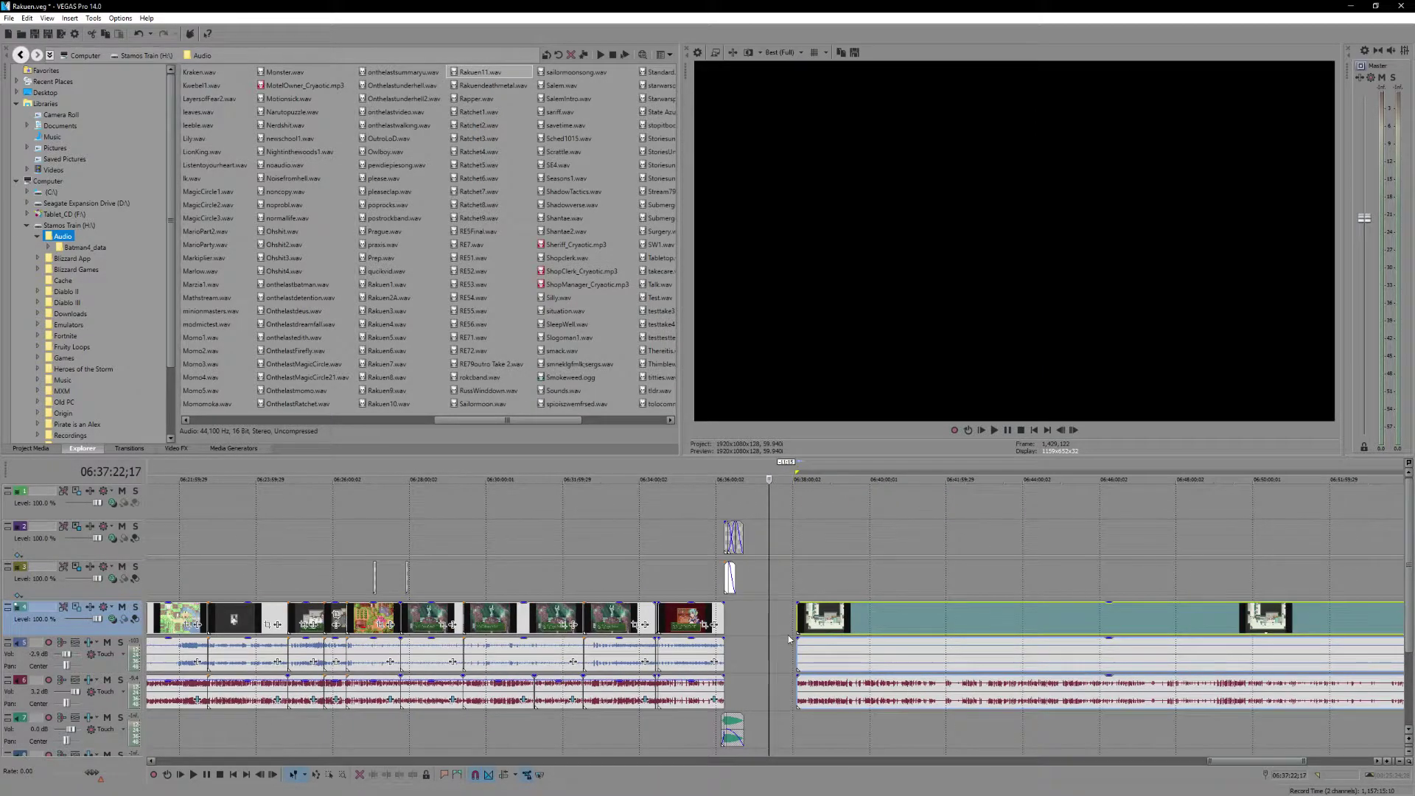
- Copy the two short commentary clips at the start of the section near 05:56:00 into the gap at about 06:37:00
scroll(789, 635, down, 2)
click(616, 685)
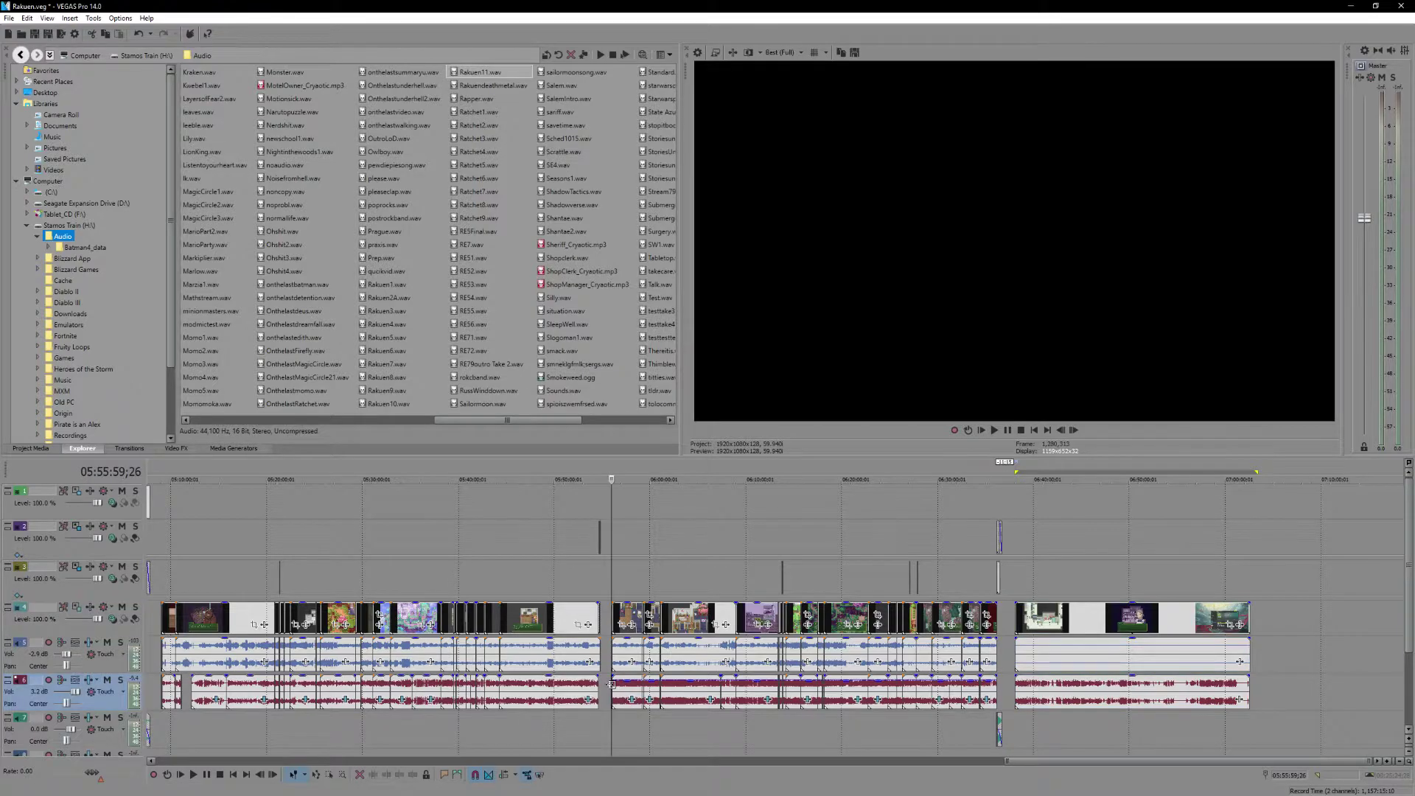
scroll(853, 722, up, 4)
scroll(853, 722, up, 1)
click(795, 692)
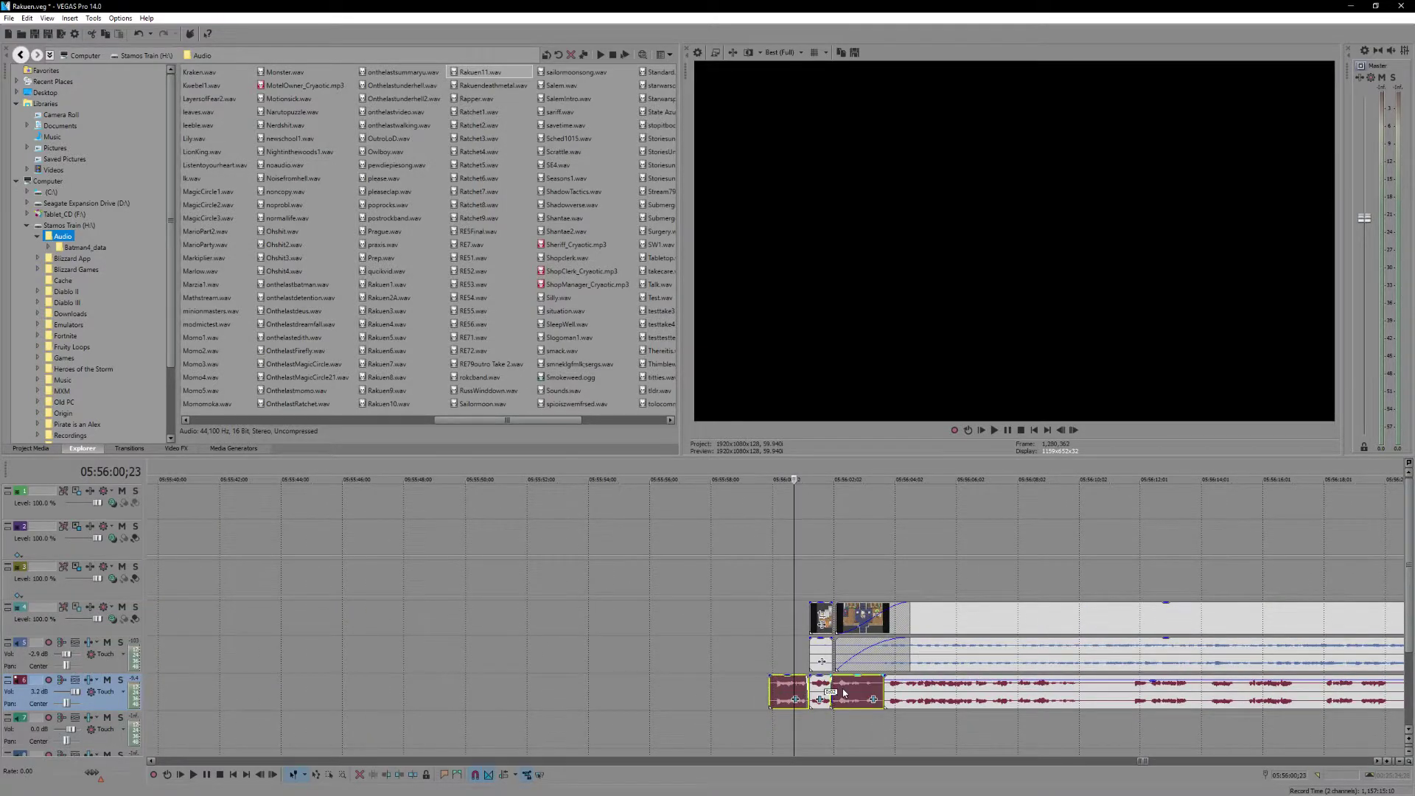
scroll(845, 691, down, 5)
click(1264, 691)
scroll(683, 678, up, 5)
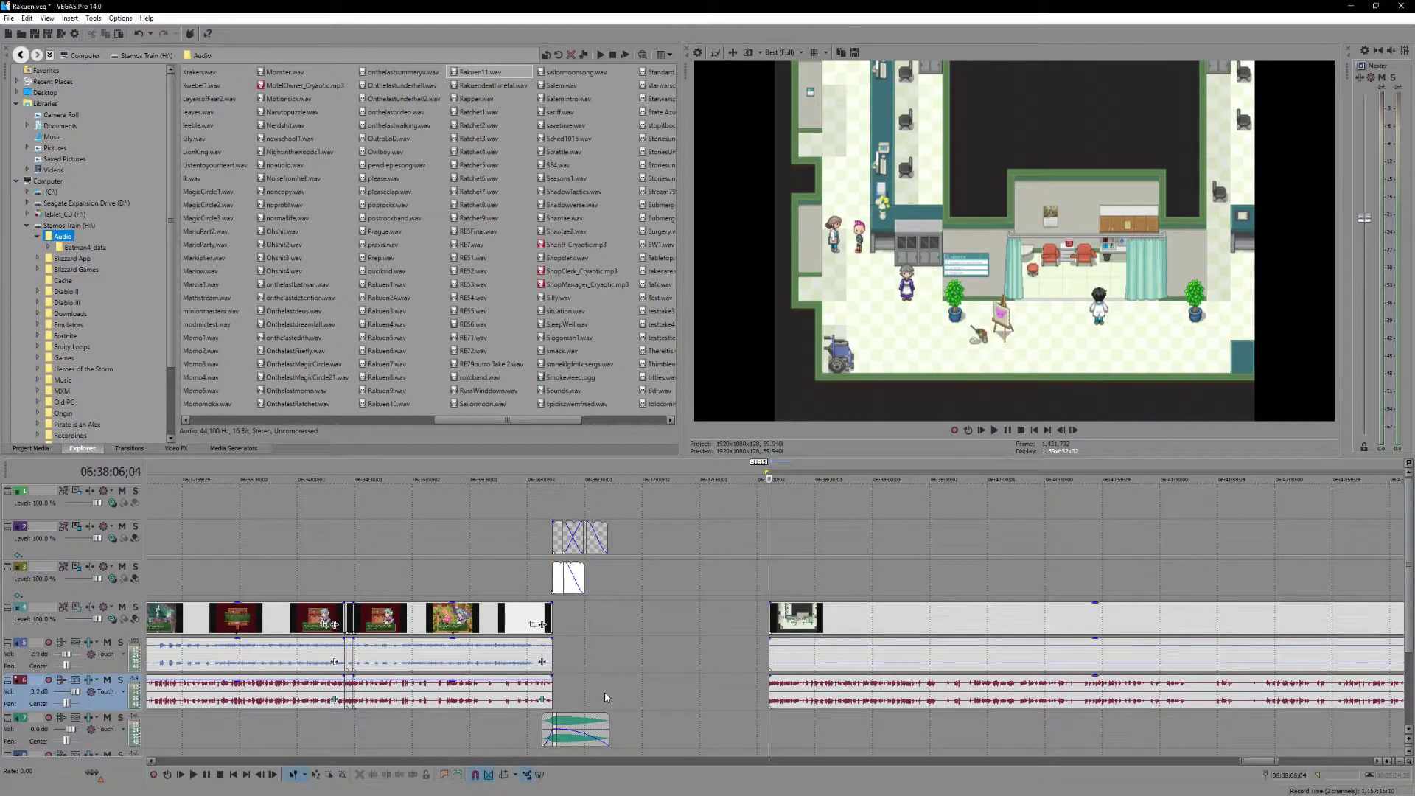
click(643, 693)
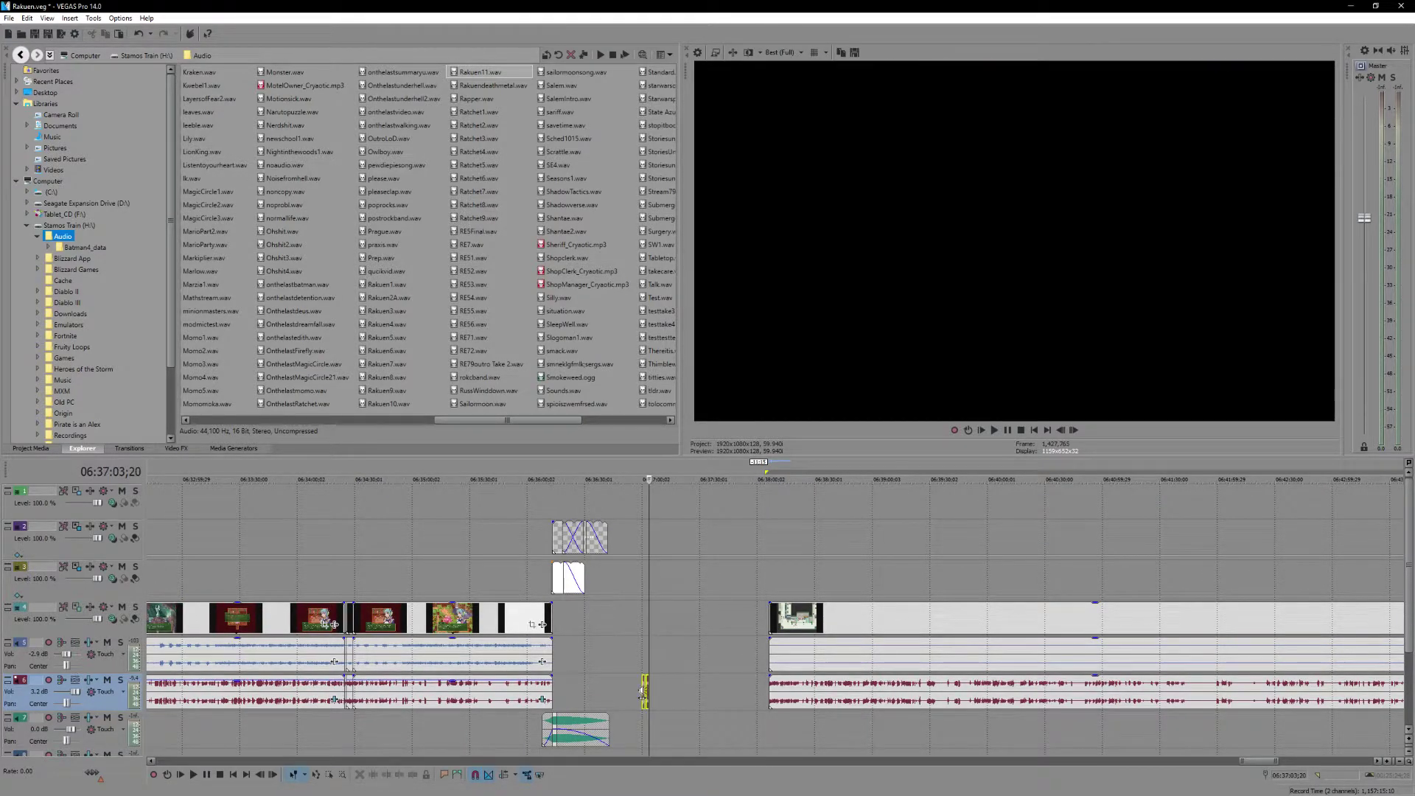
- Move the second pasted commentary clip further from the first and play back the pair
scroll(877, 688, up, 4)
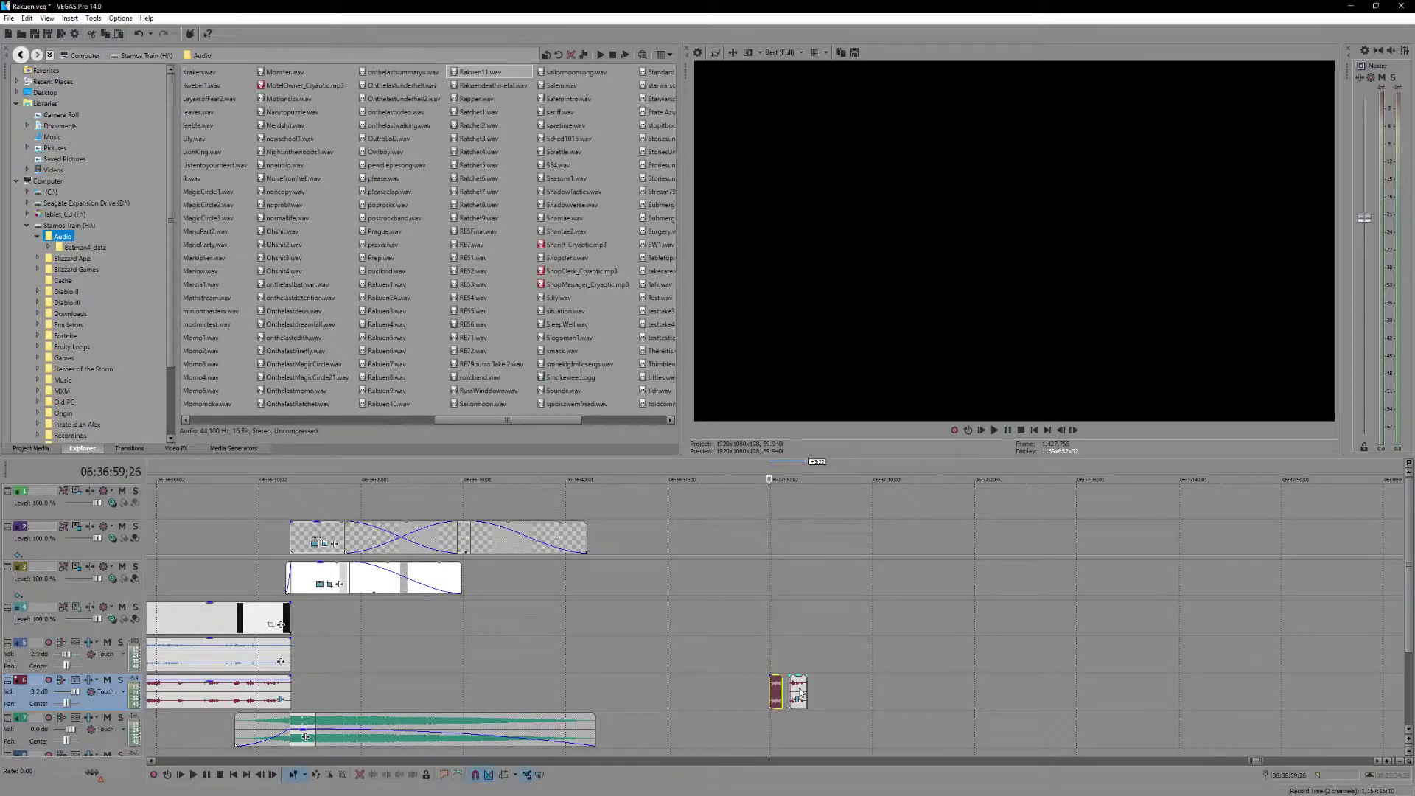
drag(800, 692, 813, 693)
key(space)
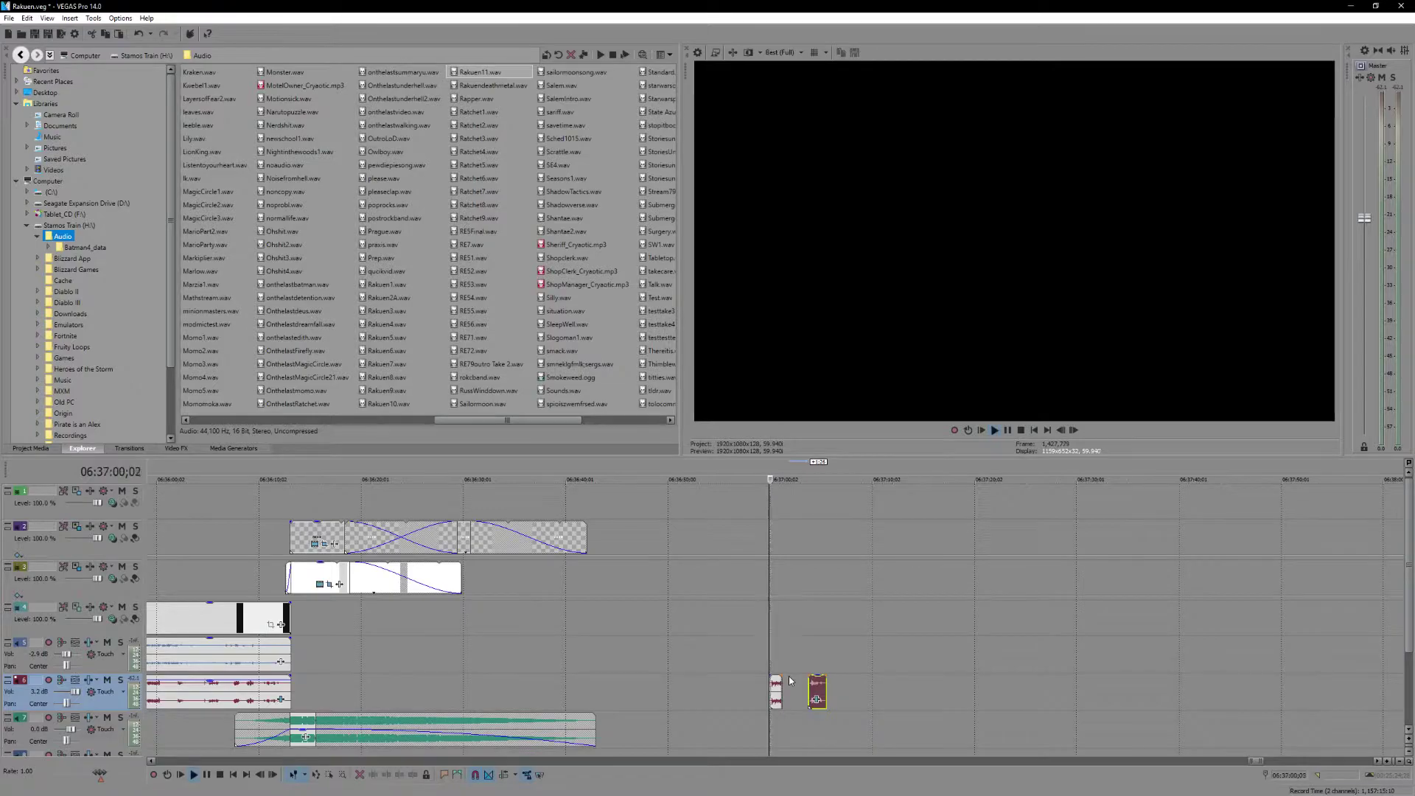
scroll(827, 678, up, 3)
key(space)
- Find and play back the playroom scene at about 06:25:50 in the earlier footage
scroll(815, 658, down, 5)
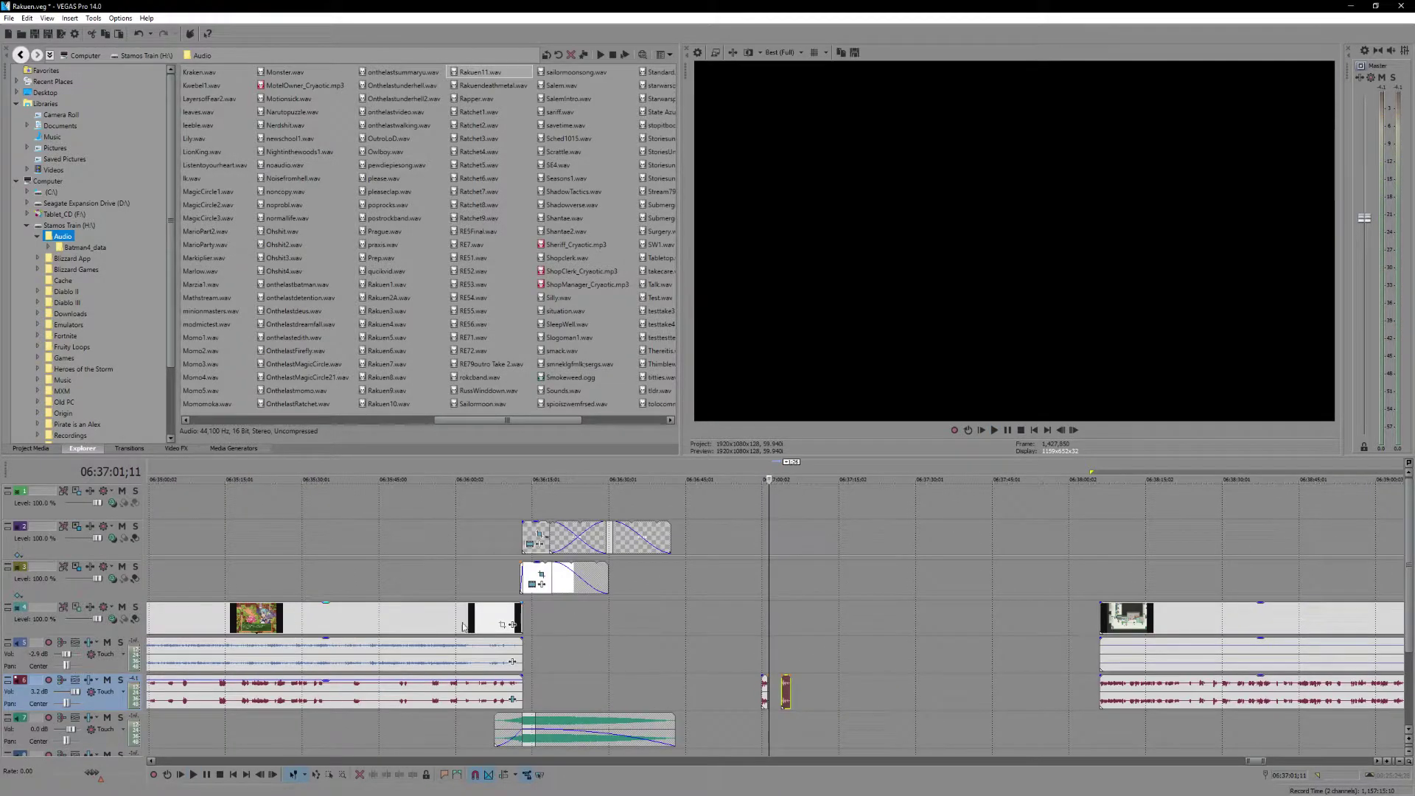
click(456, 631)
scroll(516, 632, down, 5)
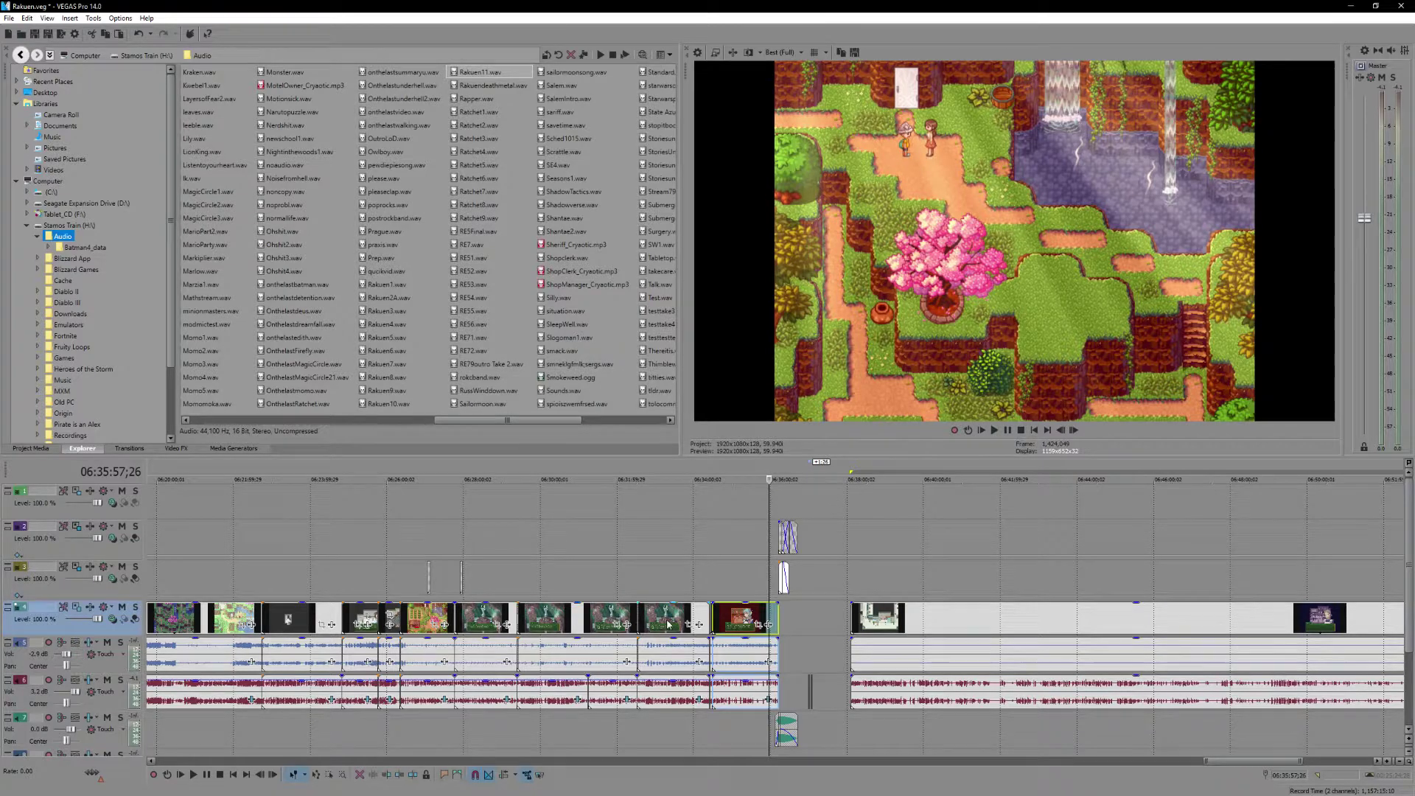
click(662, 623)
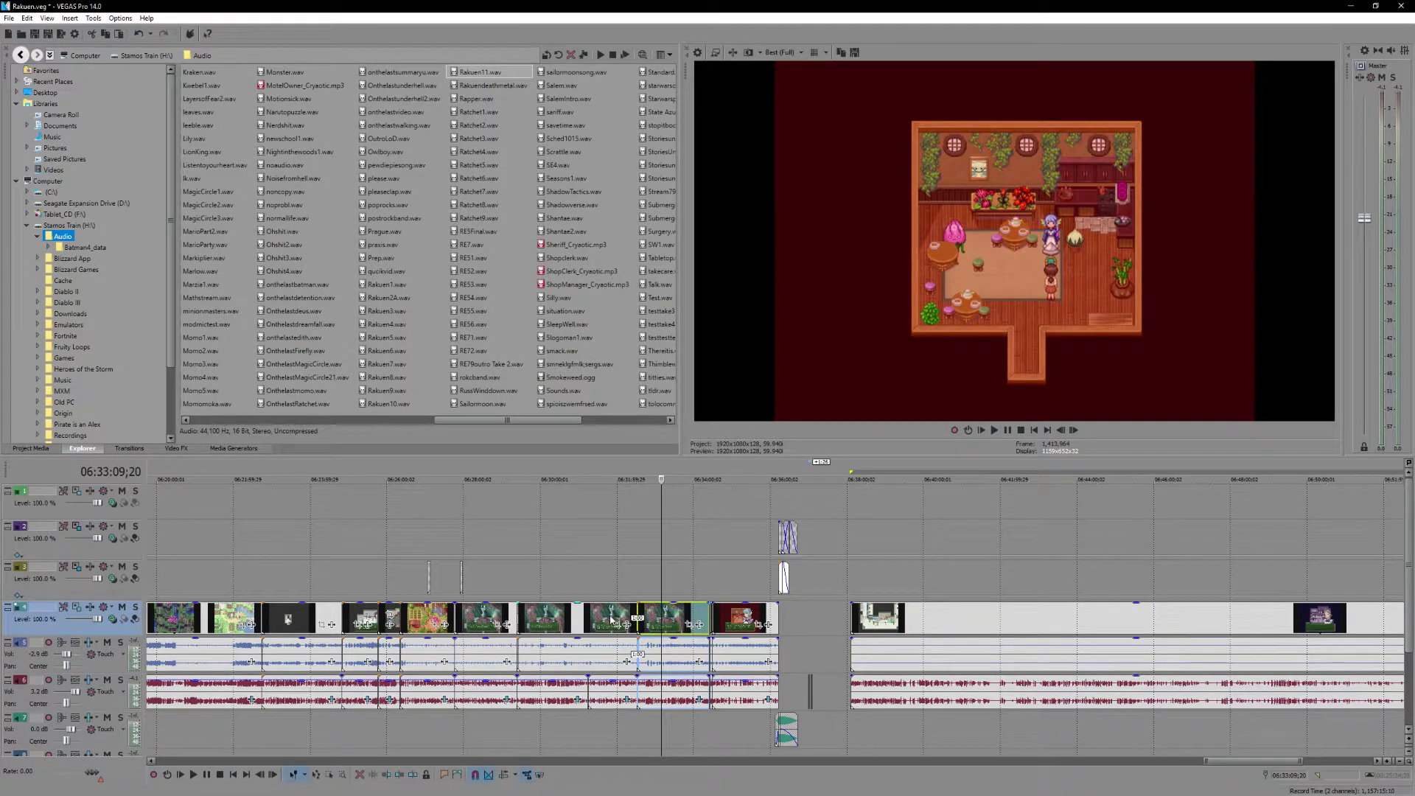
click(610, 621)
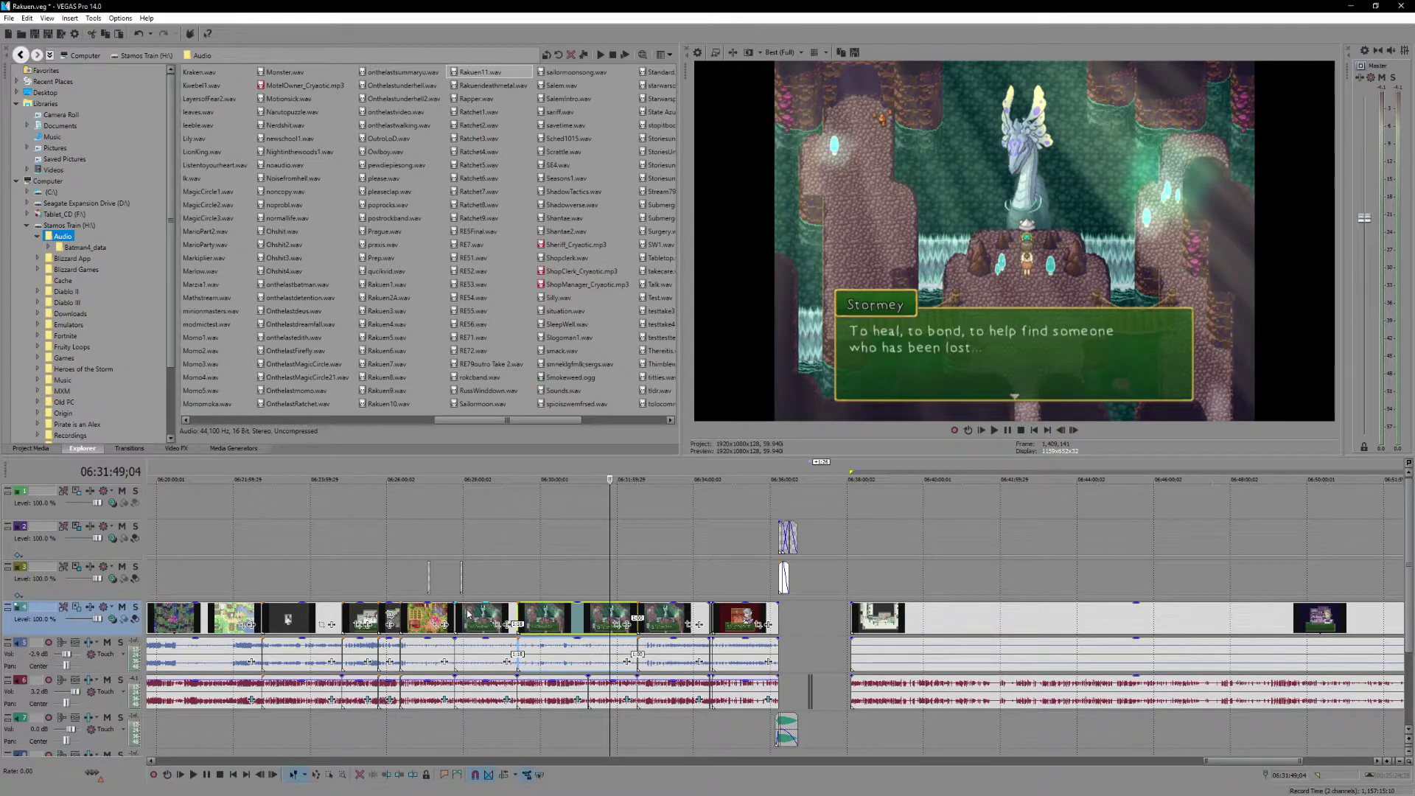
click(398, 618)
scroll(398, 618, up, 5)
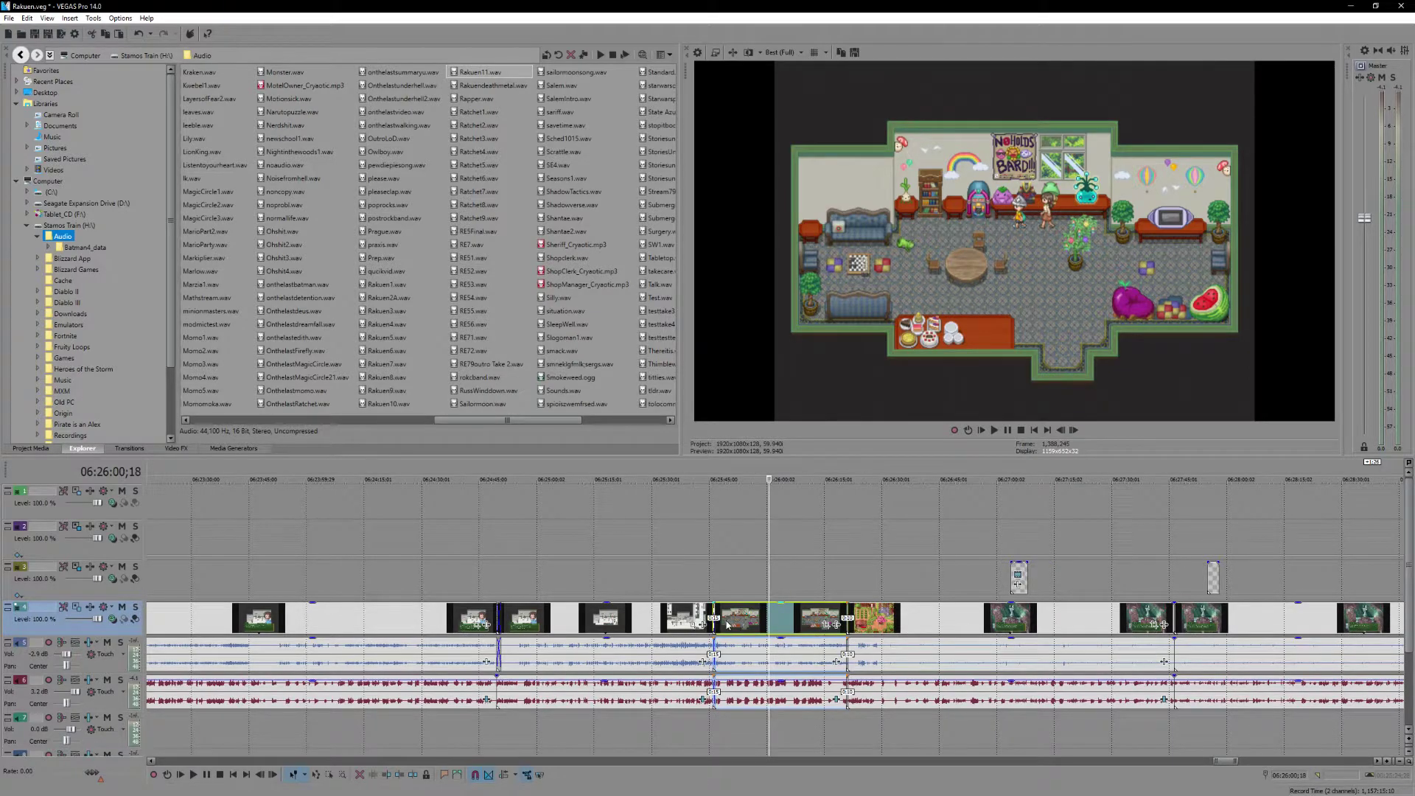
click(727, 624)
key(space)
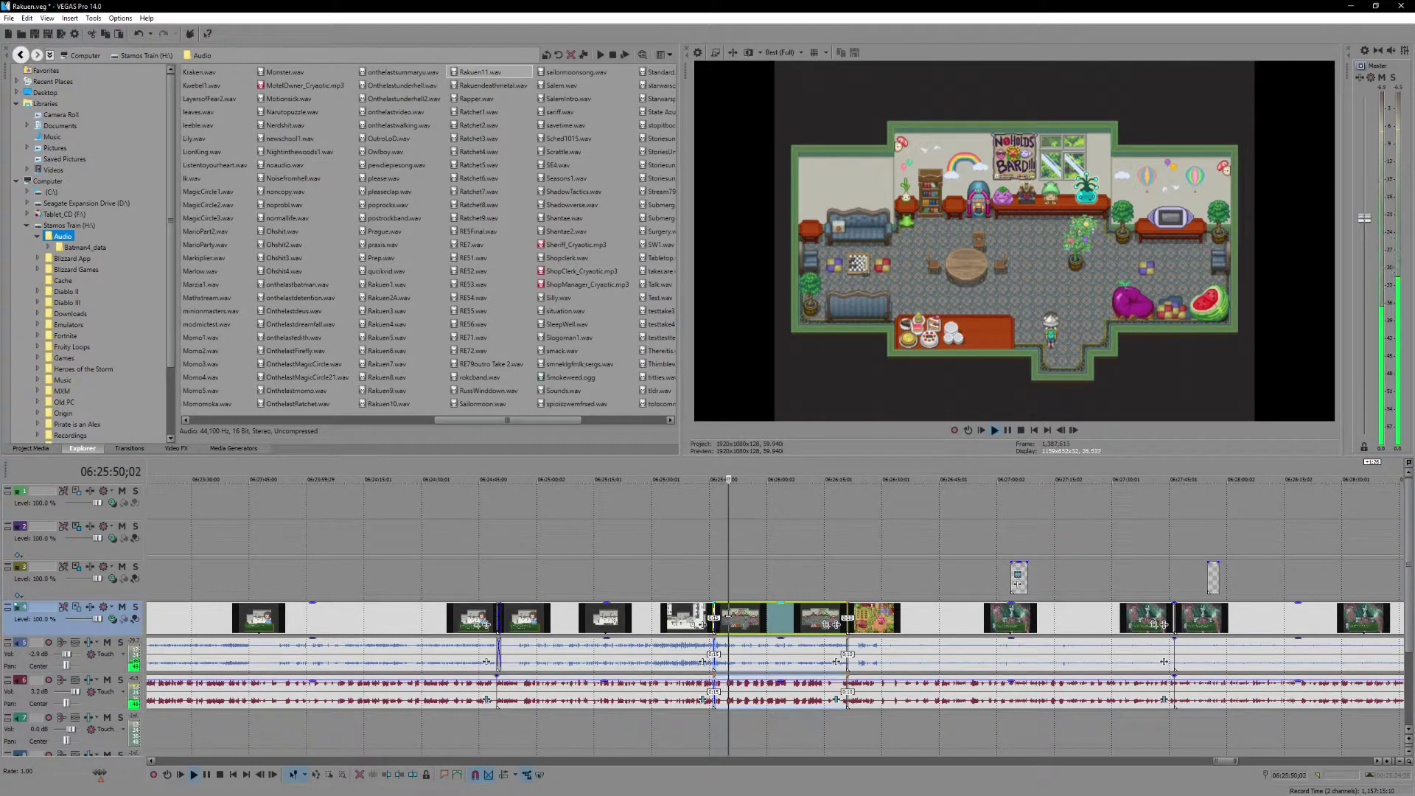
scroll(783, 619, up, 5)
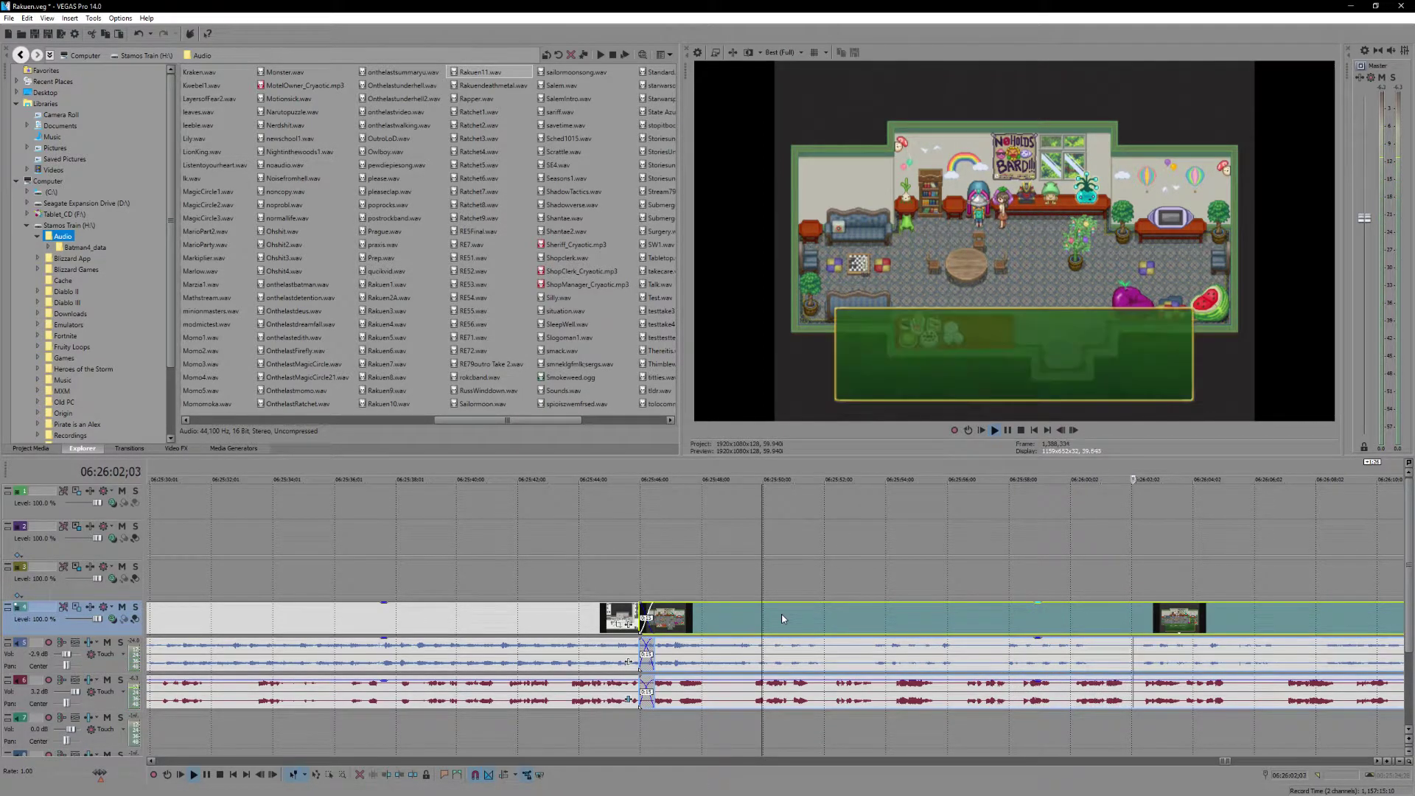
key(space)
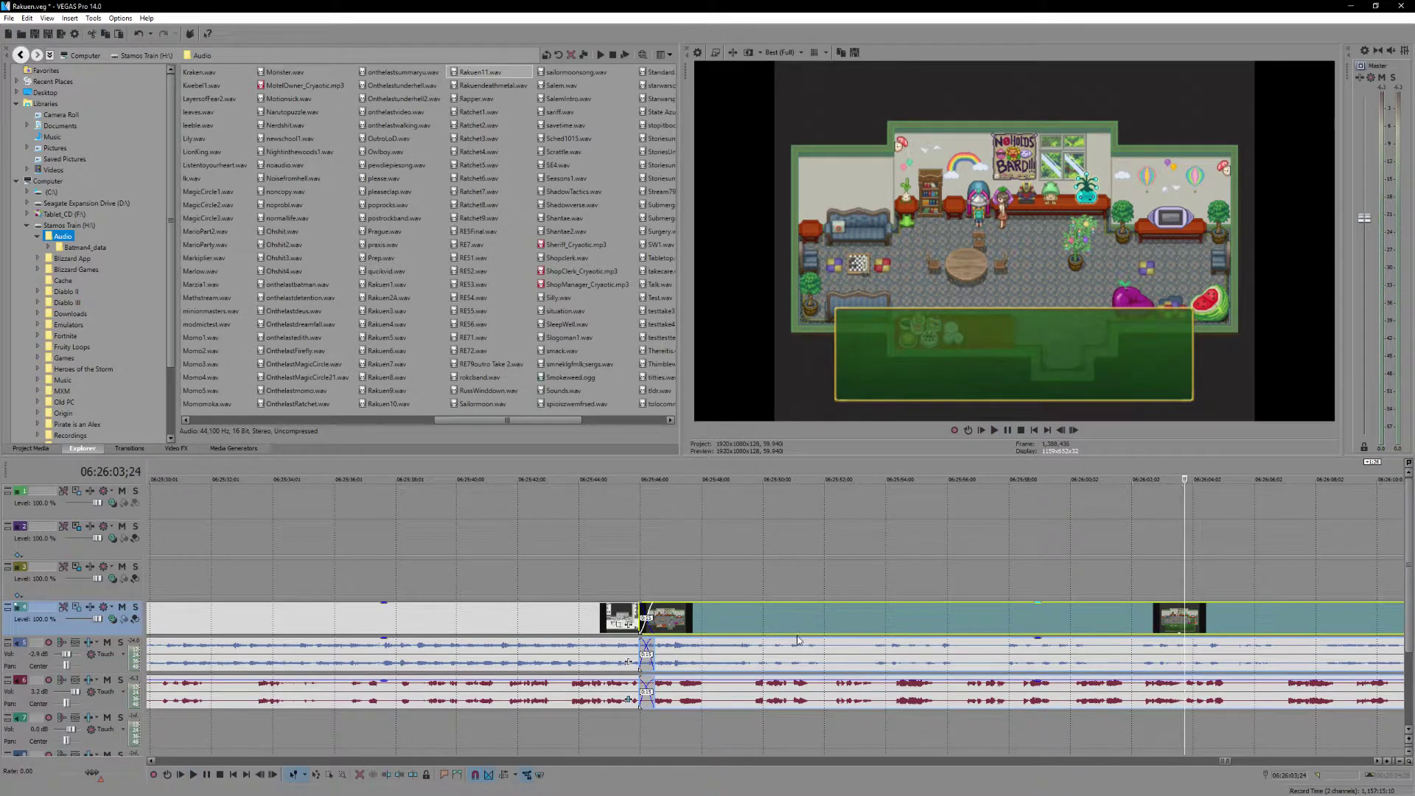
- Split out the short playroom segment from about 06:25:52 to 06:25:53 and copy its video and audio
click(754, 628)
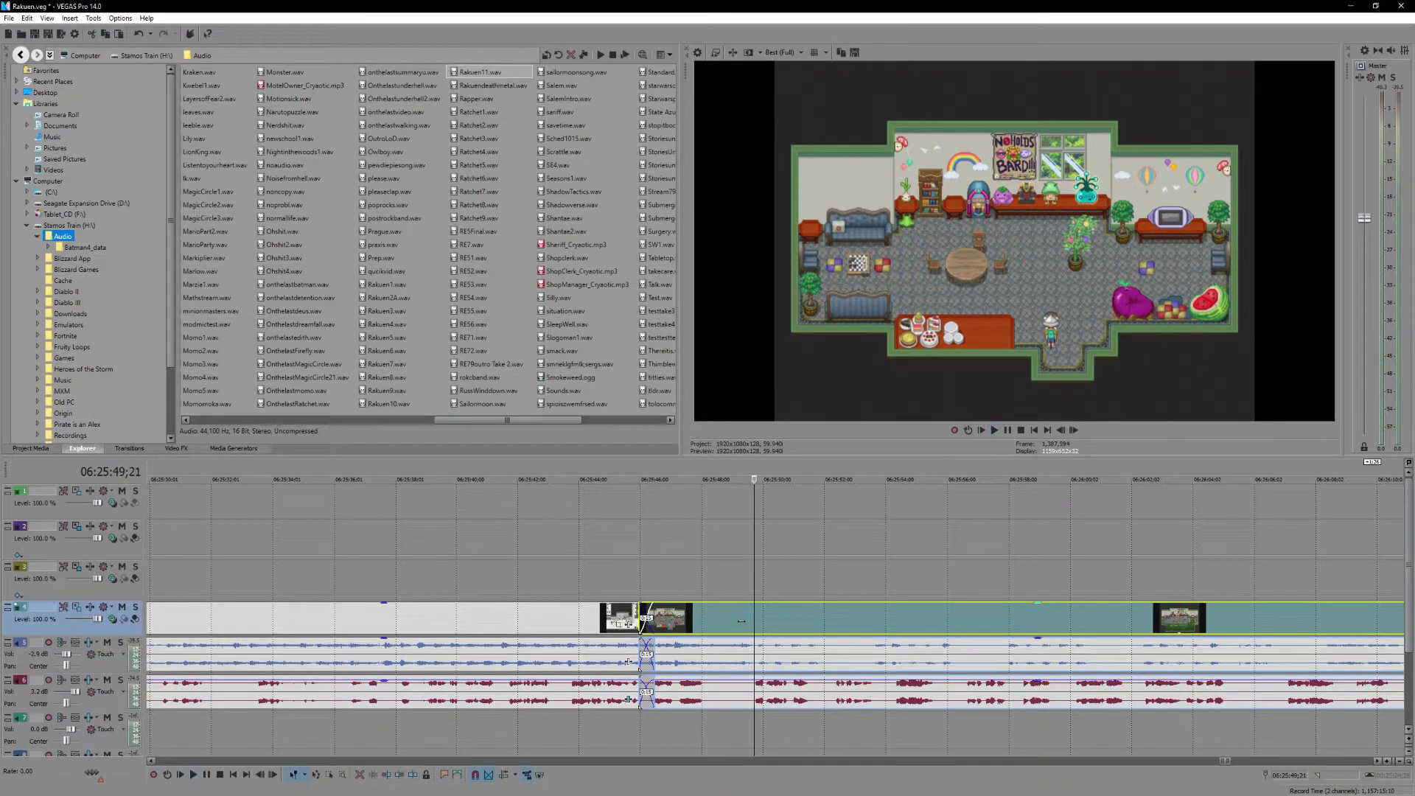
click(824, 621)
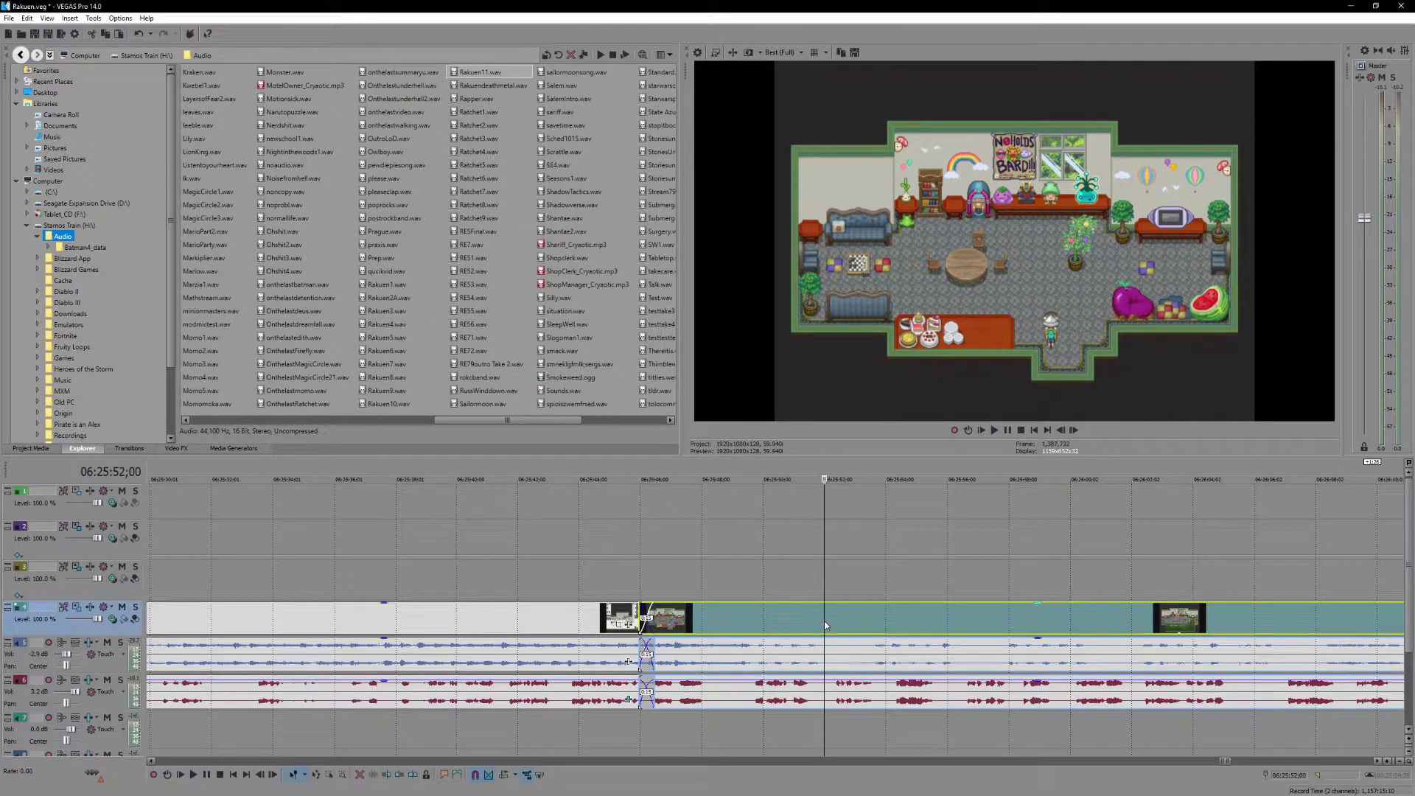
key(s)
key(space)
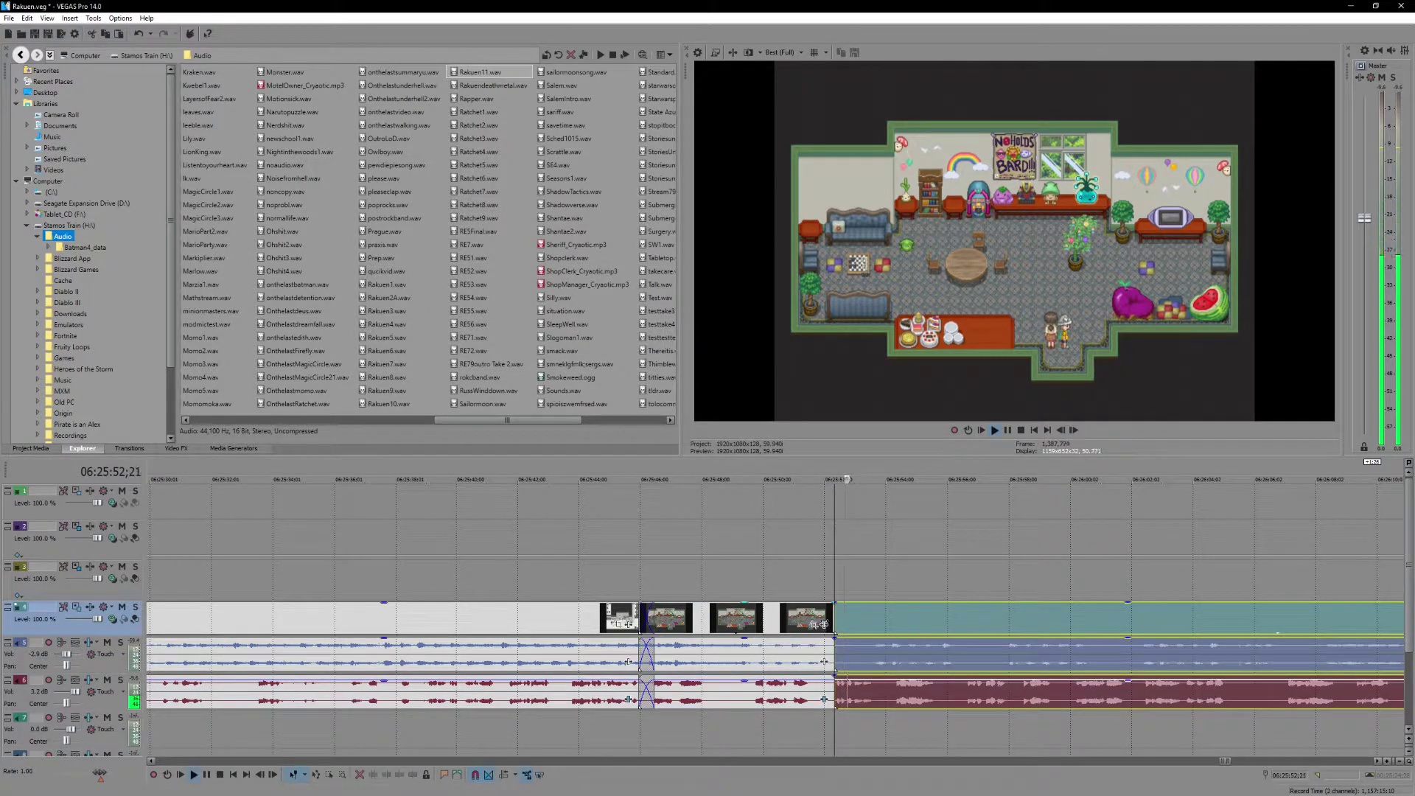
key(s)
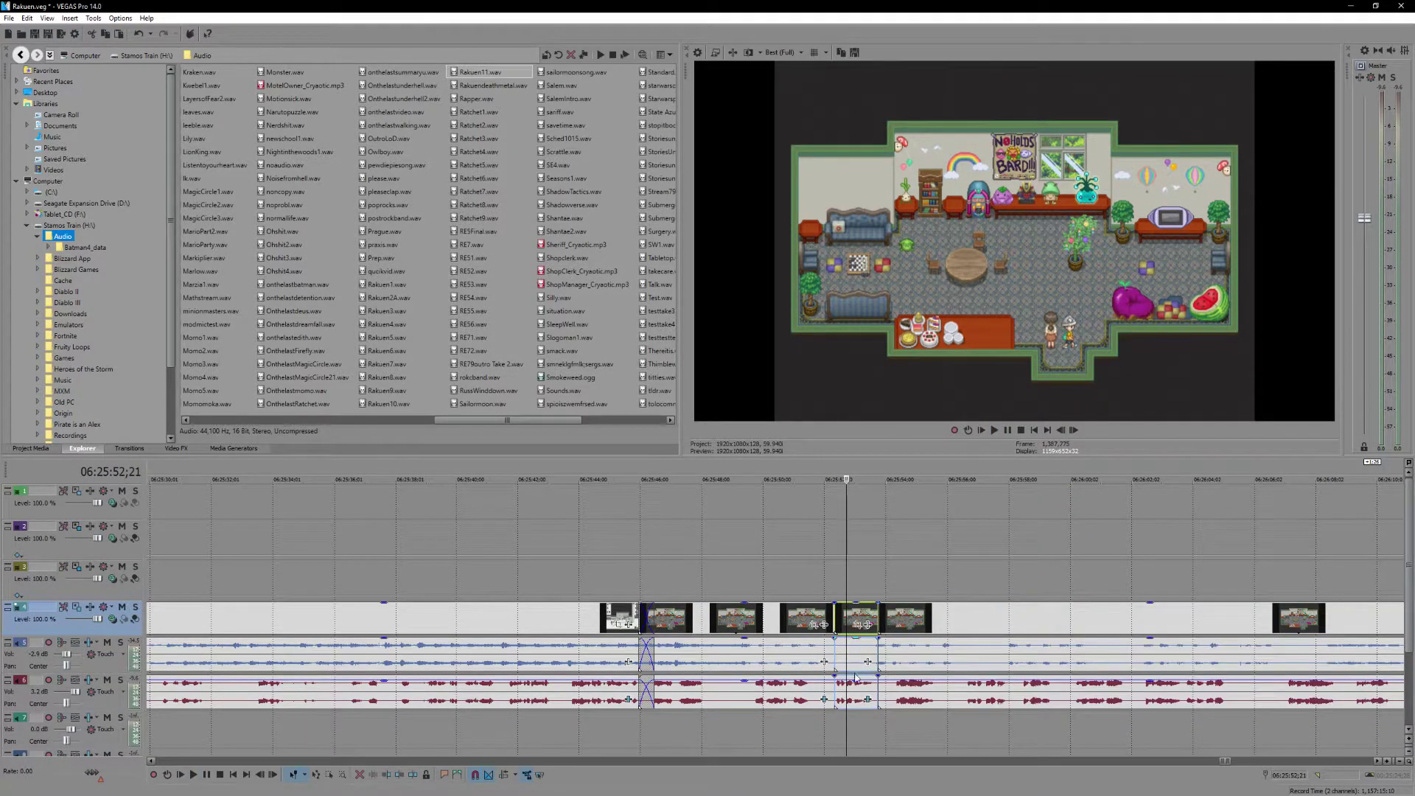
click(868, 697)
scroll(868, 698, down, 5)
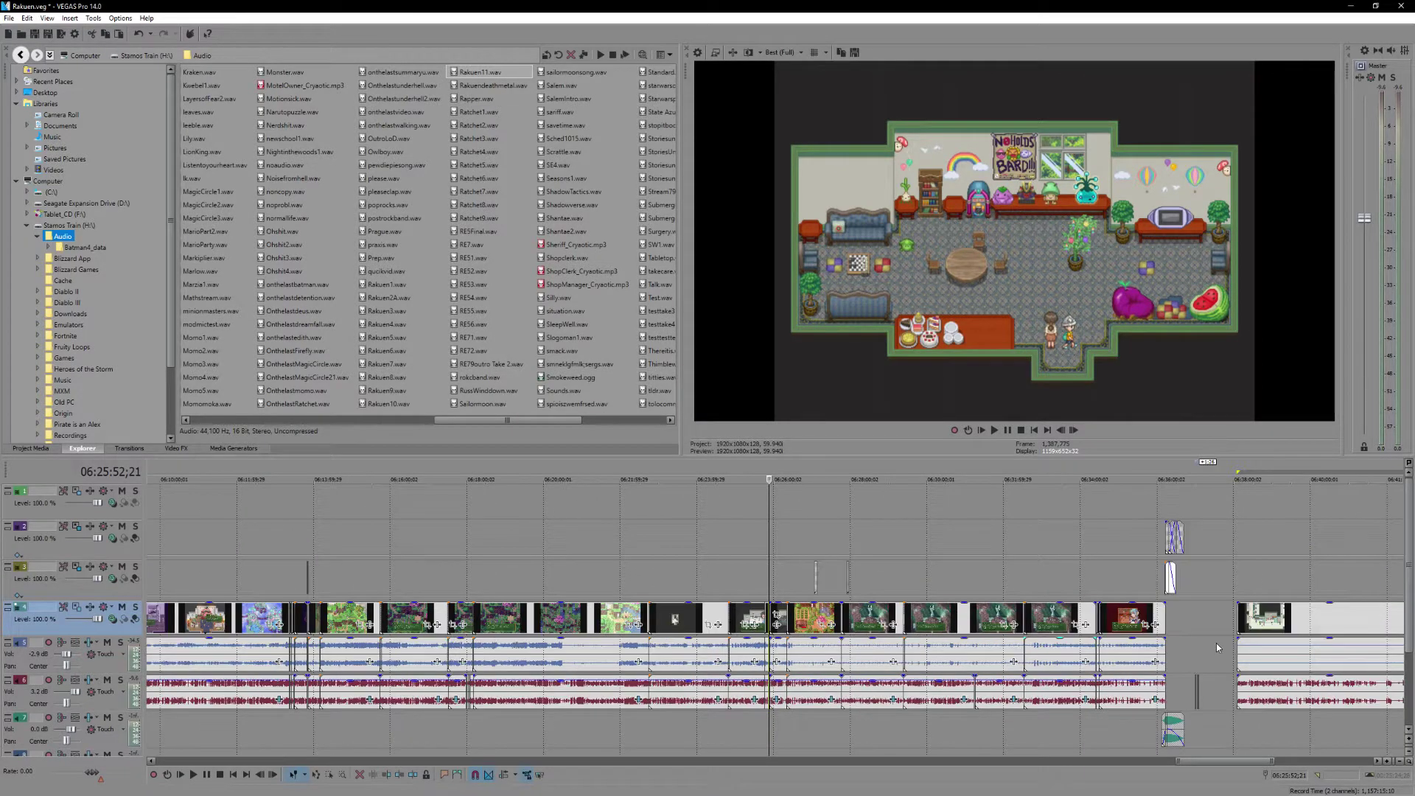
- Paste the copied playroom segment right after the first short commentary clip, at about 06:37:01
click(1196, 606)
scroll(1195, 608, up, 10)
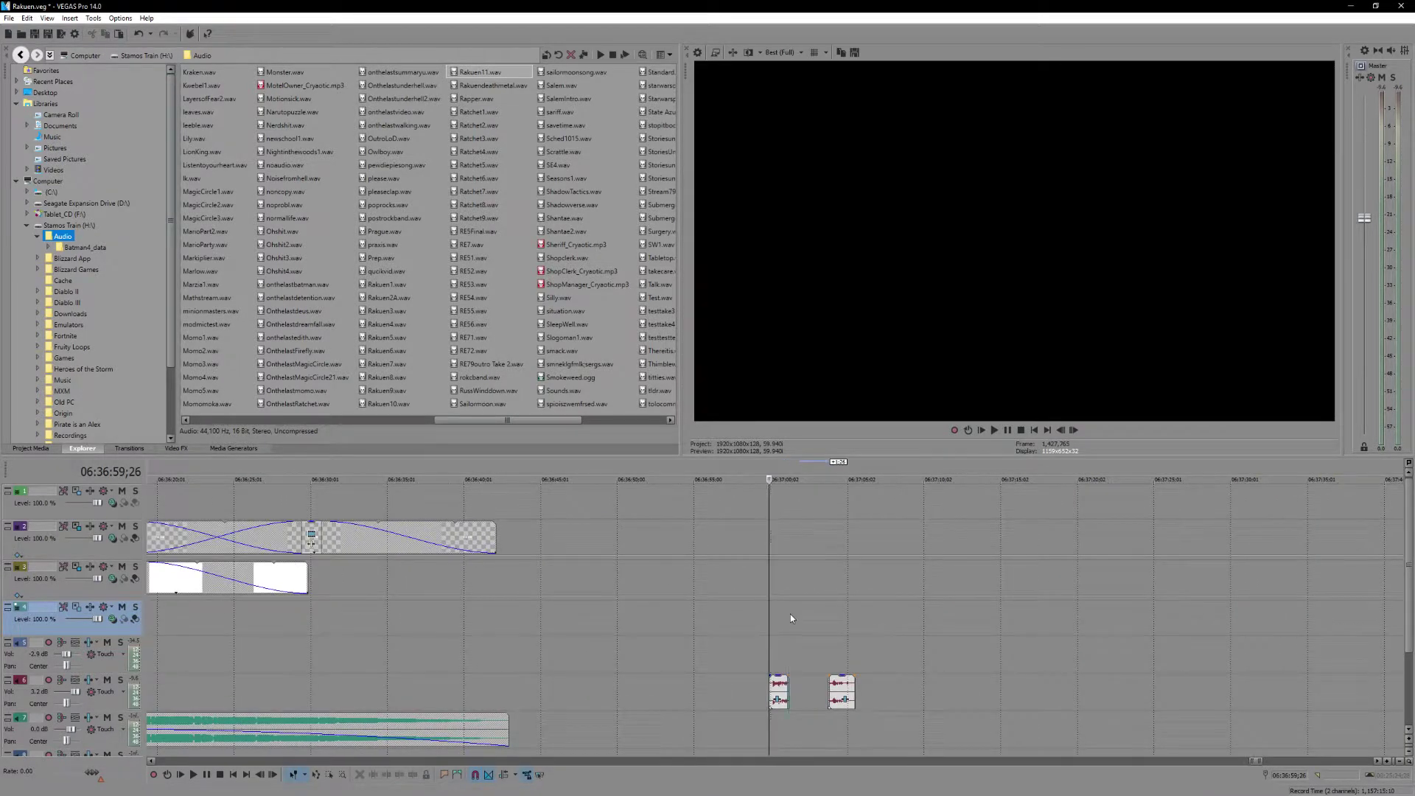
key(ctrl+v)
click(817, 619)
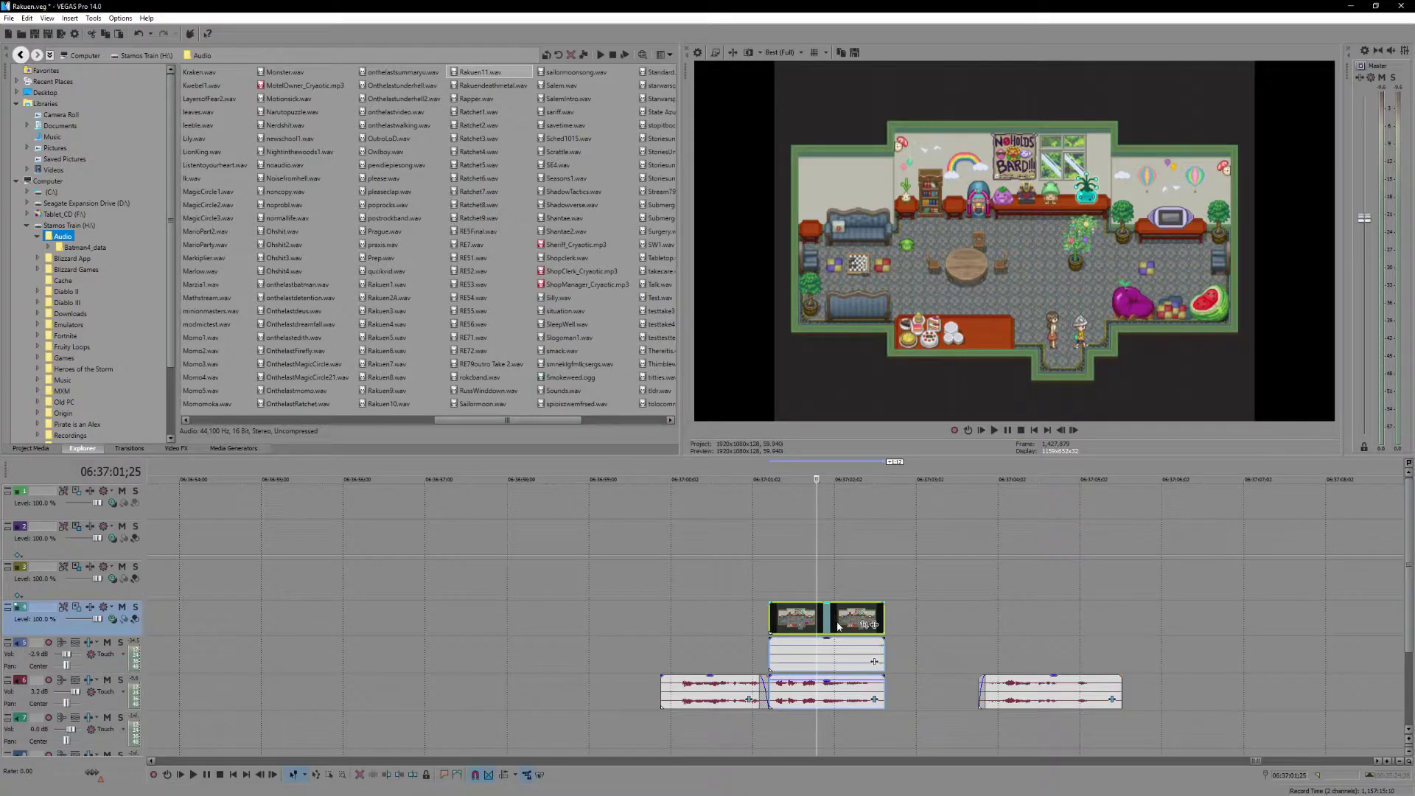
- Crop the pasted playroom video event tightly around the purple eggplant beanbag, about 229 pixels wide, and play back the sequence
click(865, 624)
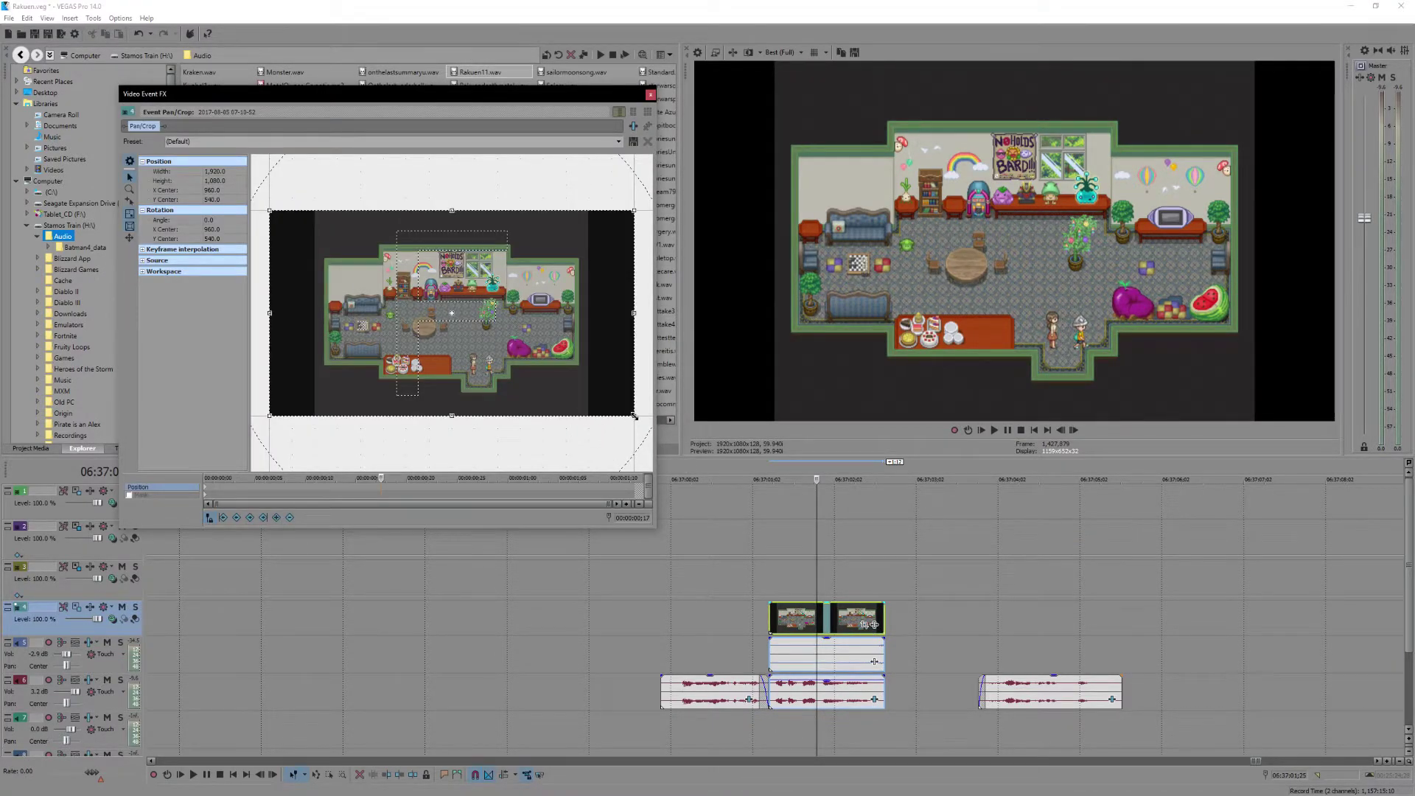
drag(636, 416, 532, 346)
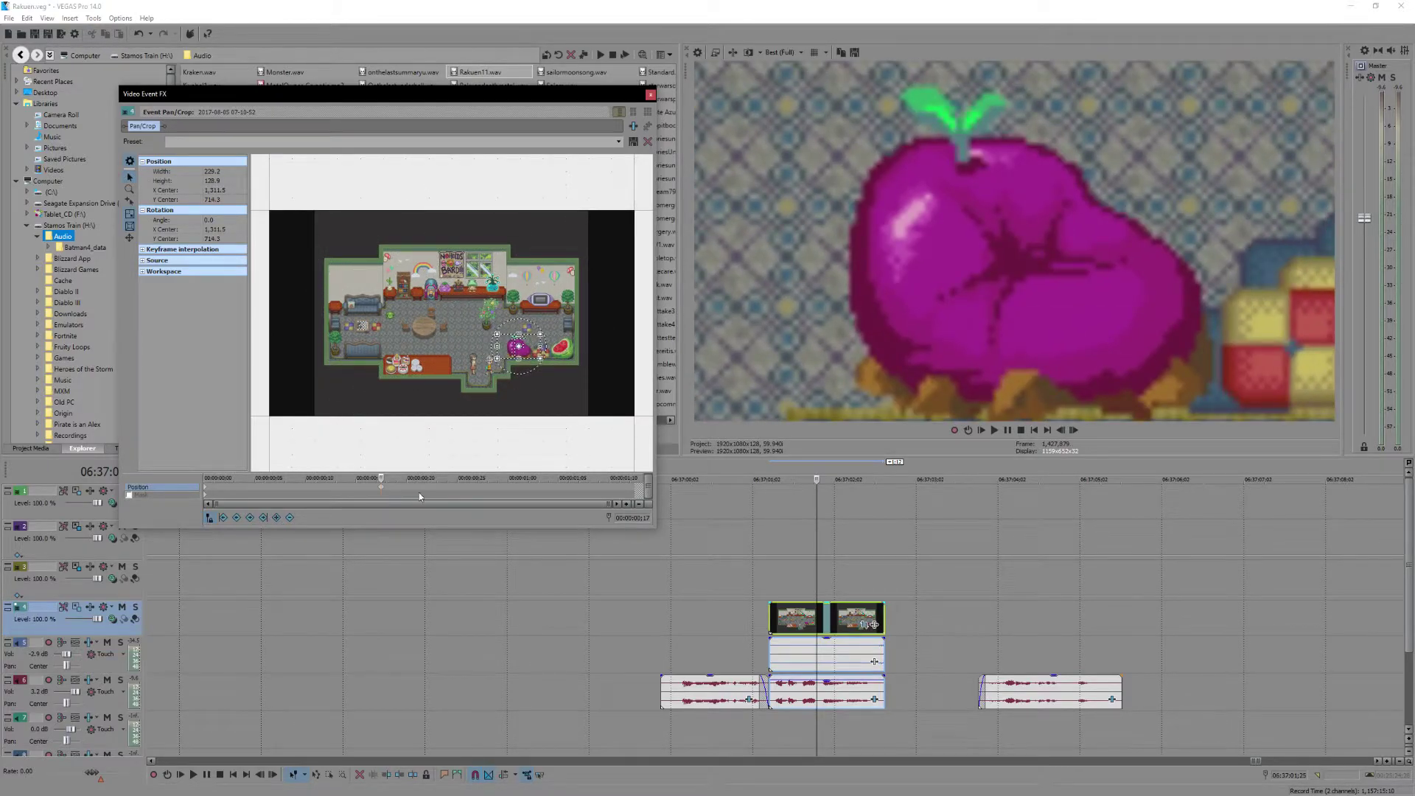
click(650, 94)
click(662, 622)
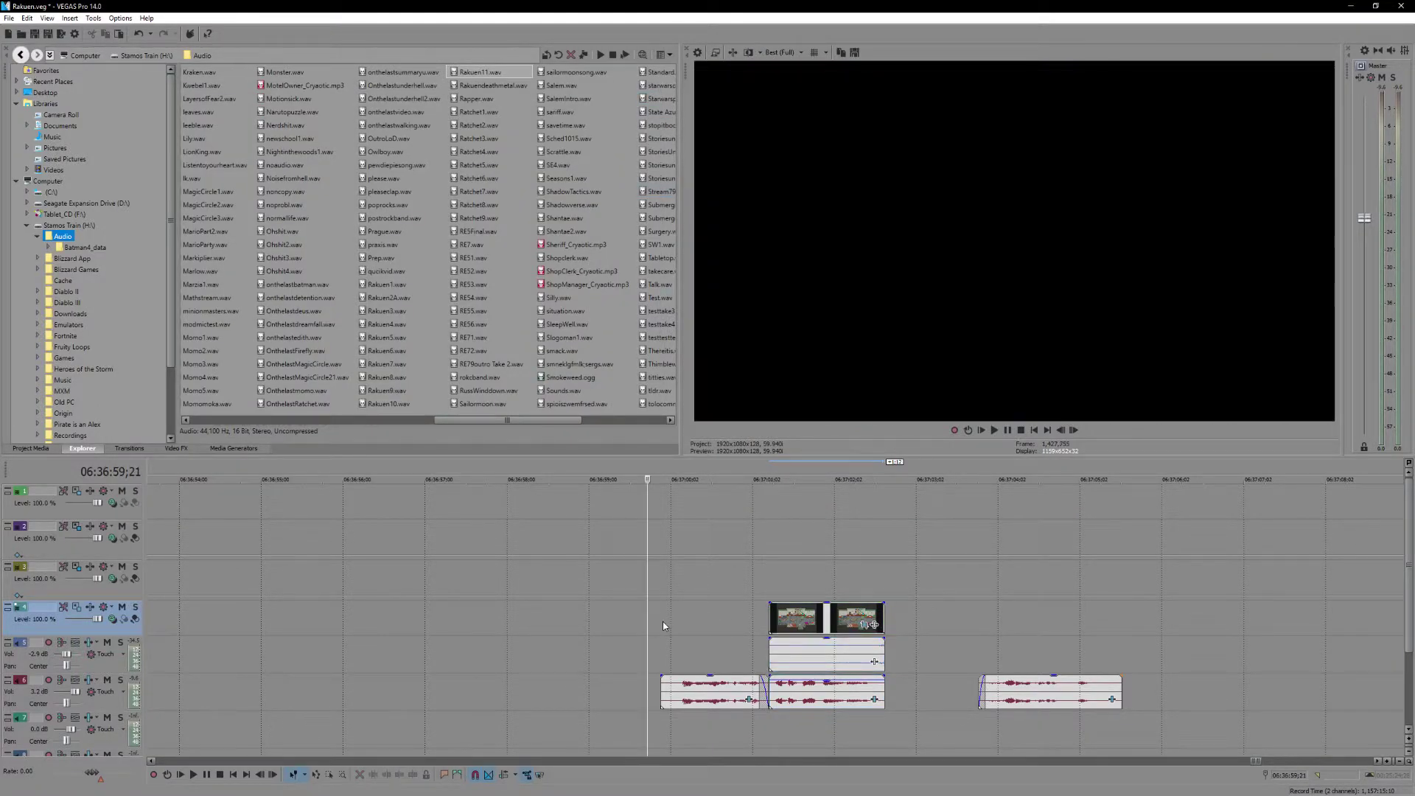
key(space)
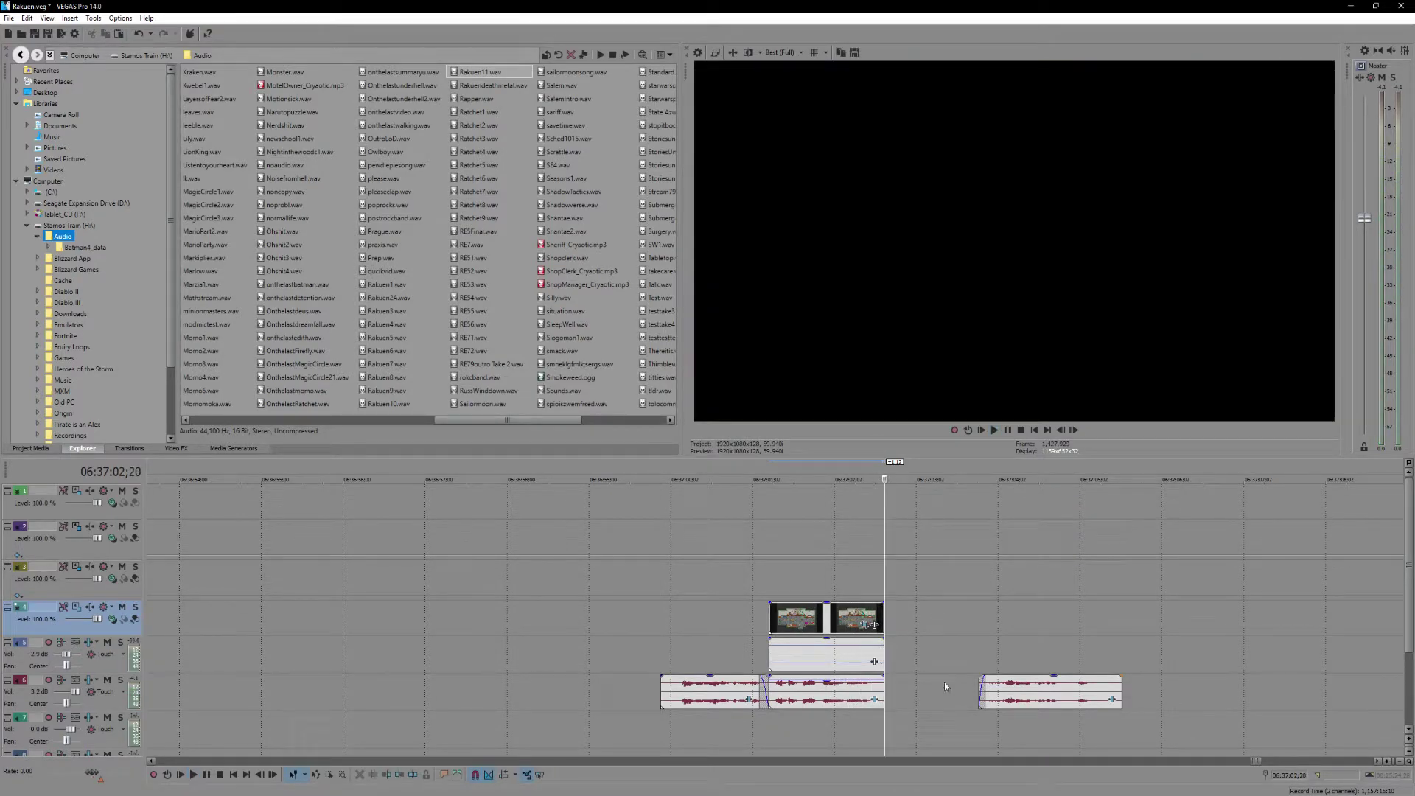
- Save a snapshot of the zoomed-in eggplant frame as a still image in the project media
click(822, 623)
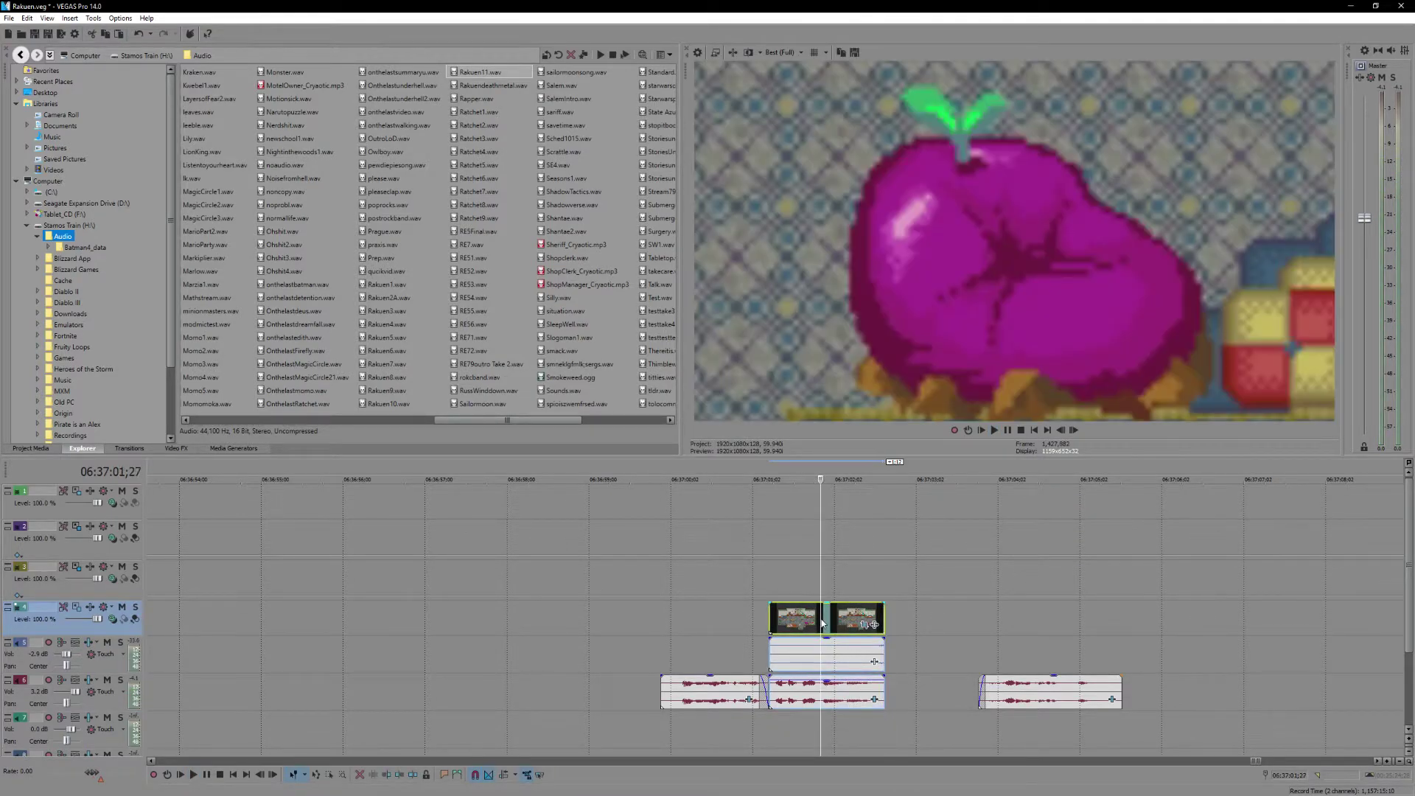
click(853, 51)
click(846, 407)
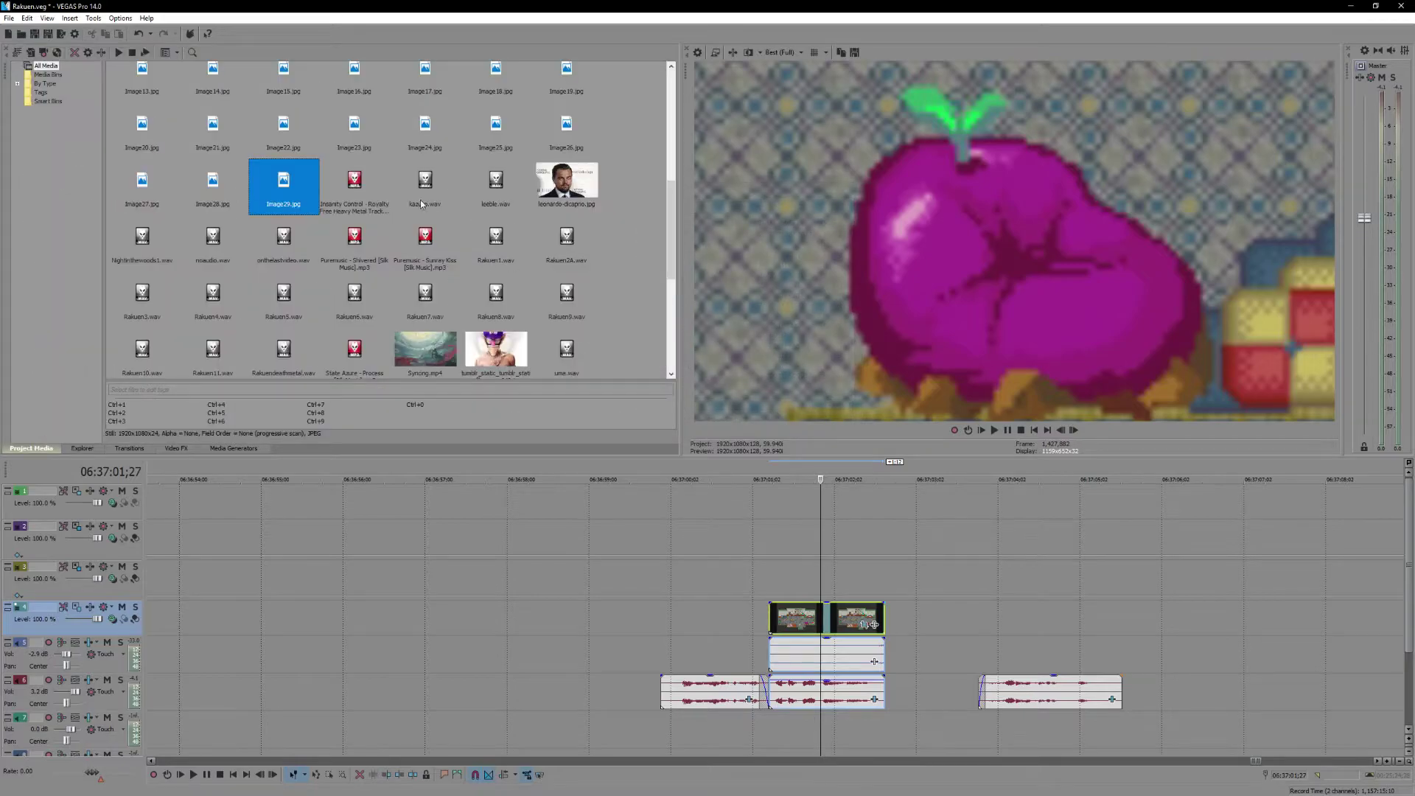
- Replace the cropped playroom video event with the still Image29.jpg and trim it to end with its audio at 06:37:02;20
drag(284, 183, 796, 615)
click(835, 625)
click(835, 625)
key(Delete)
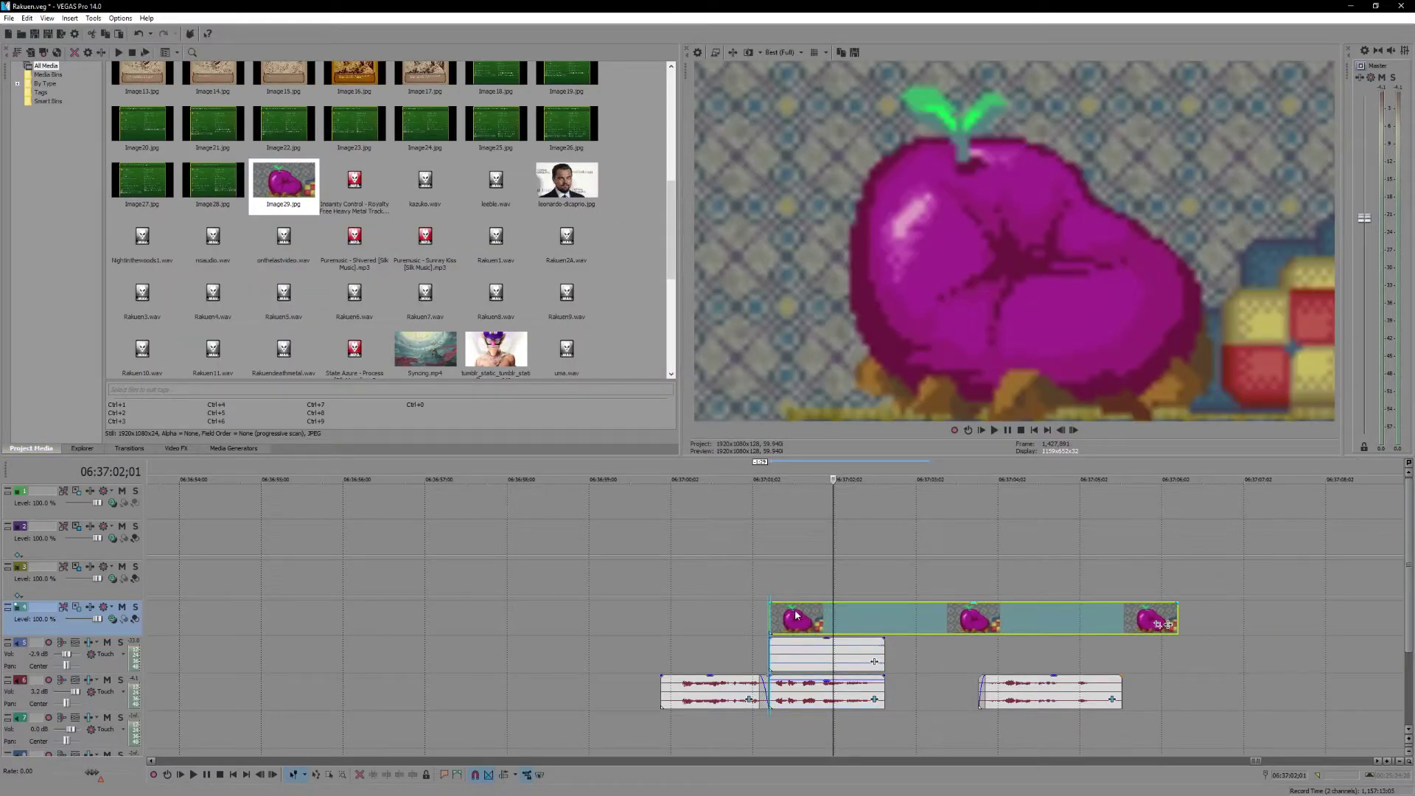
drag(1177, 617, 884, 618)
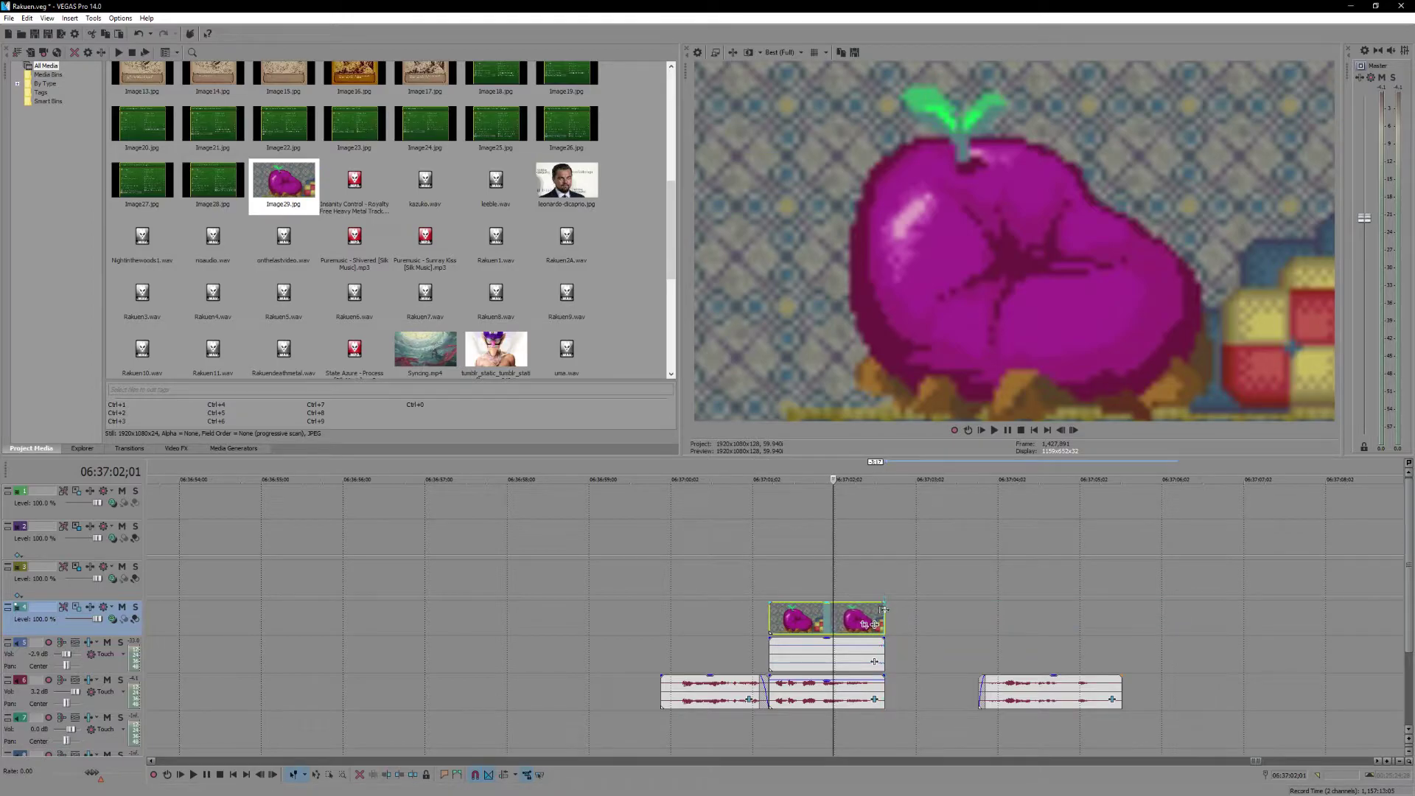
- Move the last short commentary clip earlier to slightly overlap the end of the playroom audio, and play back the sequence
click(754, 619)
drag(1012, 693, 913, 694)
click(701, 631)
key(space)
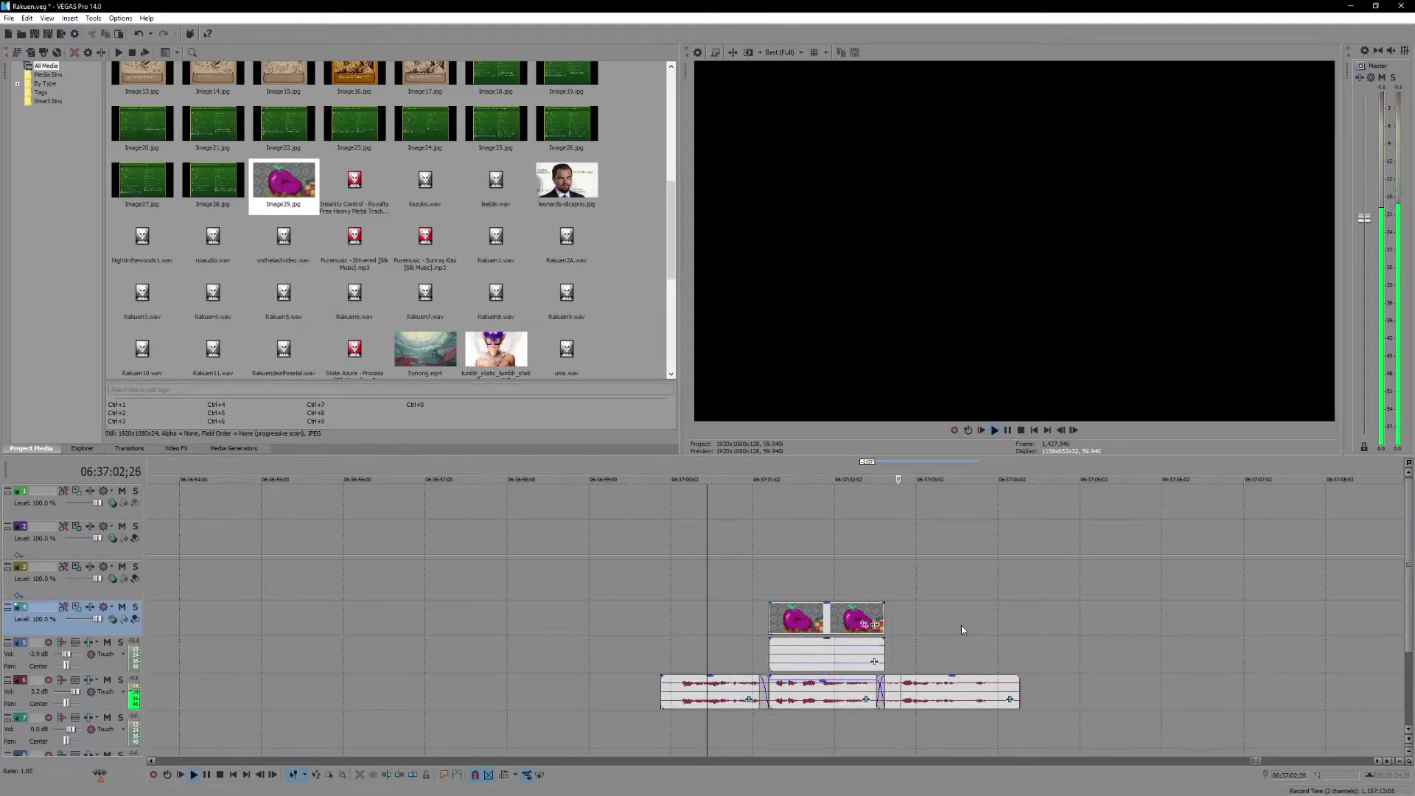
key(Return)
- Move the hospital gameplay video and audio events earlier so they start at about 06:37:05, after the short clips
scroll(945, 604, down, 4)
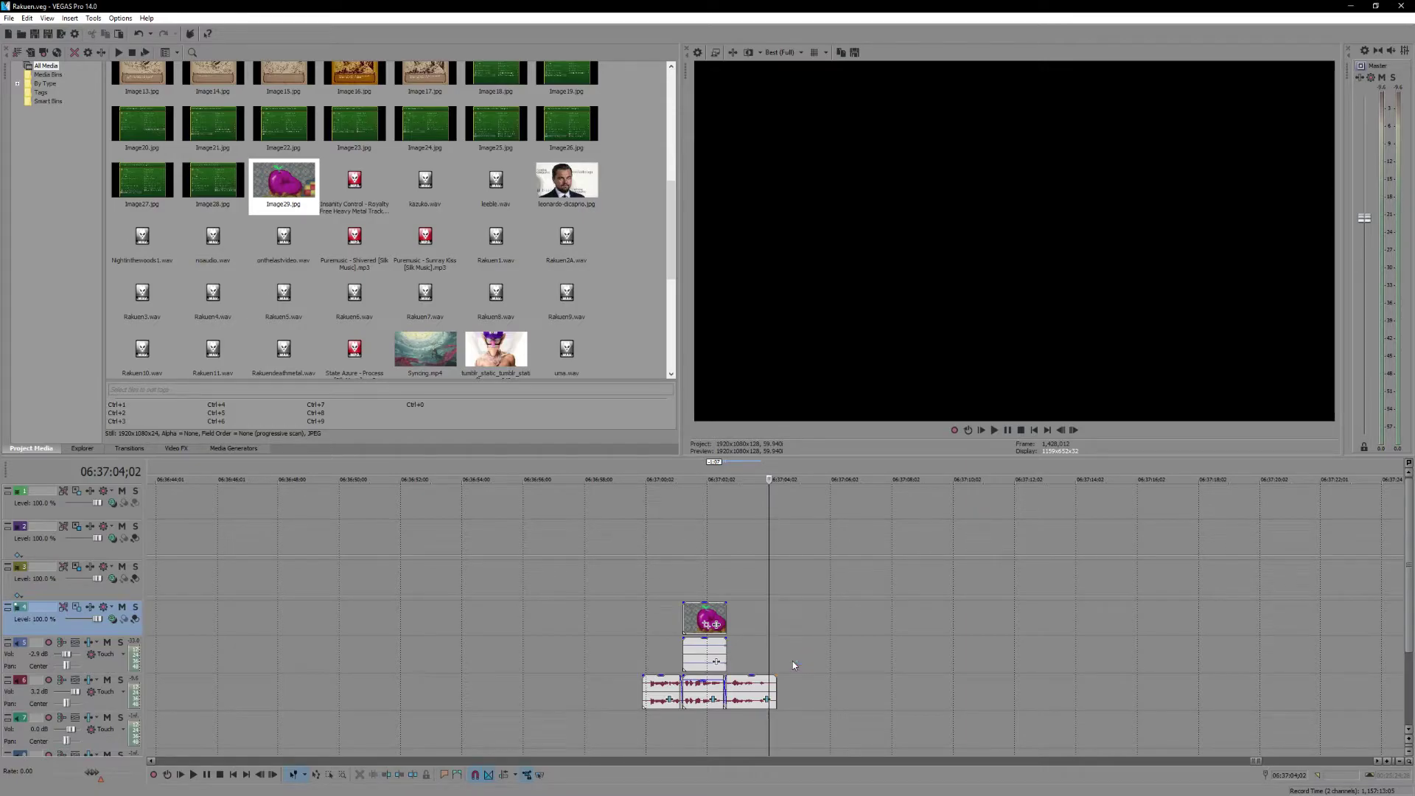
click(808, 627)
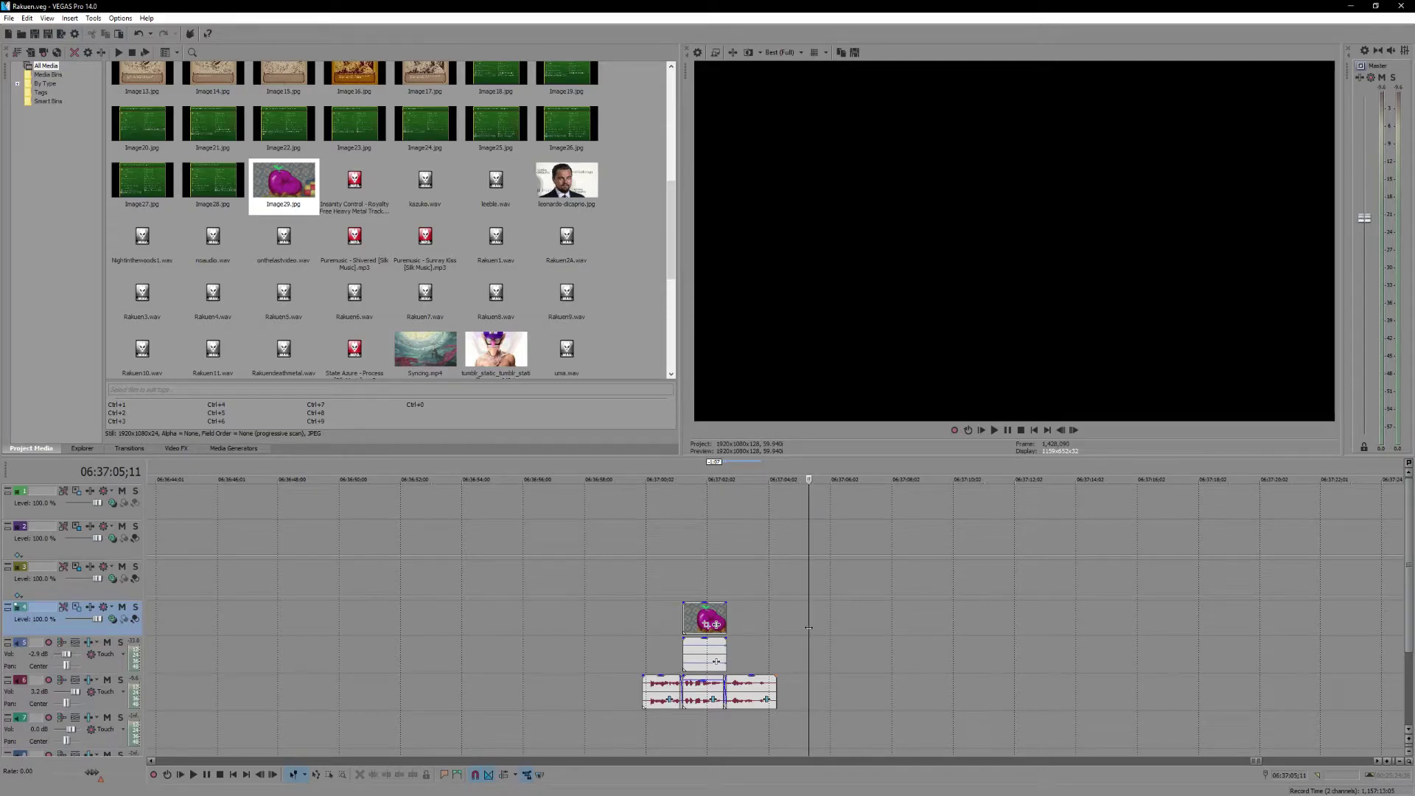
scroll(809, 627, down, 6)
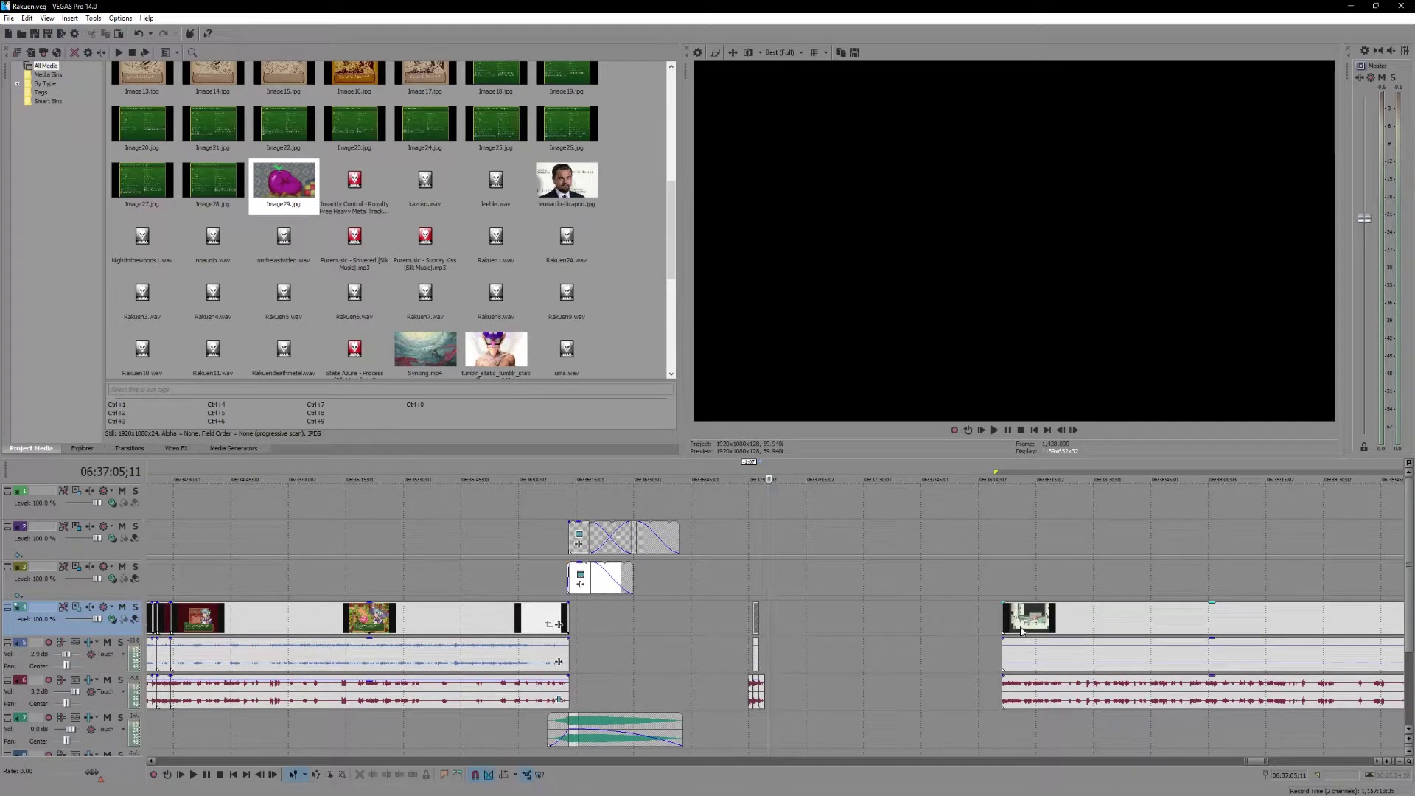
drag(1020, 627, 634, 627)
scroll(796, 627, up, 5)
click(643, 687)
scroll(739, 691, up, 4)
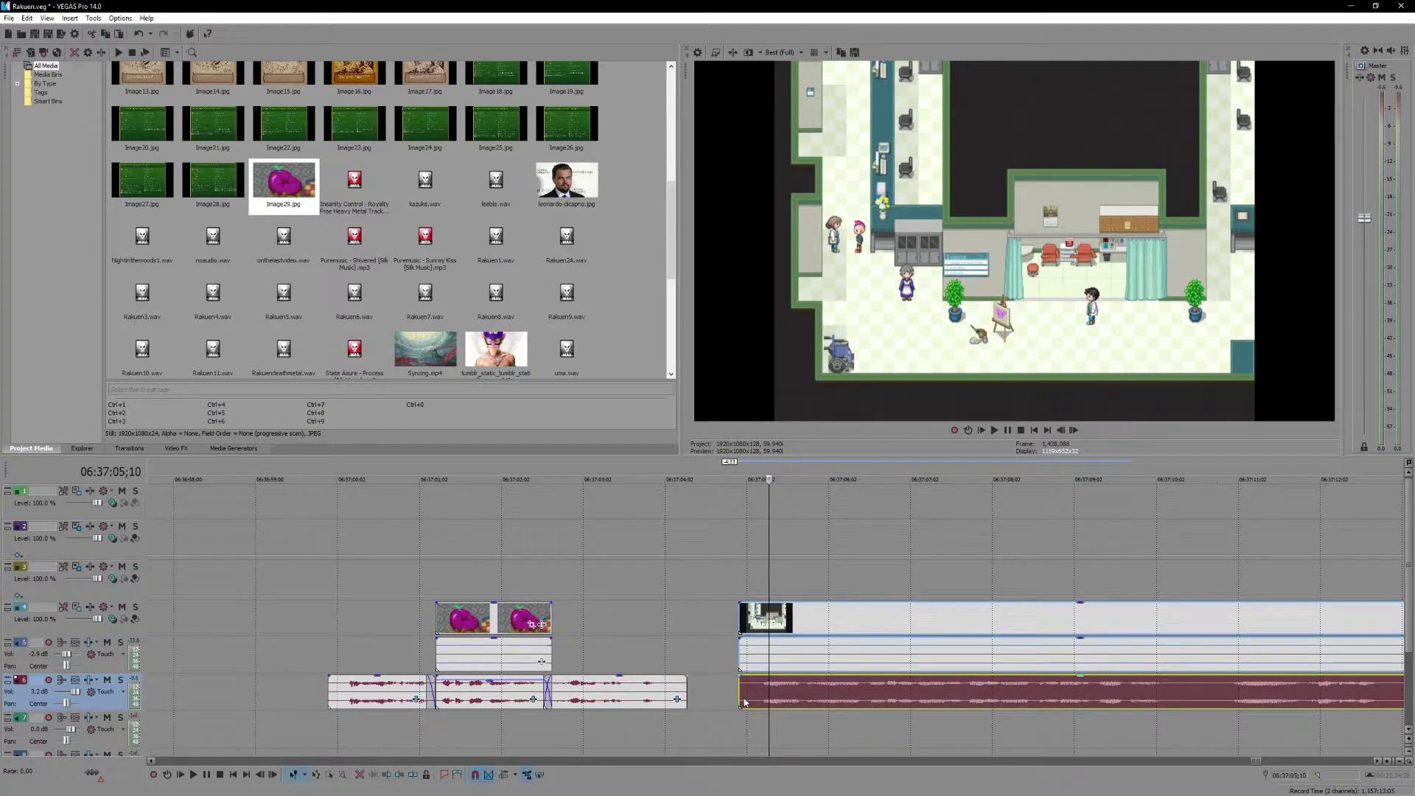
- Trim the hospital section's commentary start to about 06:37:05;06 and extend its gameplay video and audio start back to about 06:37:04;13
click(739, 692)
drag(738, 691, 762, 696)
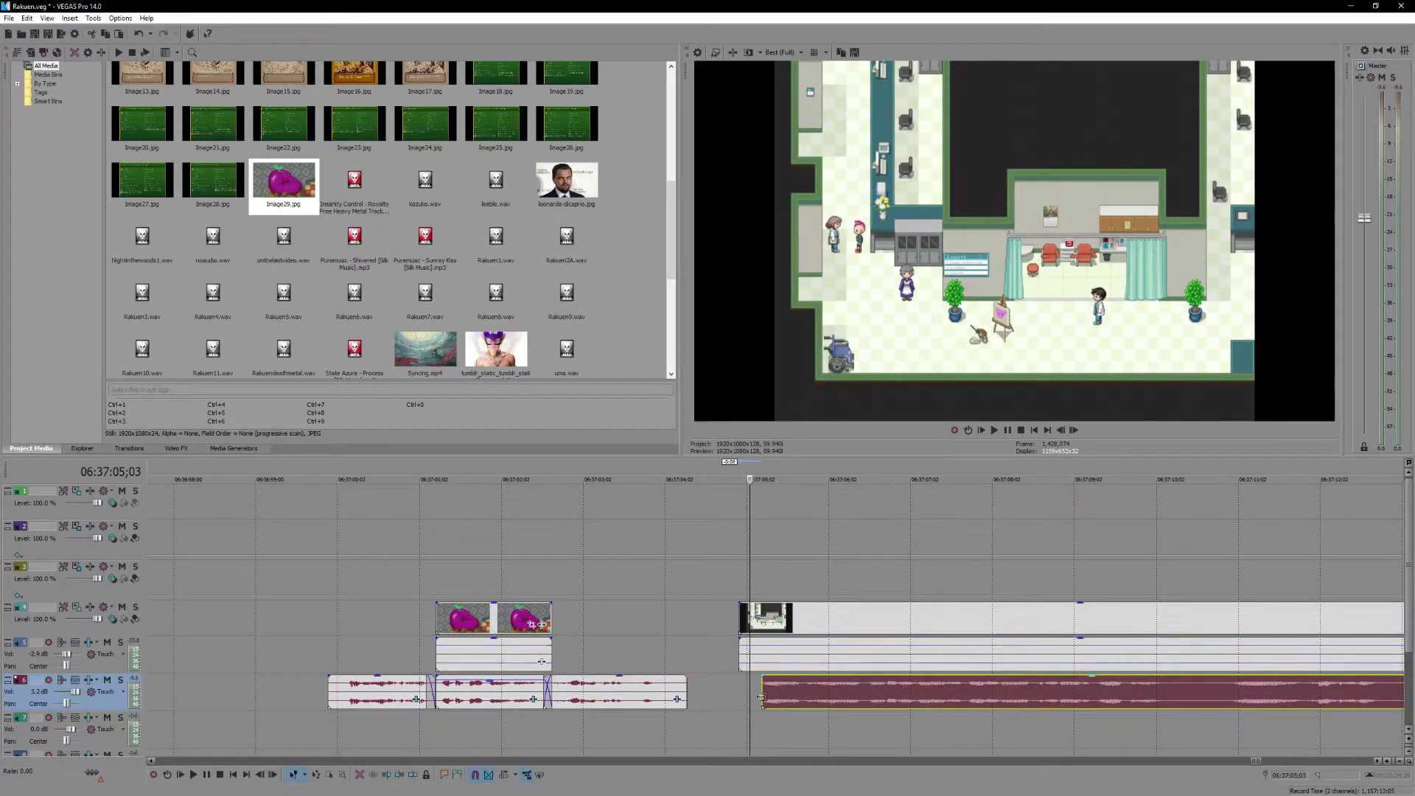
click(761, 638)
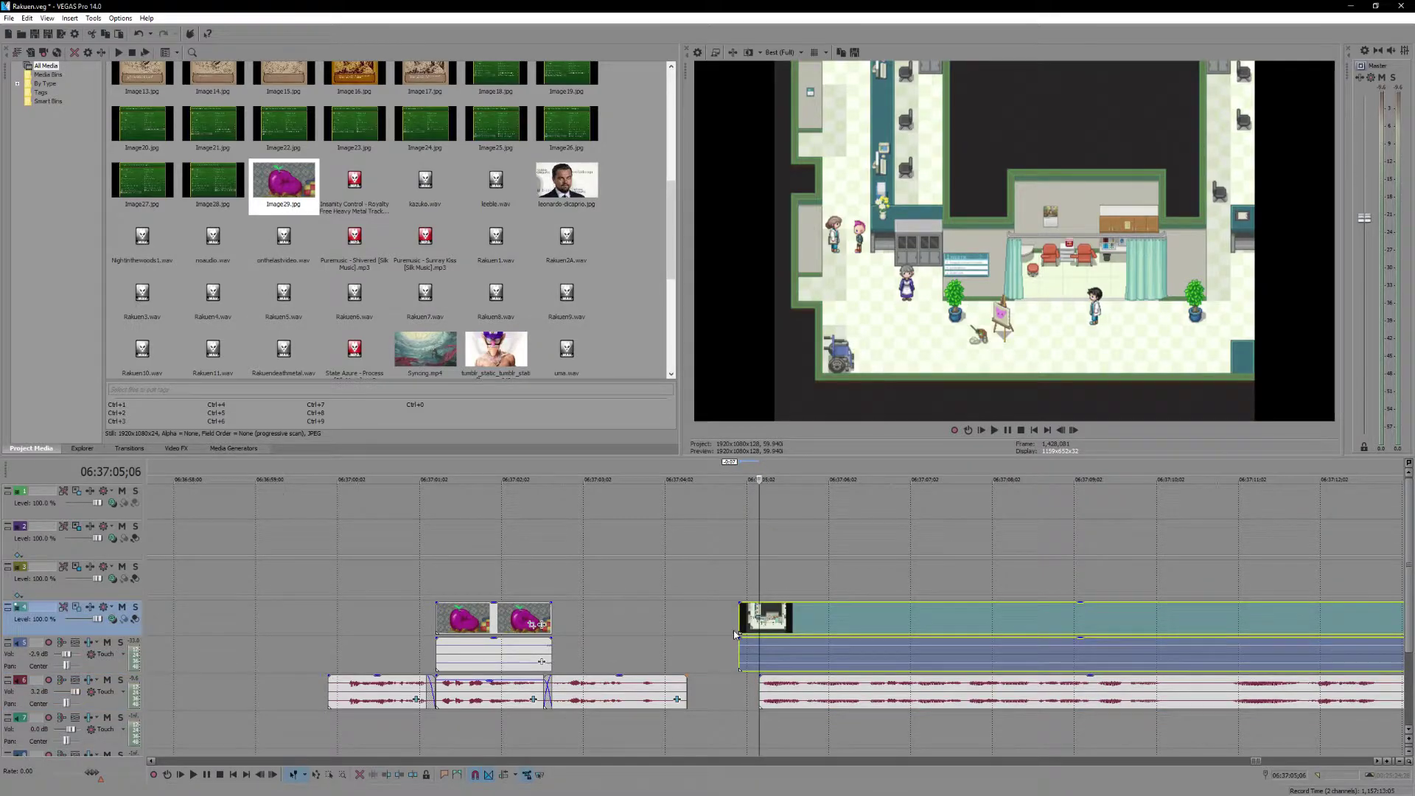
drag(738, 622, 695, 622)
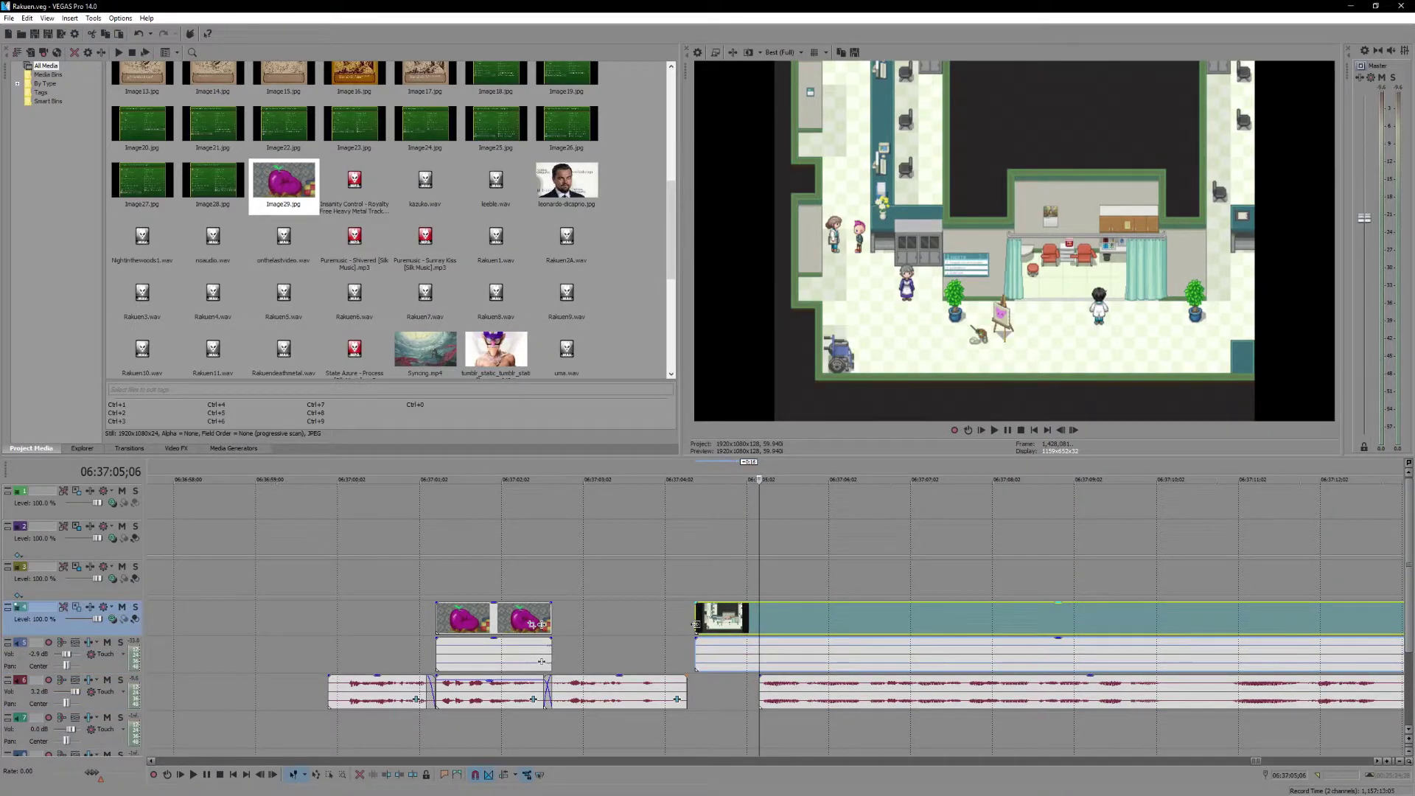
- Move the hospital events earlier so their commentary meets the last short clip, and extend the gameplay start back to 06:37:02;27
click(785, 691)
drag(792, 689, 700, 697)
click(704, 698)
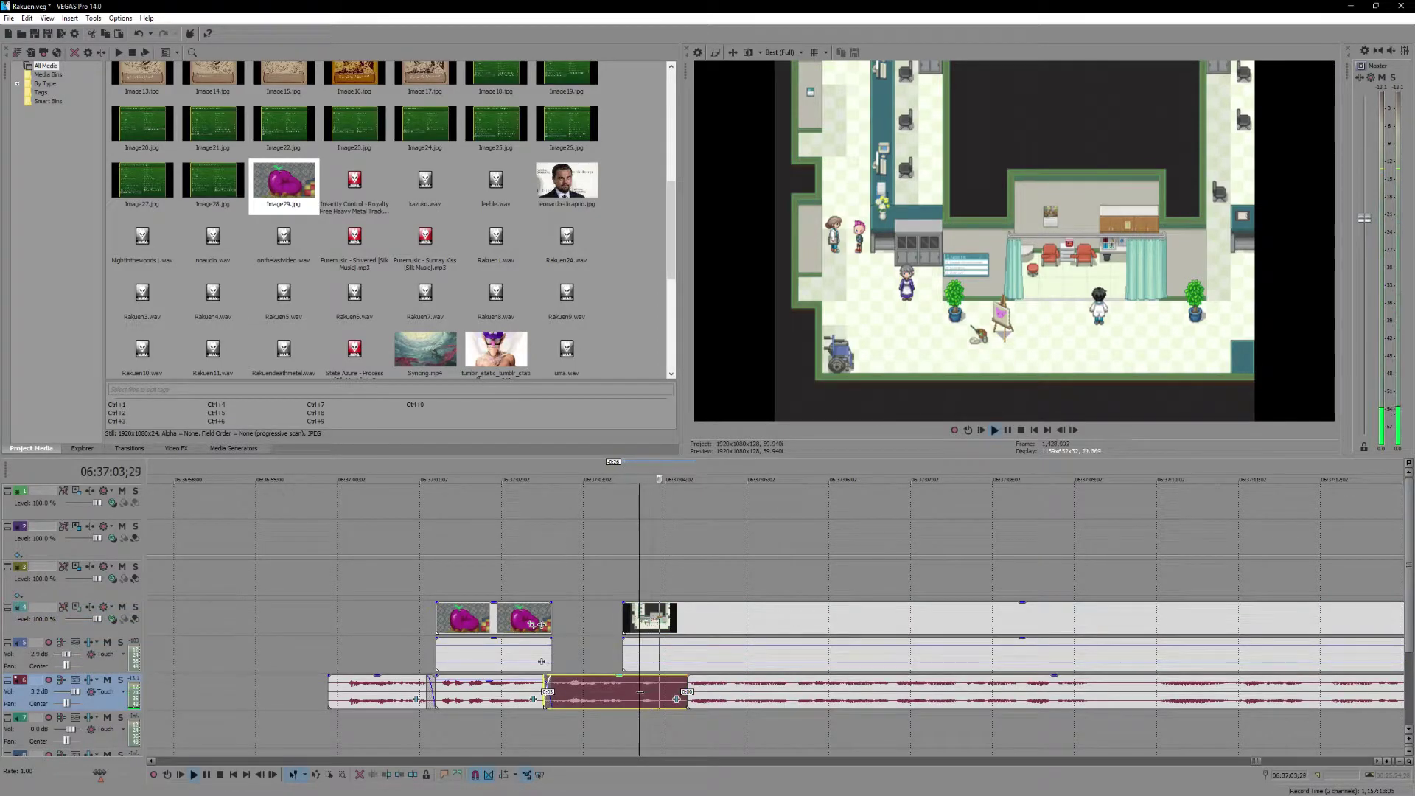
drag(624, 615, 571, 616)
- Add a fade-in of about two seconds to the start of the hospital gameplay video and its audio
click(611, 611)
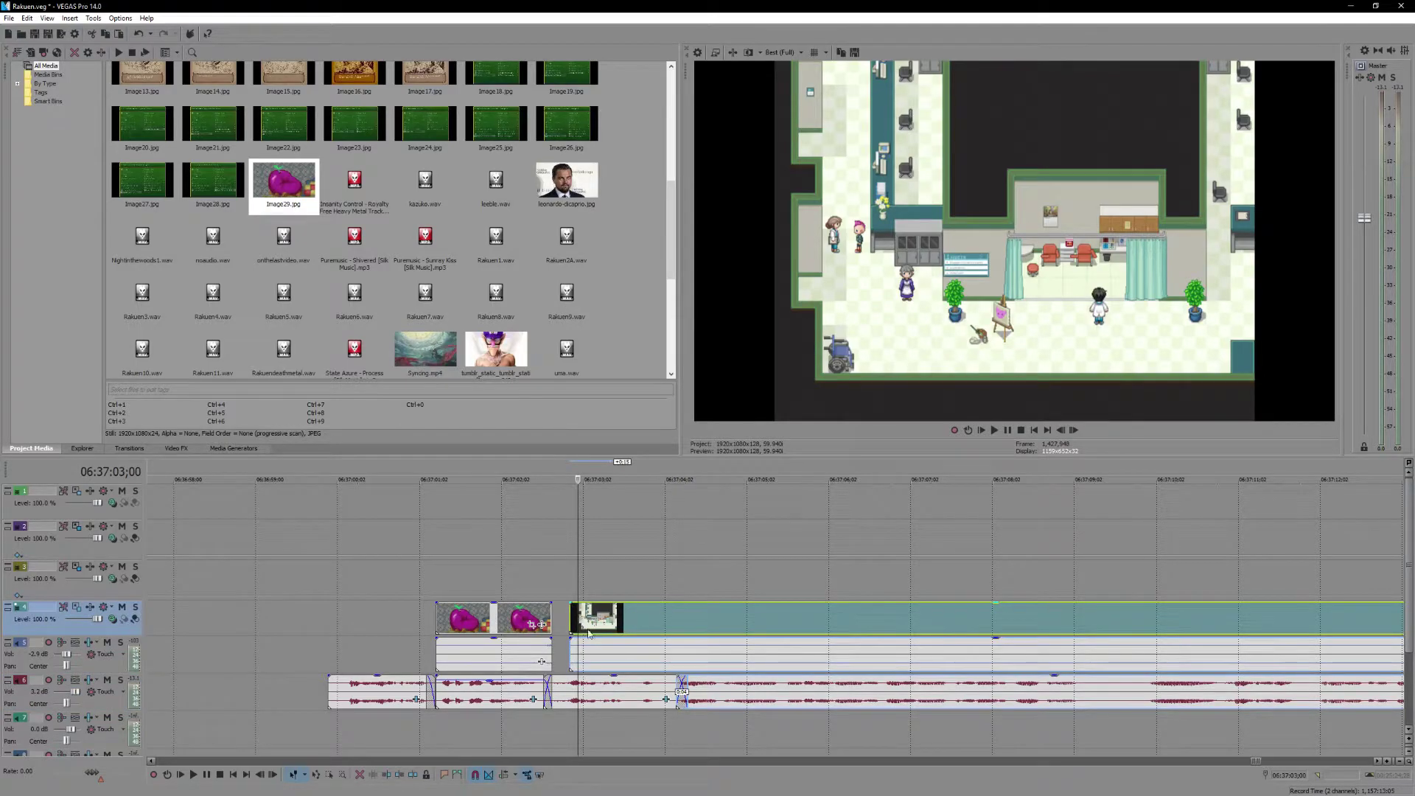
click(606, 645)
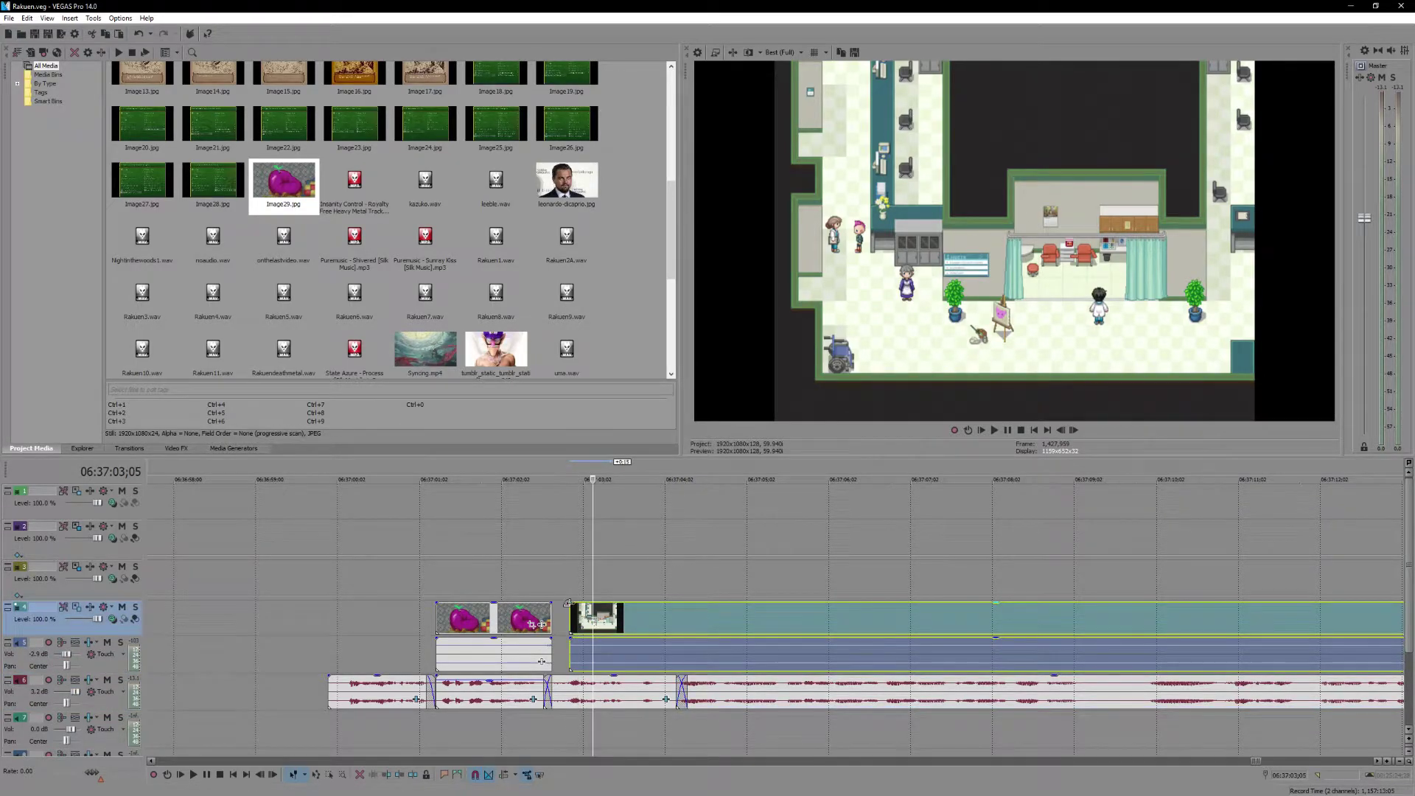
drag(573, 603, 725, 605)
click(574, 623)
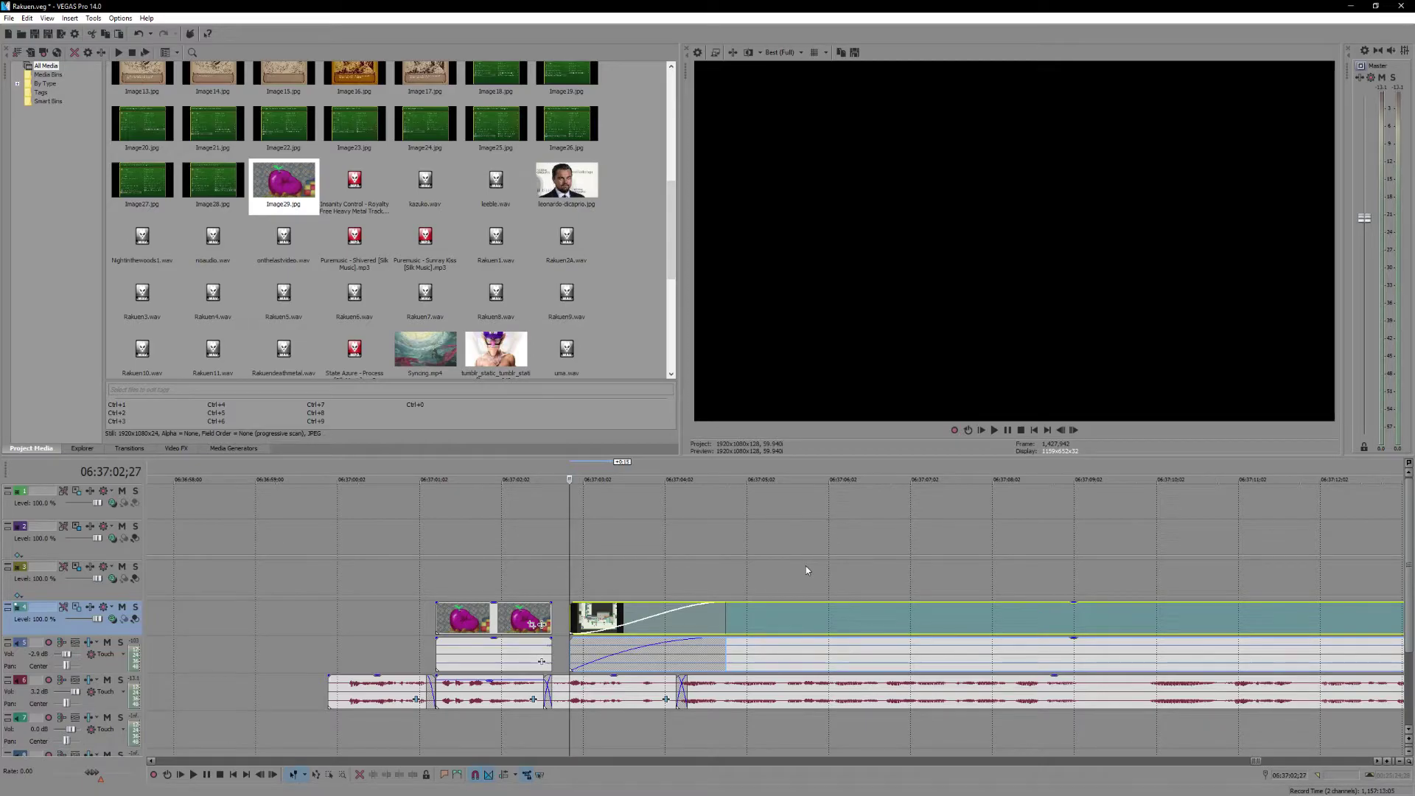
- Play the hospital section from 06:37:02;27 to about 06:37:30 to check the fade-in, the gameplay audio and the commentary
key(space)
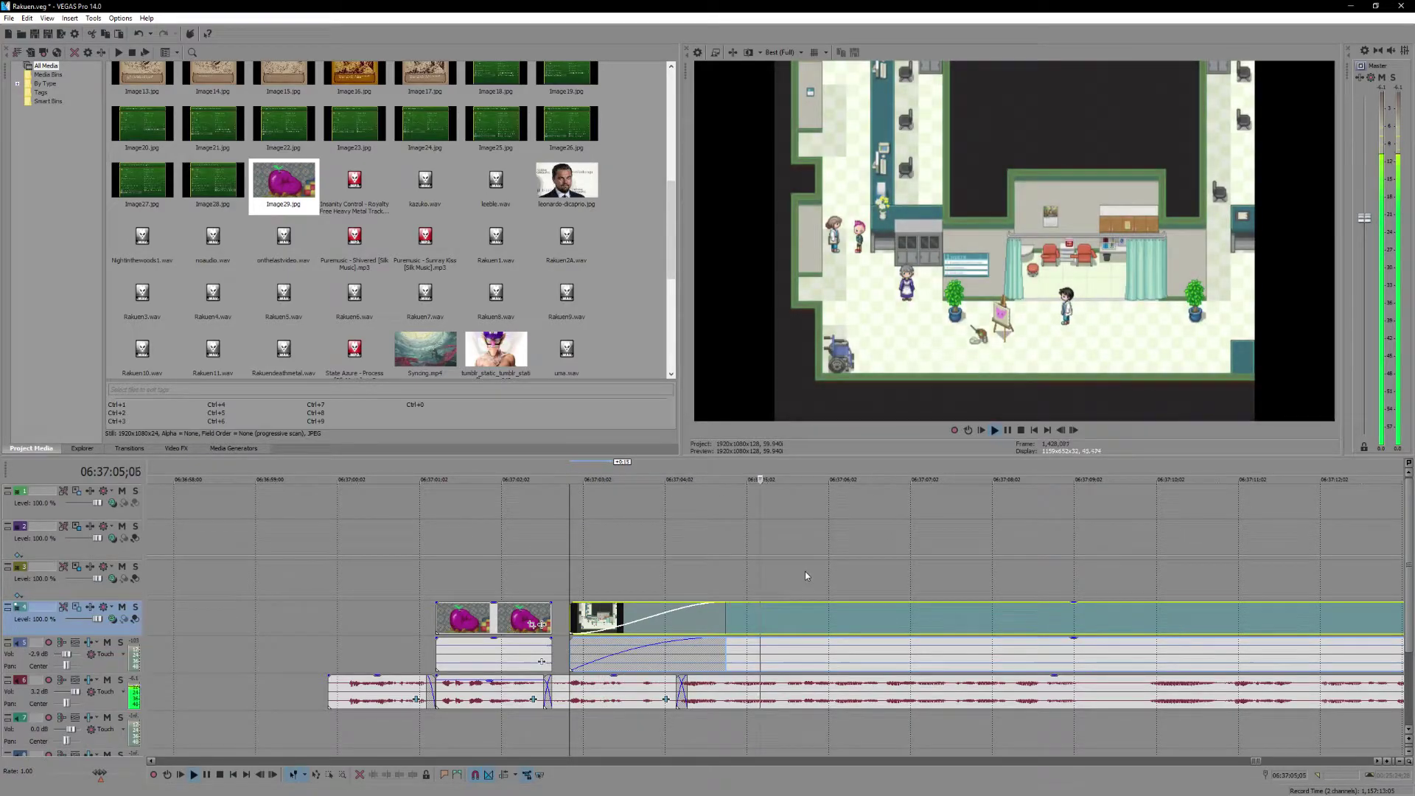
scroll(899, 646, down, 2)
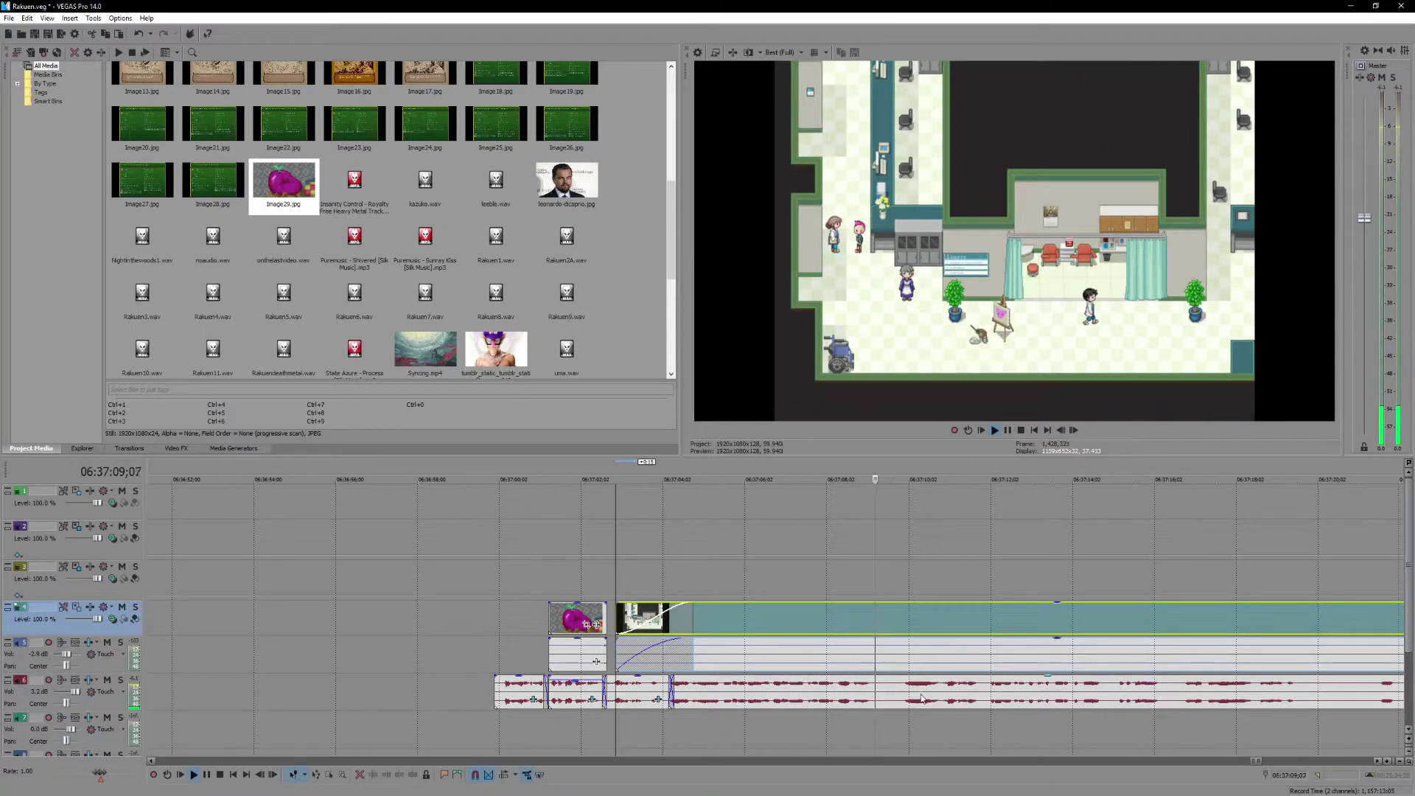
scroll(921, 693, down, 2)
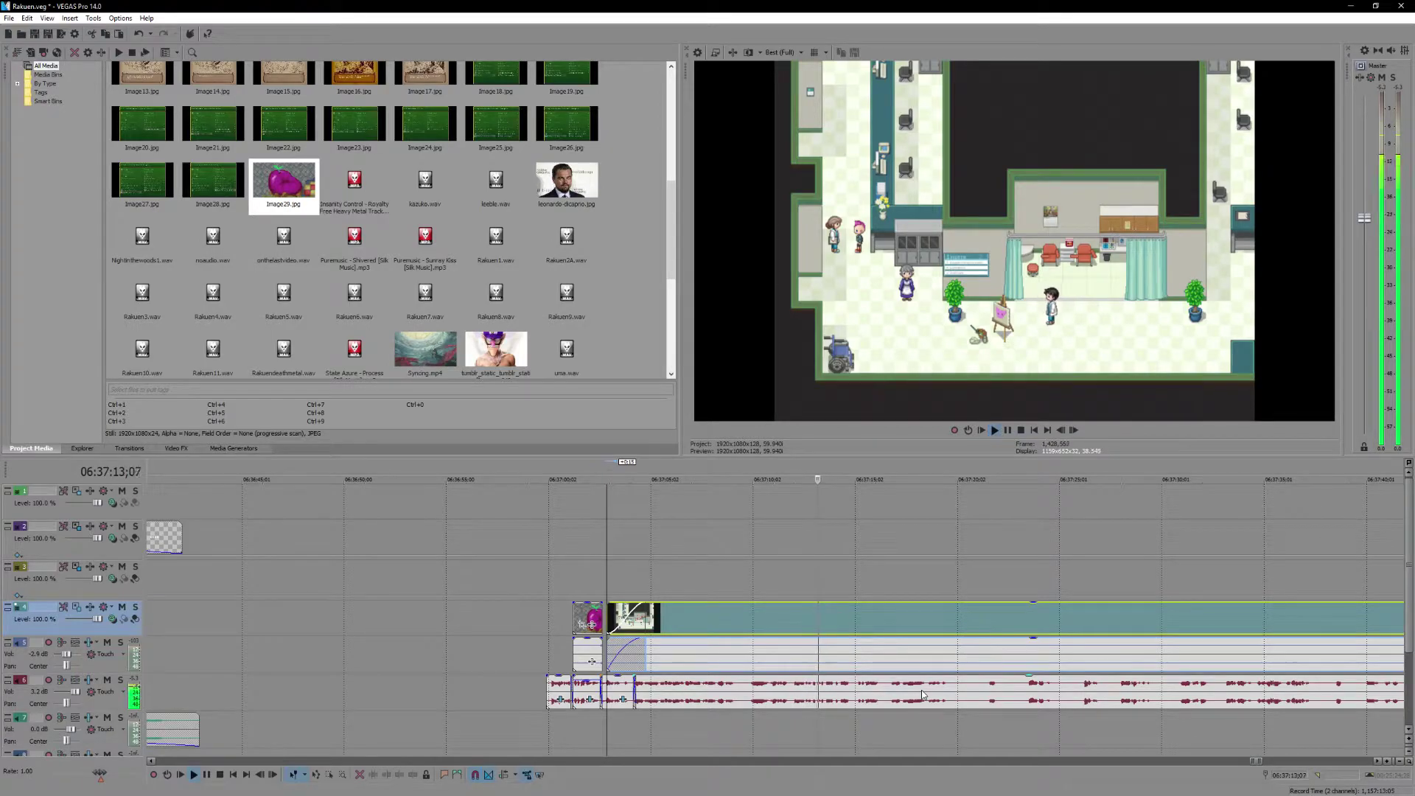
scroll(852, 703, down, 2)
click(852, 696)
scroll(852, 695, up, 2)
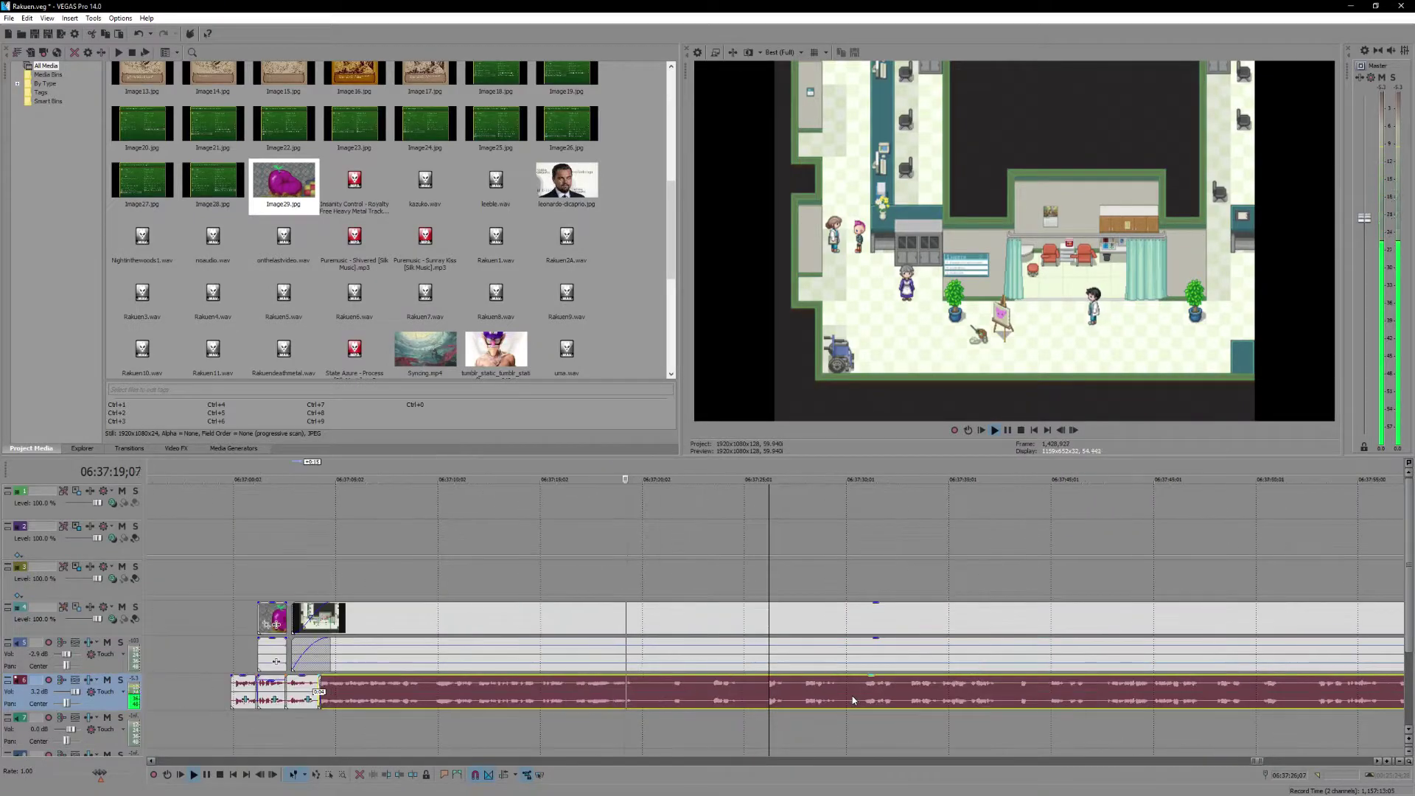
key(space)
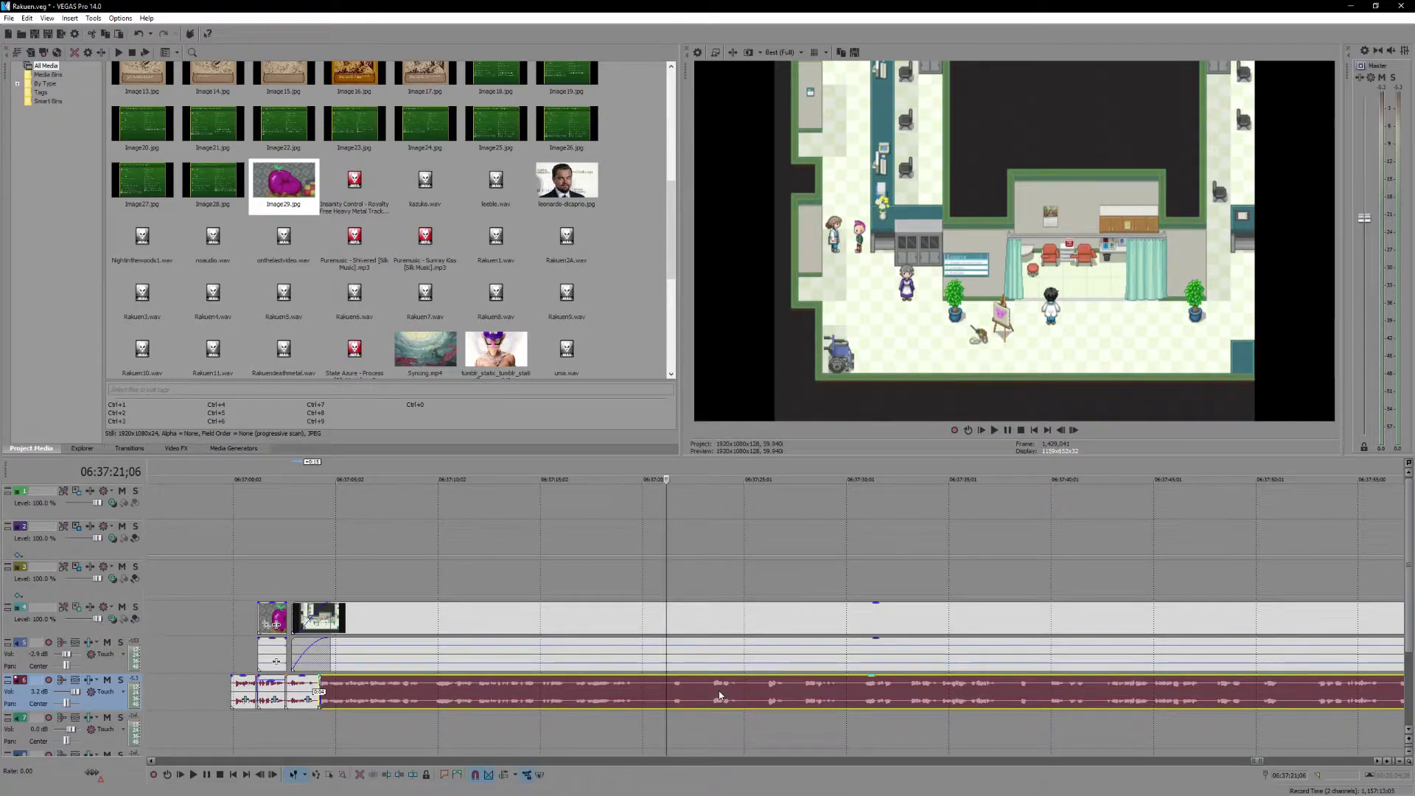
key(space)
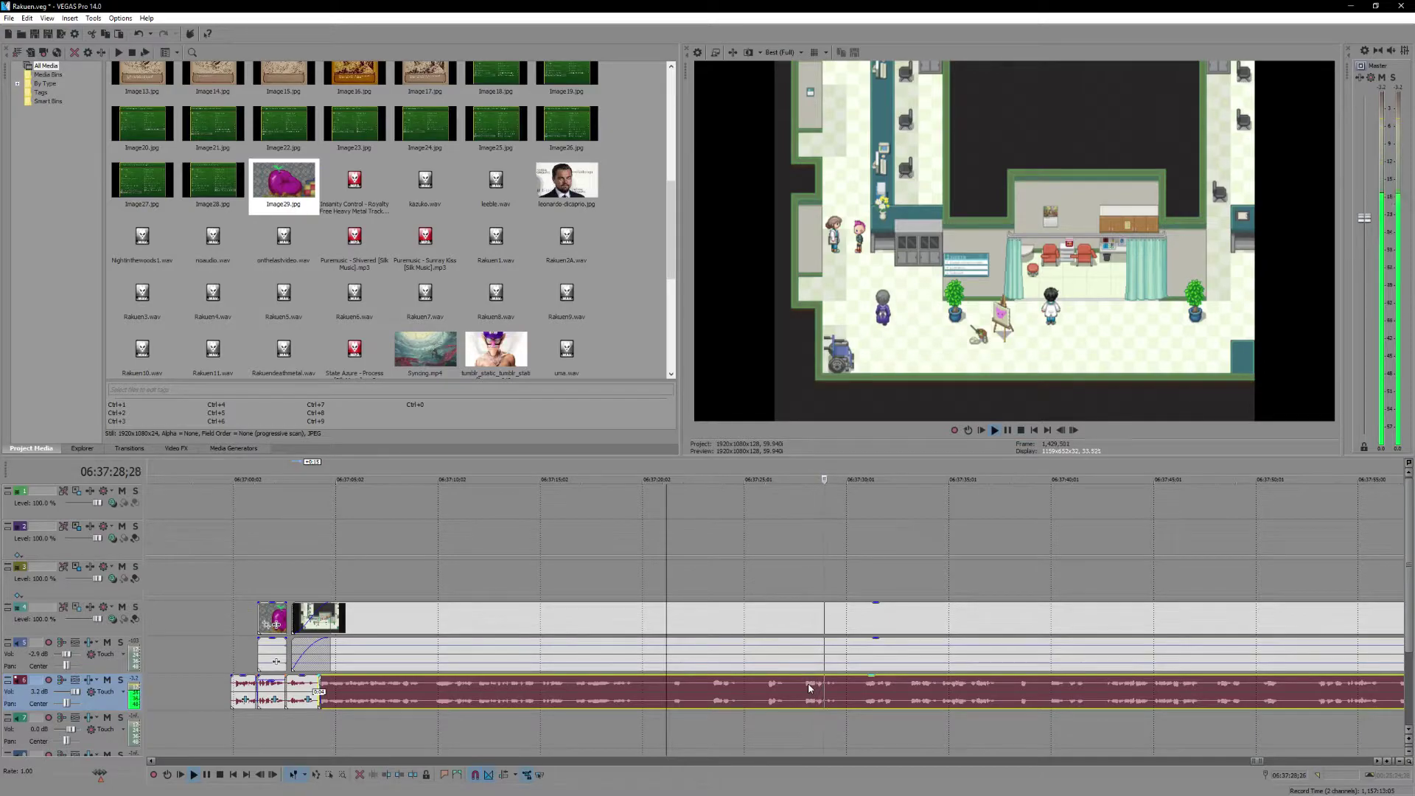
key(Return)
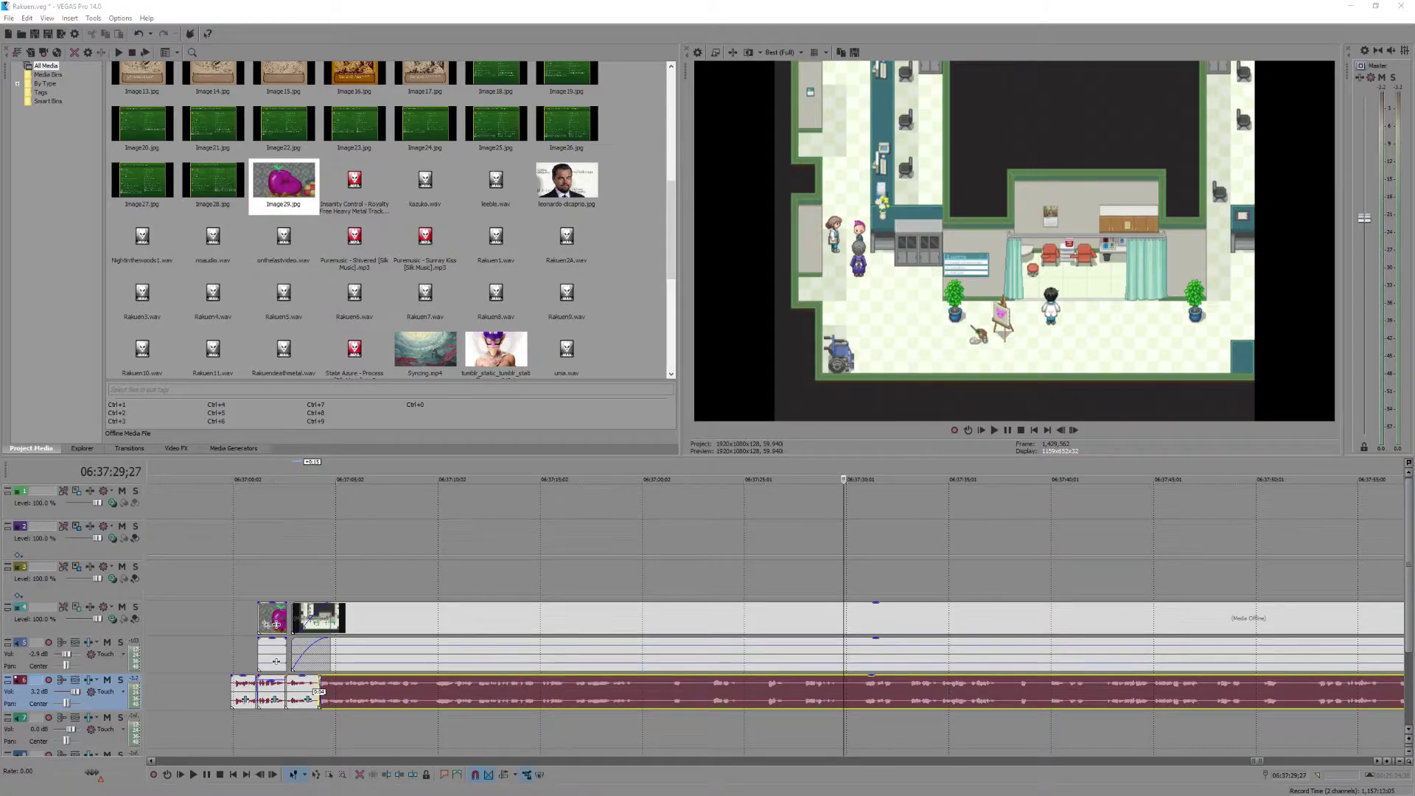
- Add the replacement gameplay audio below the commentary at about 06:37:18 and delete the hospital section's silent gameplay audio event
drag(663, 653, 607, 731)
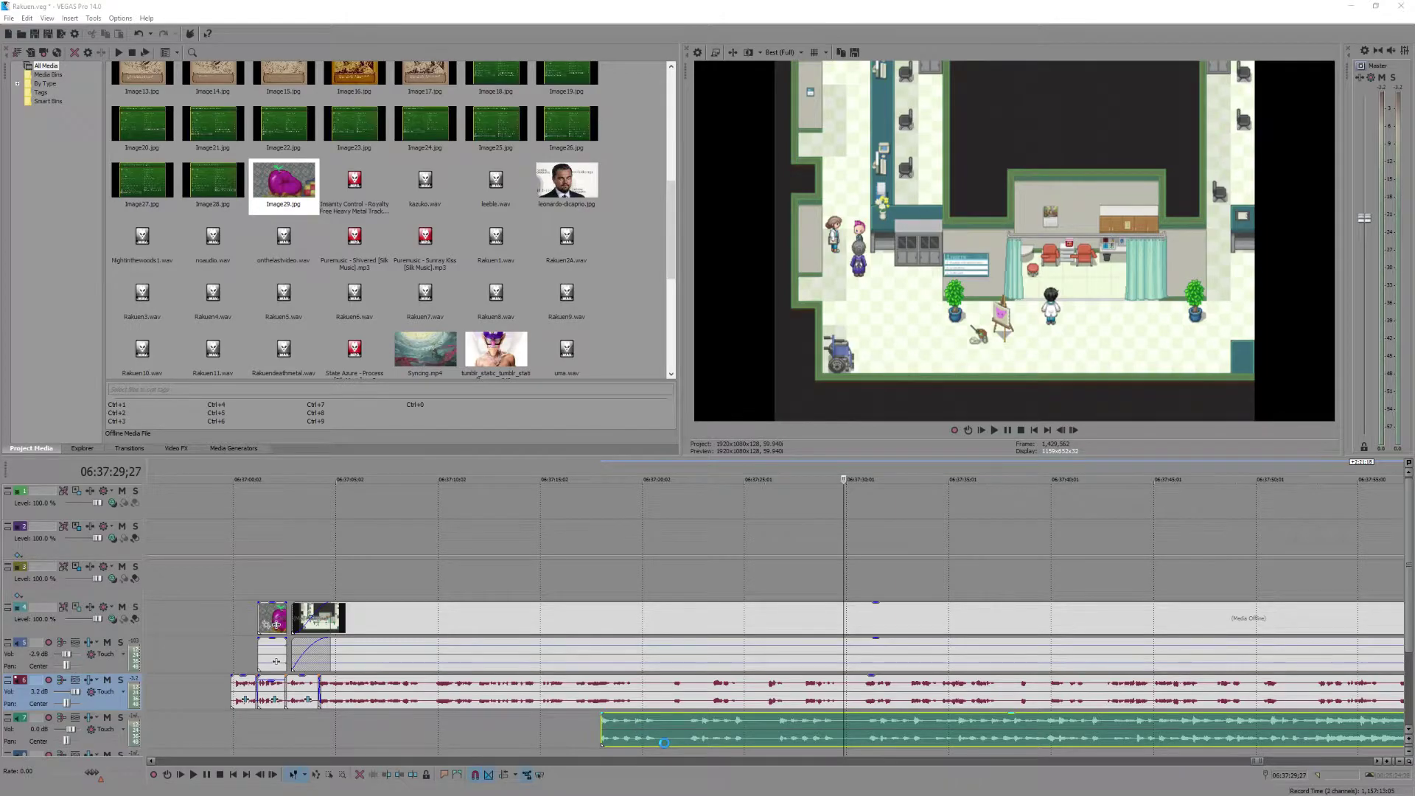
scroll(664, 743, down, 3)
click(759, 654)
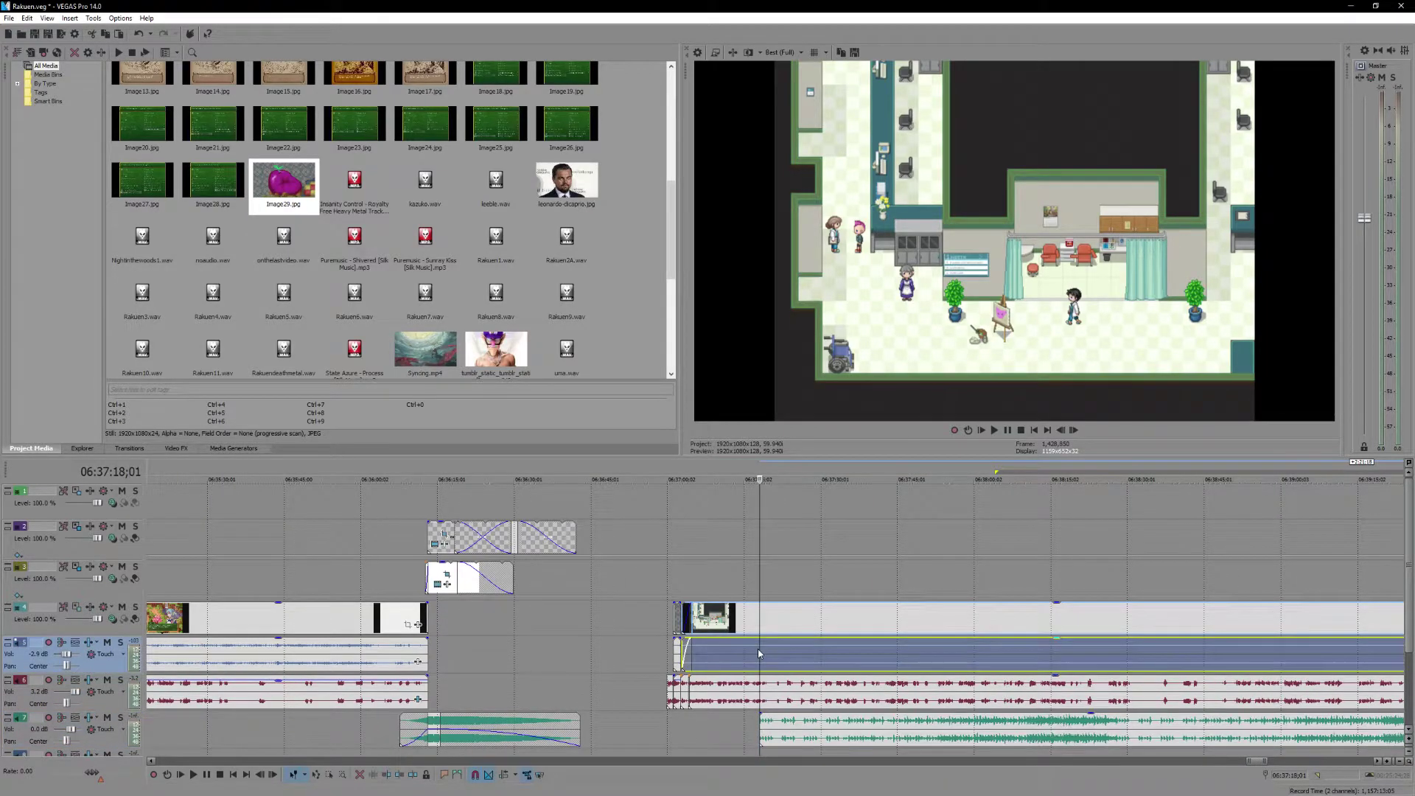
key(Delete)
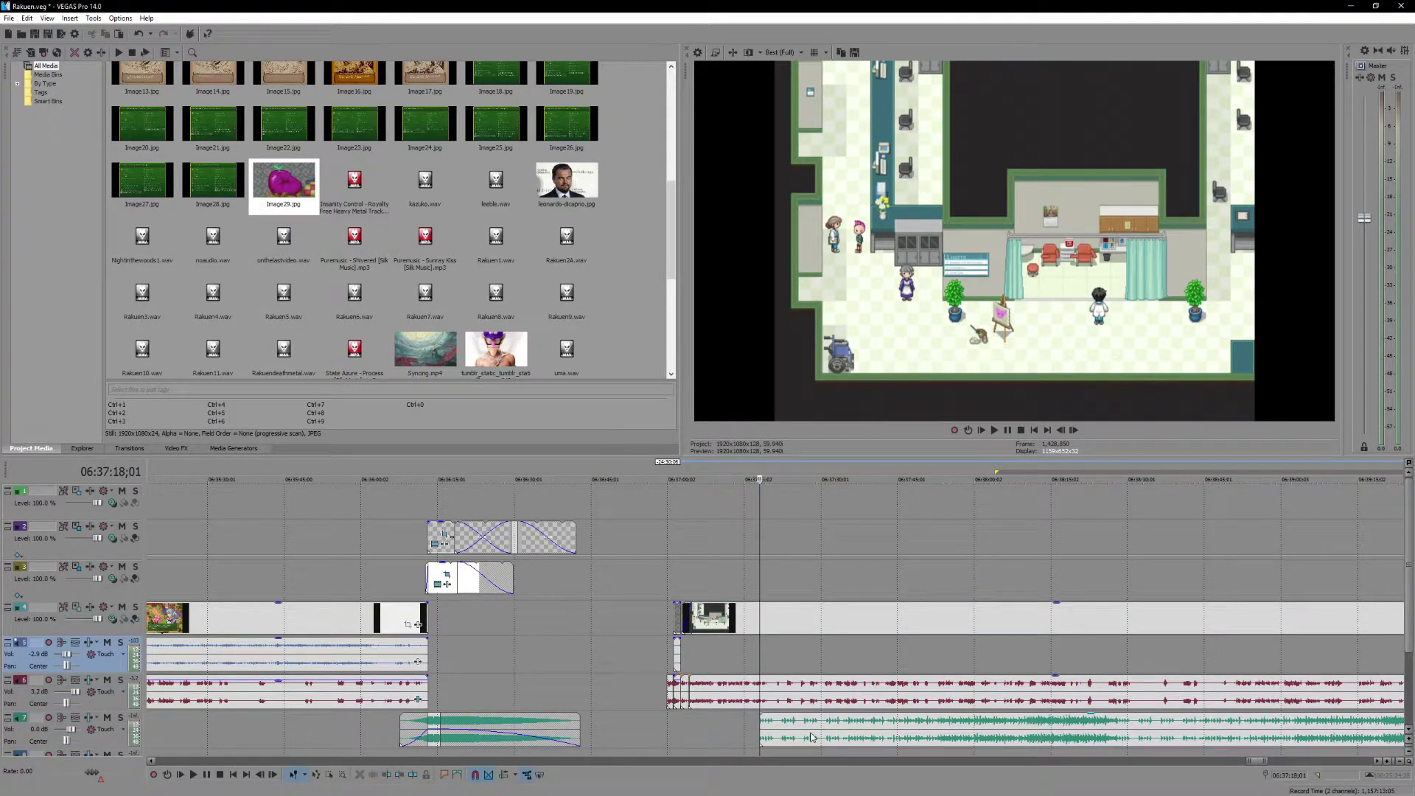
- Move the replacement audio onto the gameplay audio track, starting at 06:37:02;27, and give it a fade-in of about two seconds
click(812, 737)
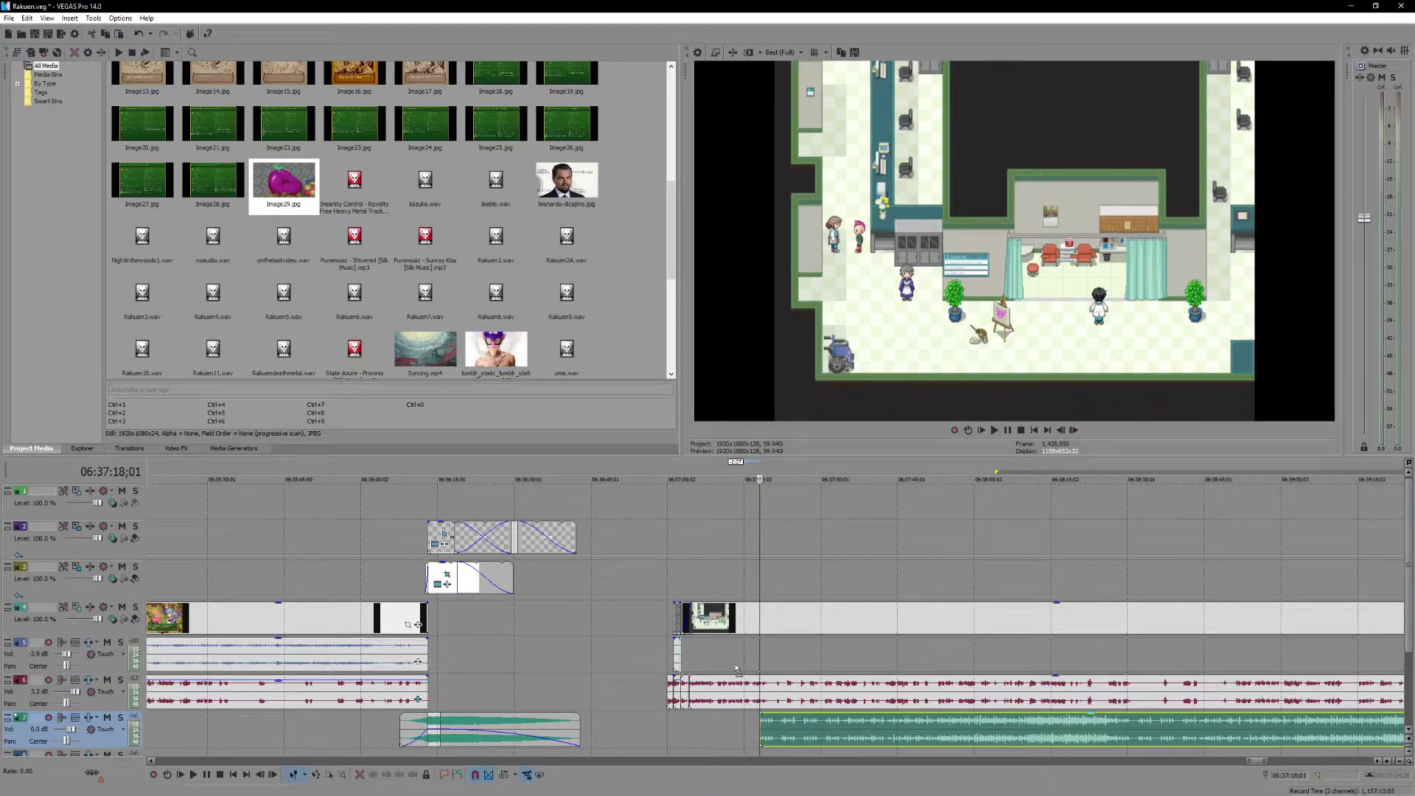
key(ctrl+z)
scroll(700, 663, up, 5)
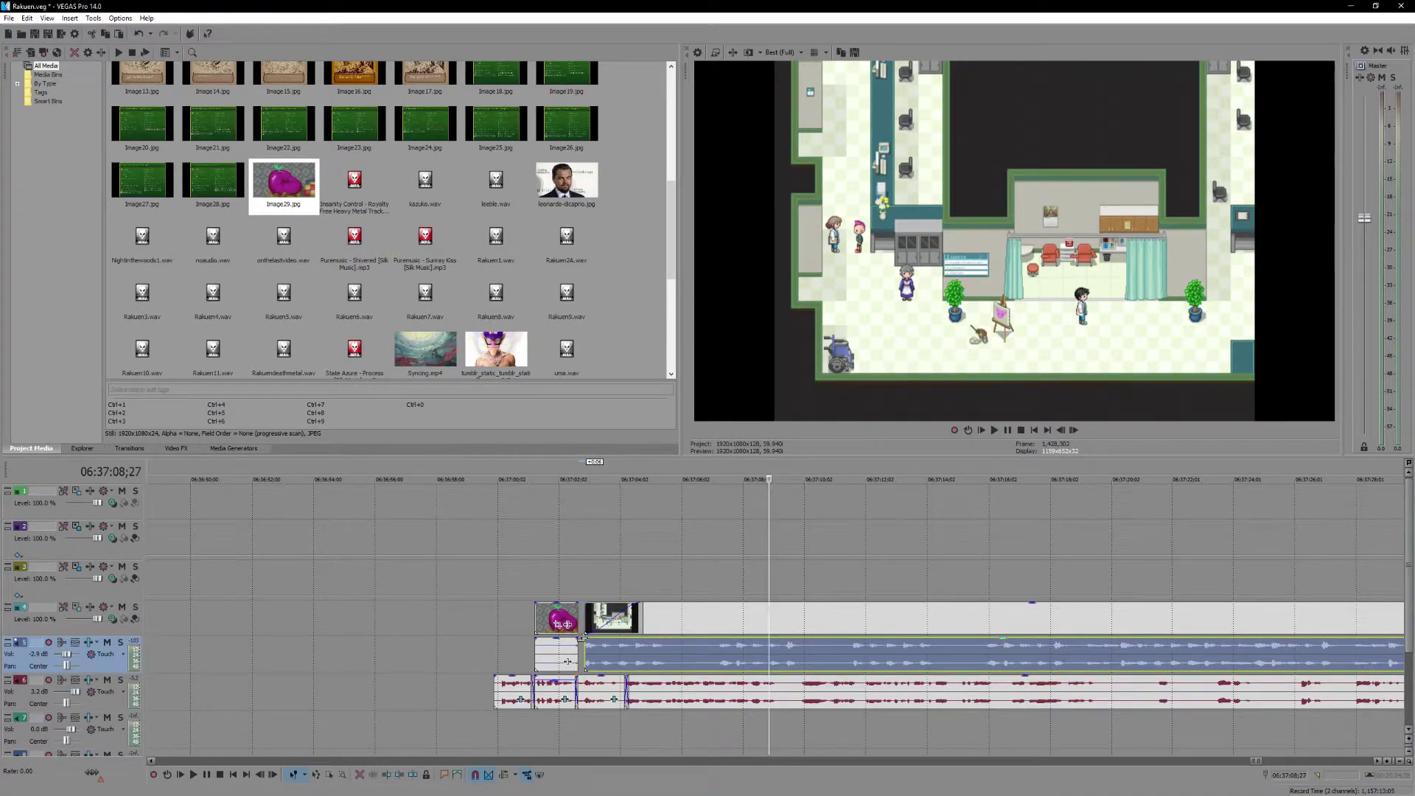
drag(582, 637, 643, 654)
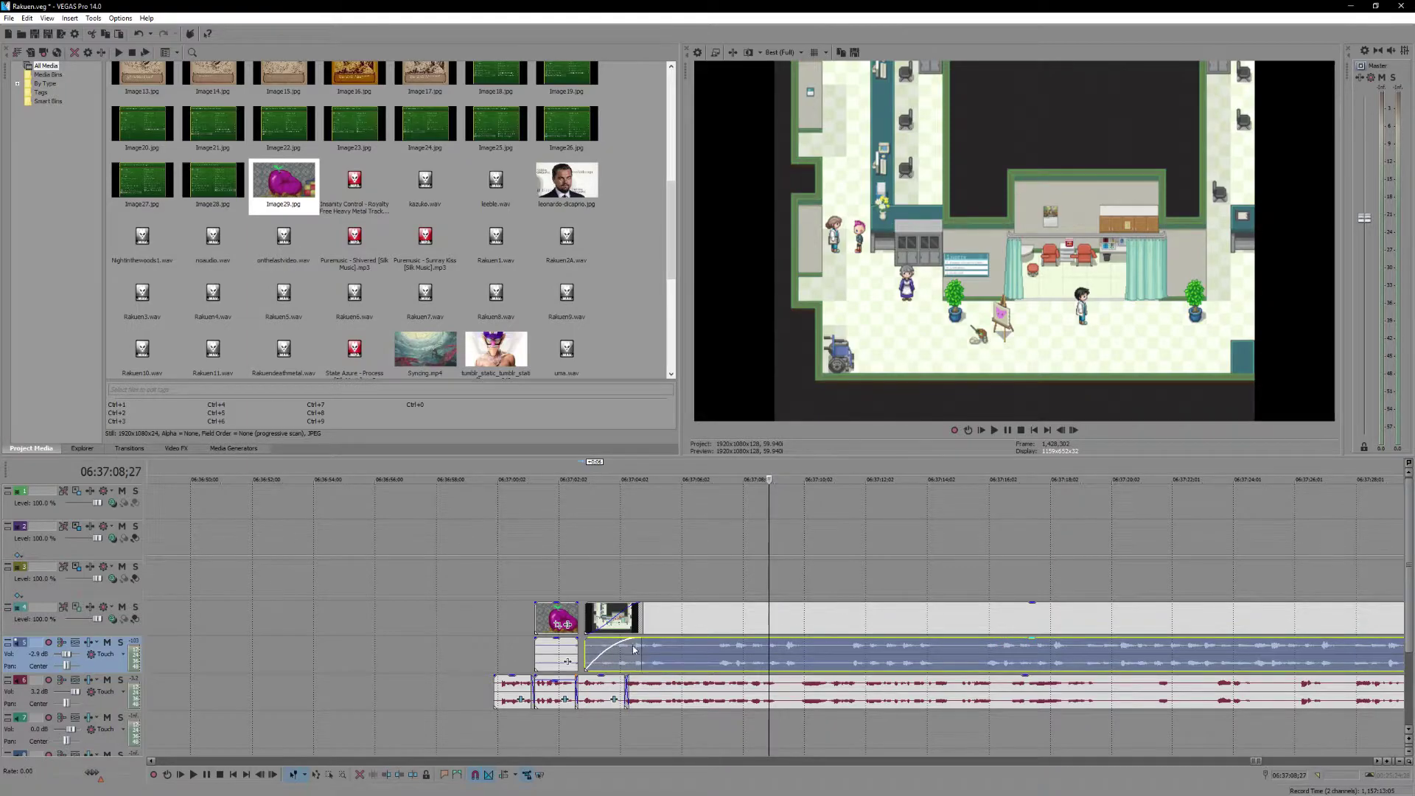
- Play the hospital section from its start to check the replacement gameplay audio against the video and commentary
click(586, 615)
key(space)
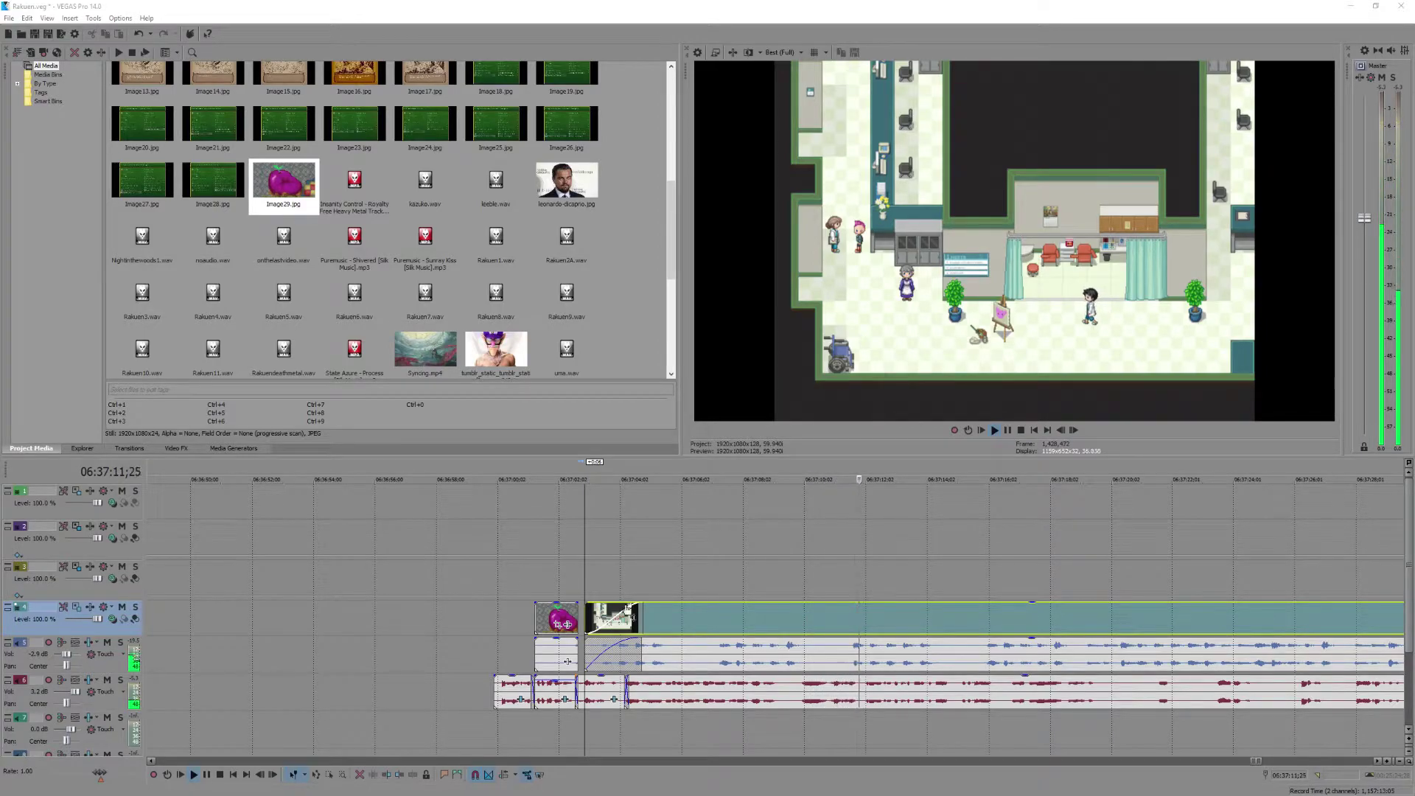
click(801, 655)
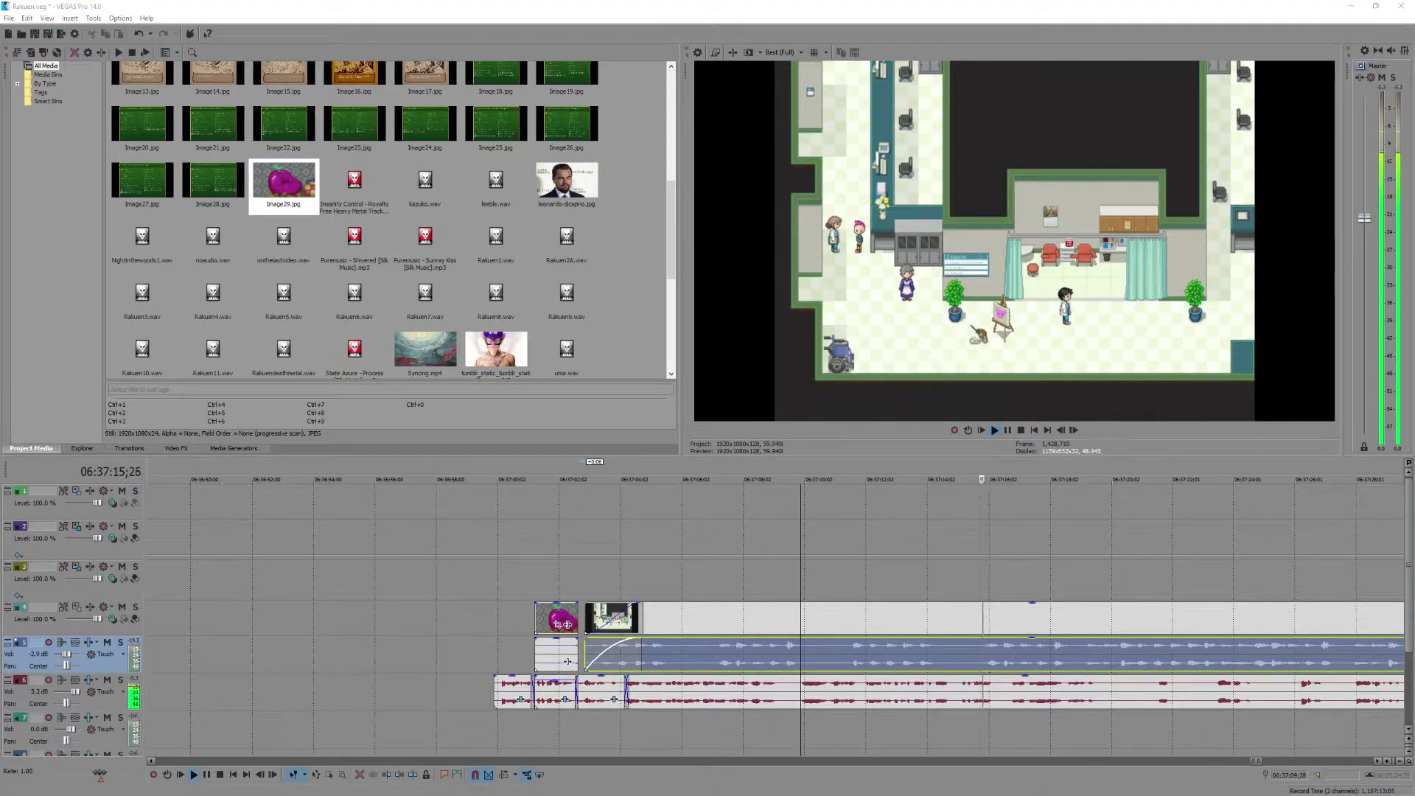
click(975, 658)
key(Return)
scroll(975, 657, down, 3)
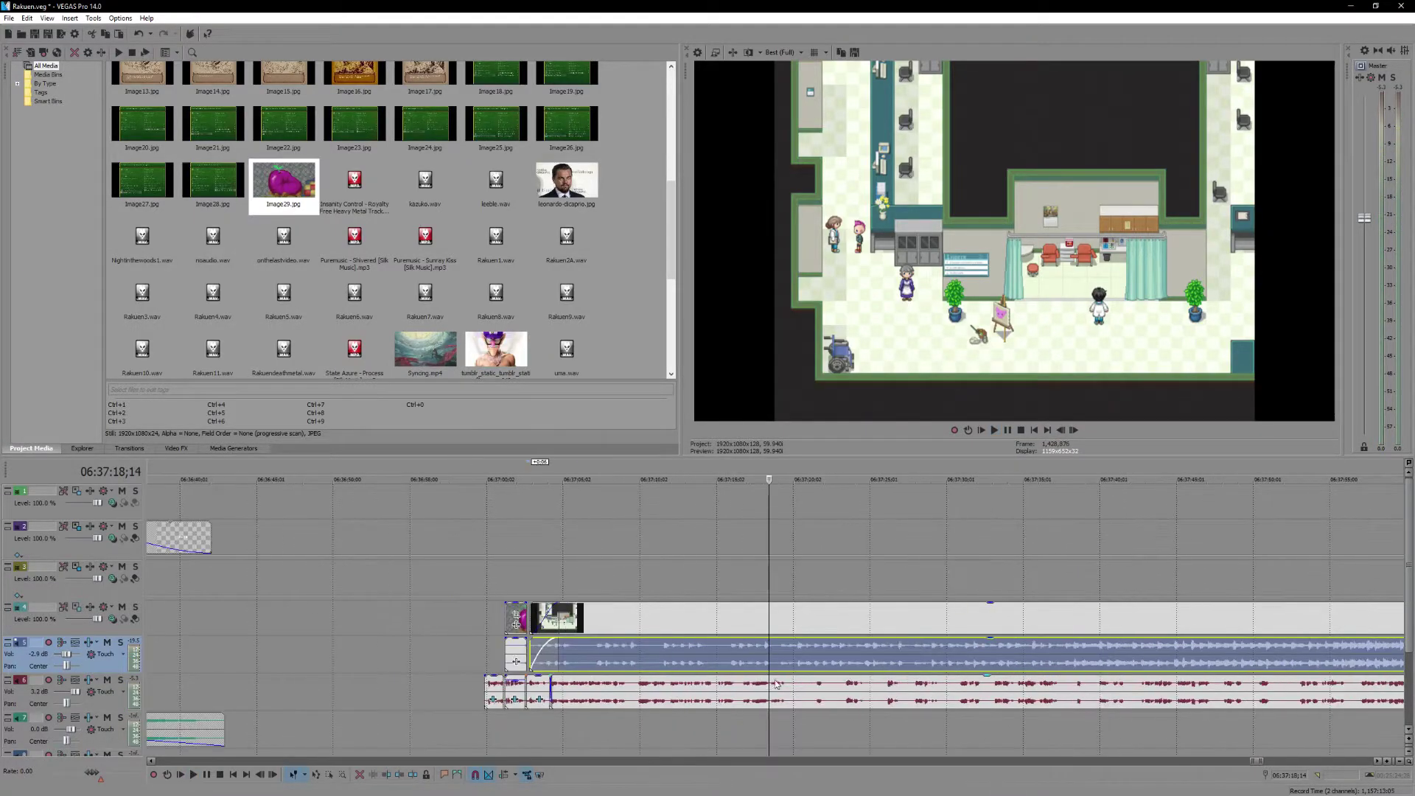
- Listen to the gameplay audio around 06:37:15 with the commentary silenced, and restore the commentary
click(718, 682)
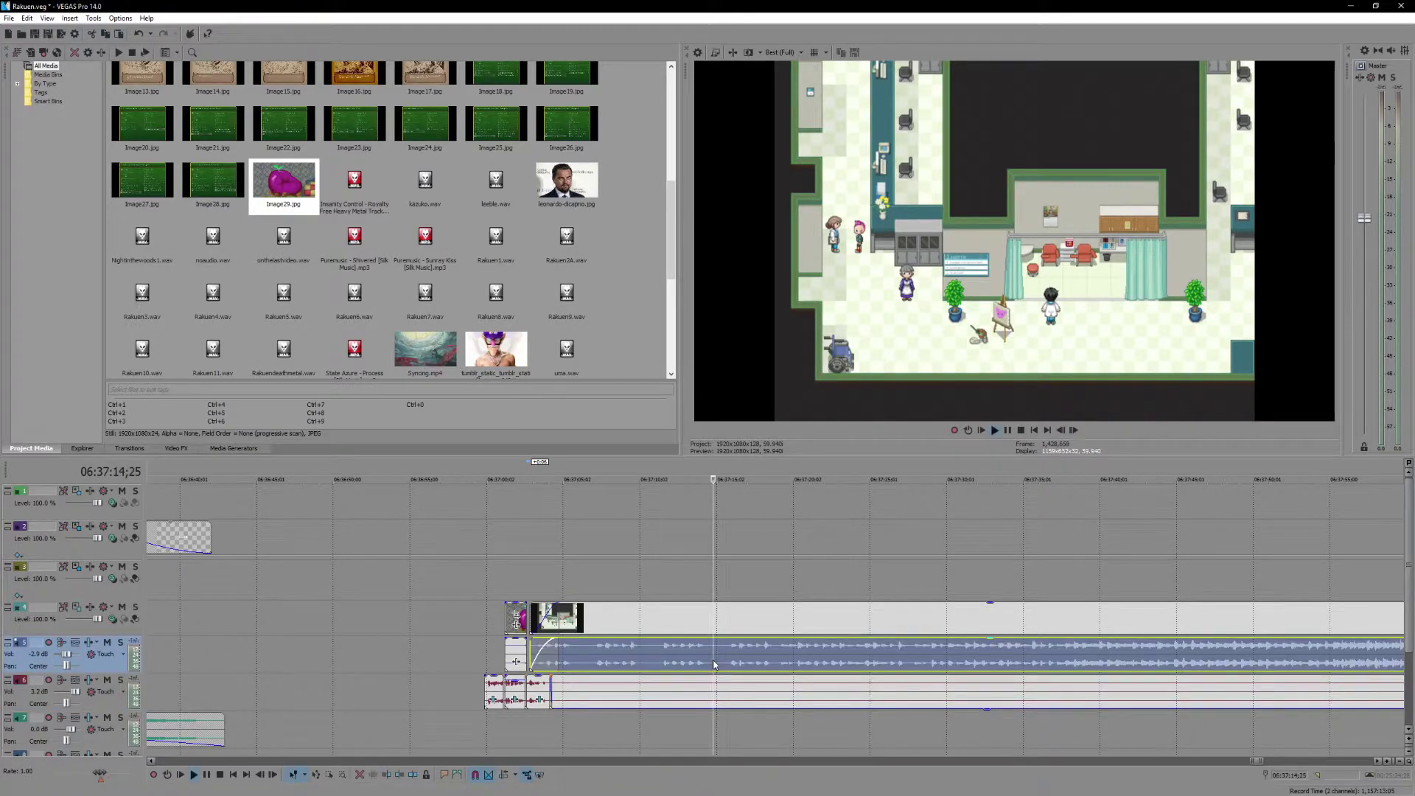
key(space)
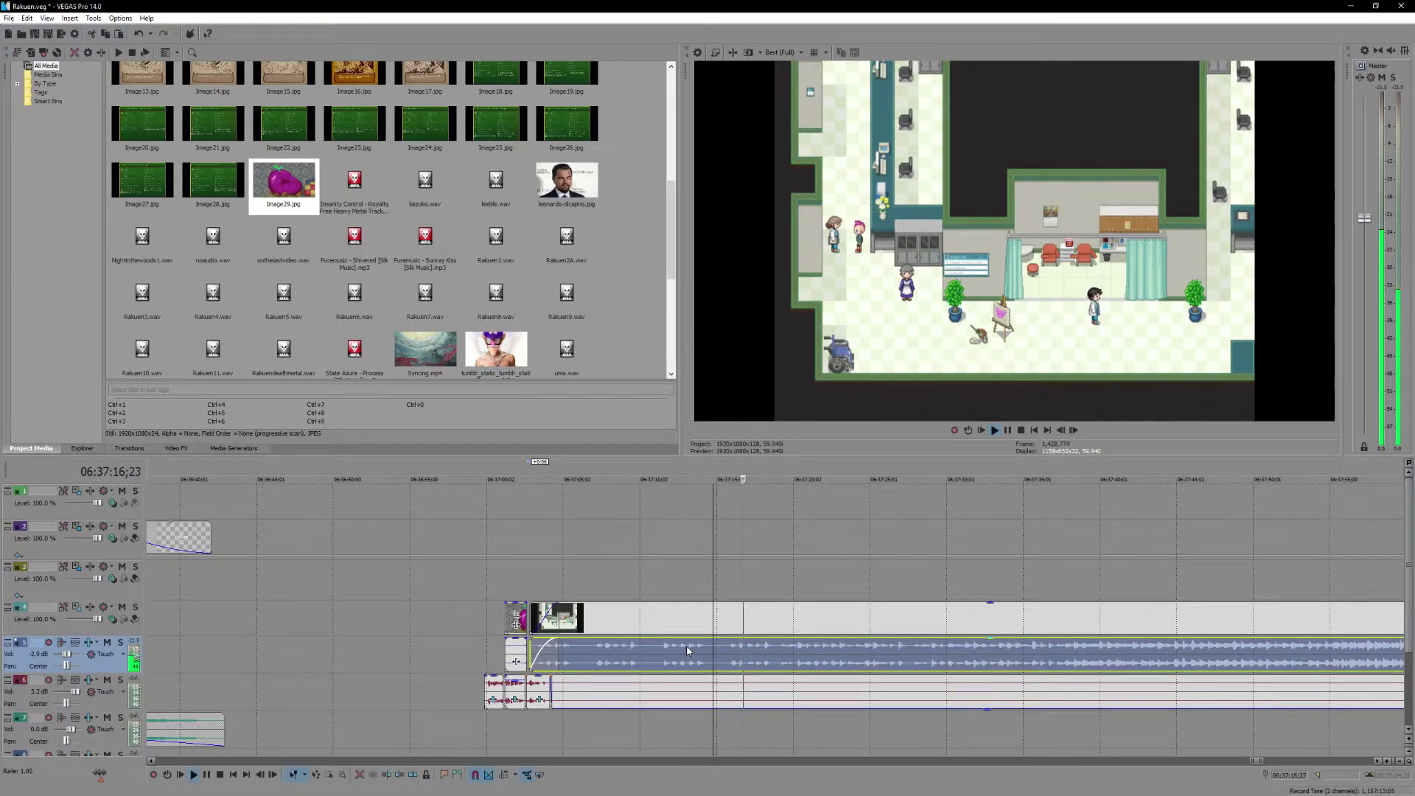
key(Return)
click(724, 653)
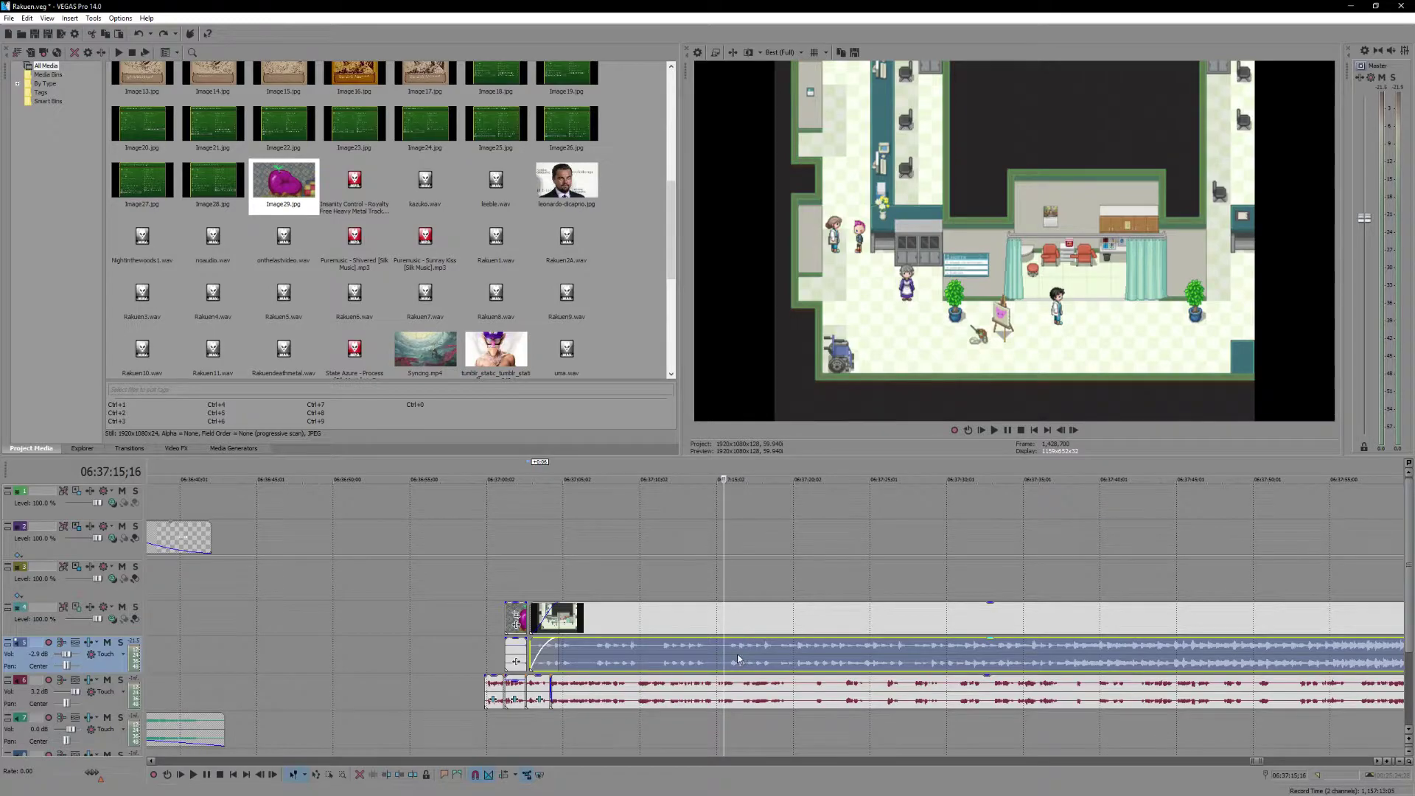
key(space)
key(space)
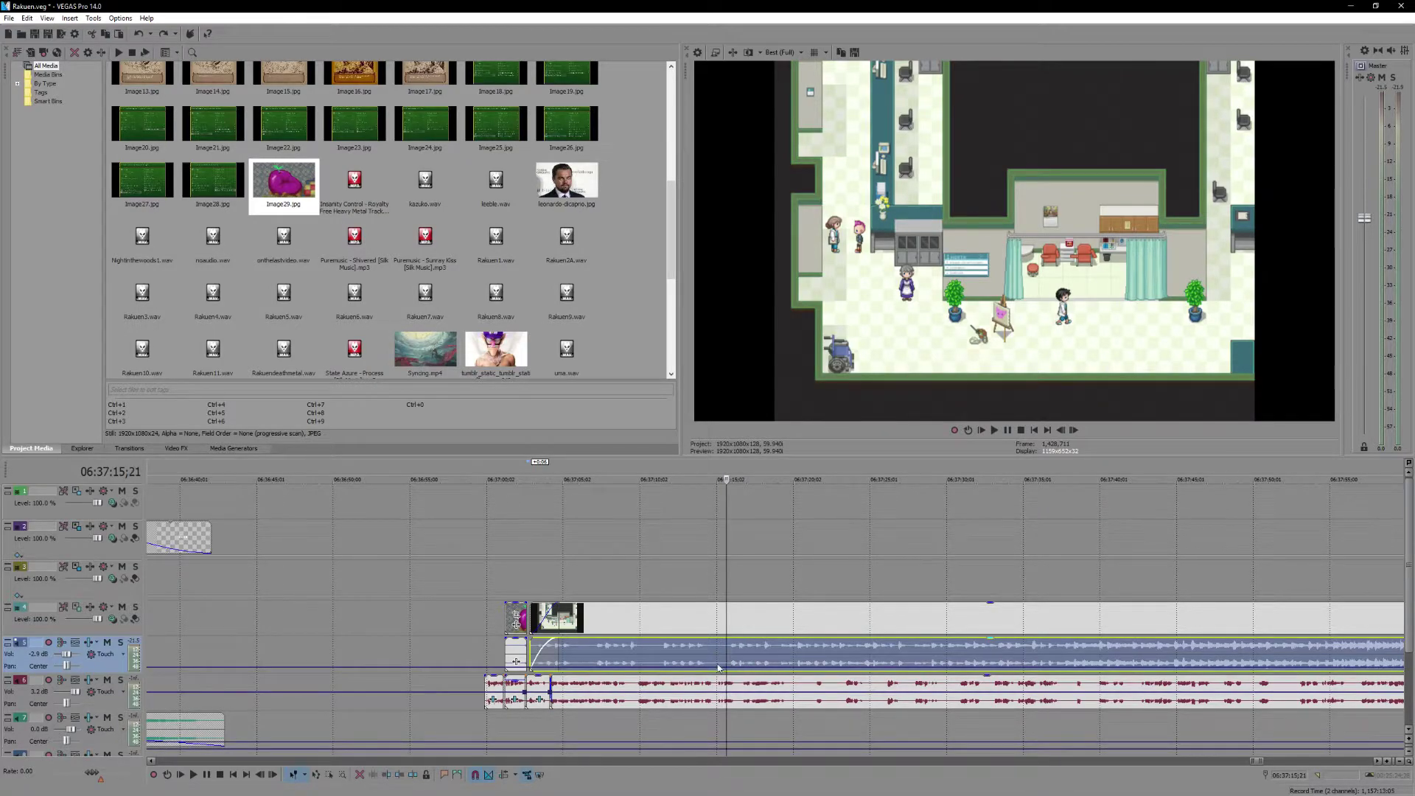
- Set the gameplay audio track's volume envelope to about -4.8 dB and play the hospital section's start to check the level
mouse_move(643, 671)
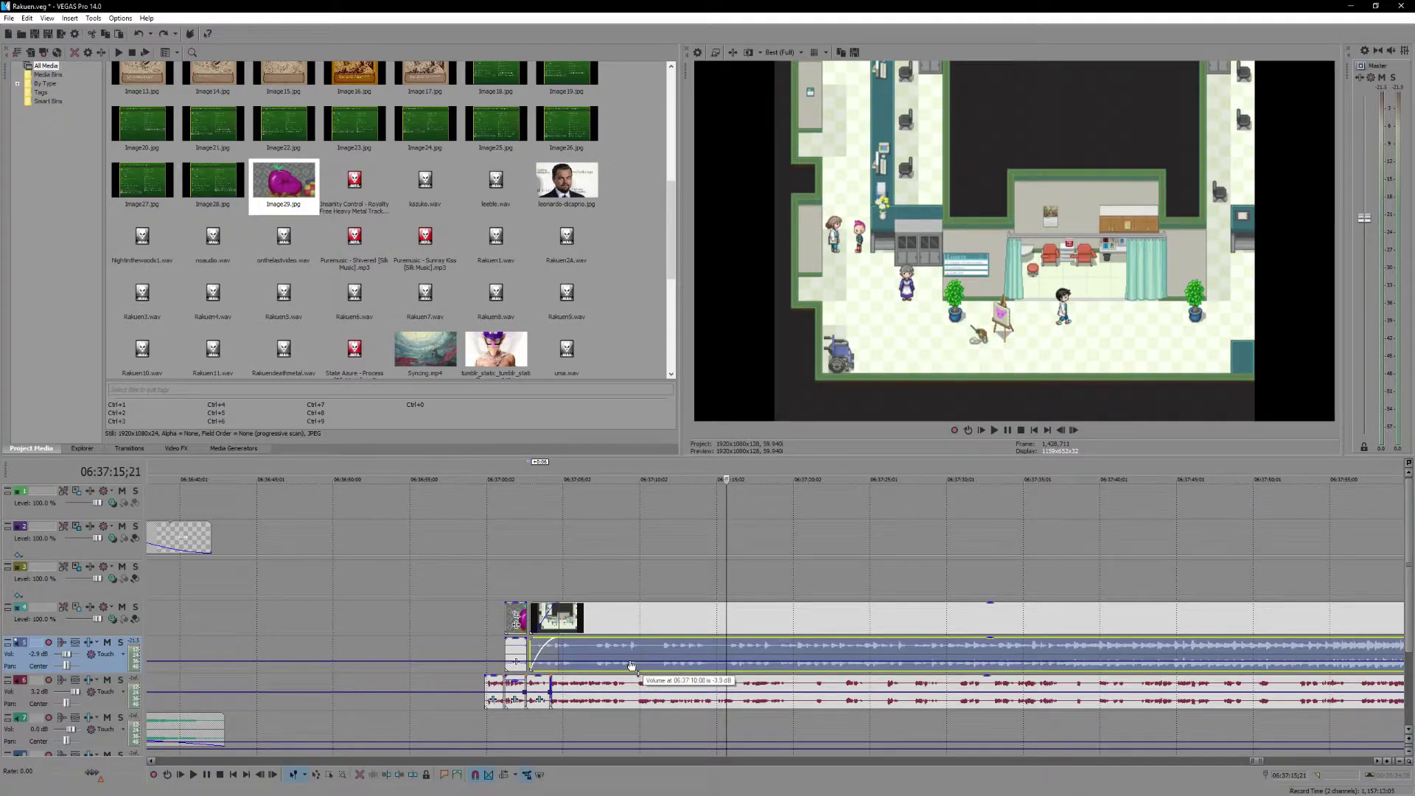
click(526, 654)
key(space)
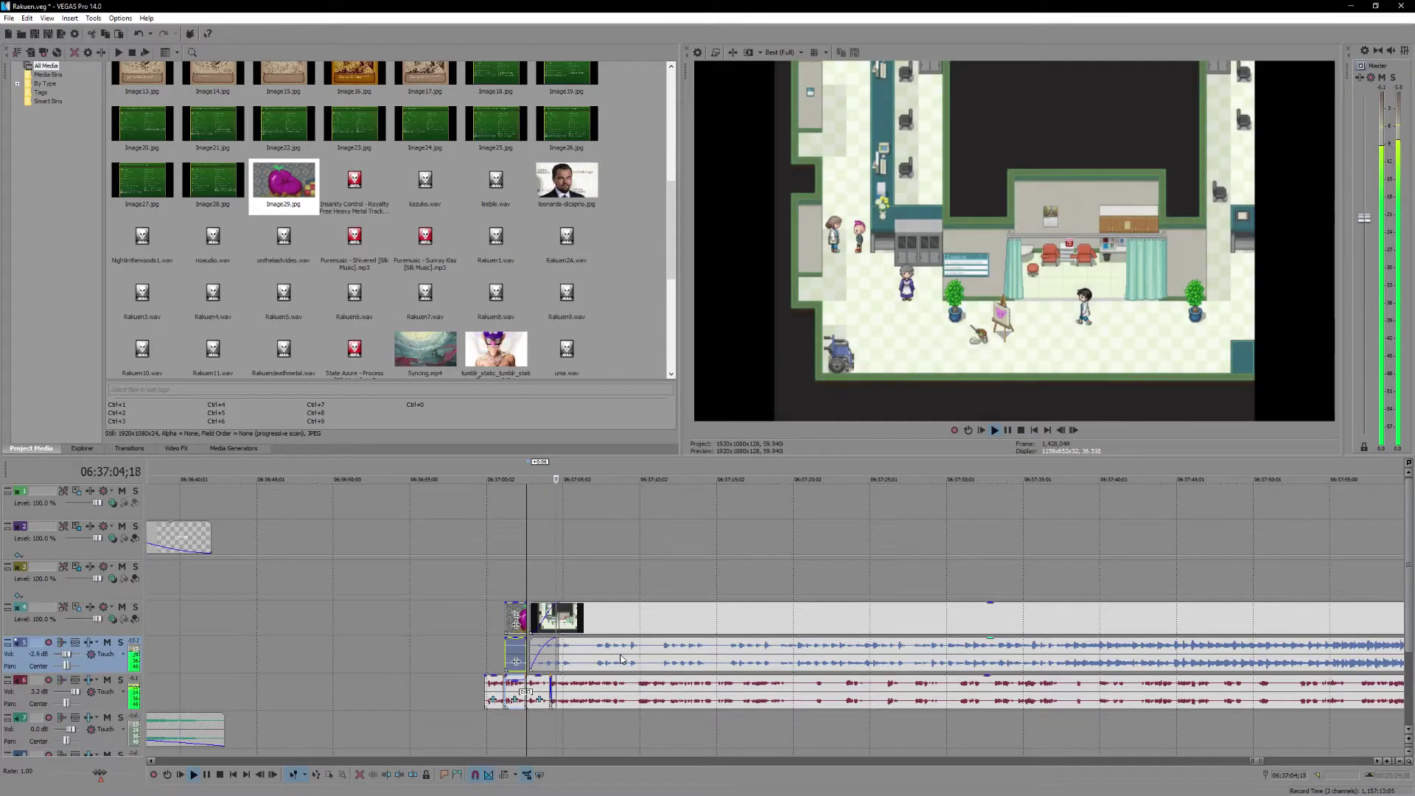
key(Return)
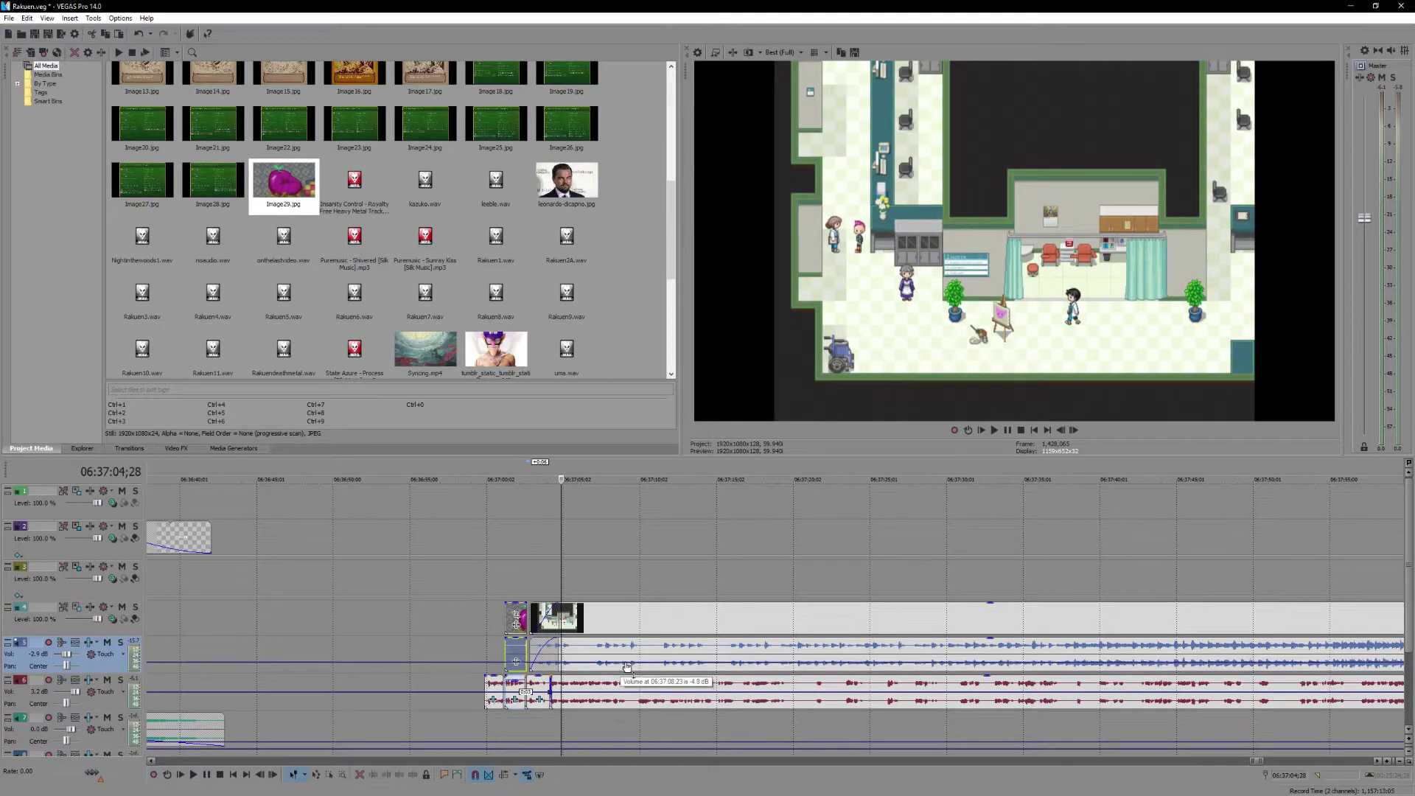
key(space)
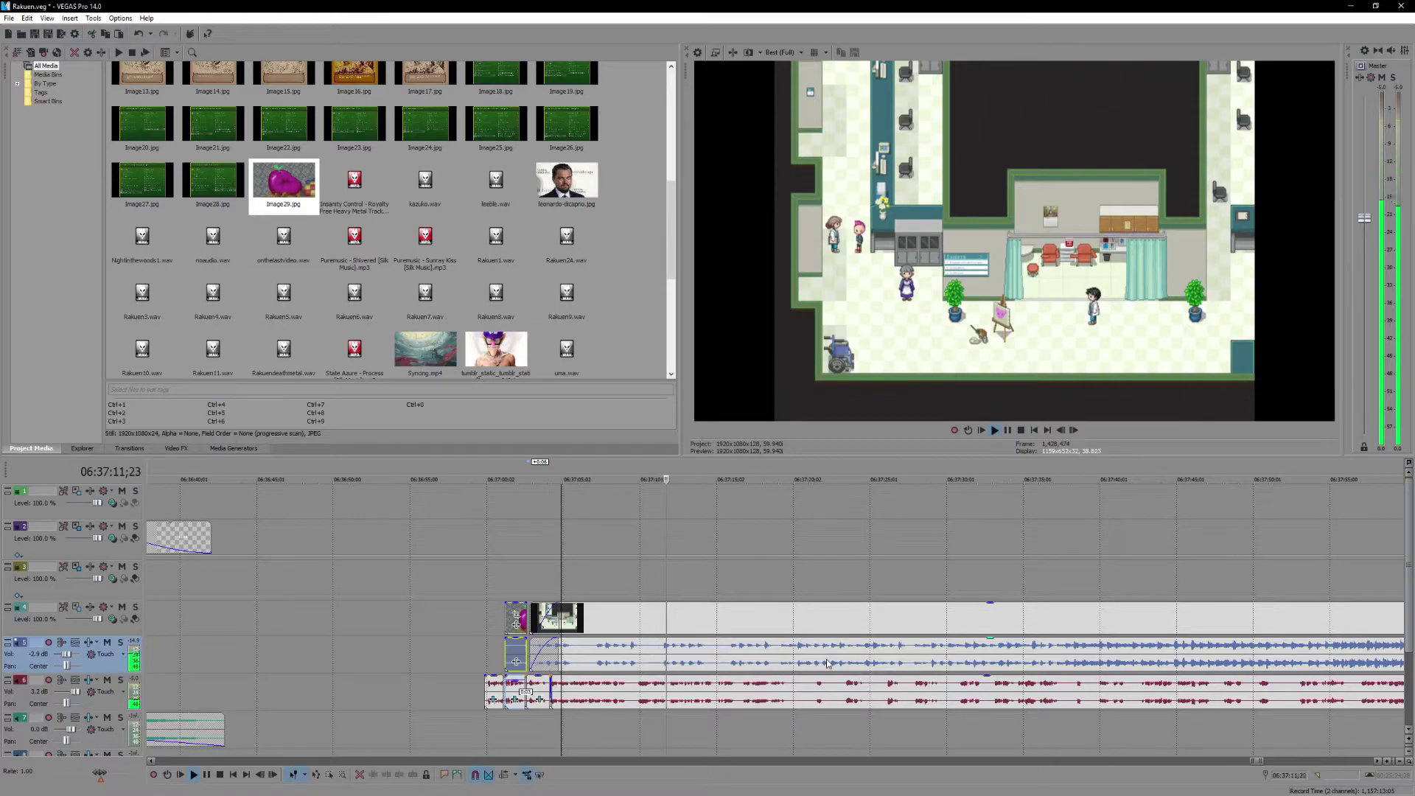
- Group the hospital section's gameplay video with its audio and commentary, and play on to about 06:37:24
scroll(731, 669, down, 3)
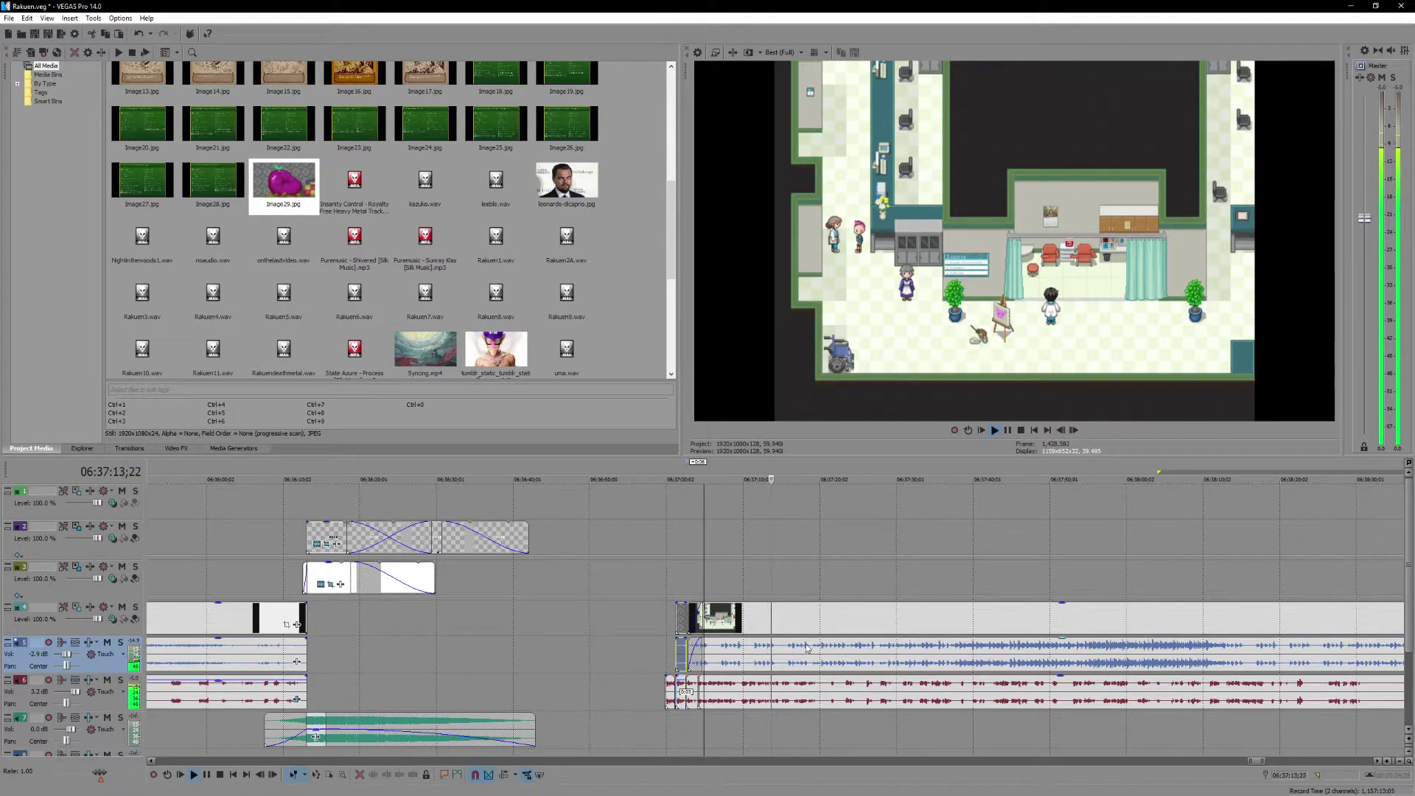
click(838, 618)
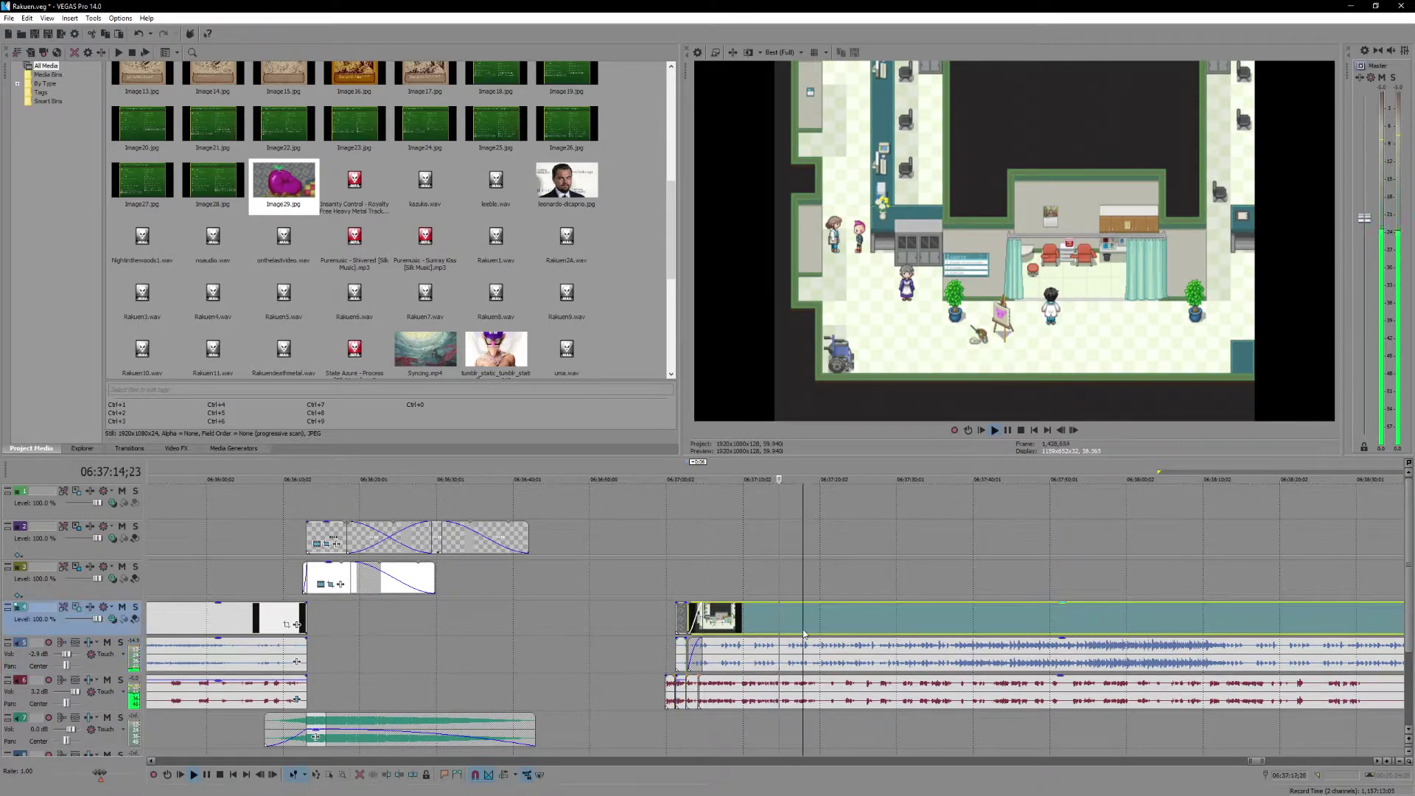
click(834, 653)
scroll(834, 653, down, 2)
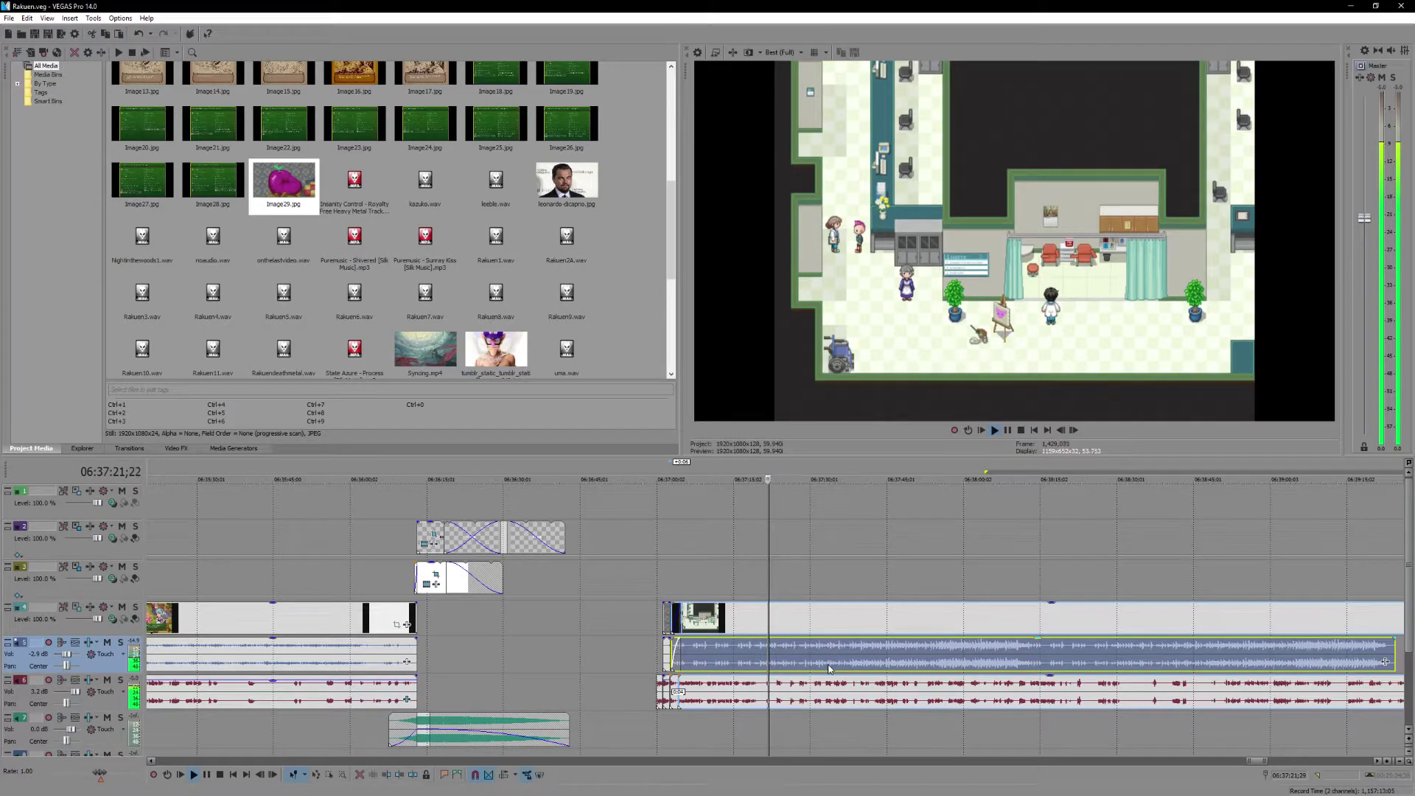
scroll(829, 669, up, 3)
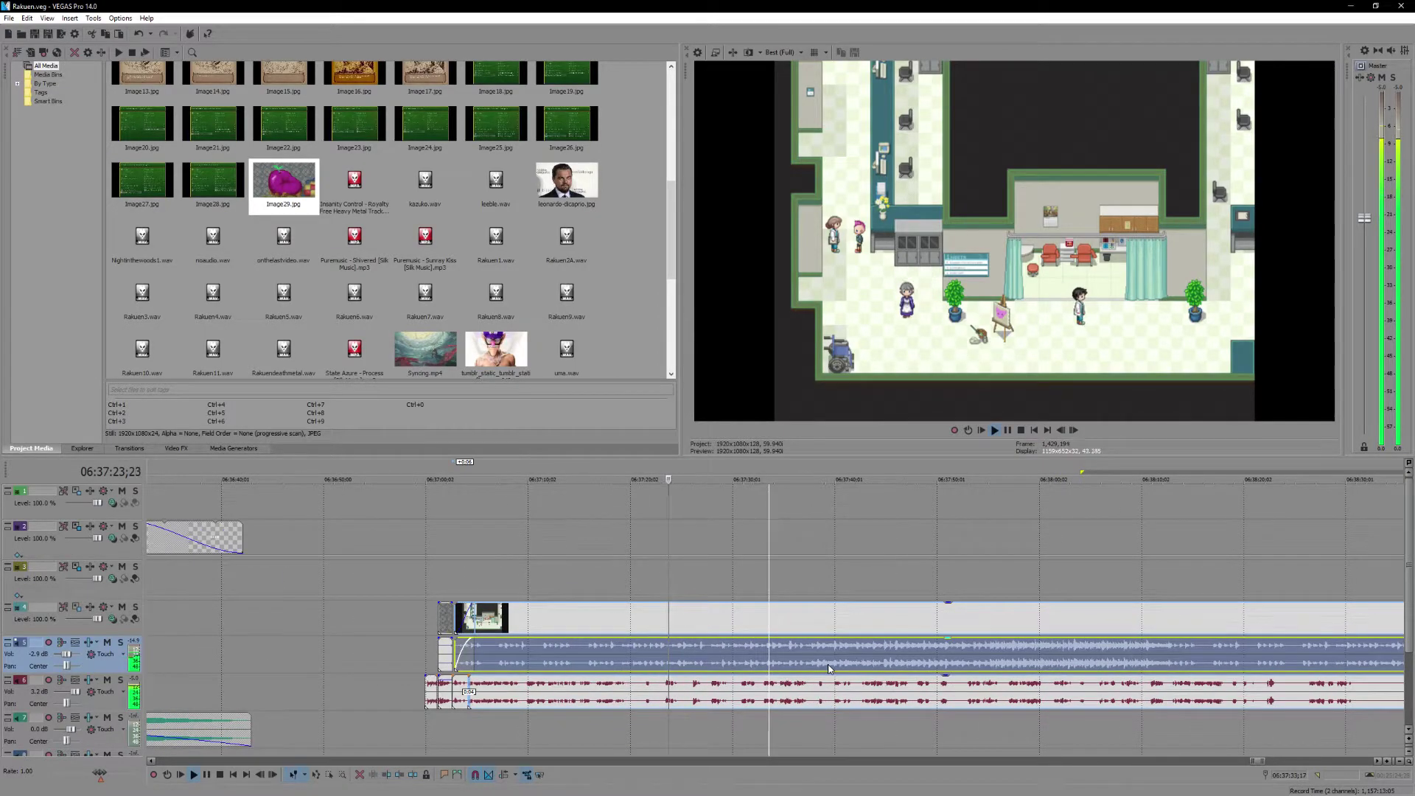
key(Return)
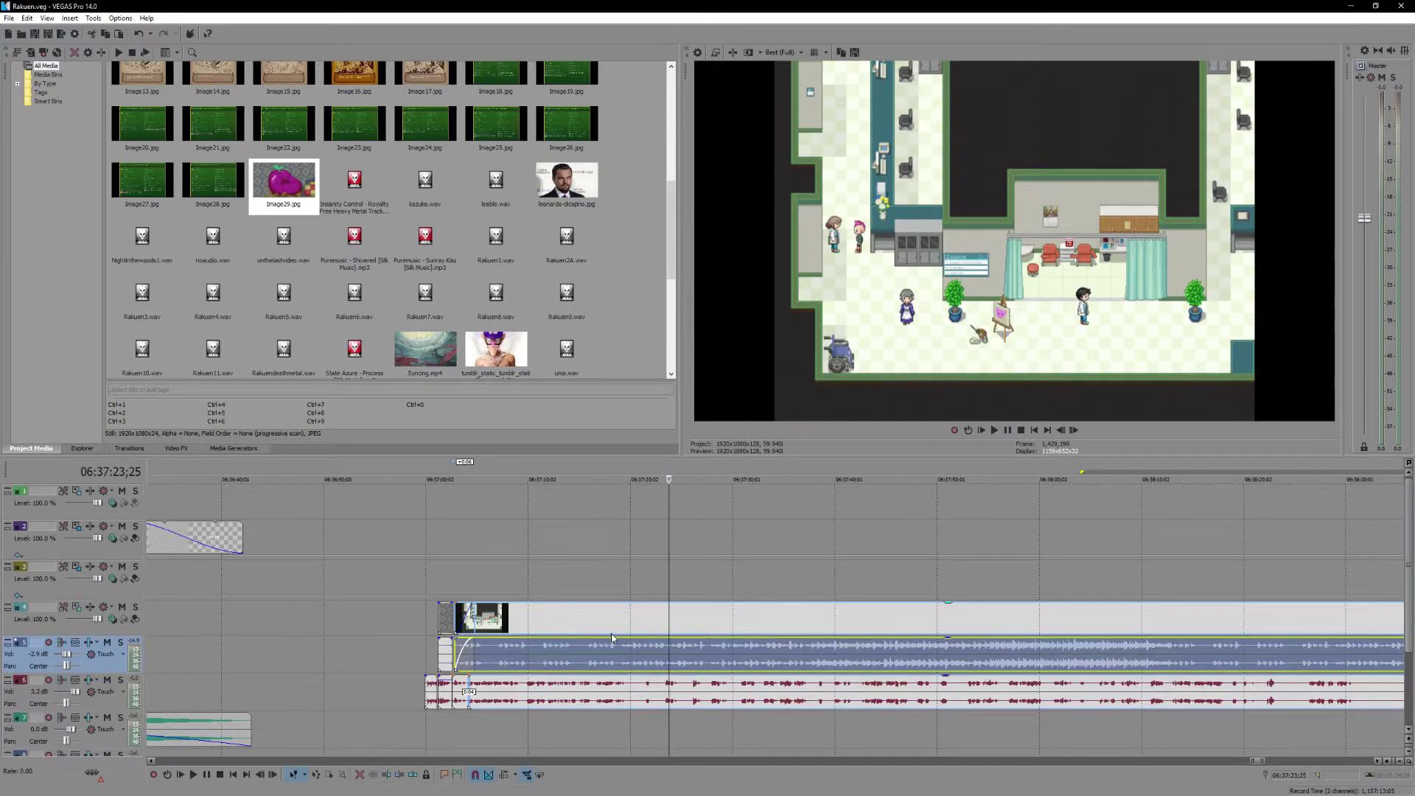
- Adjust the gameplay audio's volume envelope around 06:37:23 and play from 06:37:15;17 to check the balance with the commentary
scroll(670, 652, up, 5)
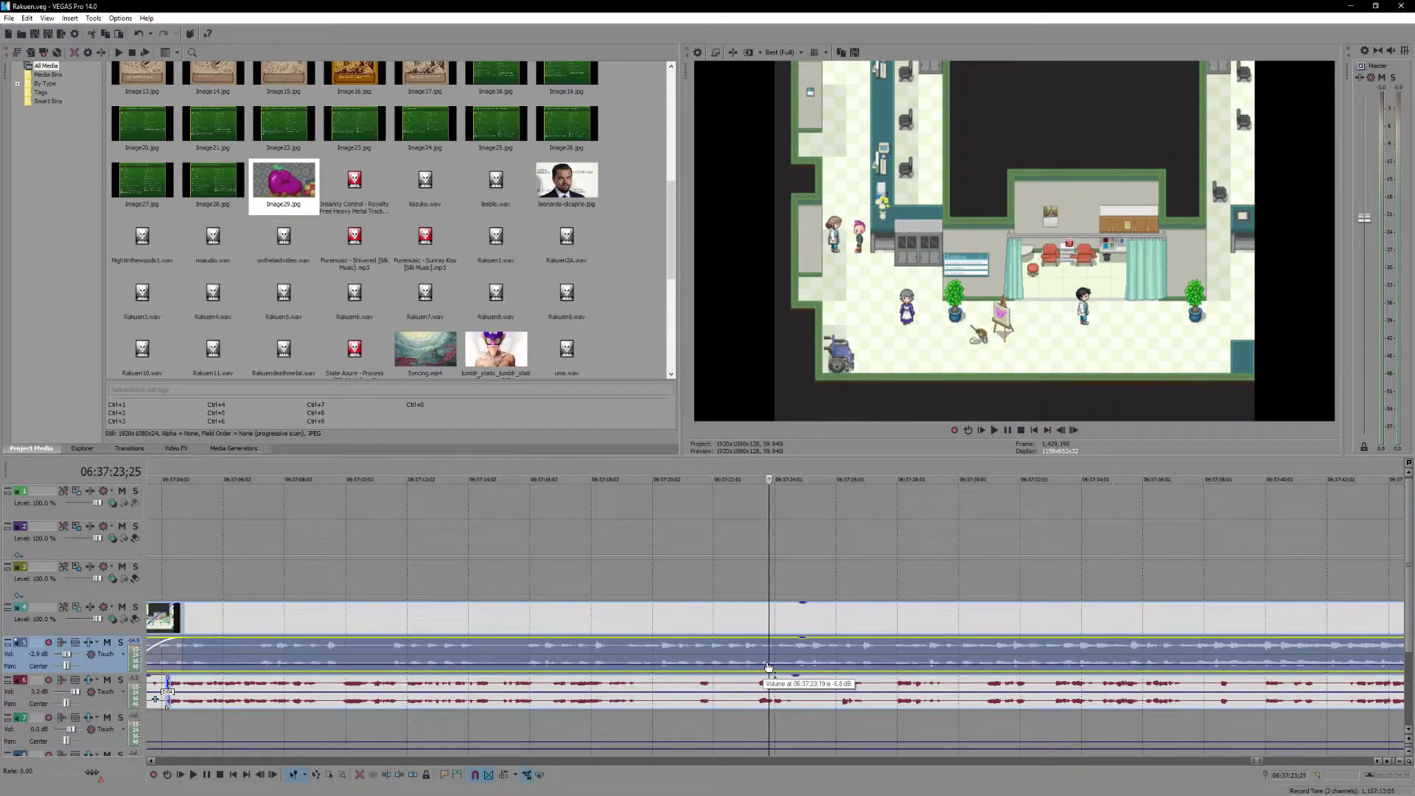
drag(771, 668, 766, 666)
click(514, 650)
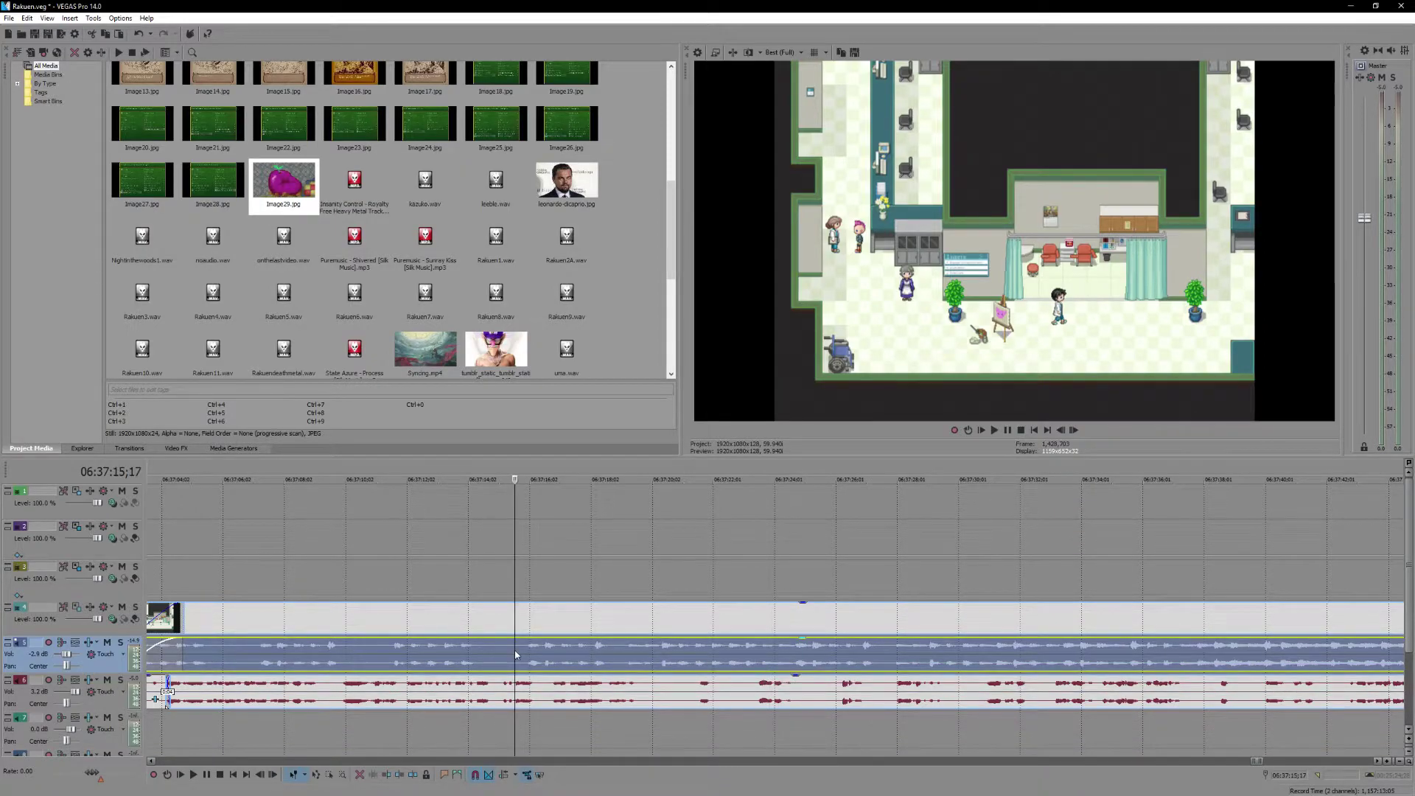
key(space)
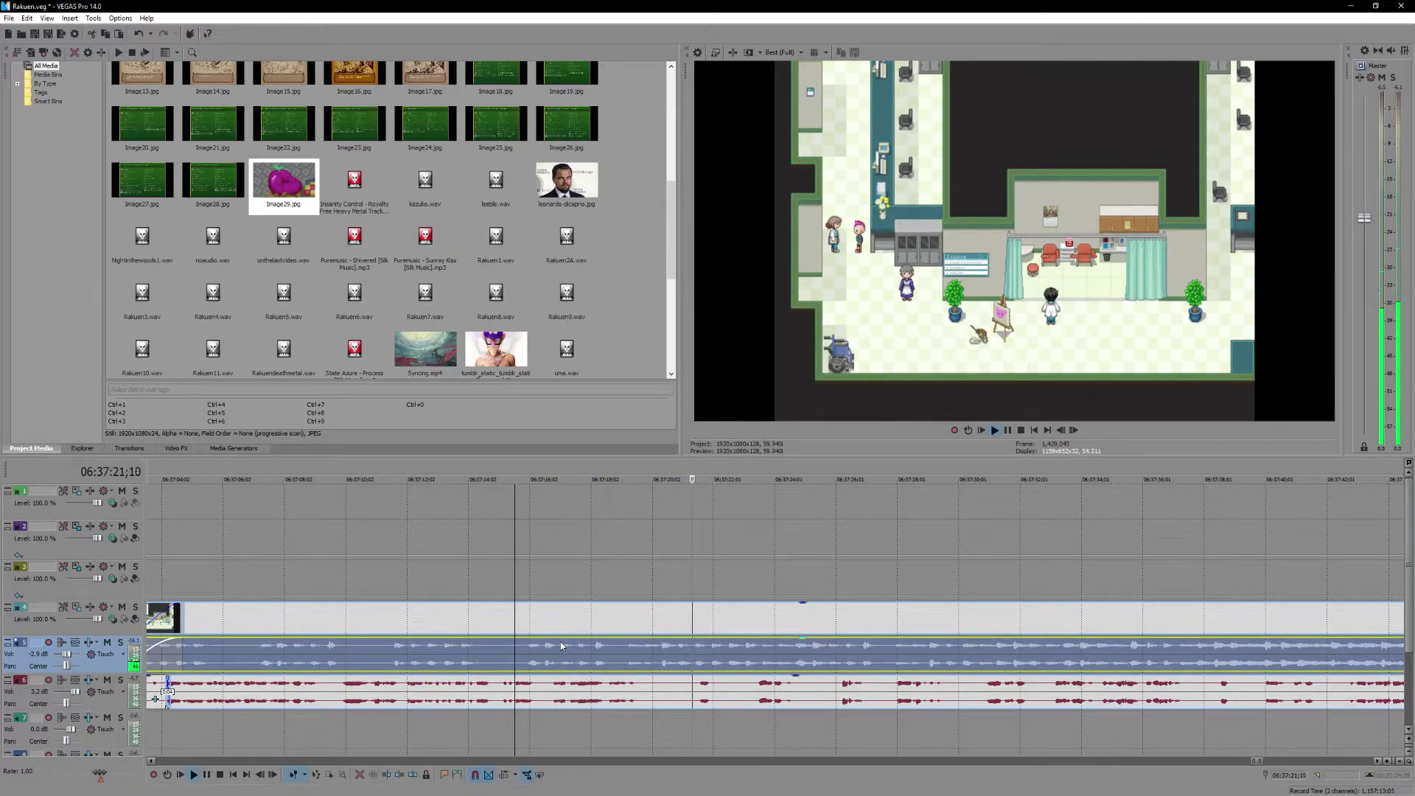
key(Return)
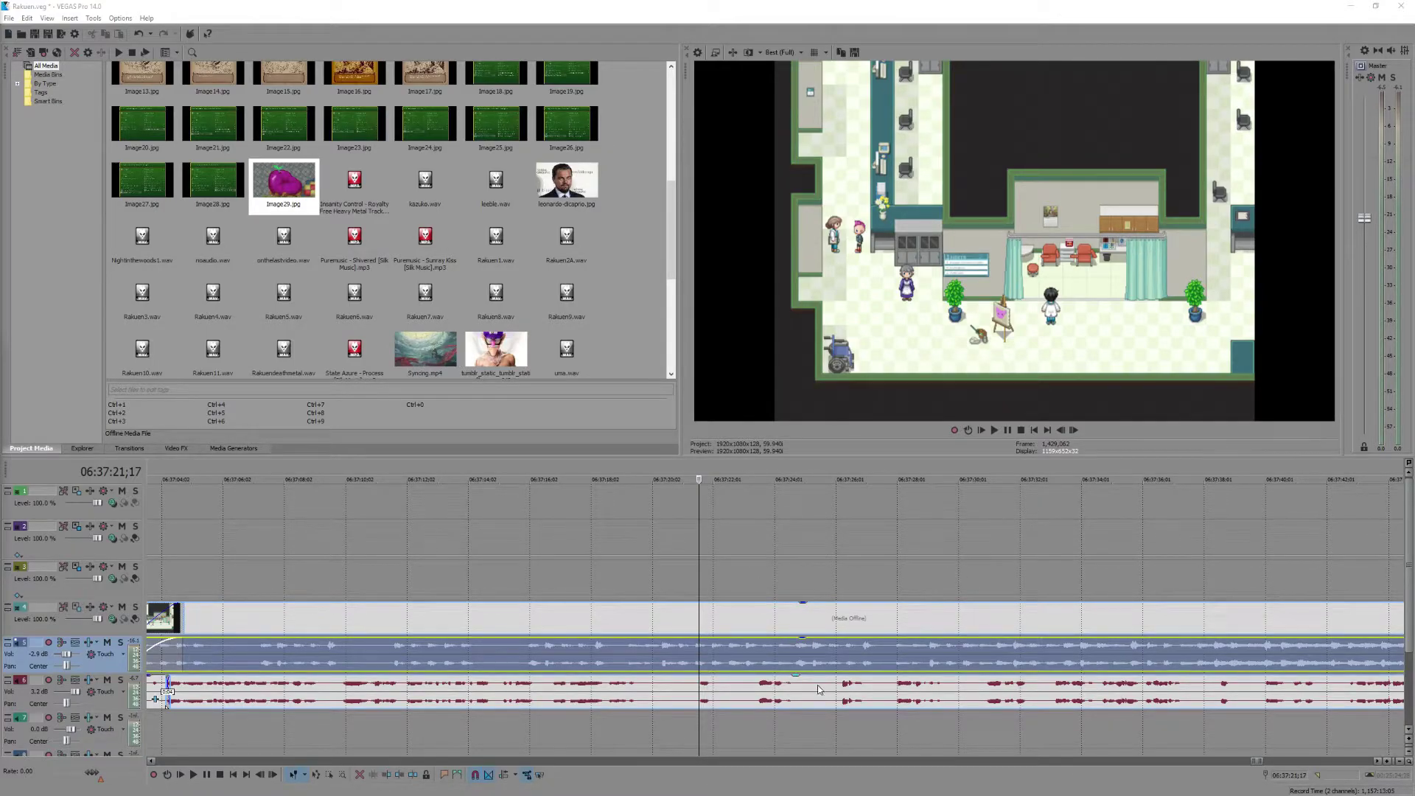
- Play the hospital section from 06:37:21;08 to about 06:37:41 to check the gameplay audio against the commentary
click(690, 696)
scroll(690, 695, up, 2)
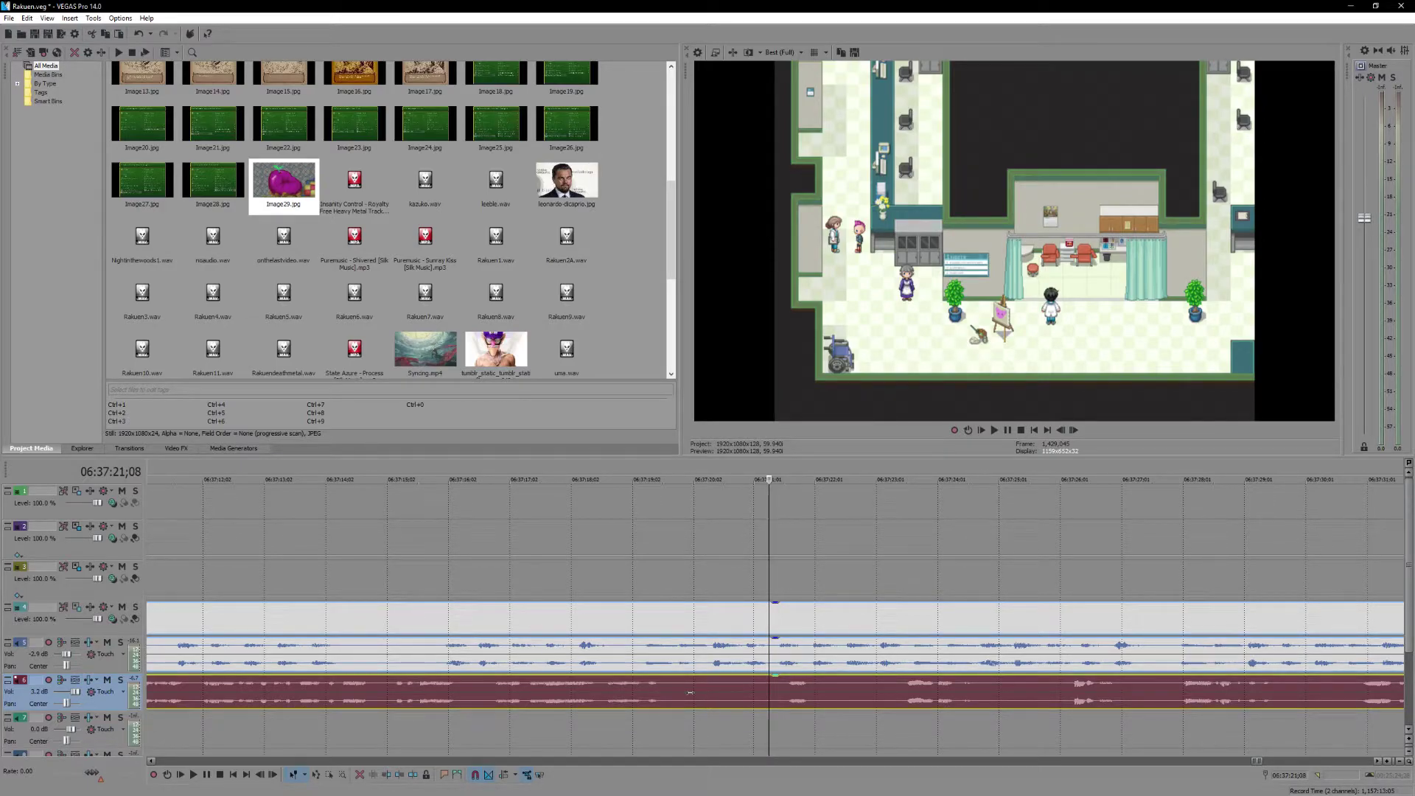
key(space)
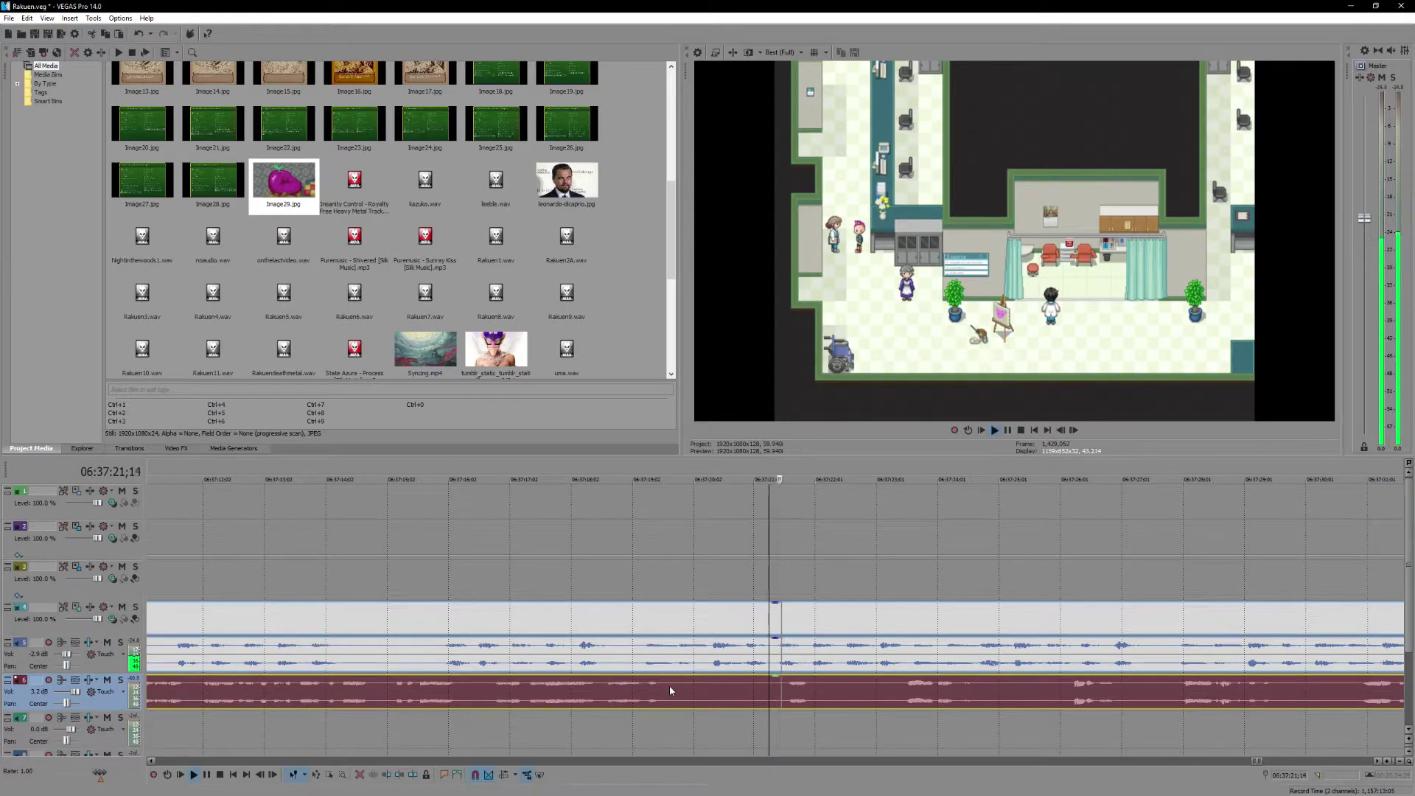
scroll(669, 685, down, 3)
scroll(713, 685, down, 2)
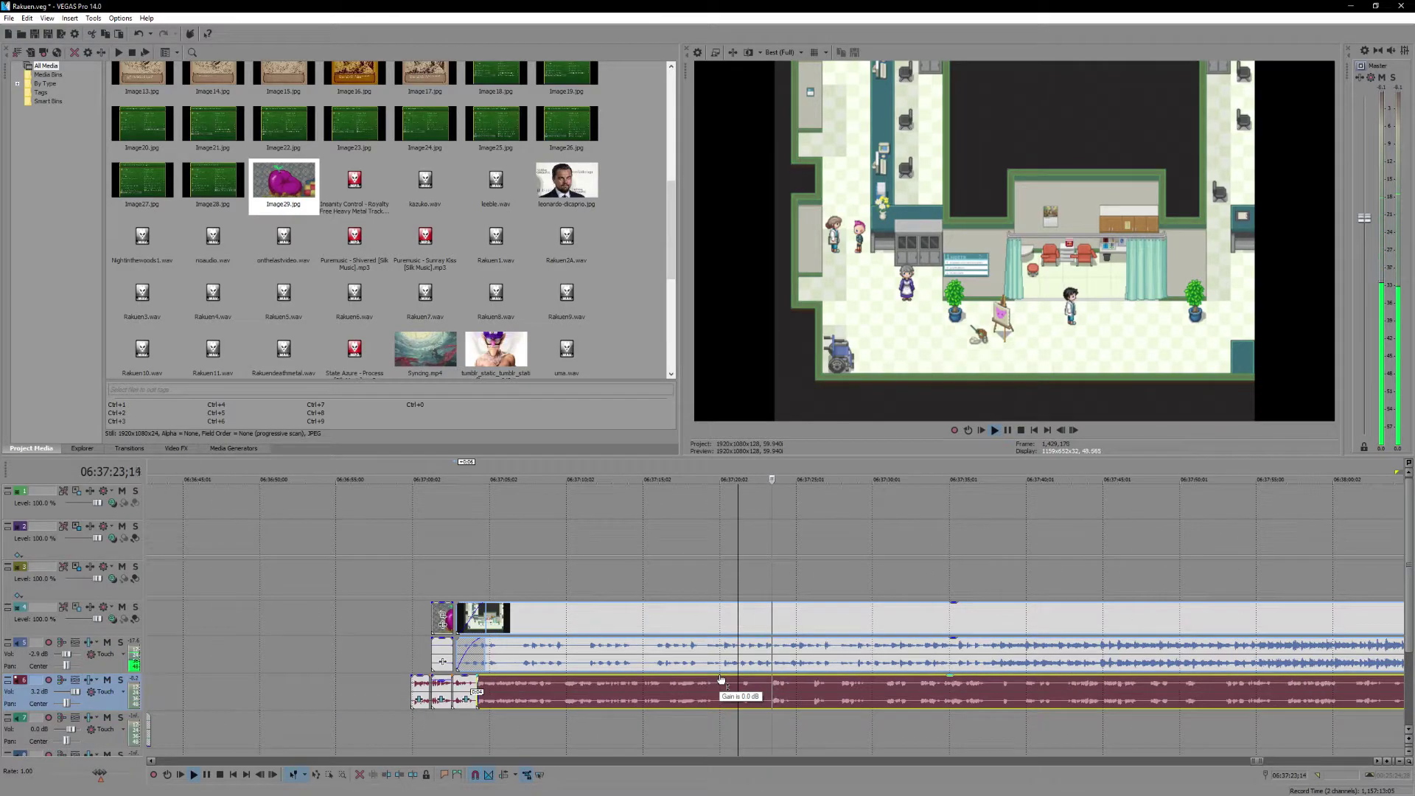
scroll(826, 699, down, 2)
scroll(833, 696, up, 2)
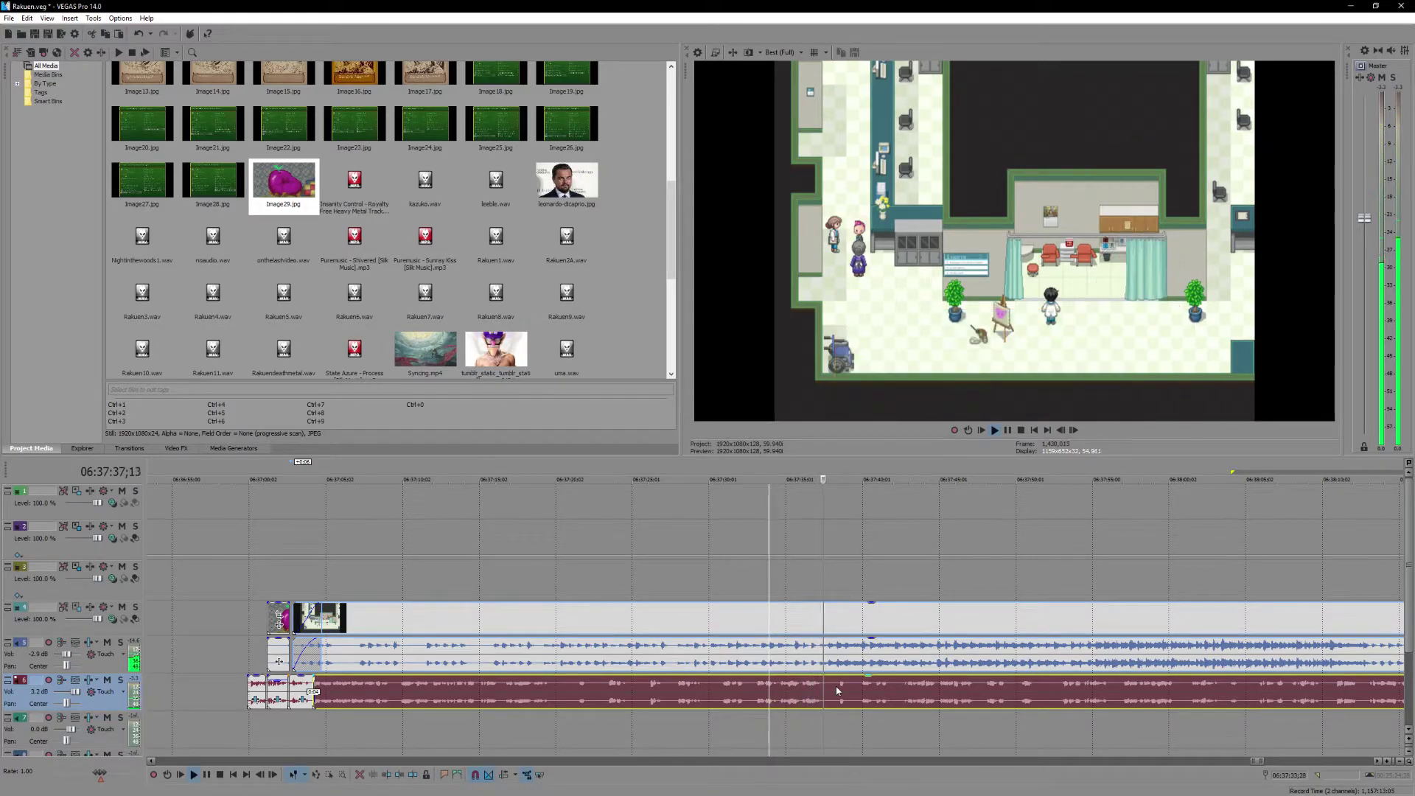
scroll(837, 690, down, 3)
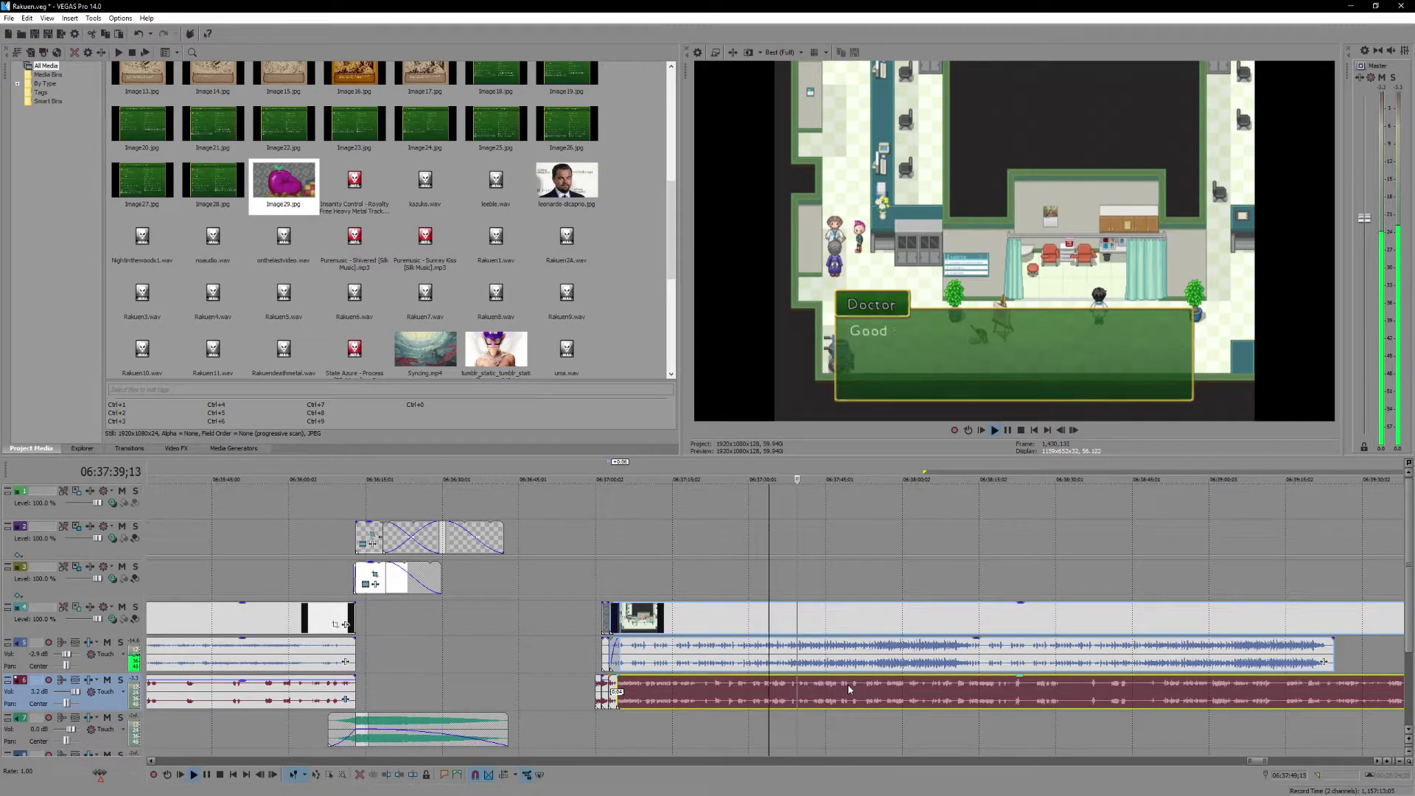
scroll(848, 684, up, 2)
key(Return)
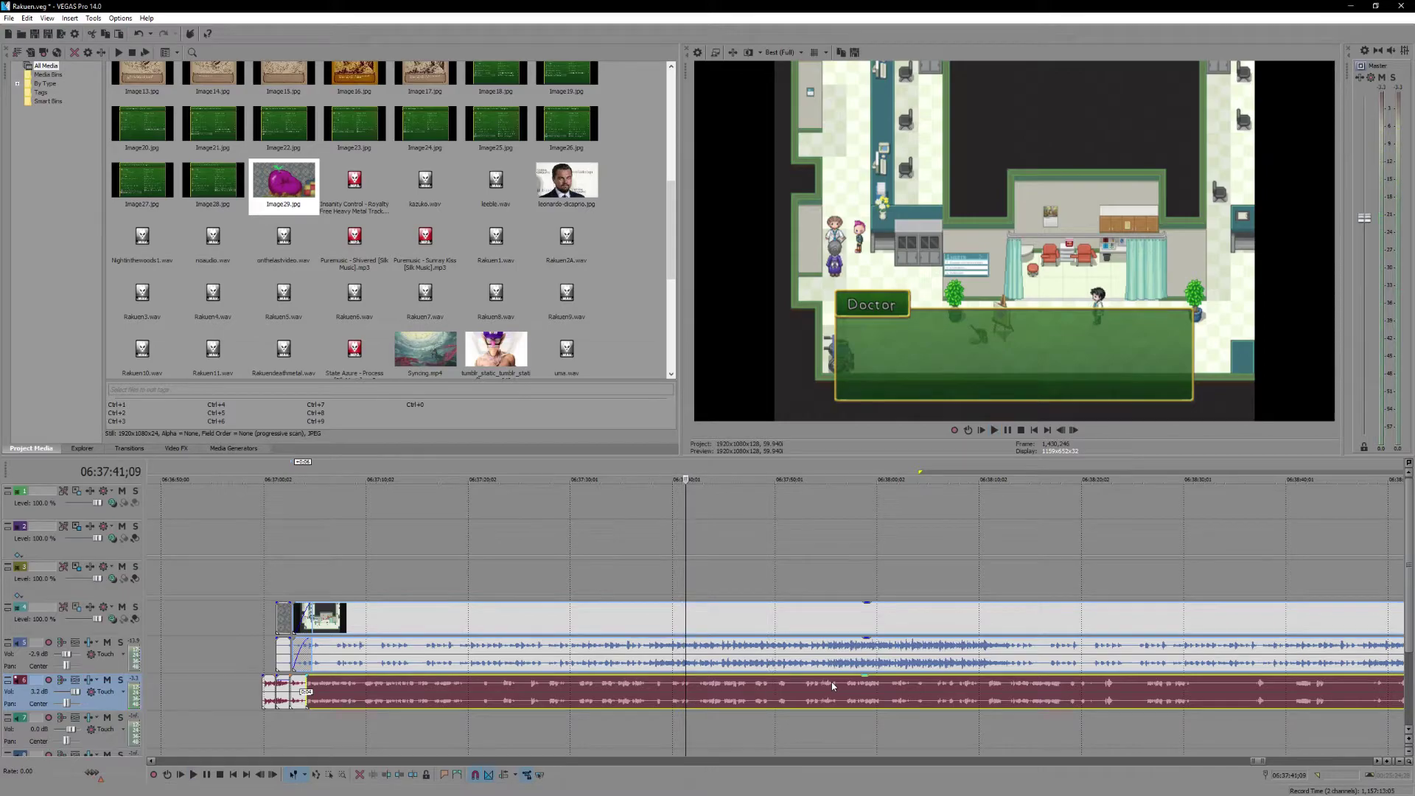
- Play from 06:37:41;09 to about 06:37:46 to check the commentary over the doctor's dialogue
scroll(734, 659, up, 2)
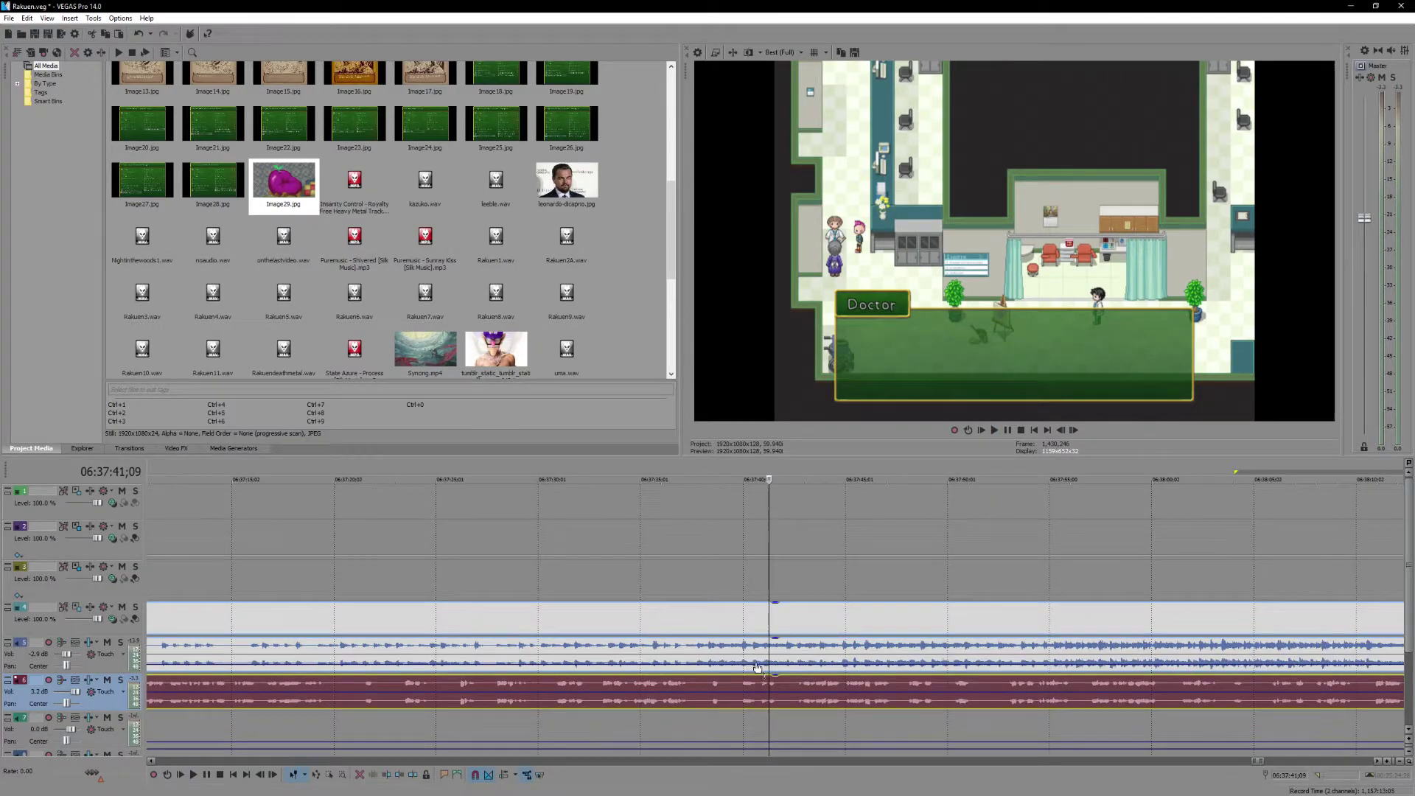
mouse_move(766, 669)
key(space)
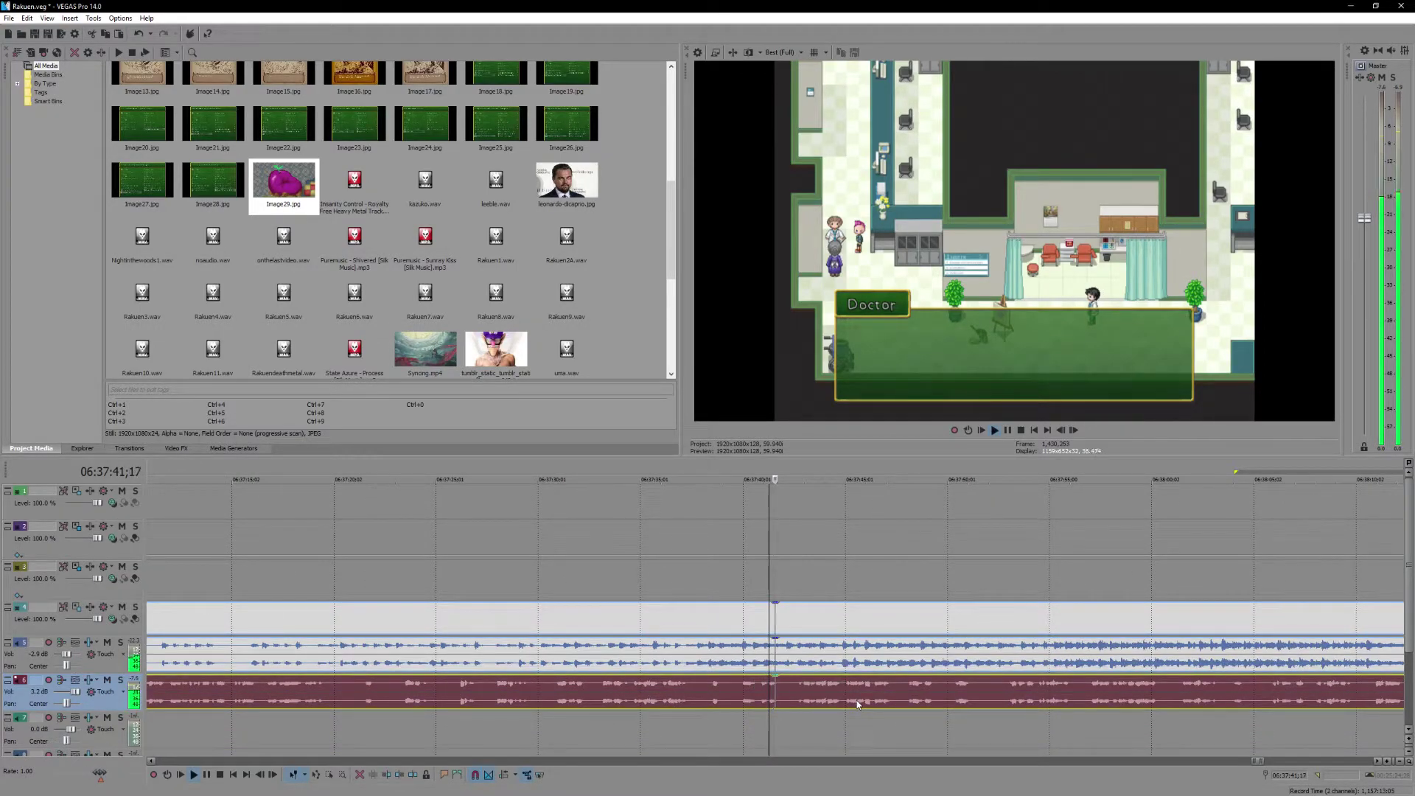
scroll(856, 700, down, 1)
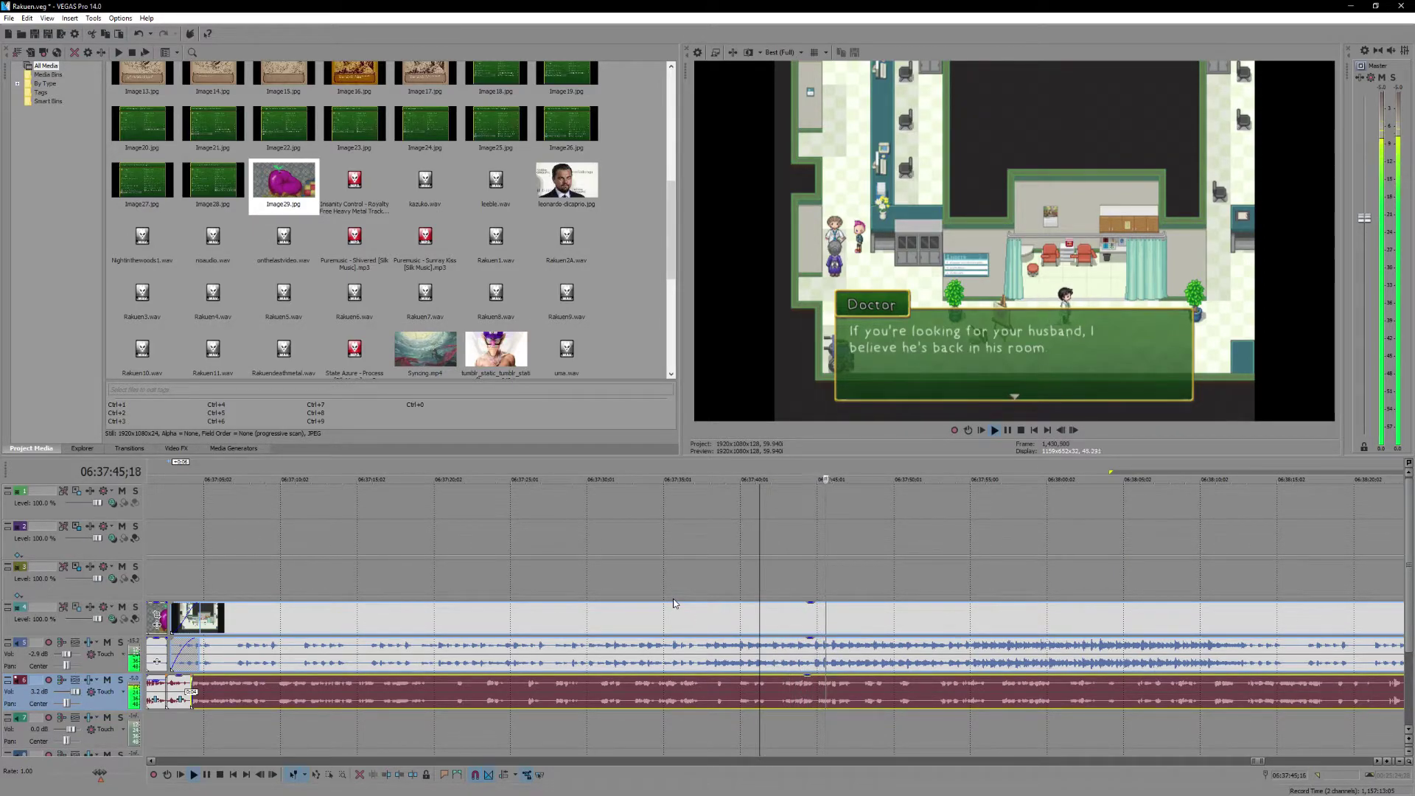
key(space)
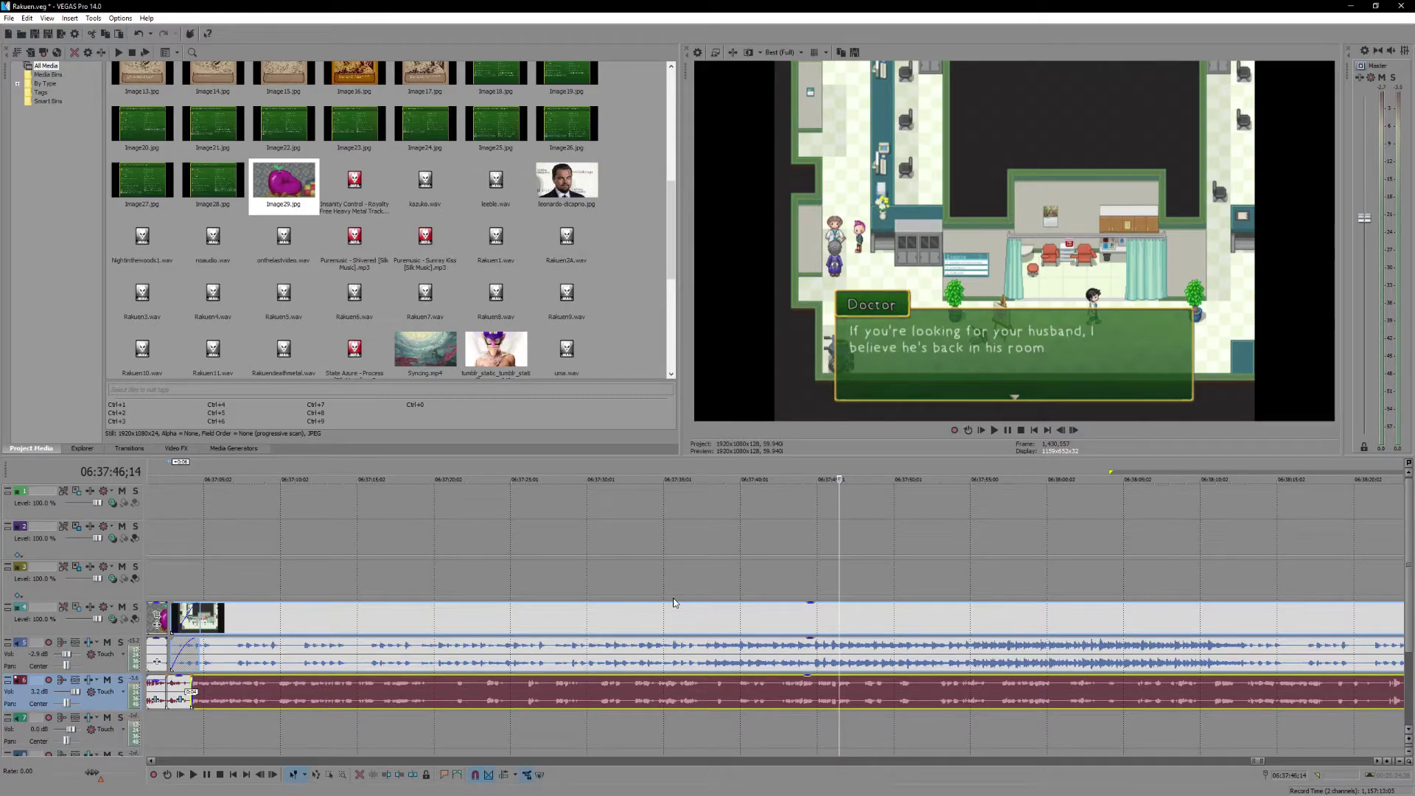
- Continue playback from 06:37:46;14 to about 06:38:08, pausing near 06:37:49, to review the commentary
key(space)
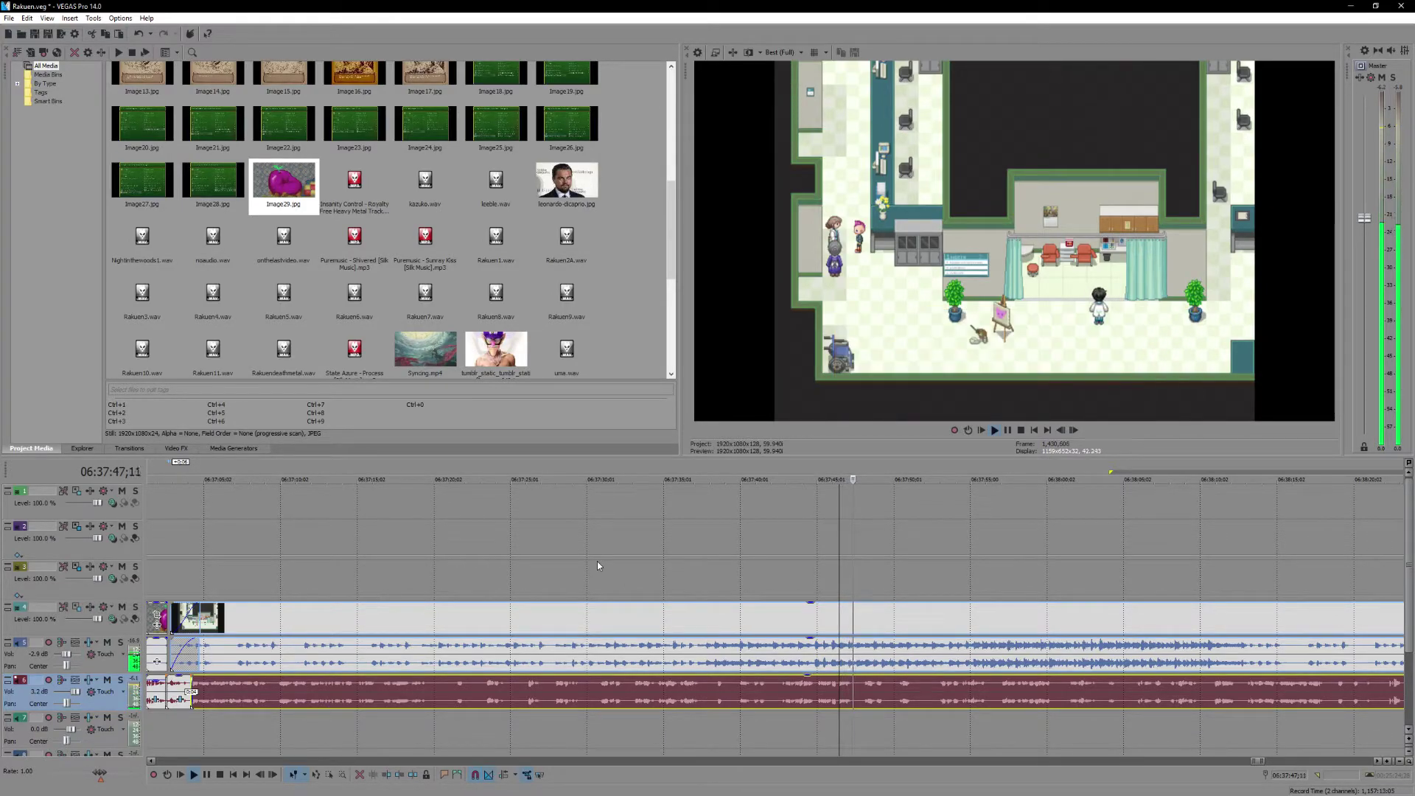
key(space)
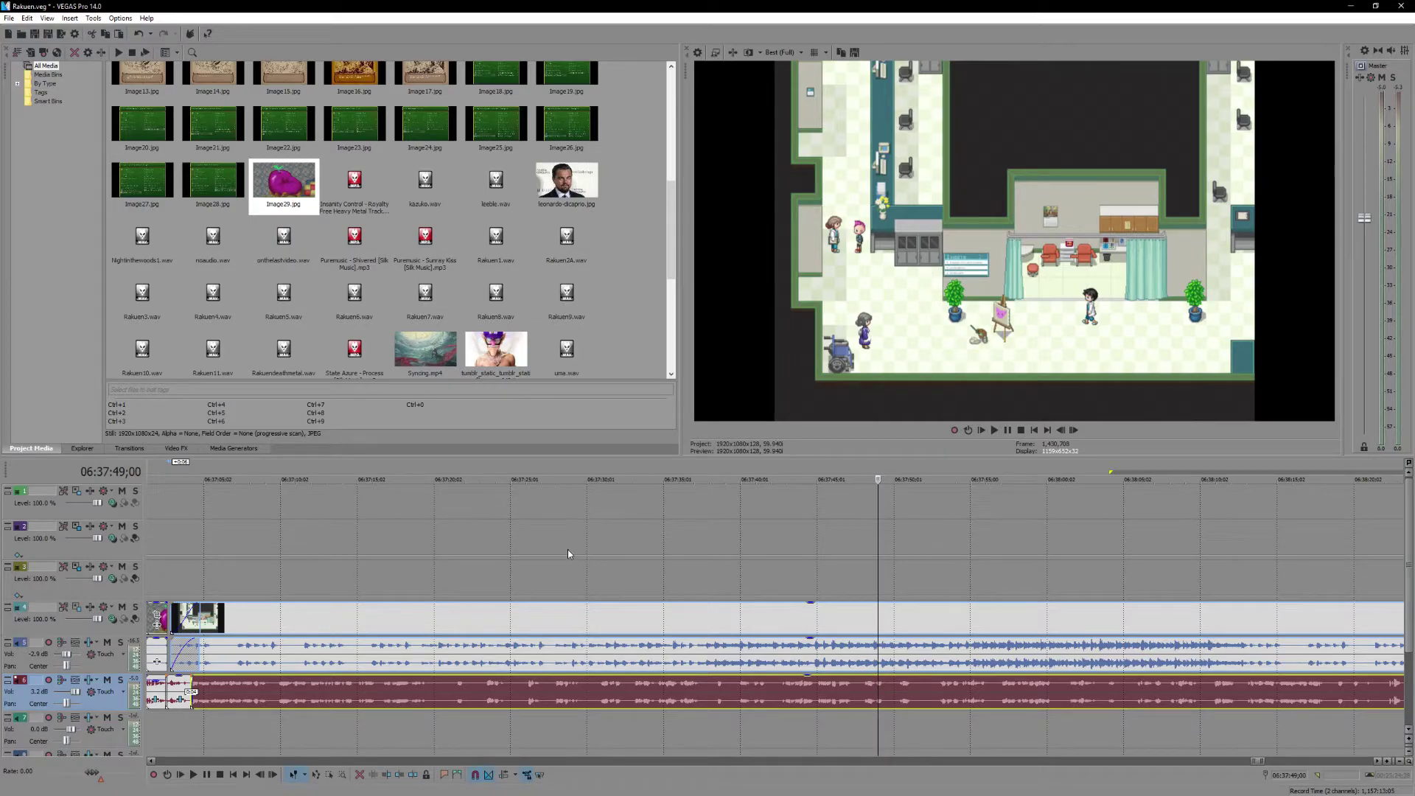
key(space)
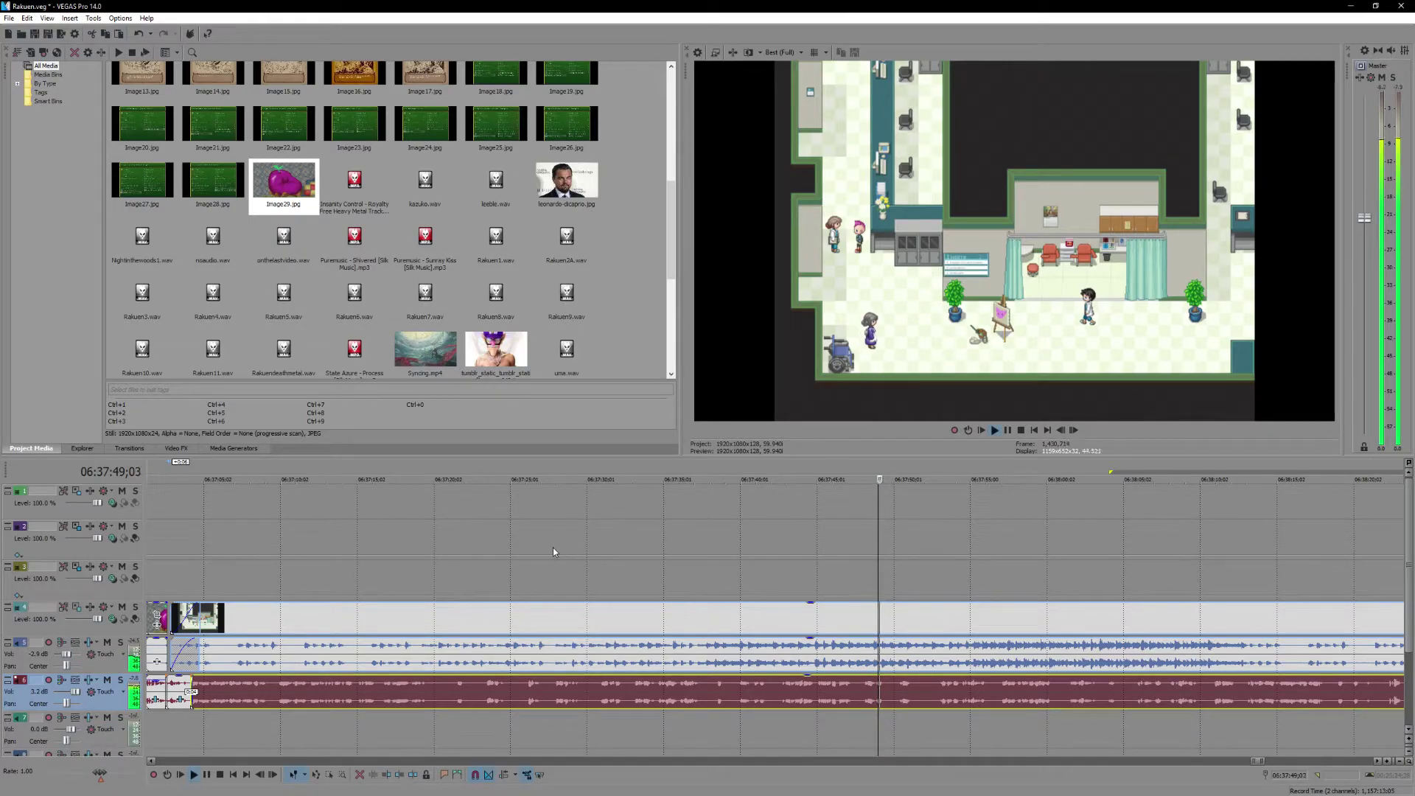
scroll(553, 547, down, 5)
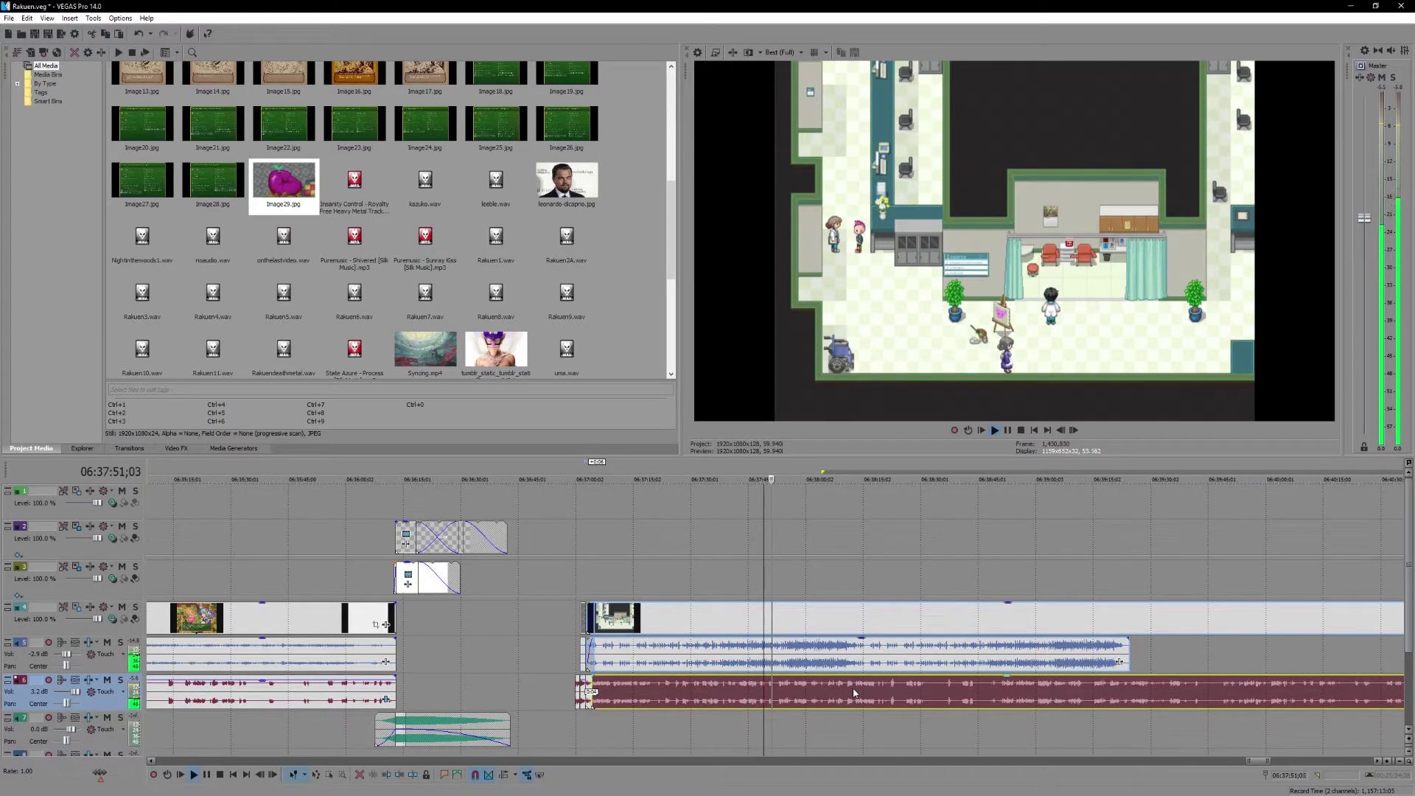
scroll(854, 692, up, 3)
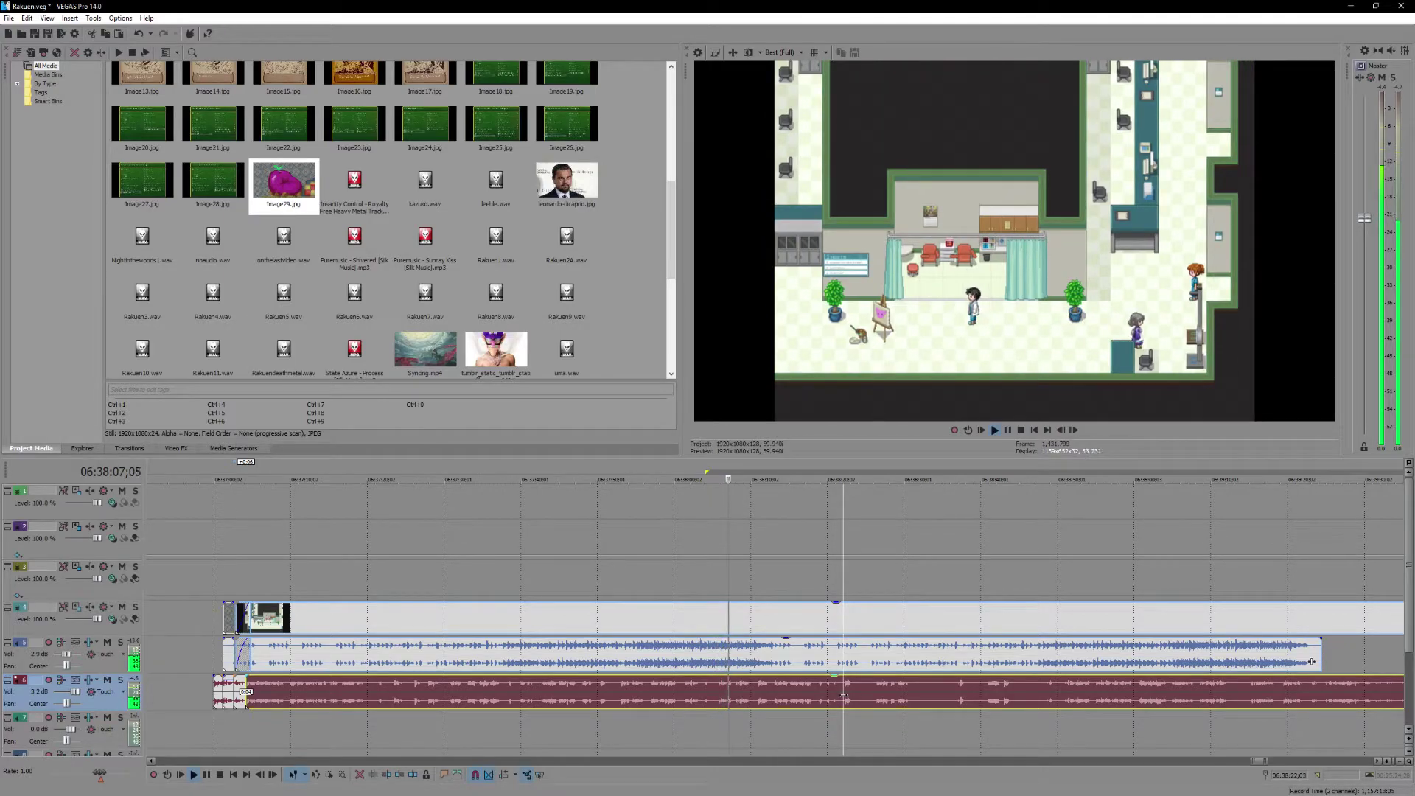
key(space)
- Lower the hospital section's commentary clip gain slightly and play from 06:38:08;11 to about 06:38:11 to check the balance
scroll(680, 678, down, 5)
scroll(679, 678, up, 1)
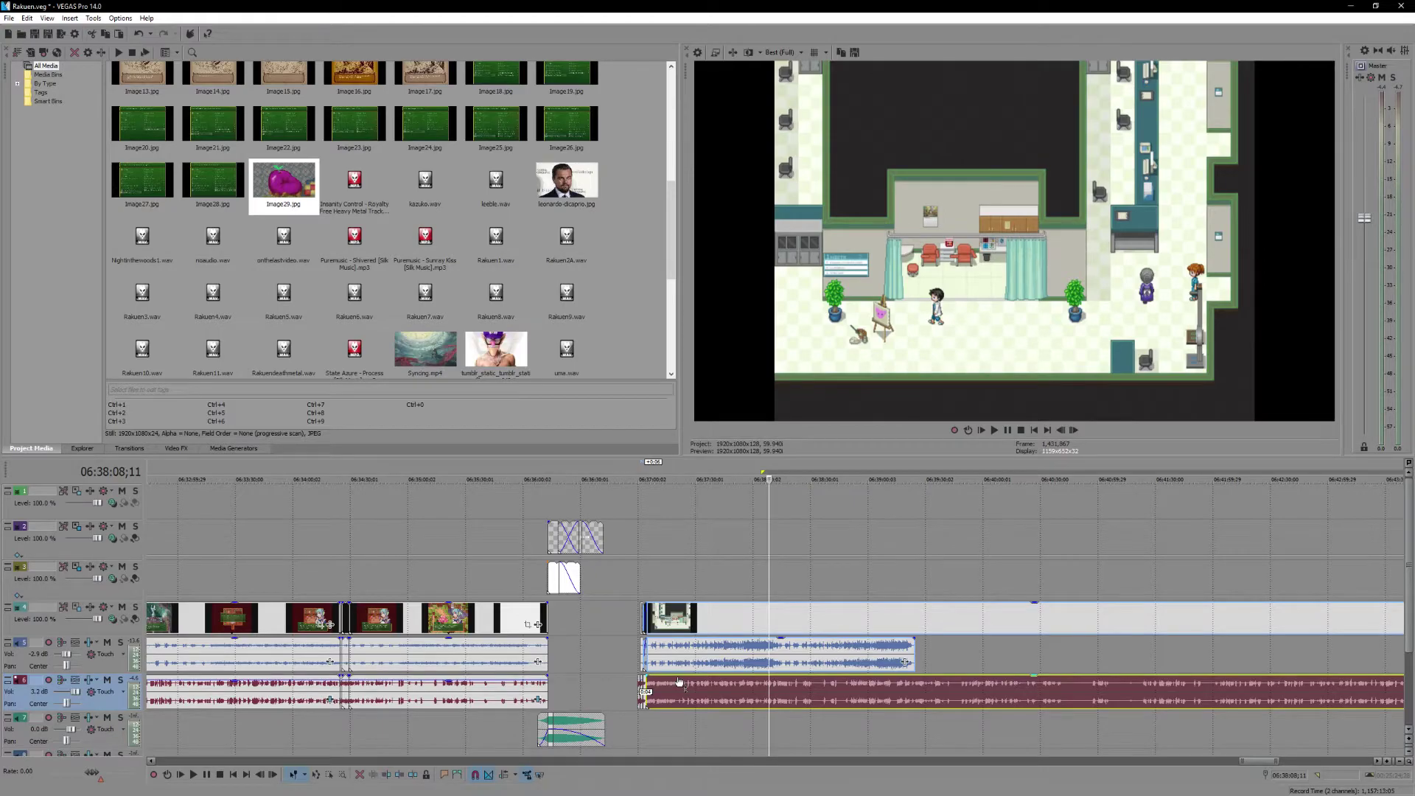
drag(679, 679, 682, 685)
key(space)
scroll(840, 704, up, 5)
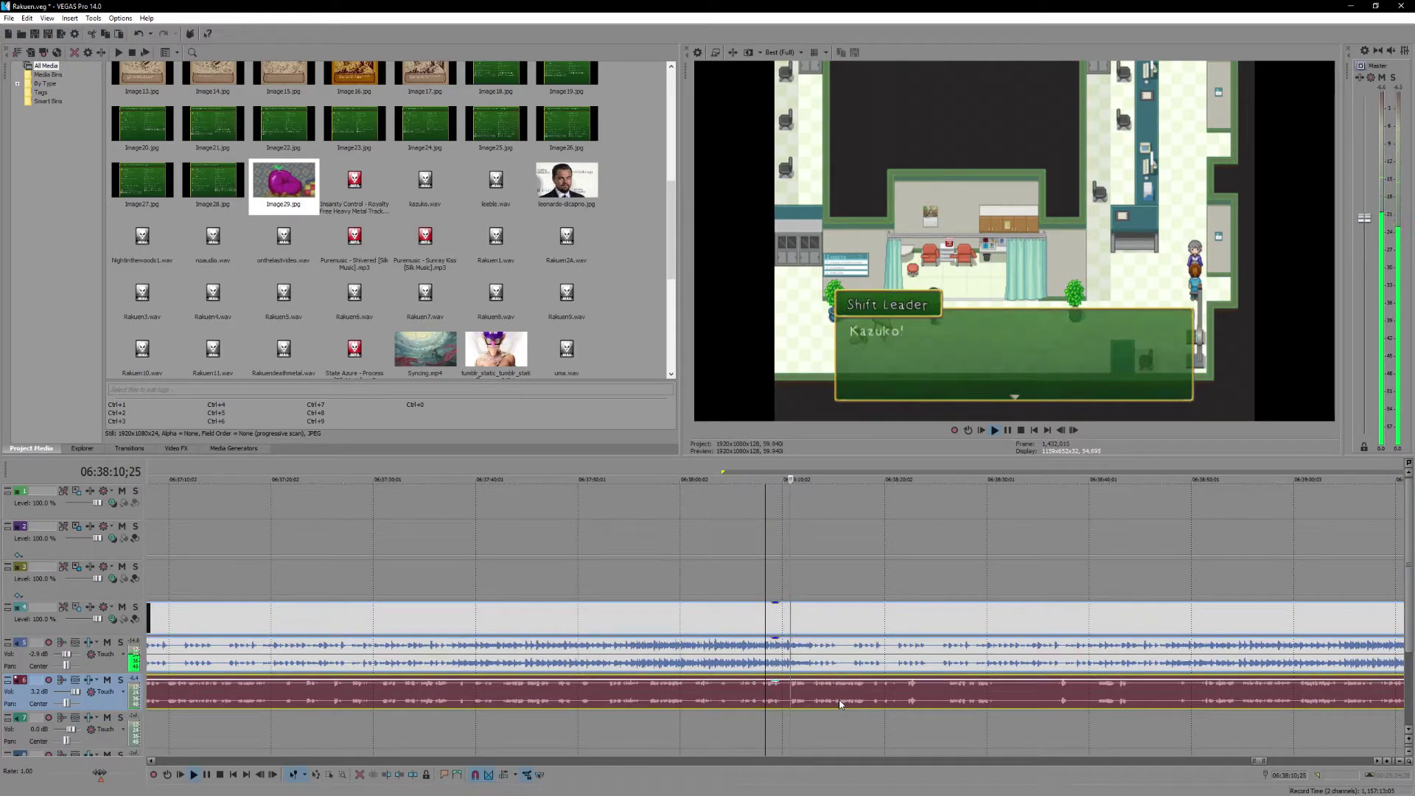
key(Return)
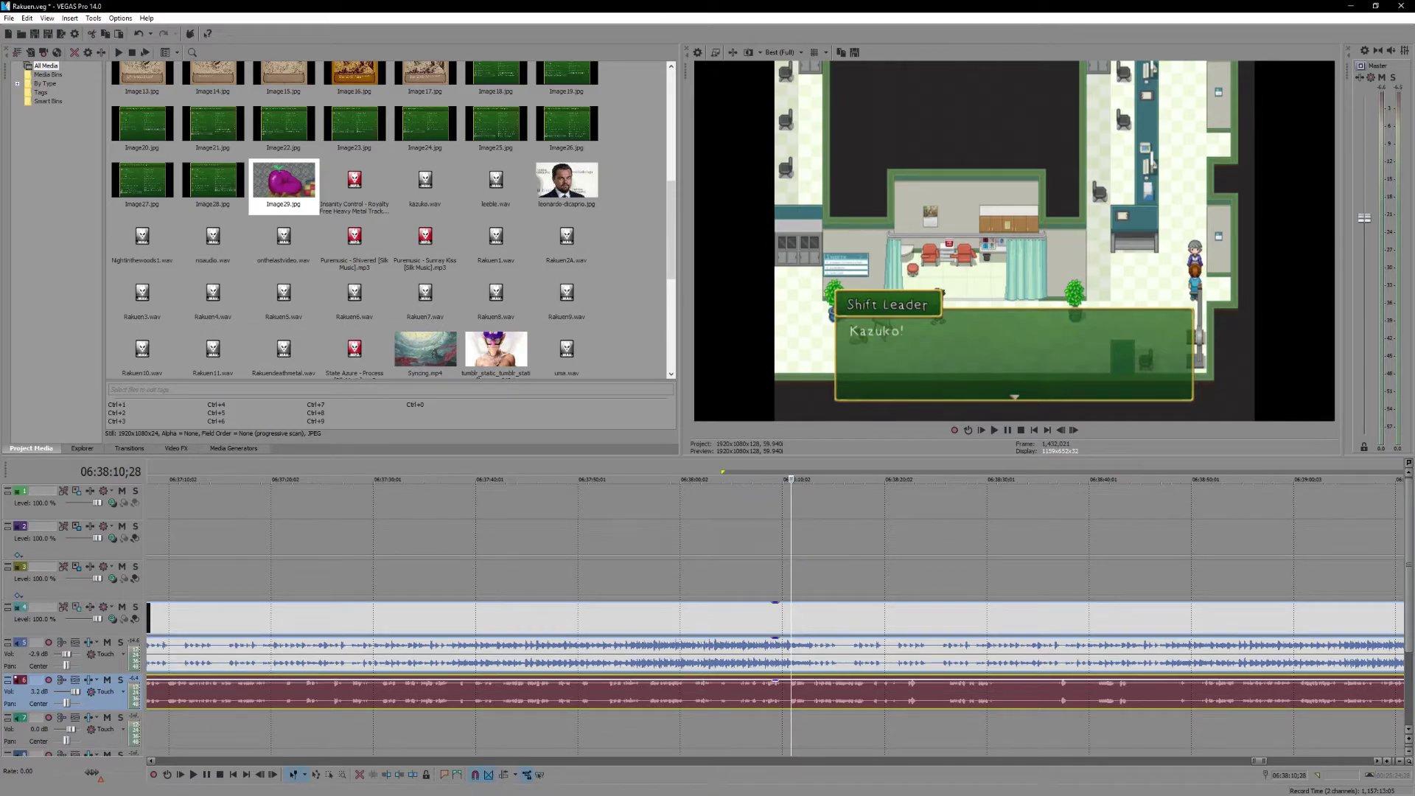
- Look over the whole project's timeline and its tracks, and return to the hospital section at 06:38:10;28
scroll(693, 649, right, 1)
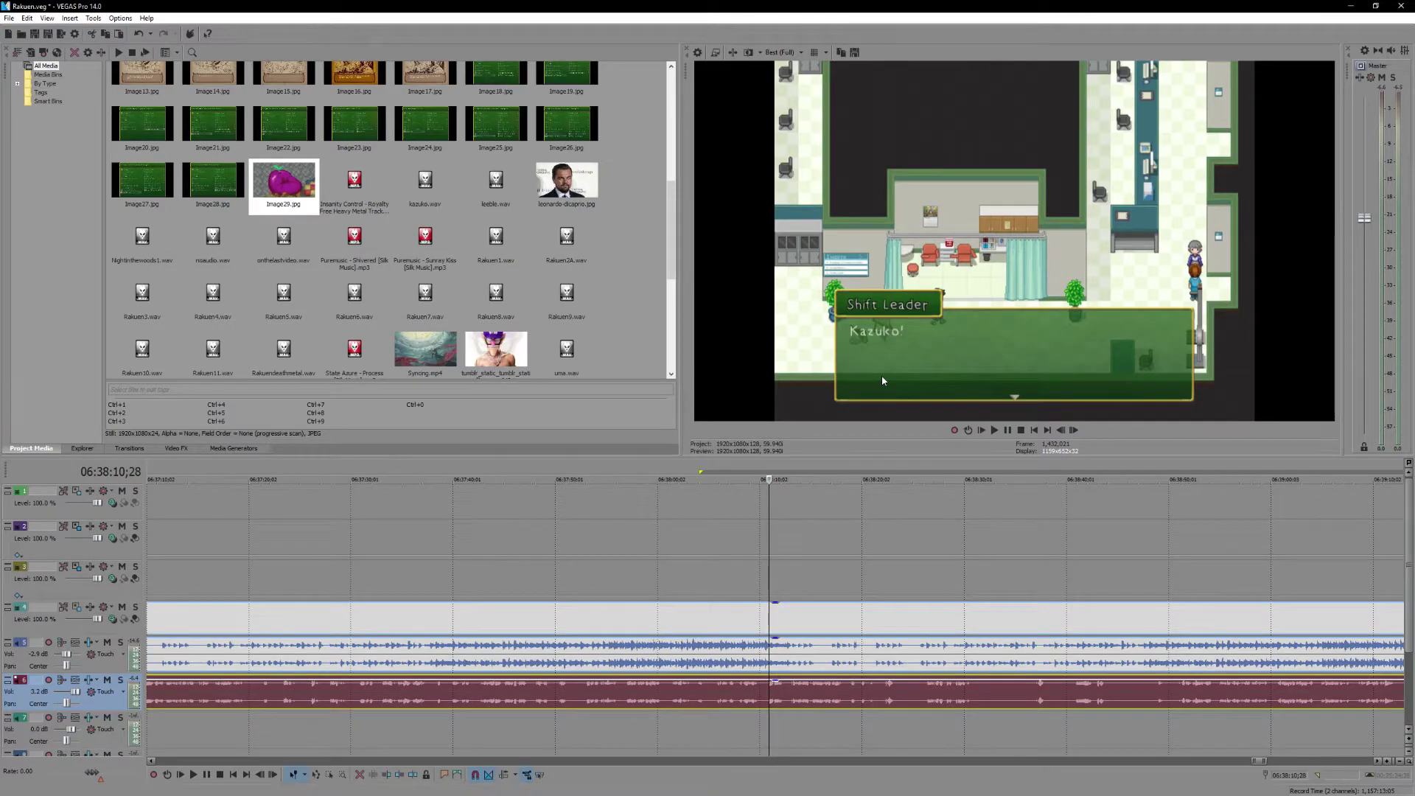
key(grave)
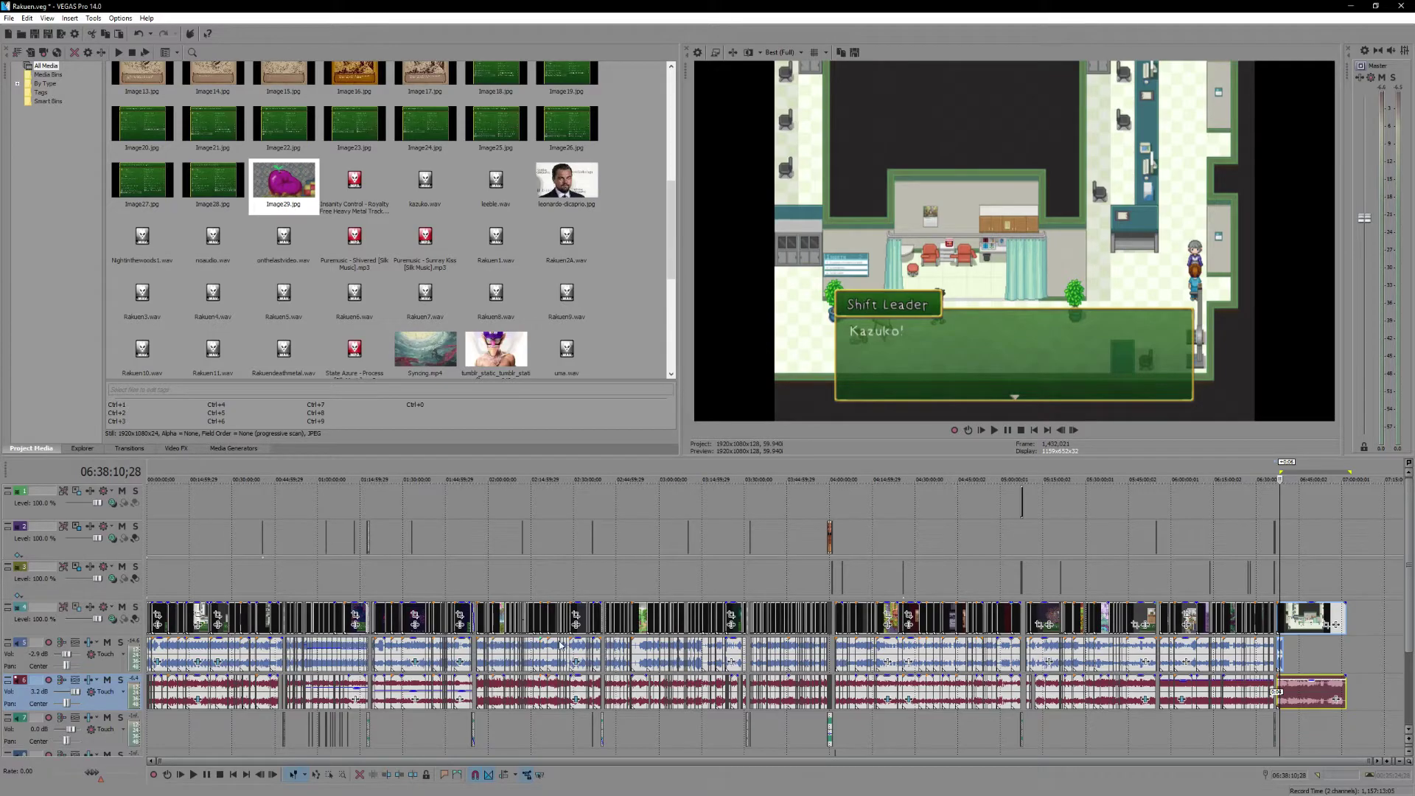
scroll(1409, 561, down, 1)
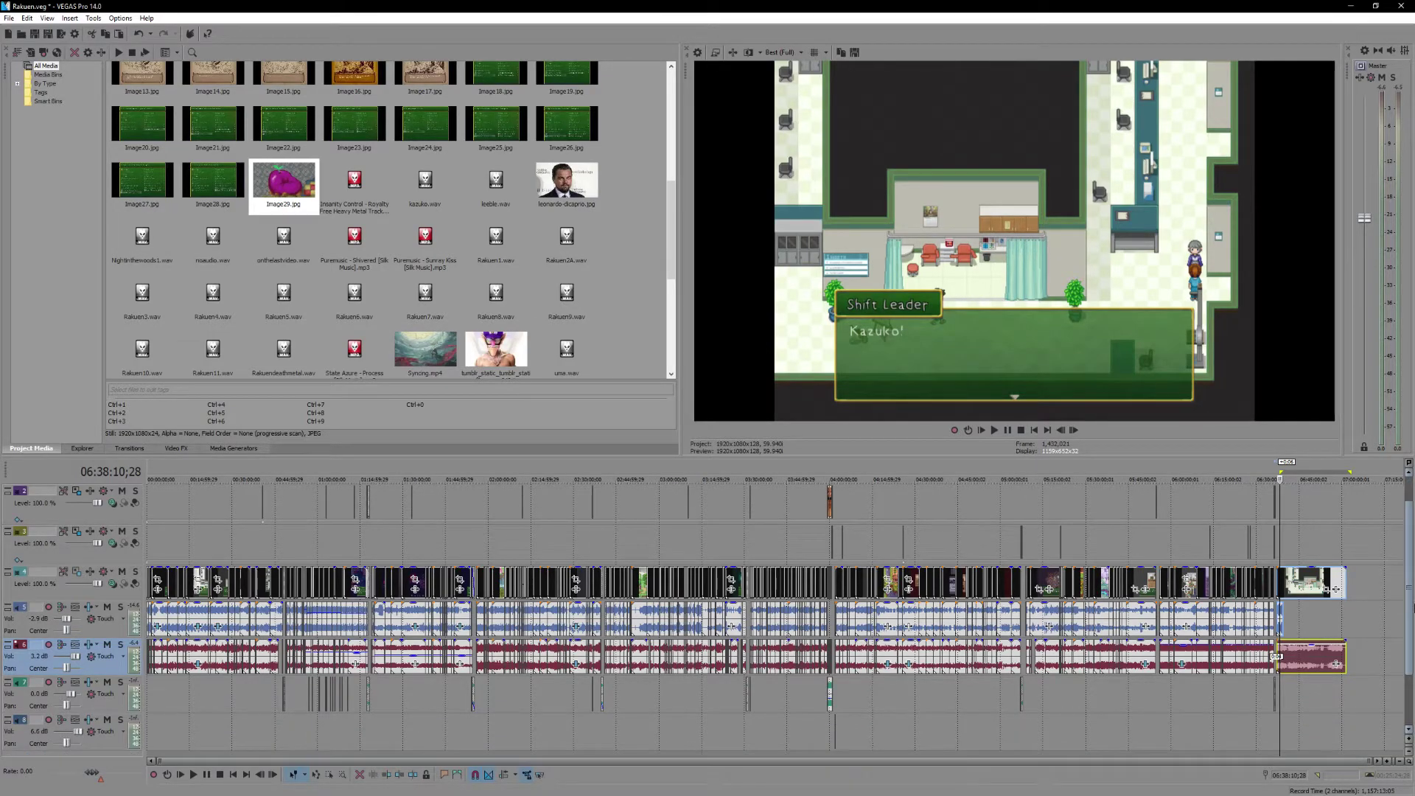
scroll(1408, 560, down, 1)
scroll(1408, 561, up, 1)
scroll(1406, 562, up, 1)
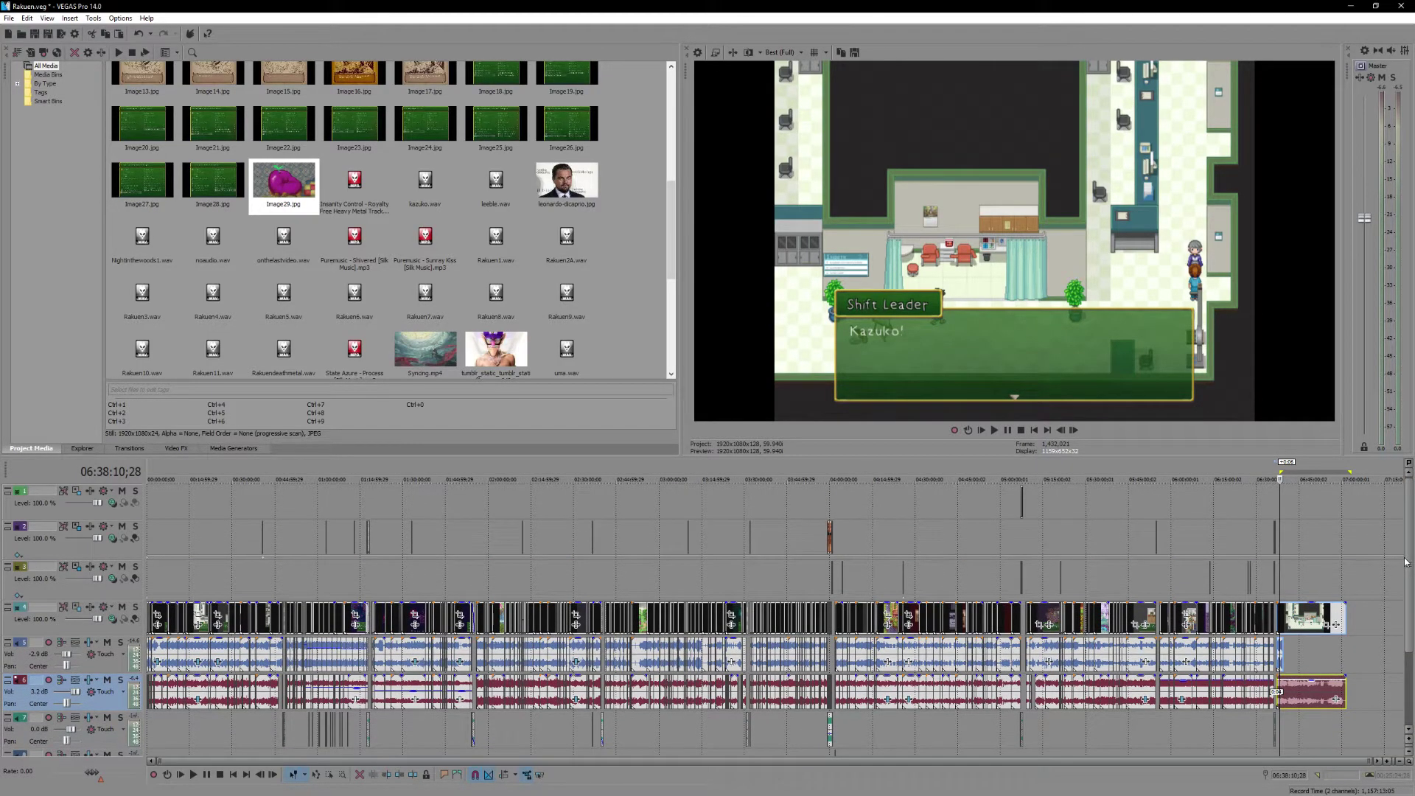
scroll(1405, 562, down, 1)
scroll(1270, 615, up, 3)
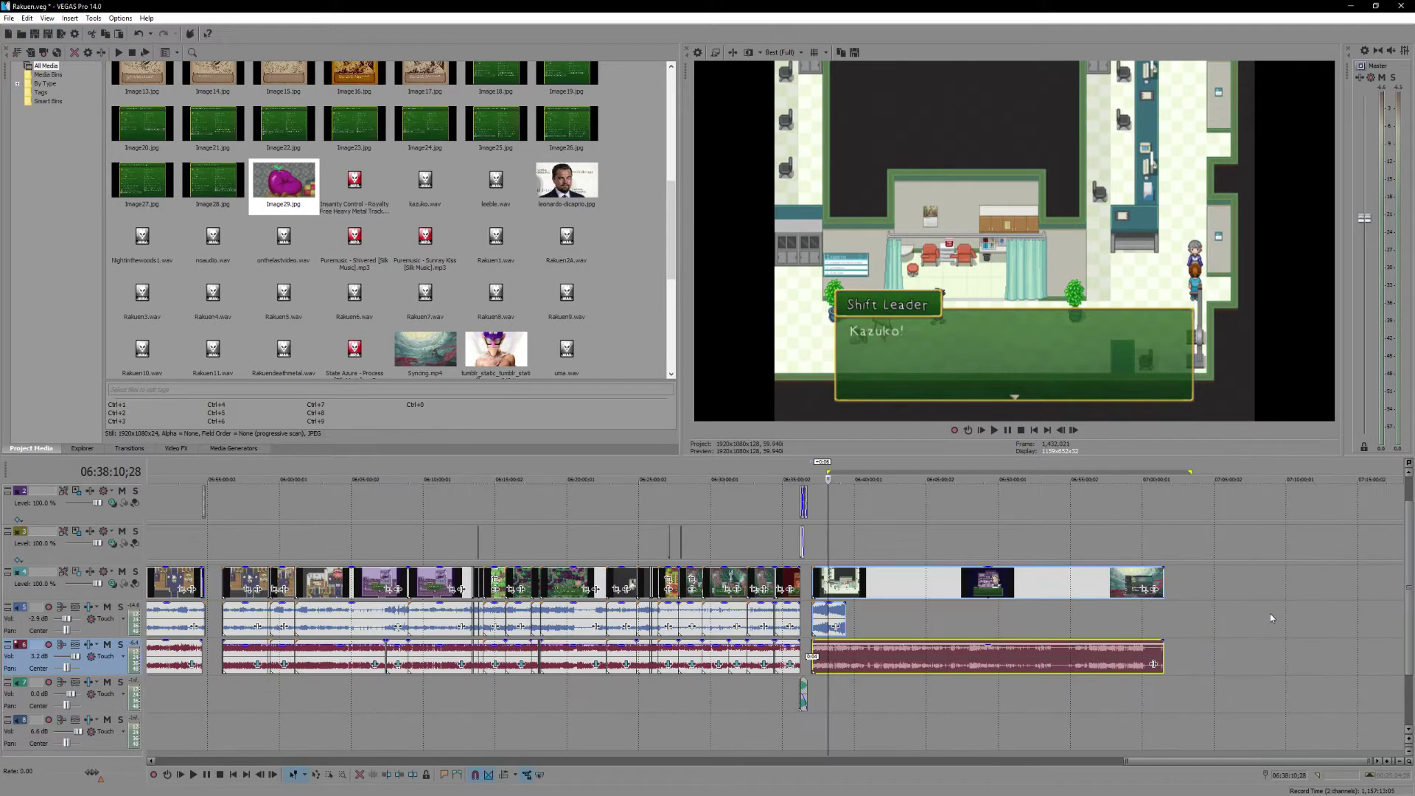
scroll(967, 652, up, 10)
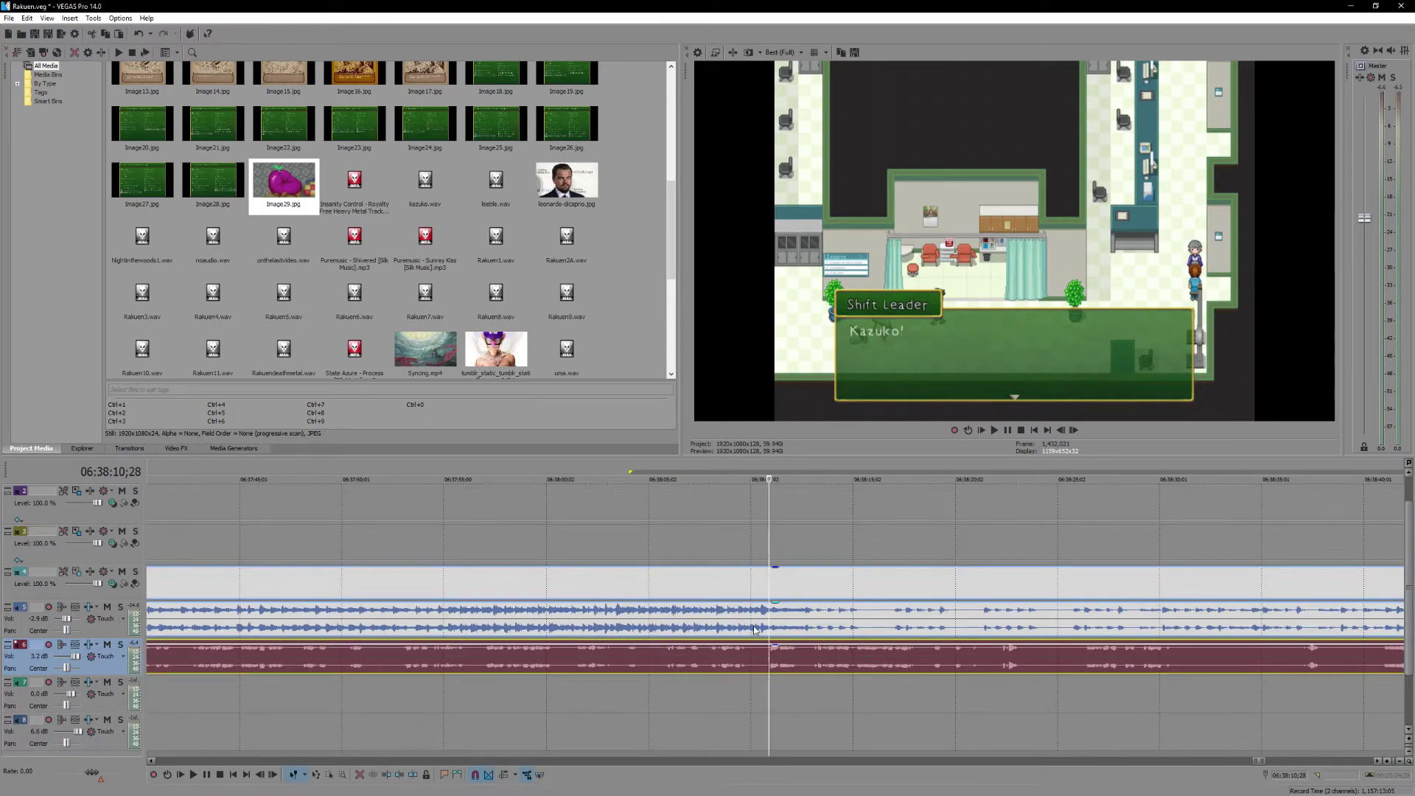
- Play the Shift Leader dialogue from 06:38:10;28 to about 06:38:21, stopping around 06:38:15 to inspect the commentary waveform
key(space)
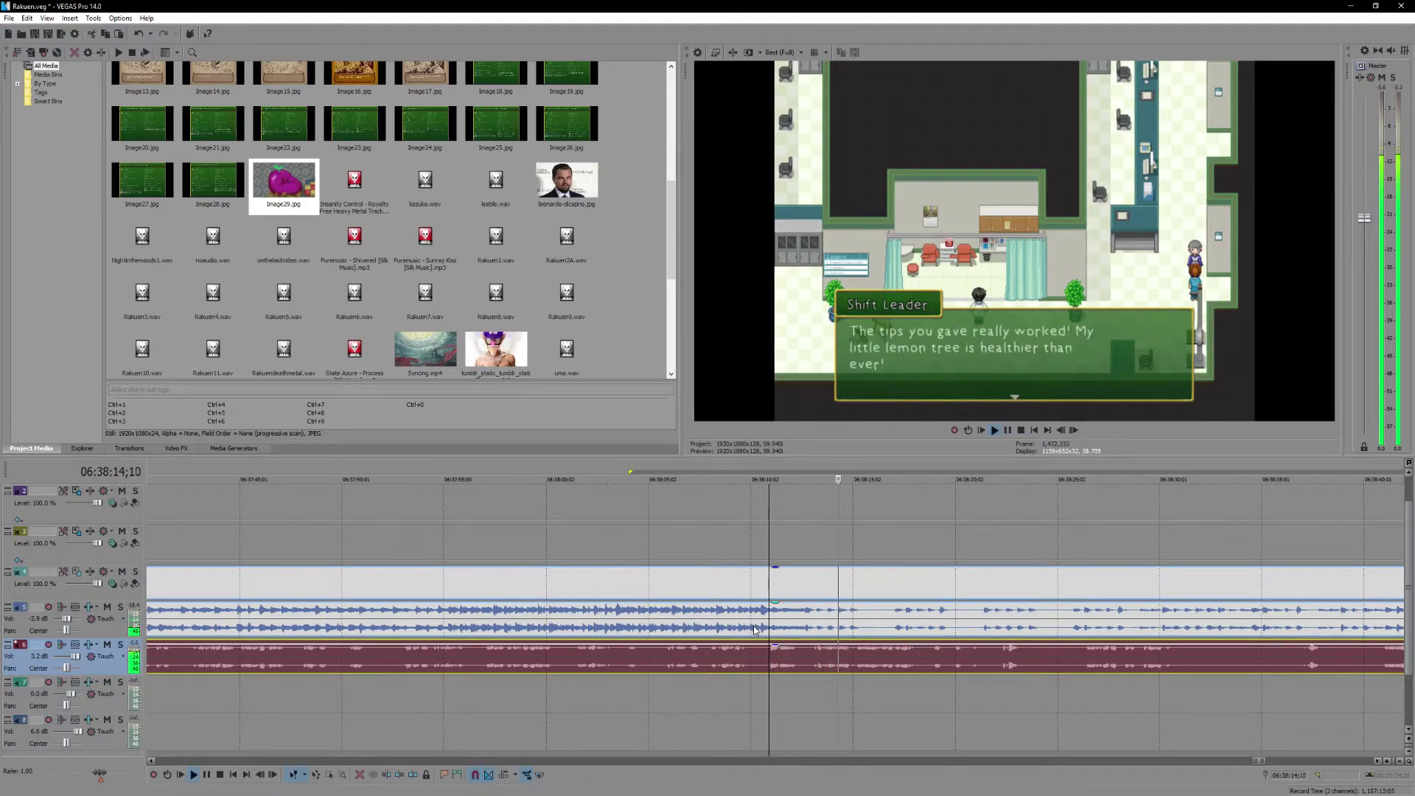
key(Return)
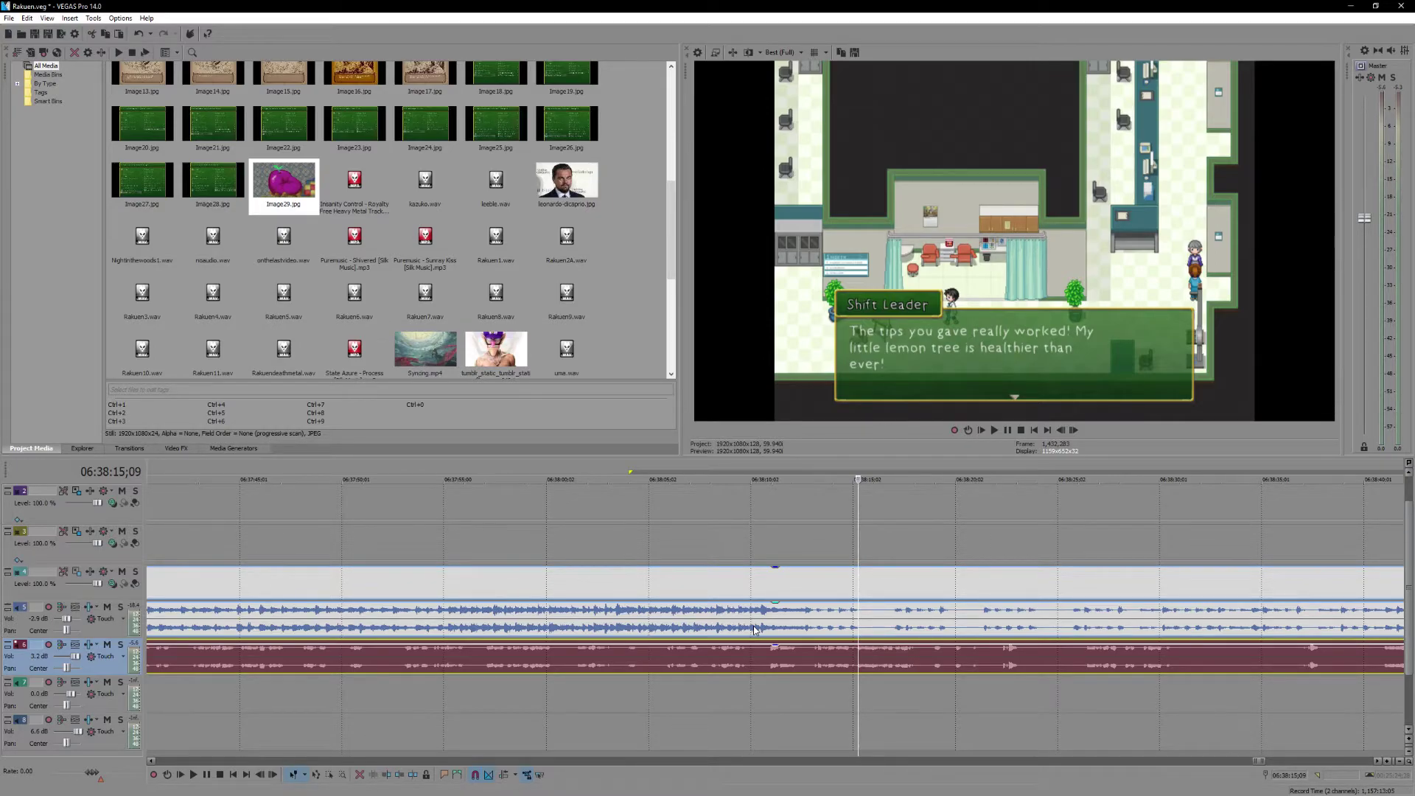
scroll(855, 668, up, 4)
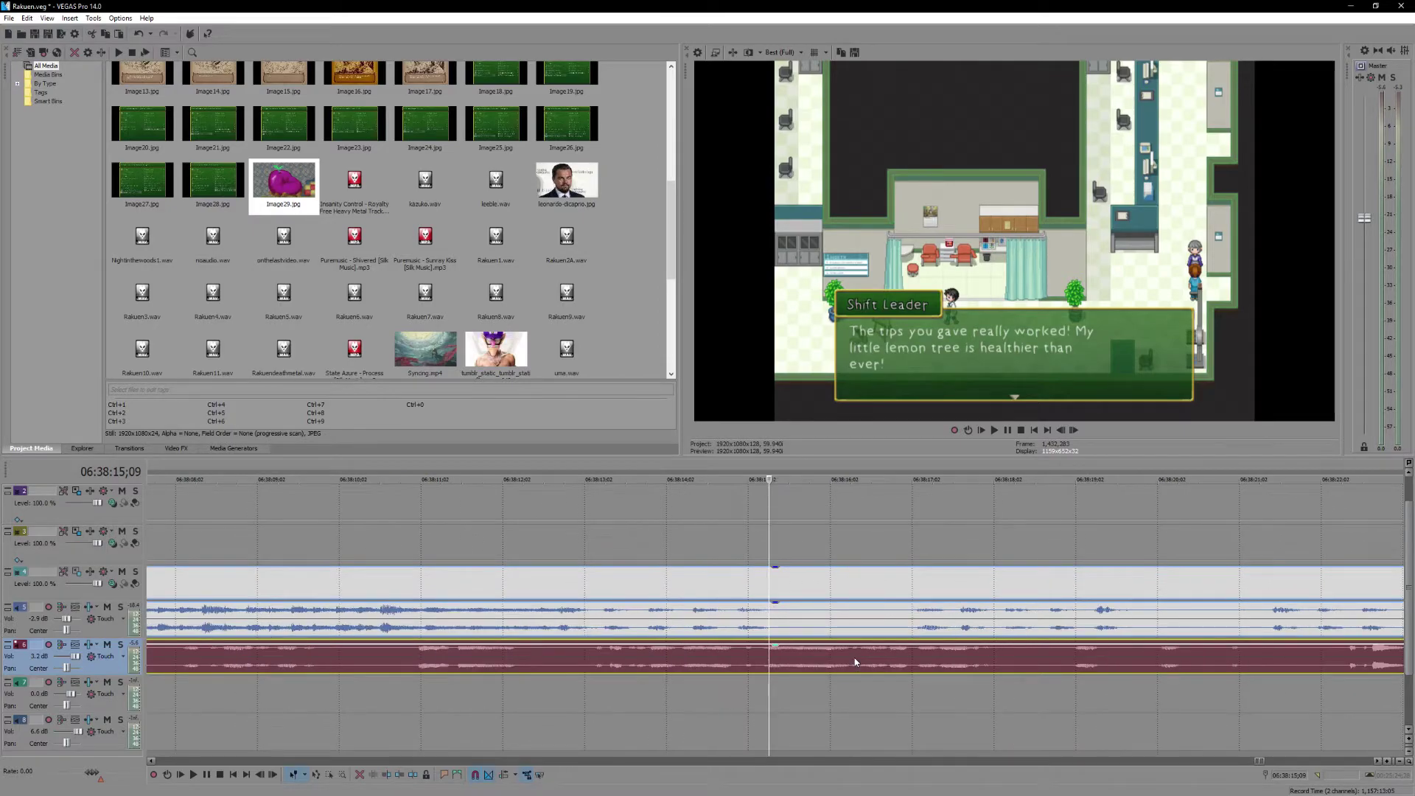
click(761, 658)
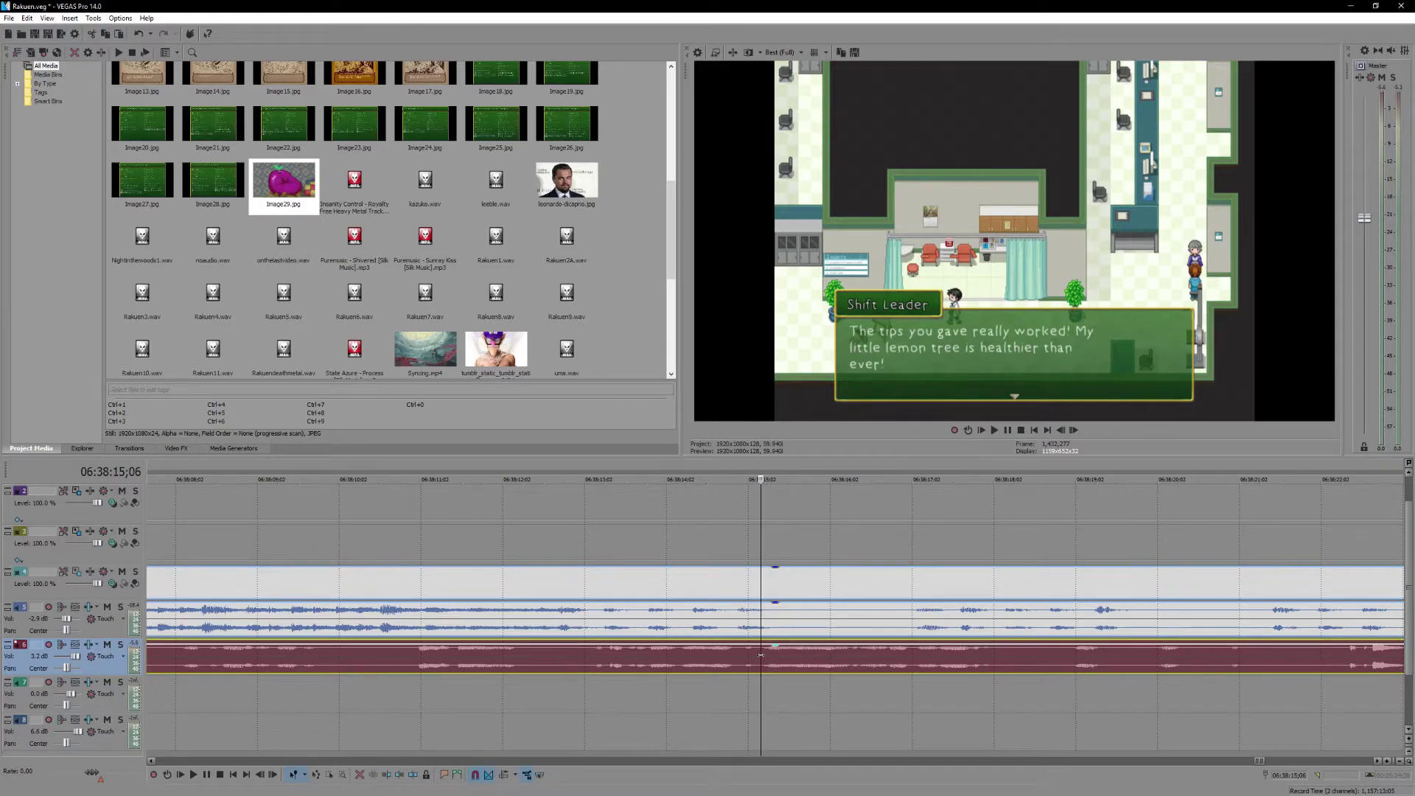
key(space)
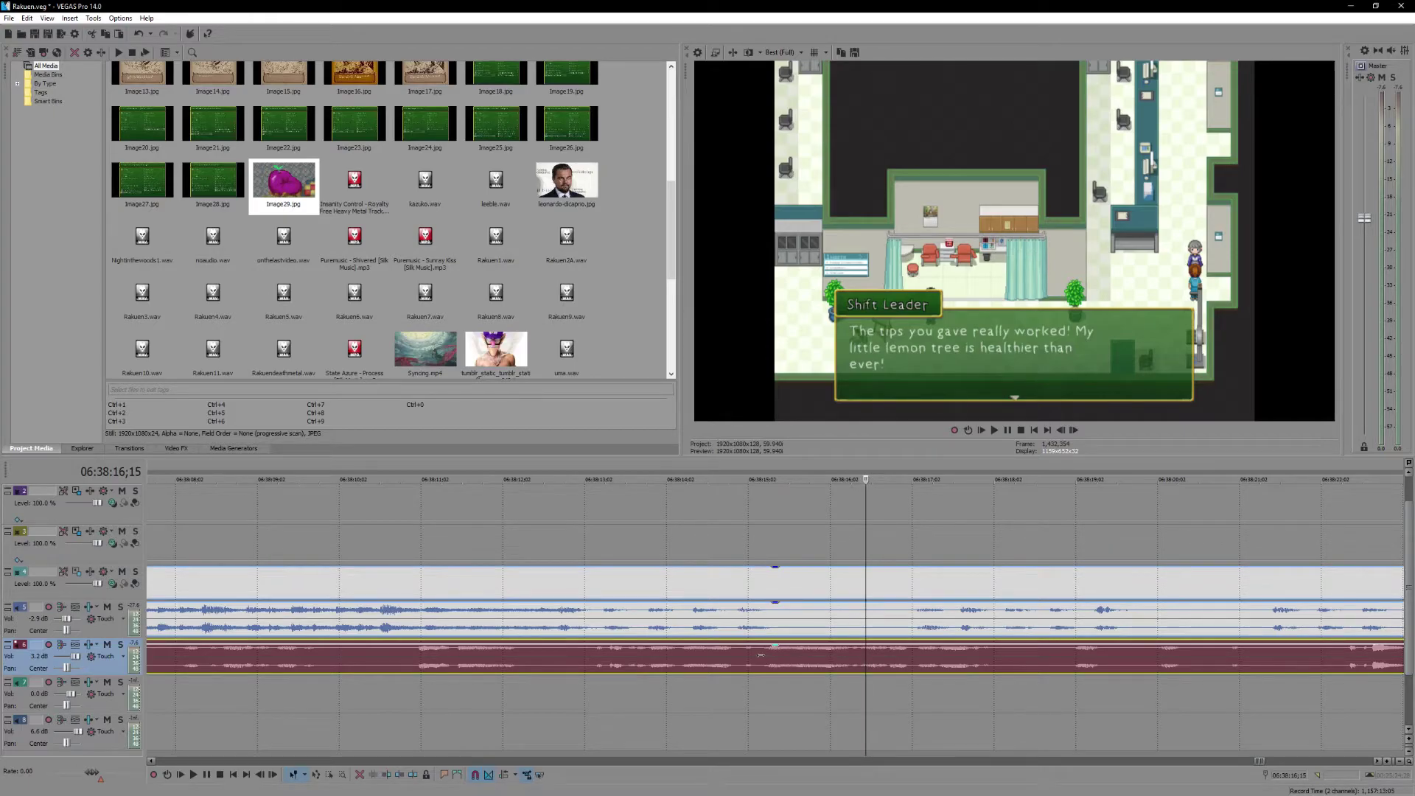
key(space)
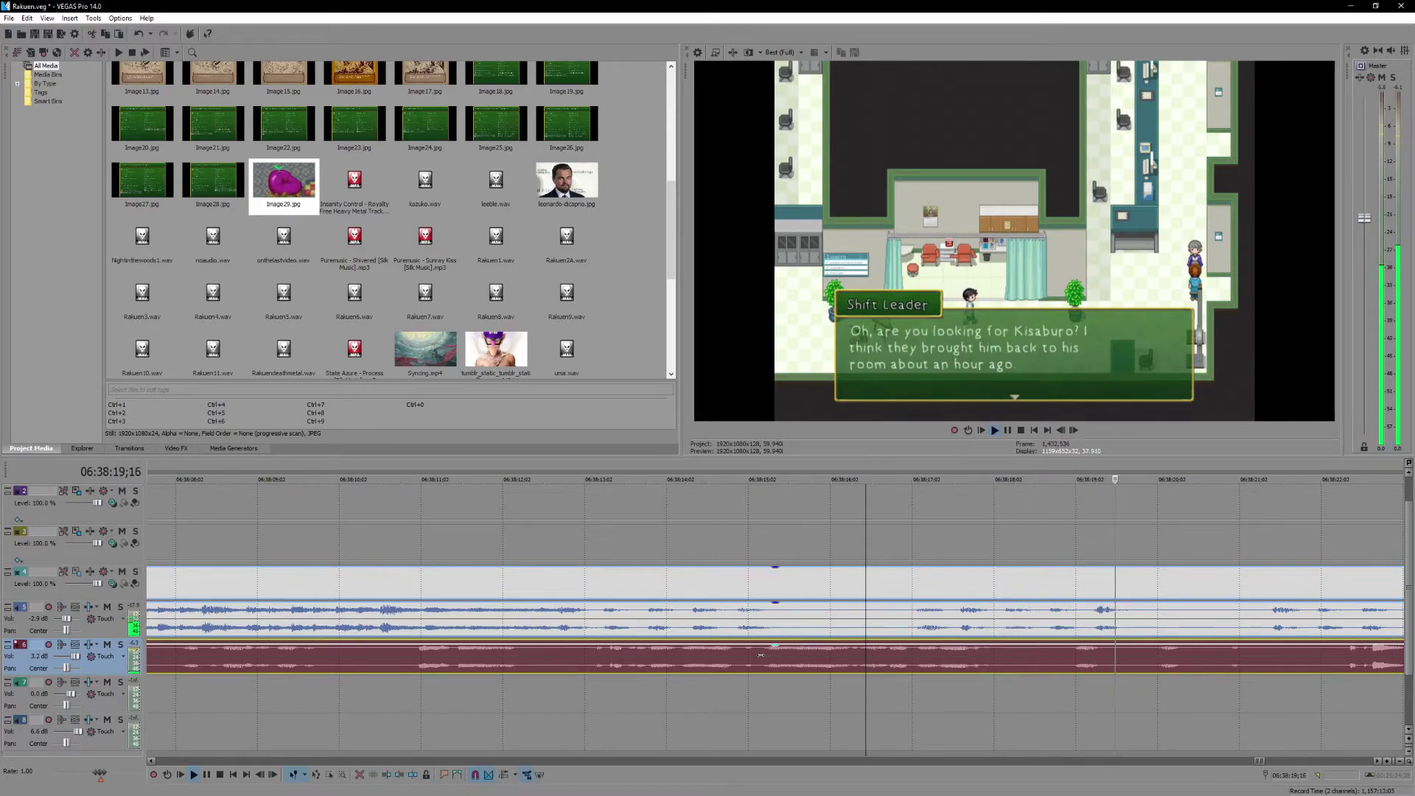
key(Return)
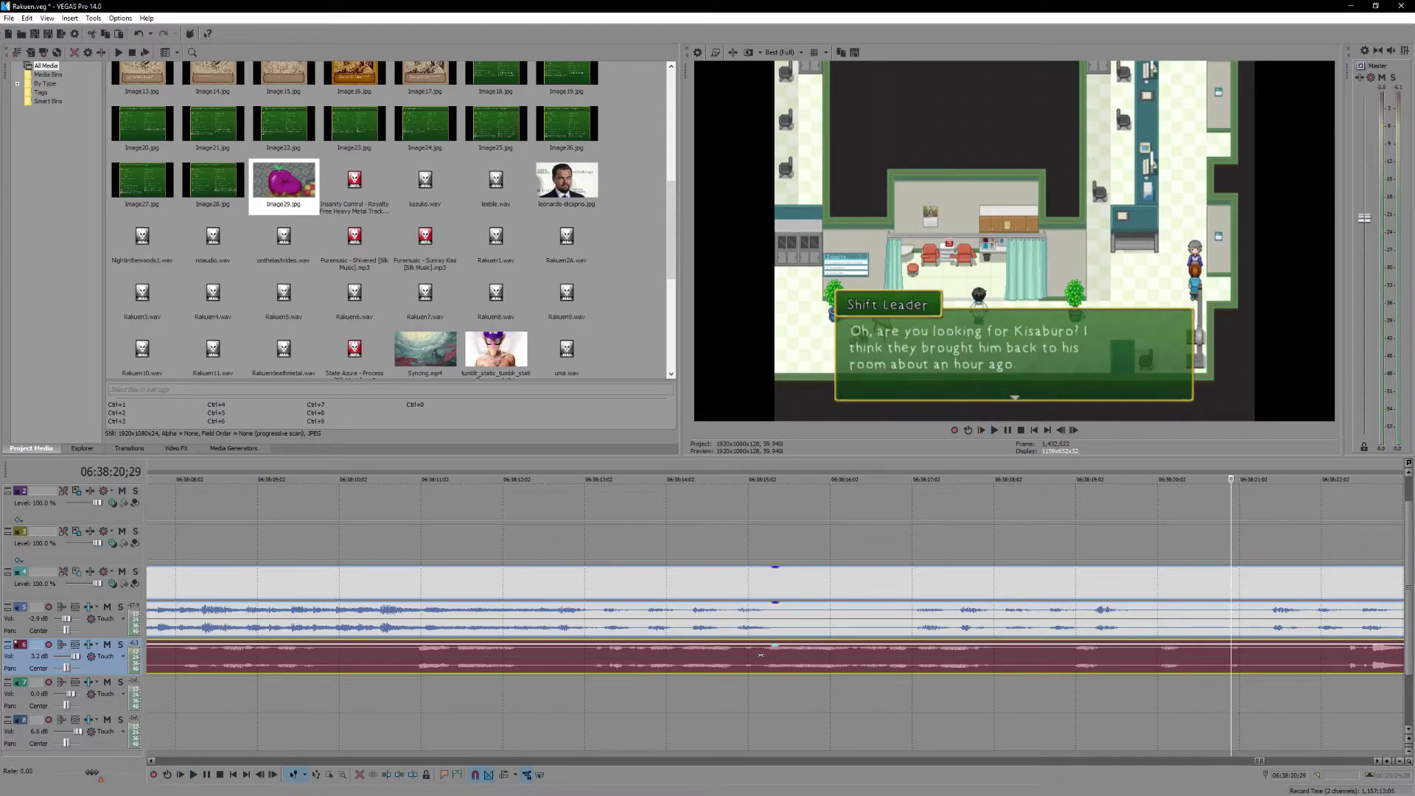
- Play the Shift Leader dialogue from 06:38:20;29 to about 06:38:45, pausing near 06:38:23, to review the commentary waveform
scroll(901, 695, down, 5)
key(space)
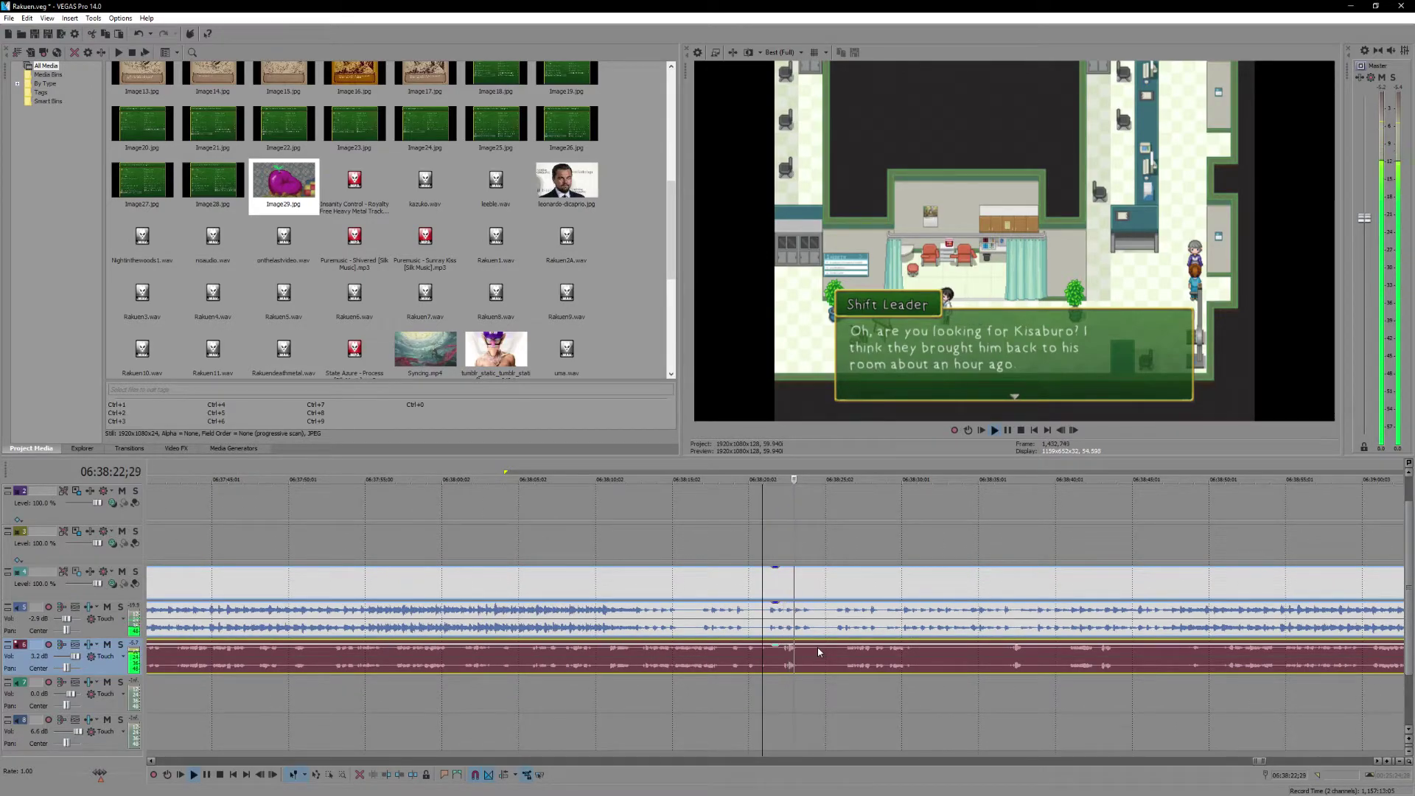
key(Return)
scroll(818, 652, up, 3)
key(space)
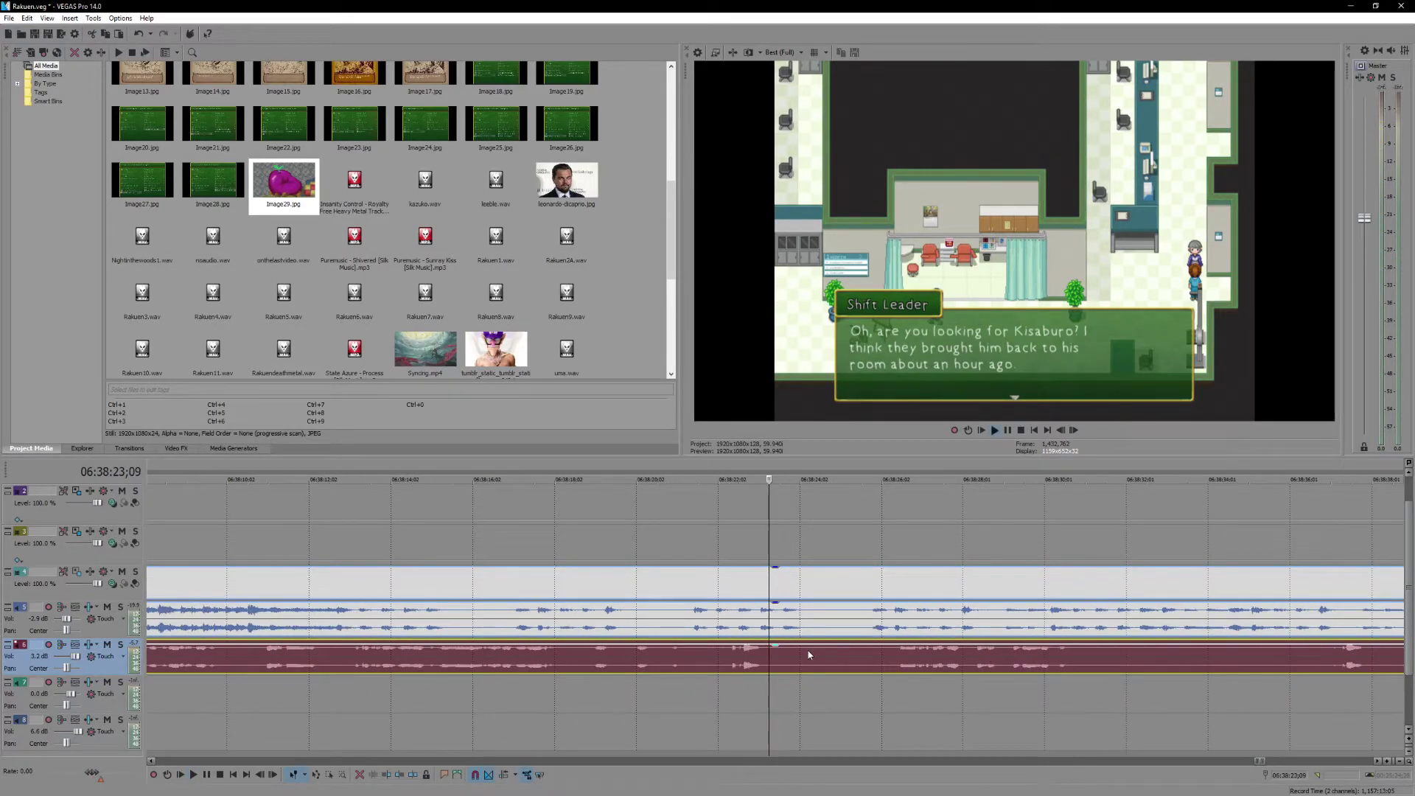
scroll(846, 671, down, 3)
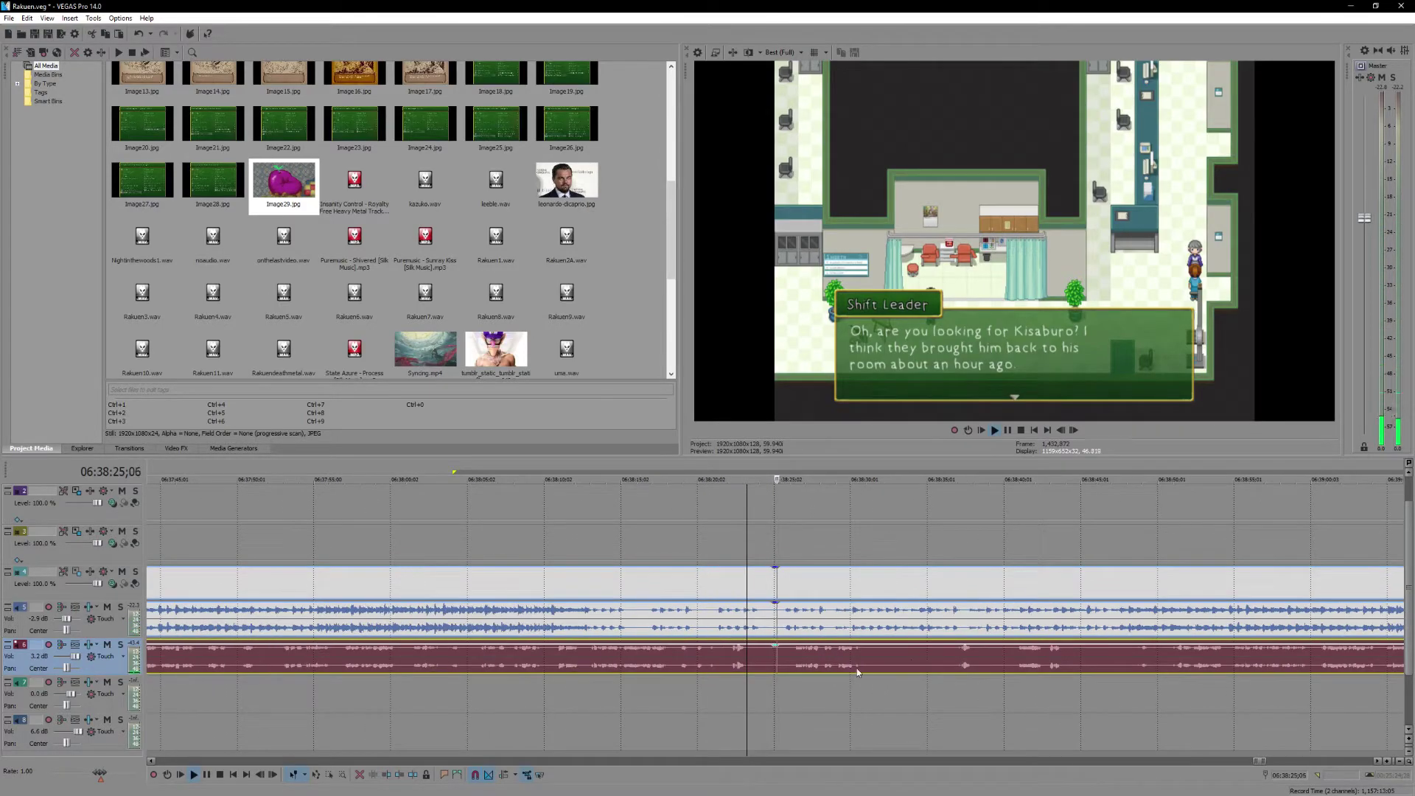
scroll(847, 668, down, 2)
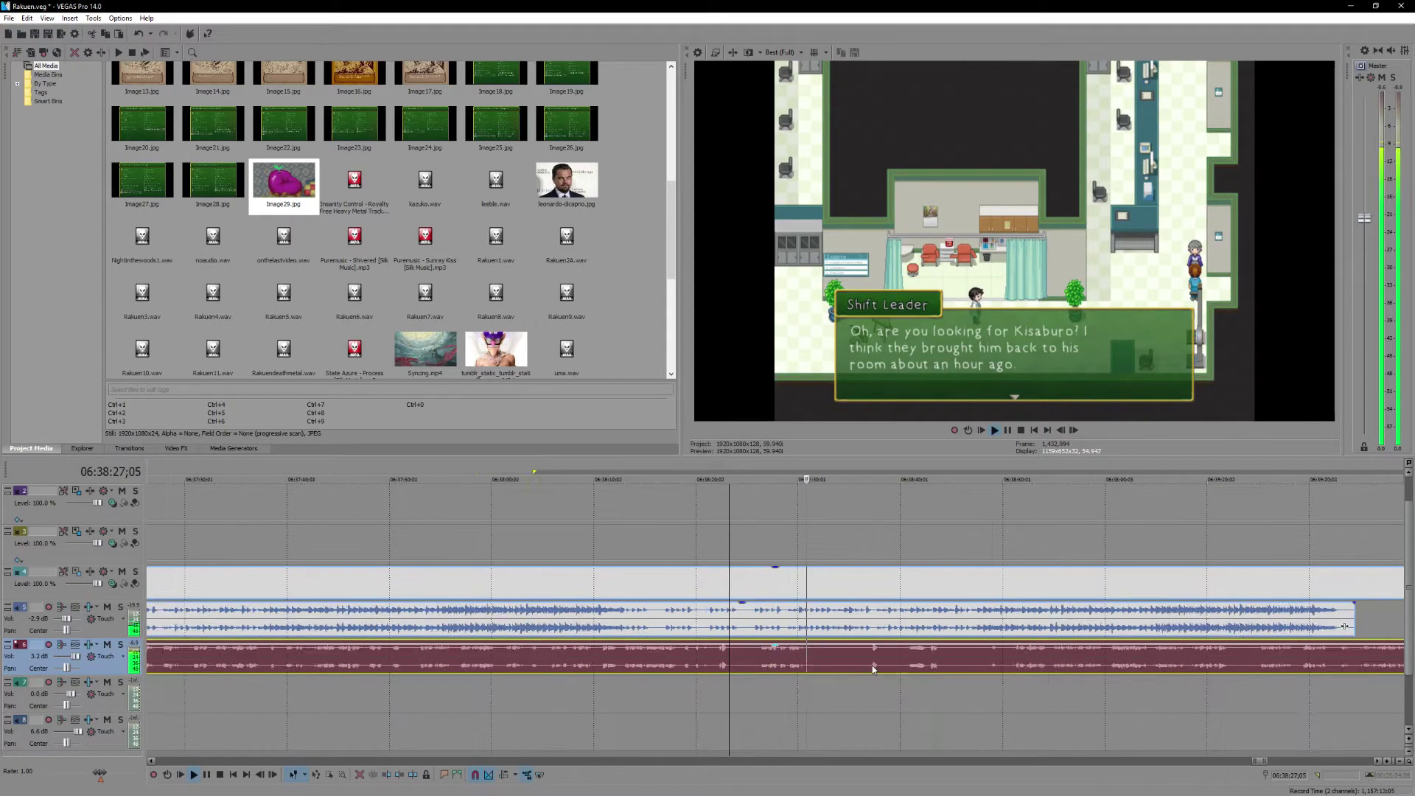
scroll(683, 663, up, 3)
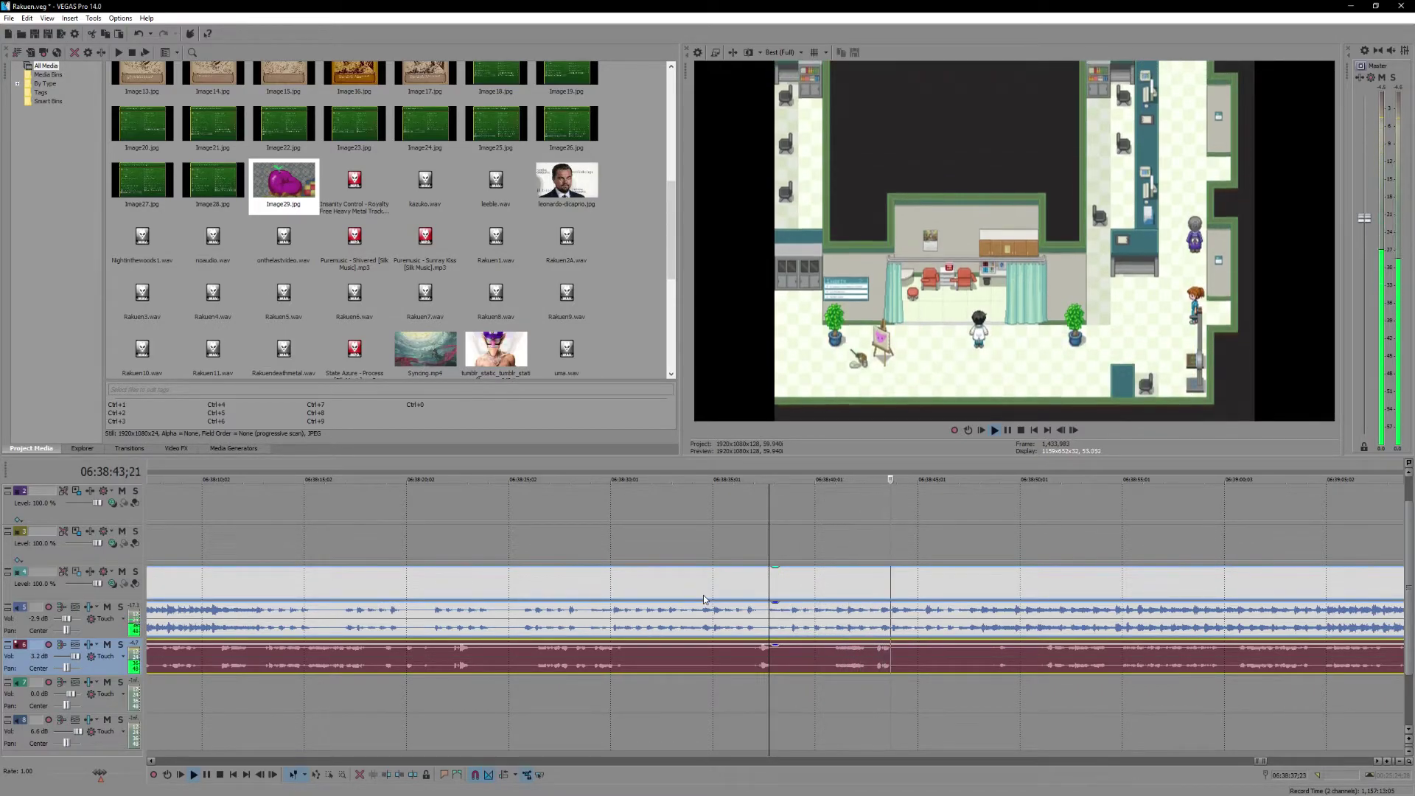
key(Return)
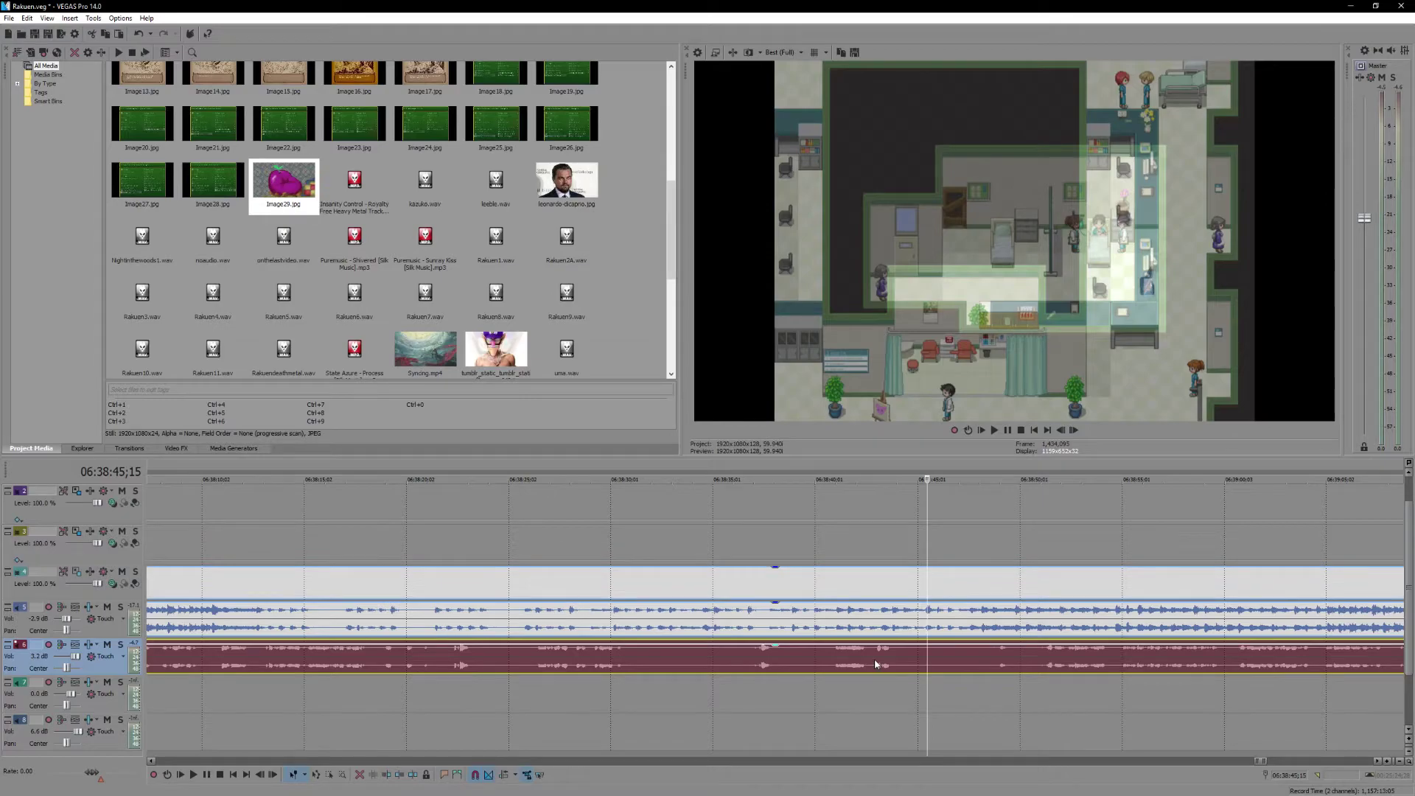
- Play the patient room entrance from about 06:38:45;25 to 06:38:49;09, pausing near 06:38:46;26, to locate the commentary to cut
scroll(873, 666, down, 2)
key(Right)
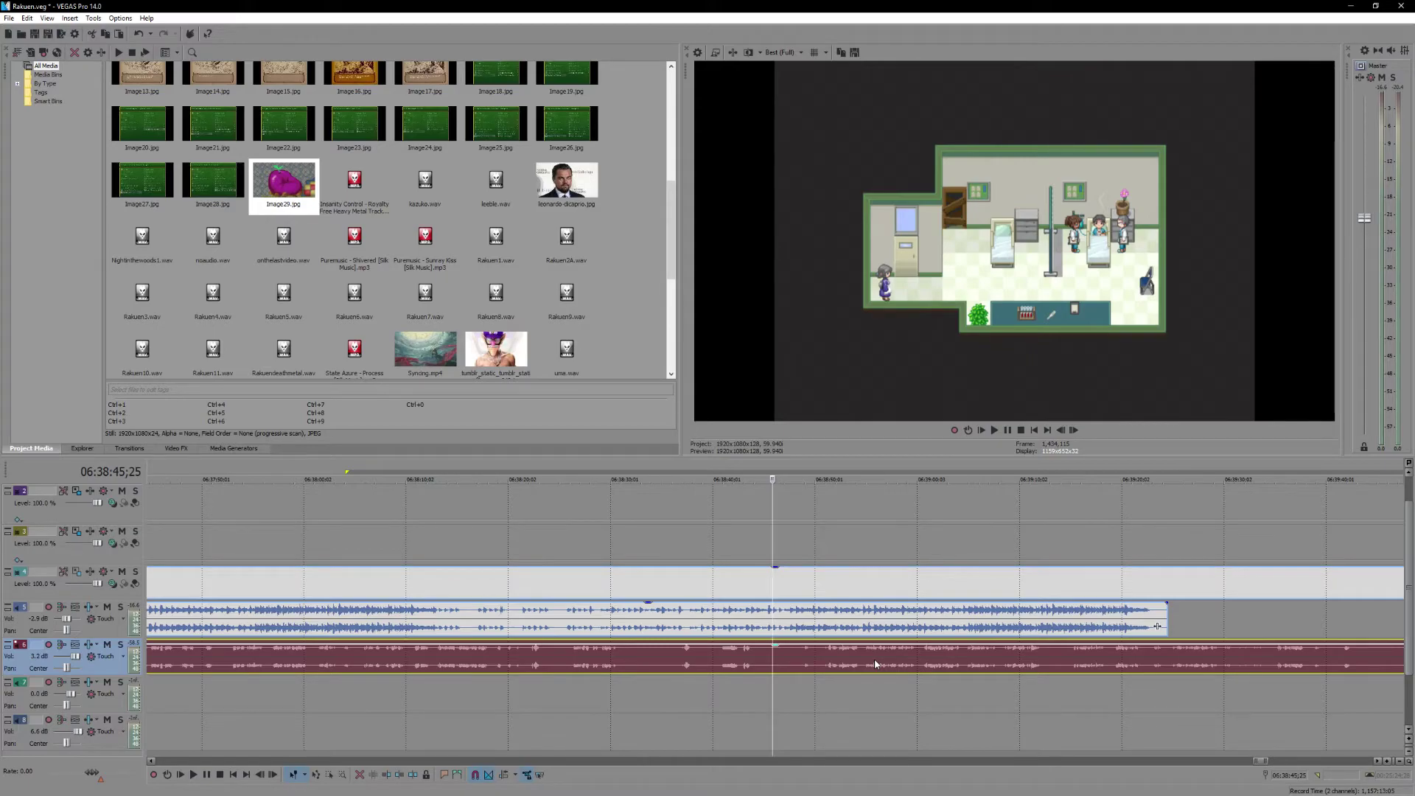
key(space)
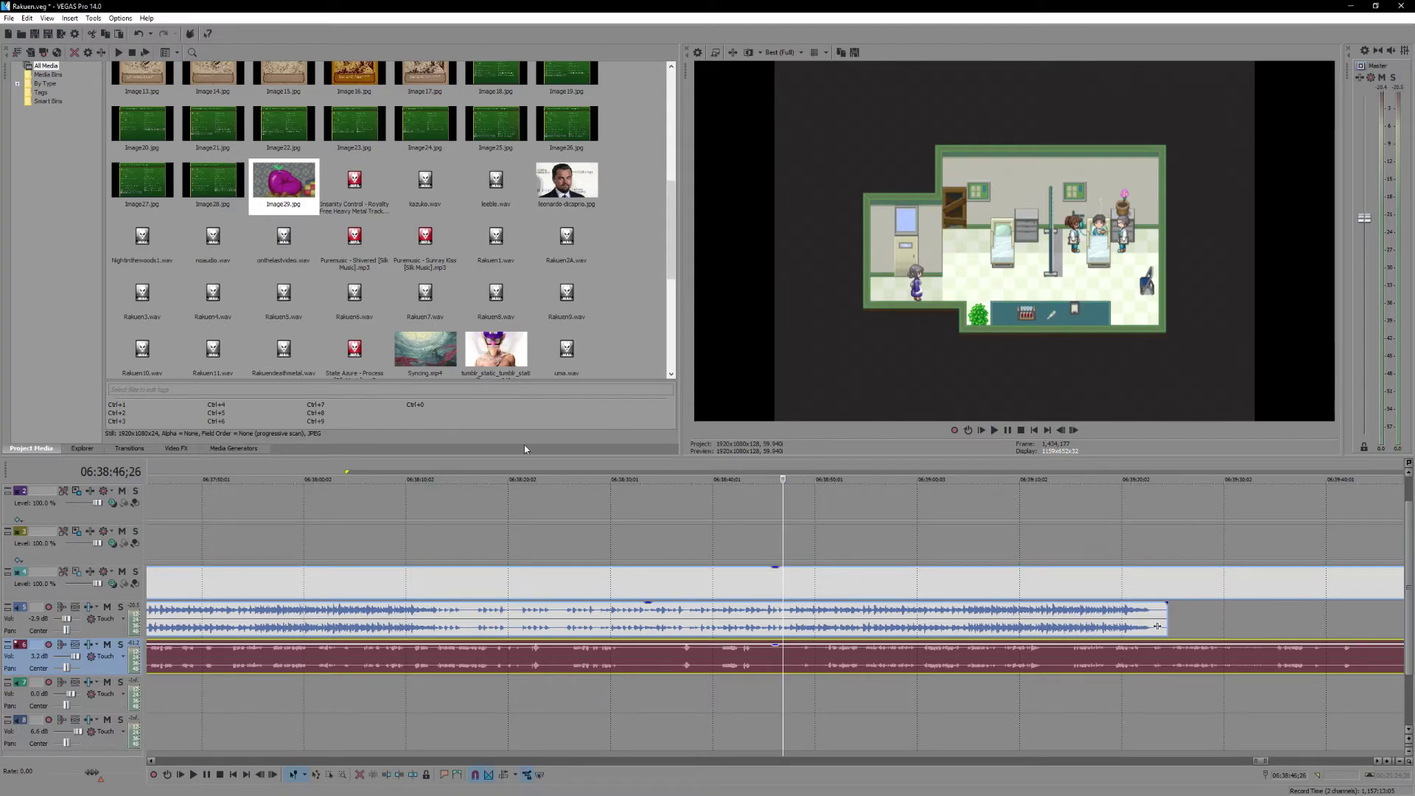
scroll(851, 670, up, 1)
scroll(851, 669, down, 3)
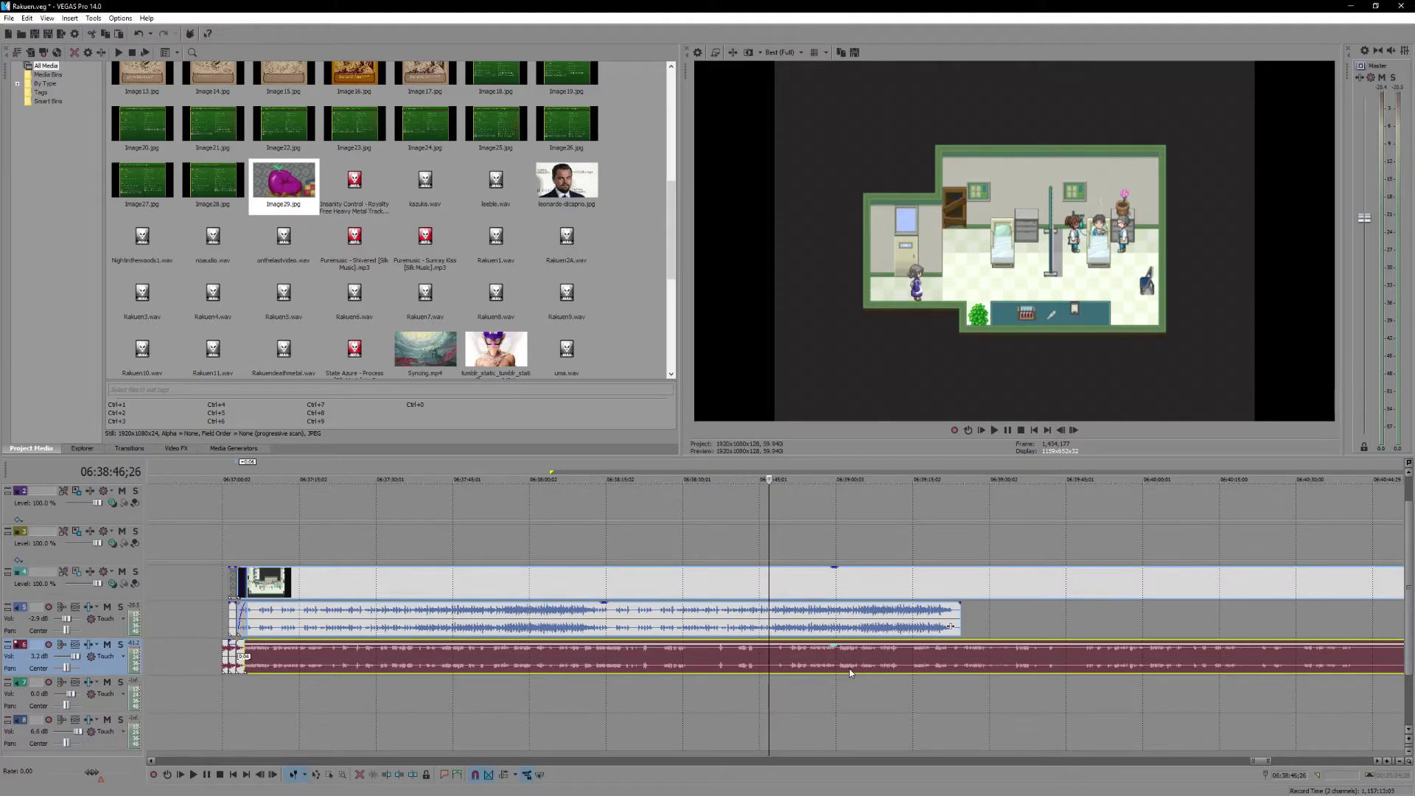
key(space)
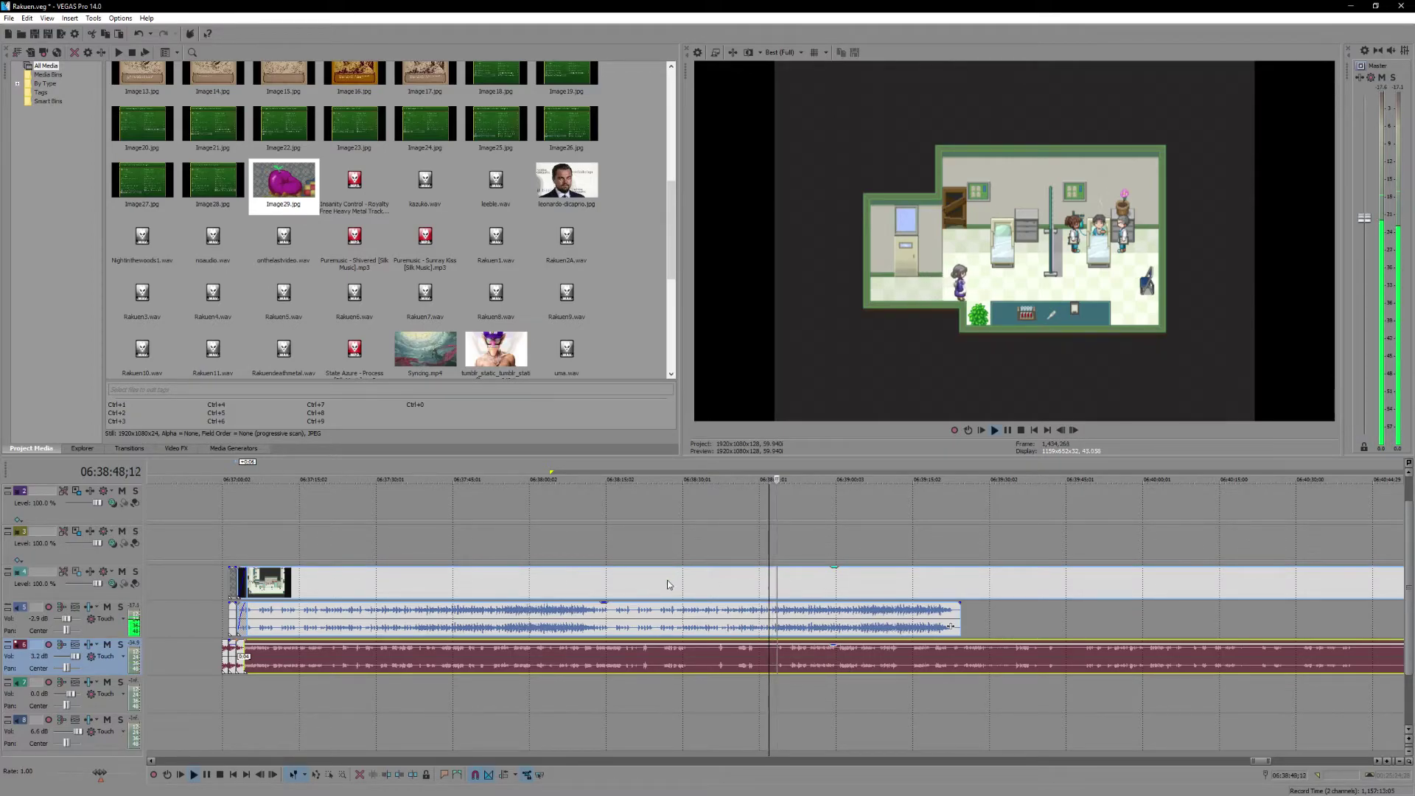
key(Return)
scroll(733, 656, up, 3)
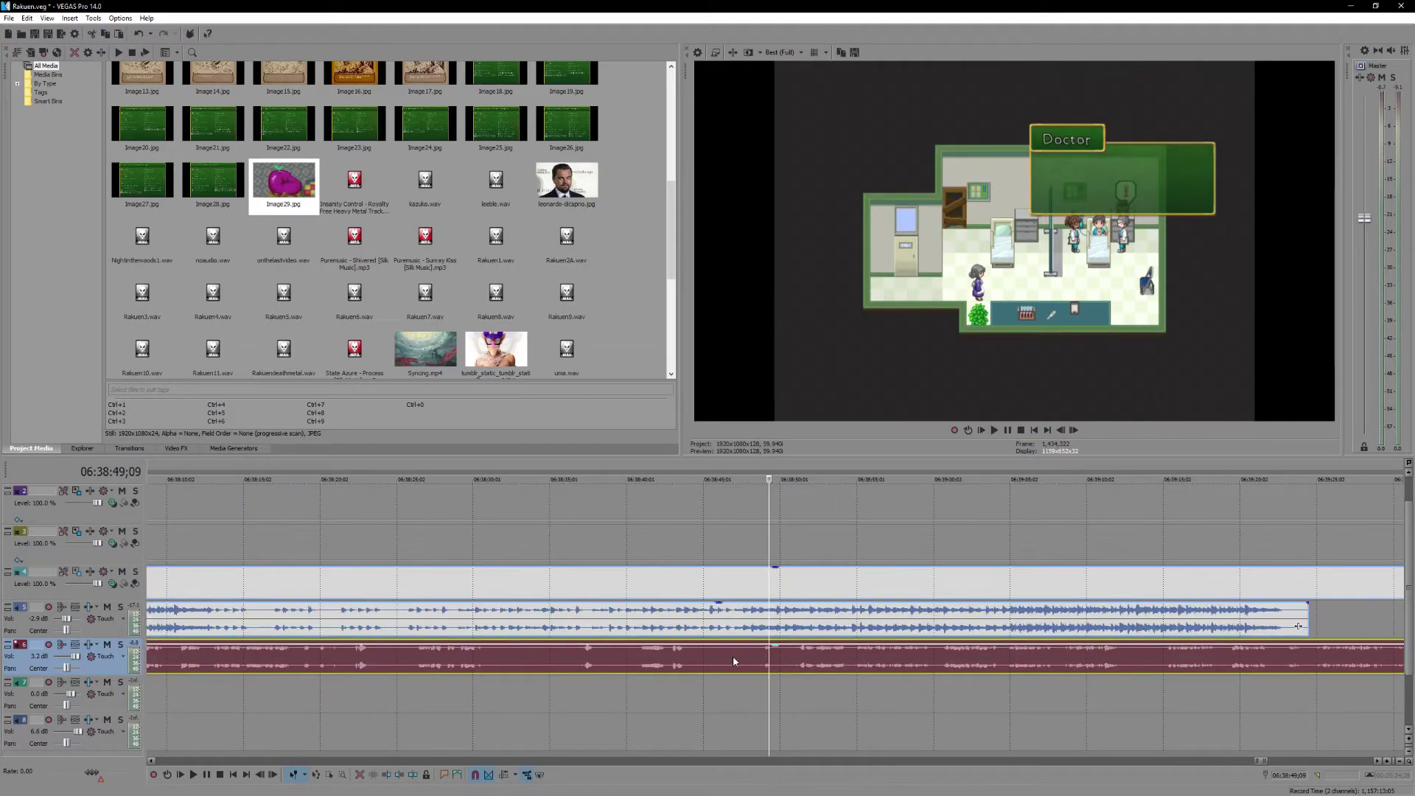
- Split the commentary clip at 06:38:46;29 and trim the second part's start to about 06:38:50;21
click(732, 656)
key(s)
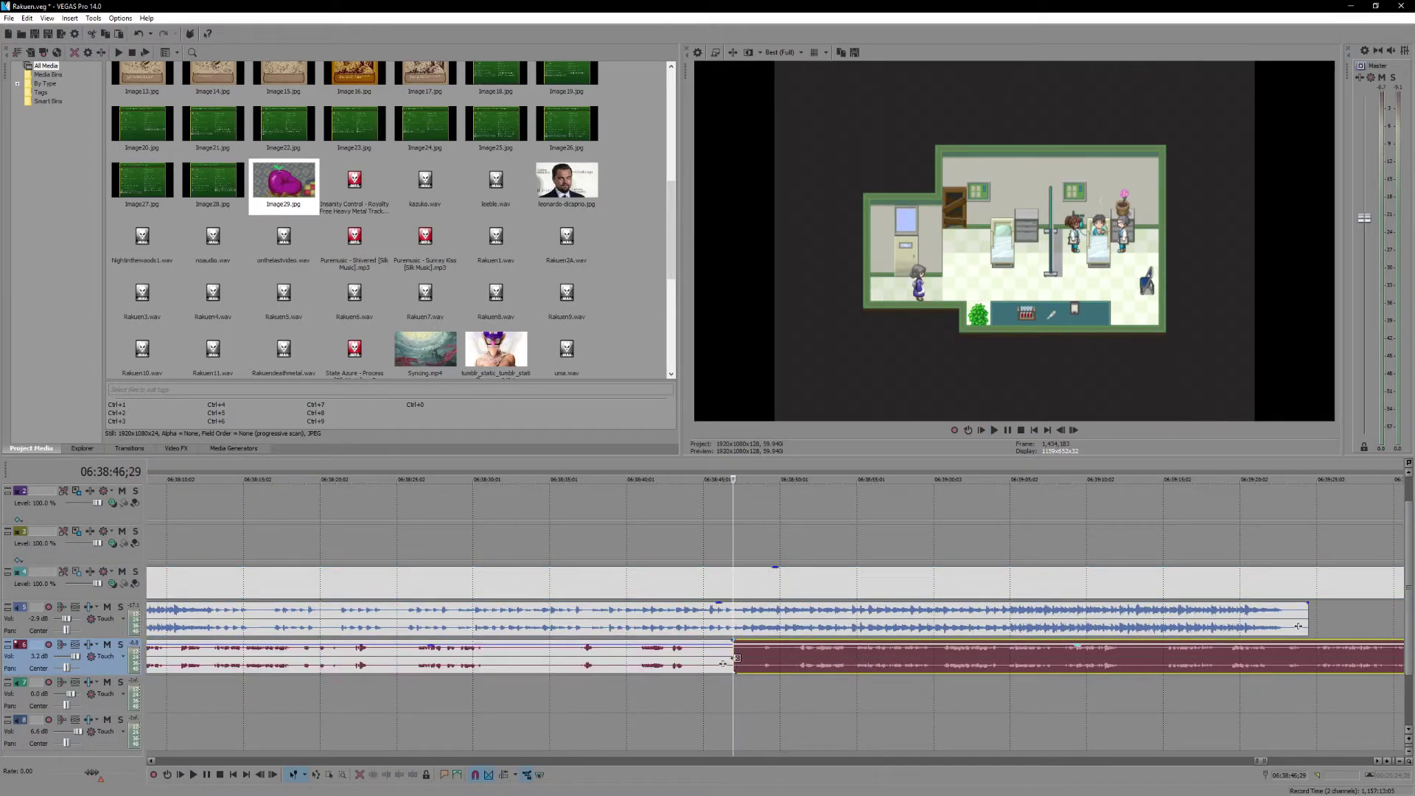
drag(737, 662, 792, 658)
- Play the Doctor and Kisaburo dialogue from 06:38:46;29 to about 06:38:58, pausing near 06:38:49, to check the commentary cut
key(space)
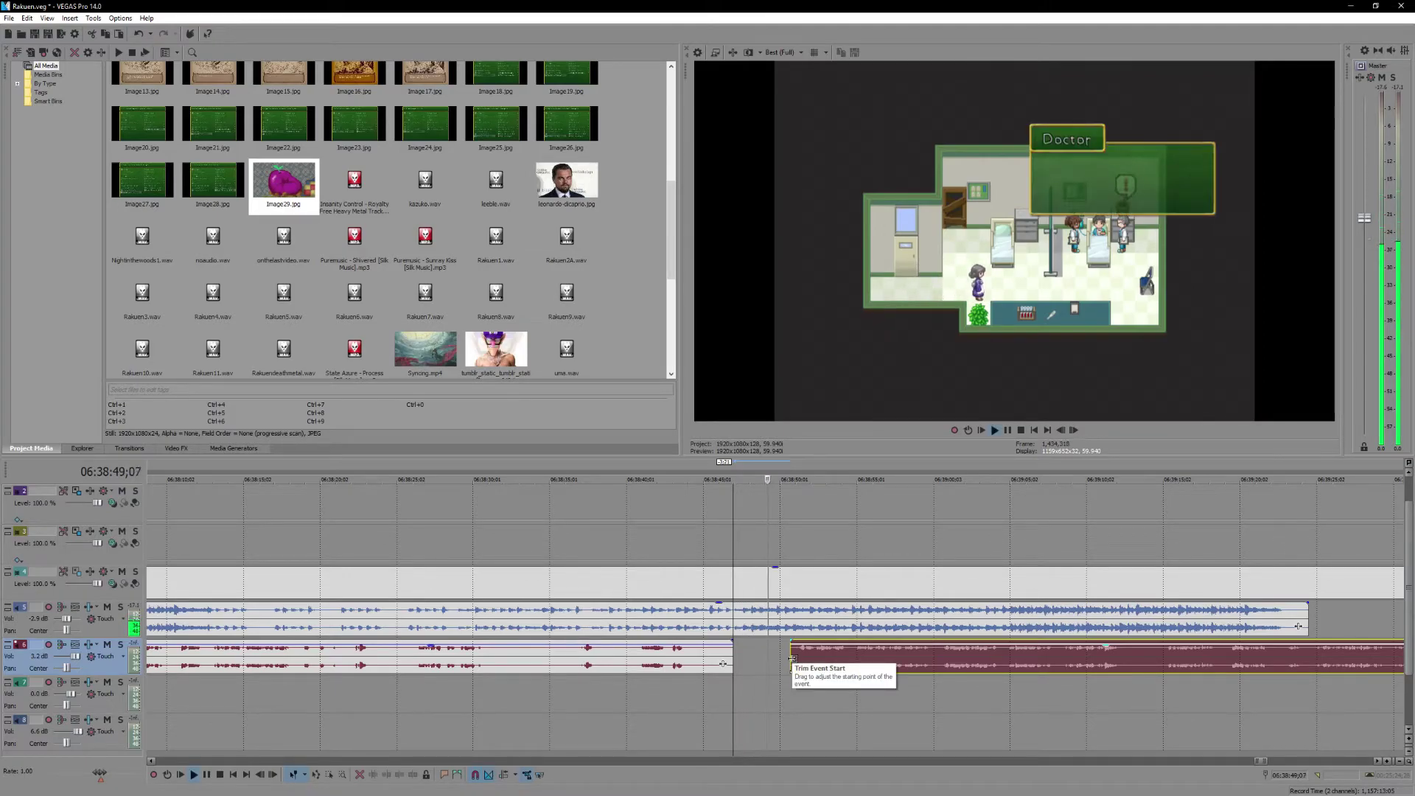
key(Return)
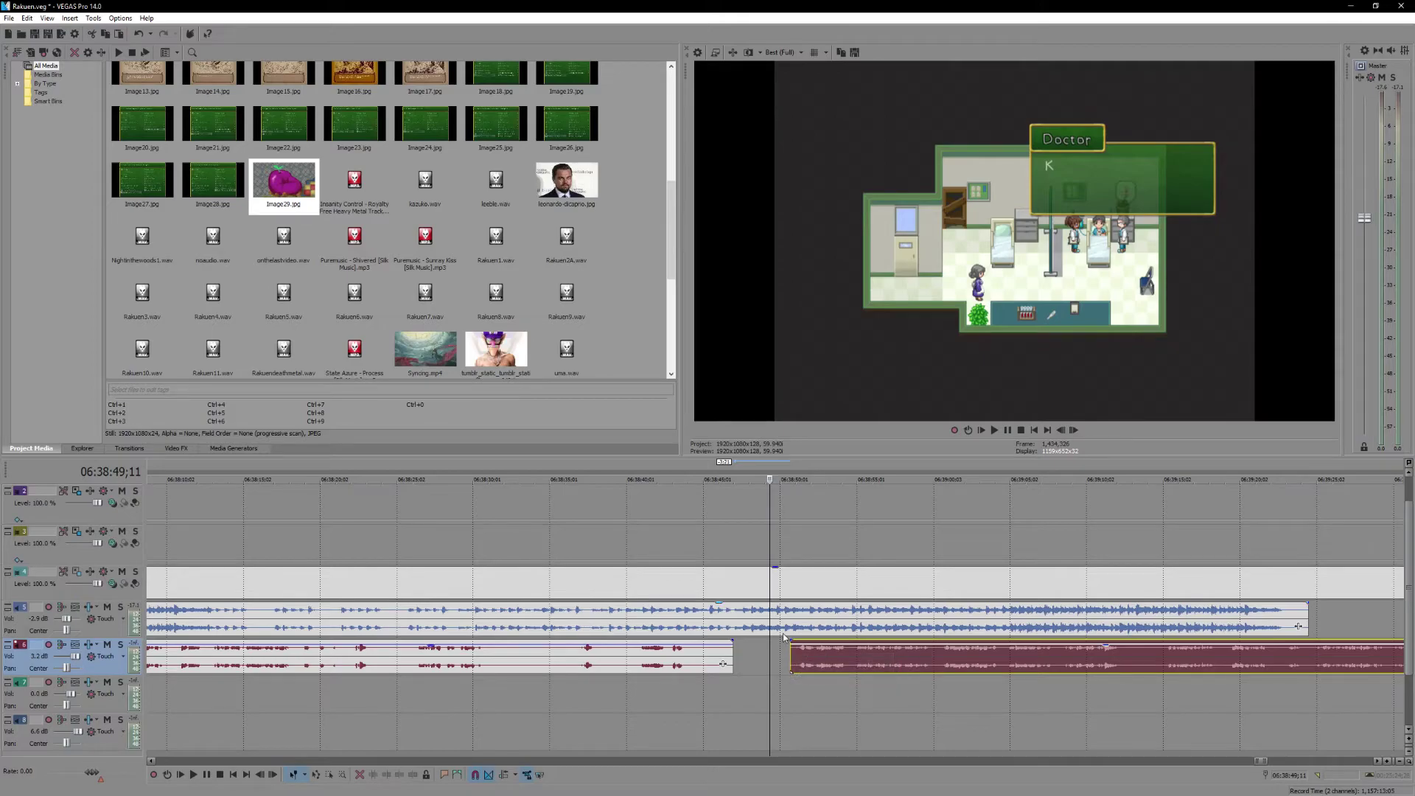
scroll(998, 665, up, 4)
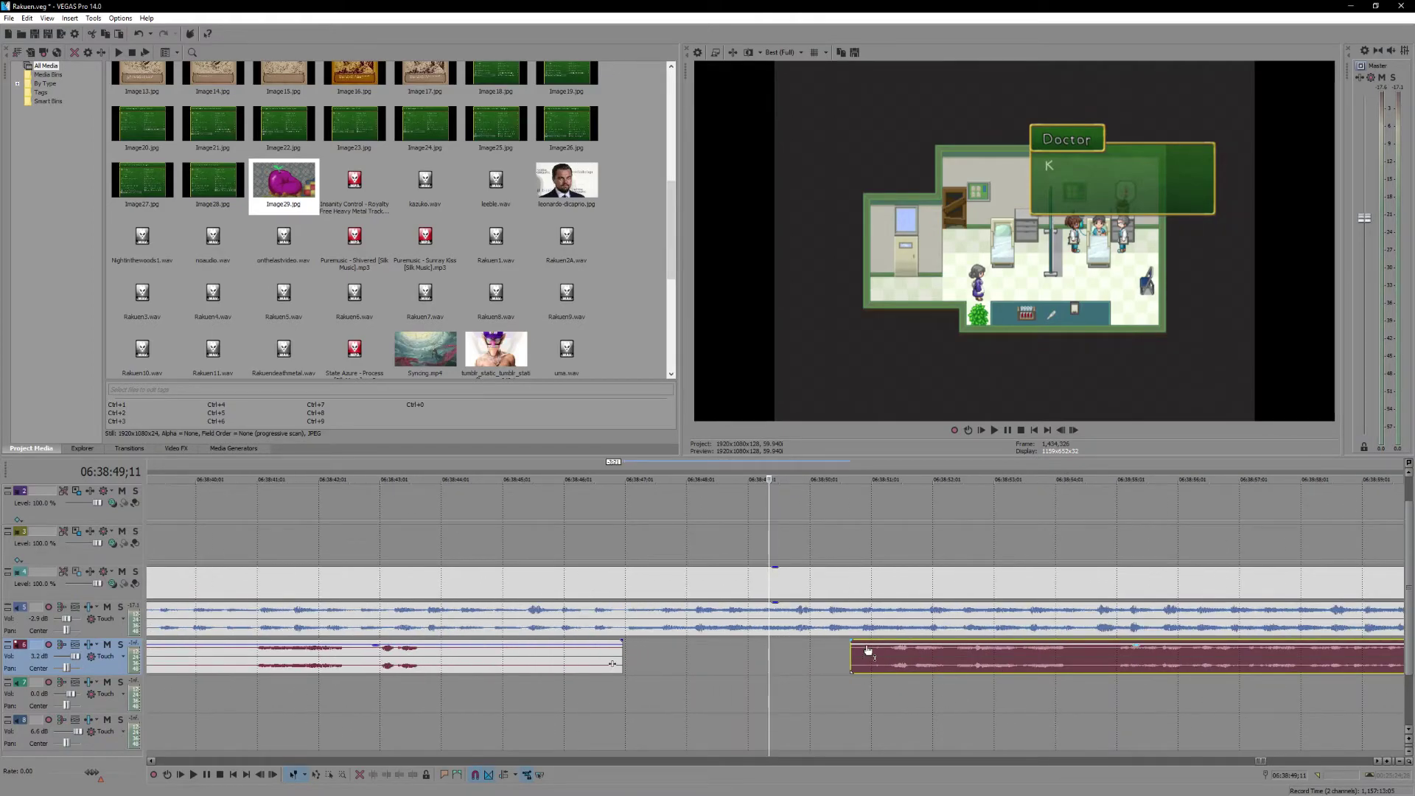
key(space)
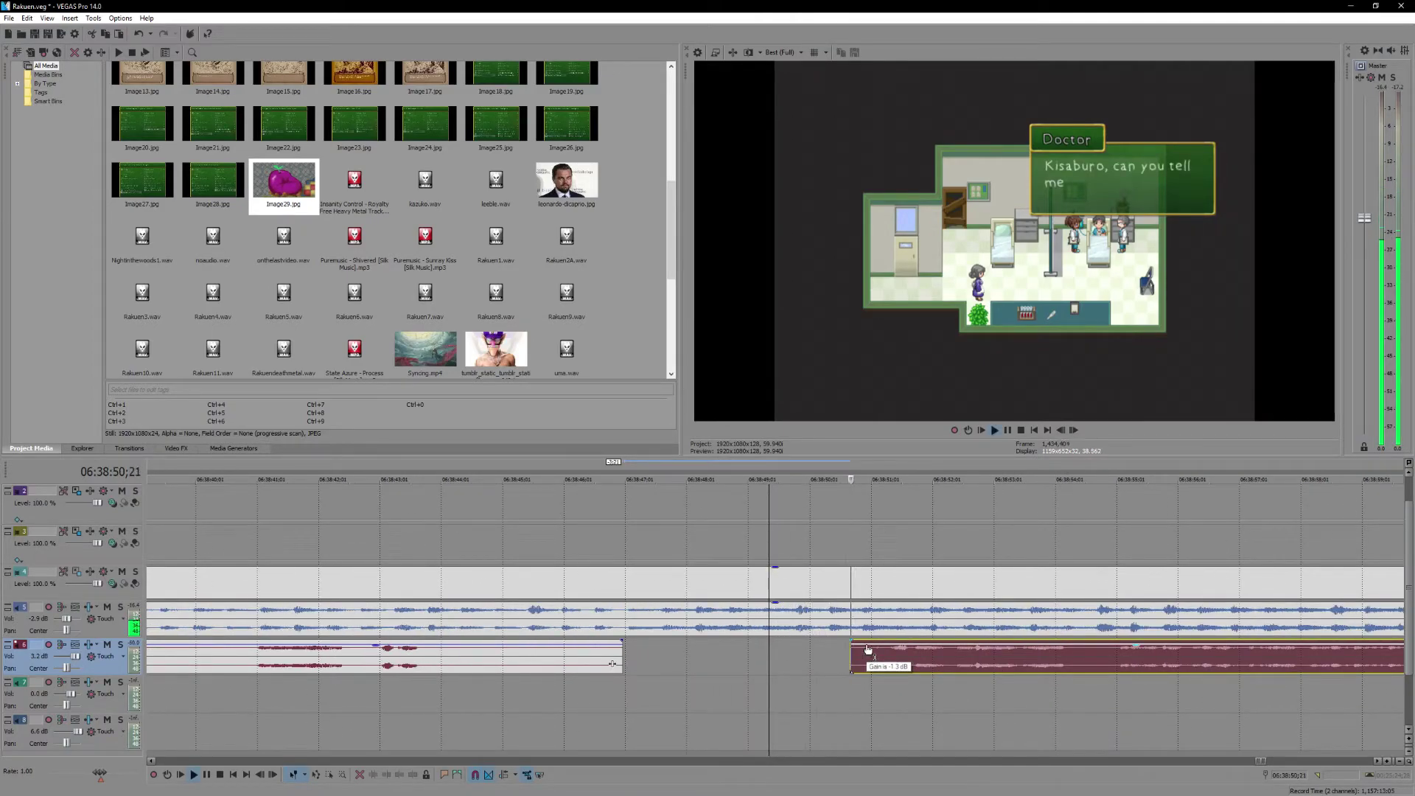
scroll(868, 648, down, 6)
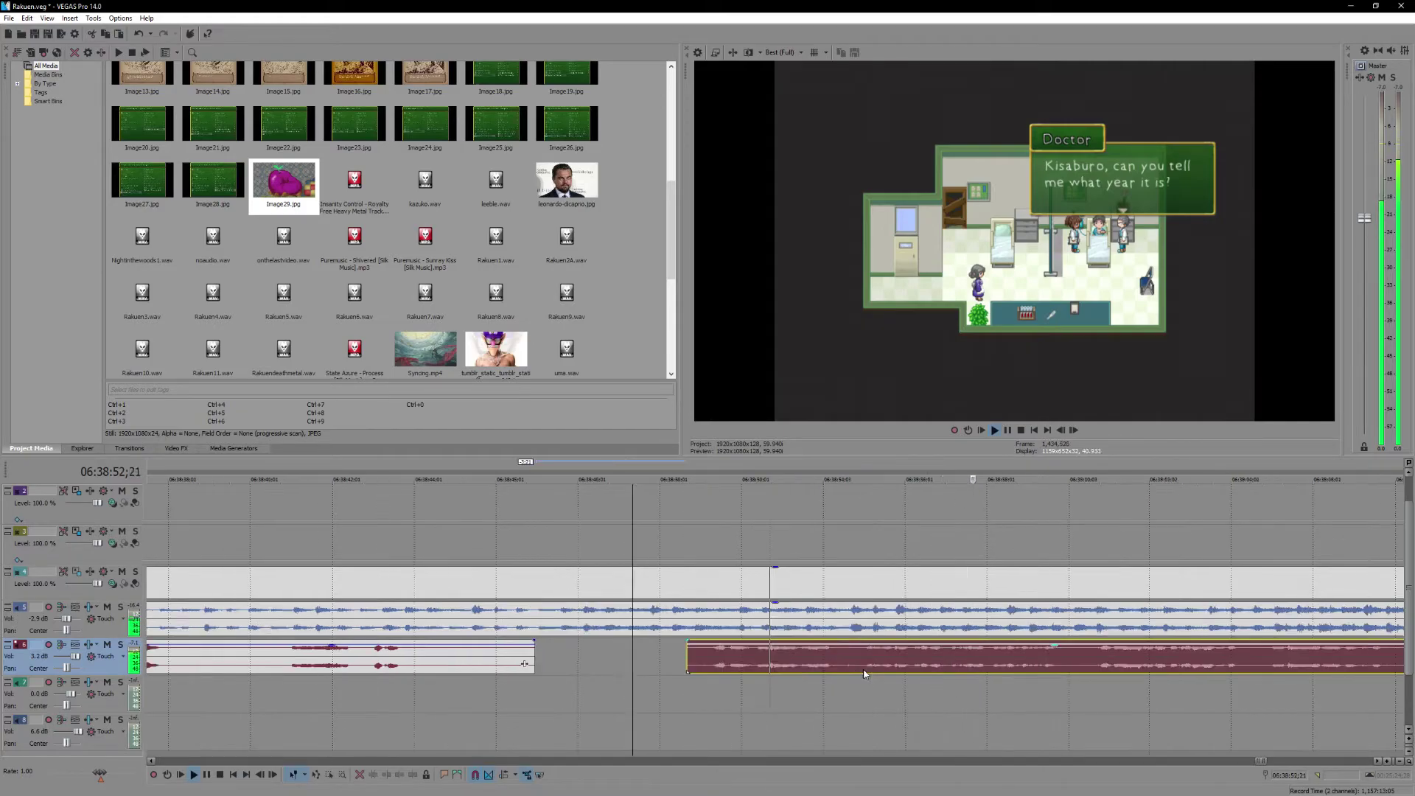
scroll(885, 665, up, 2)
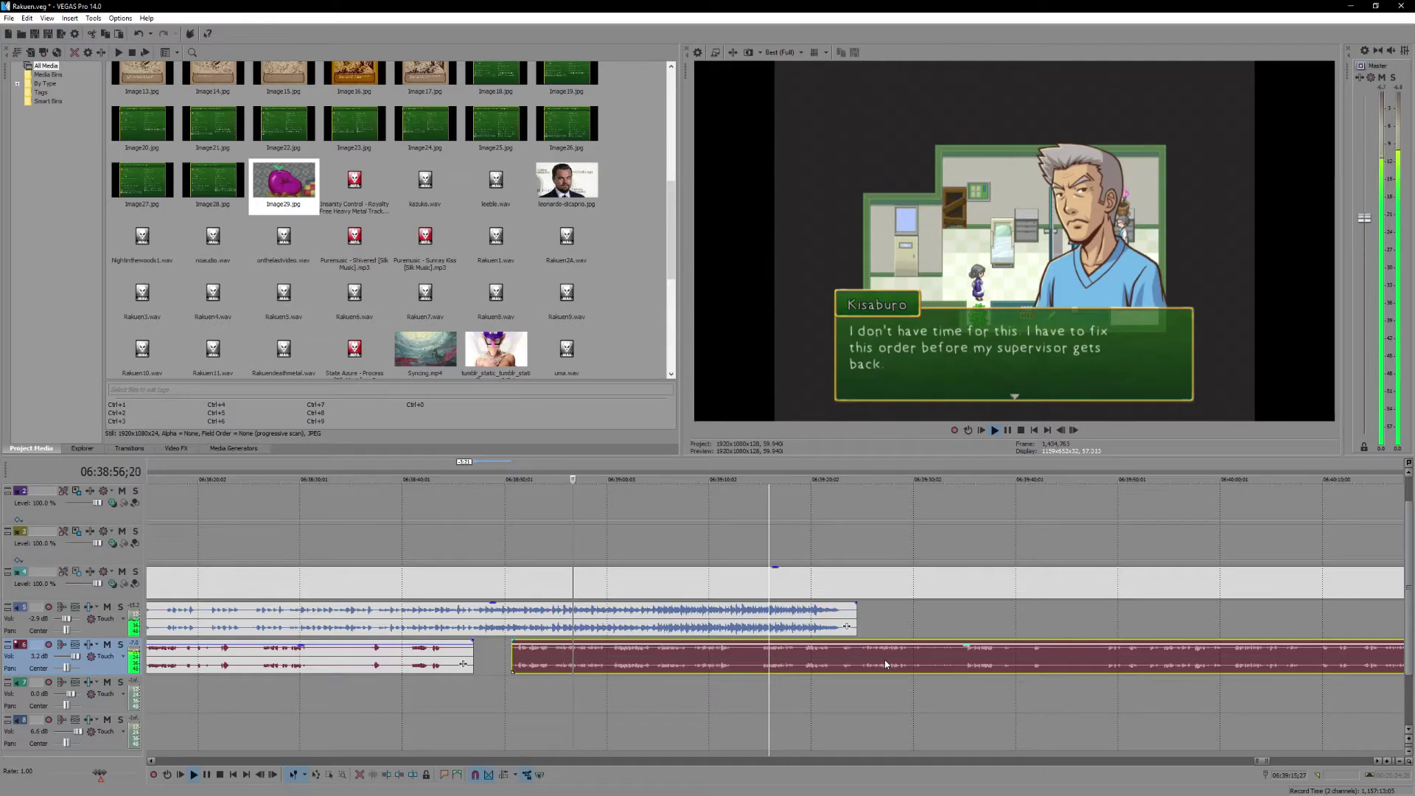
key(space)
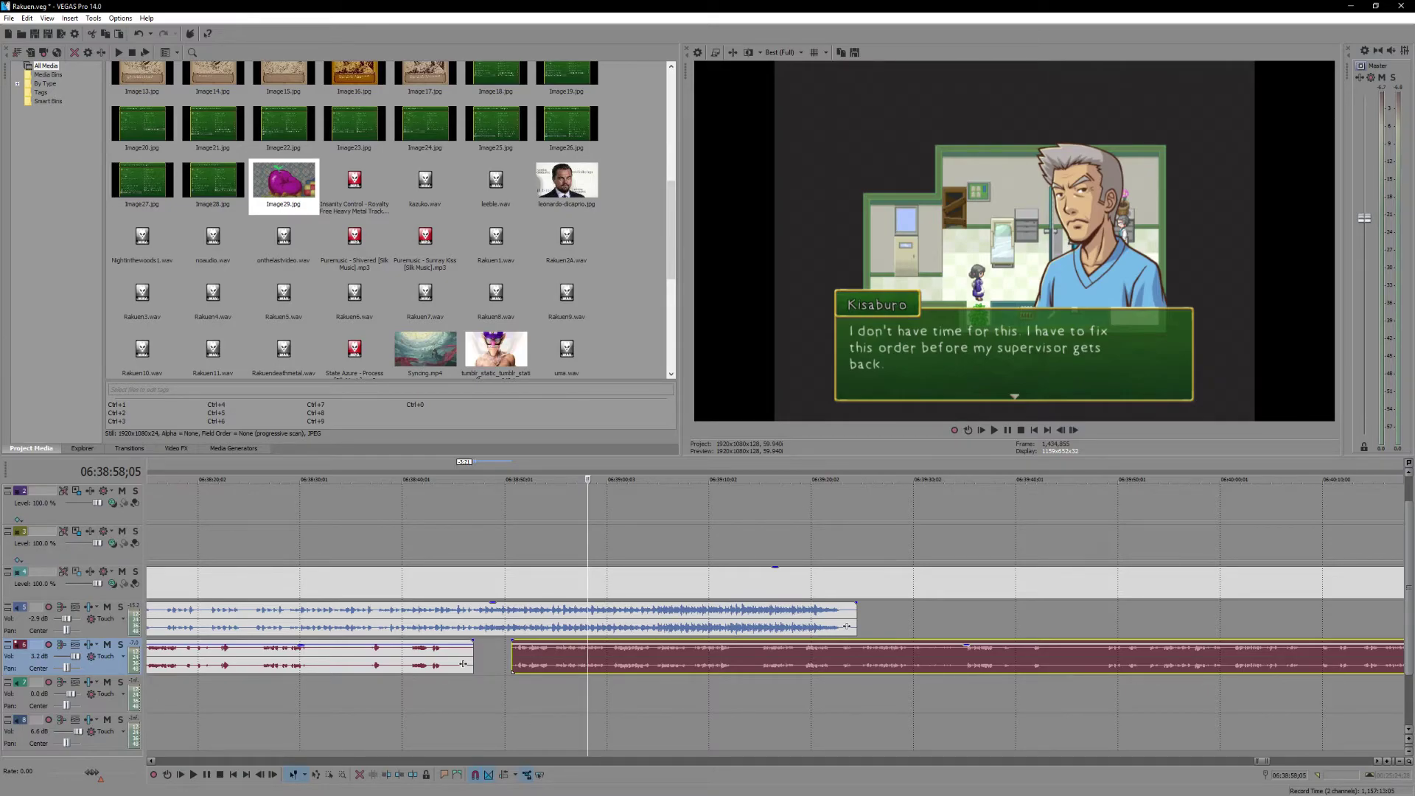
- Play the dialogue from 06:38:58;06 to about 06:39:10, pausing near 06:39:07, to review the following commentary
scroll(688, 693, up, 5)
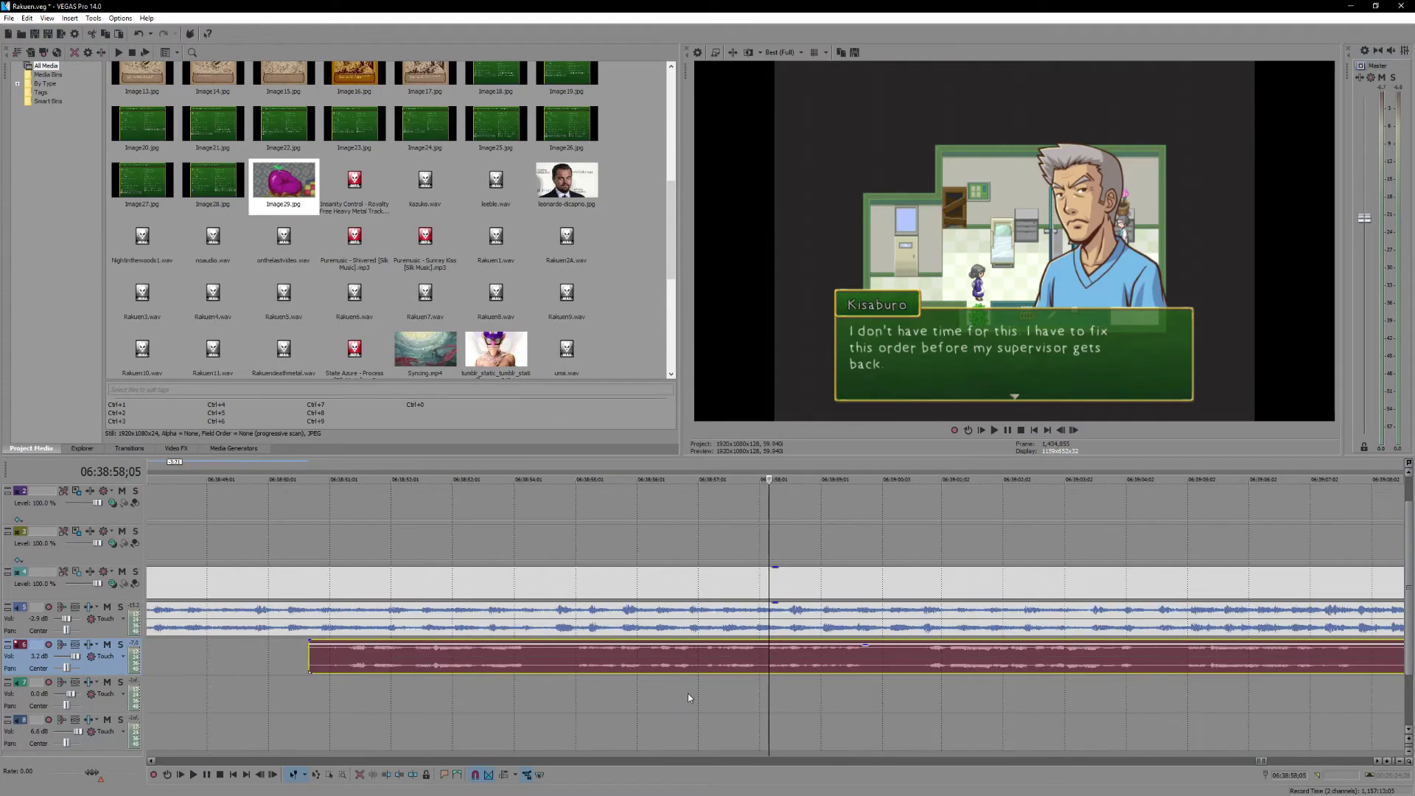
click(771, 657)
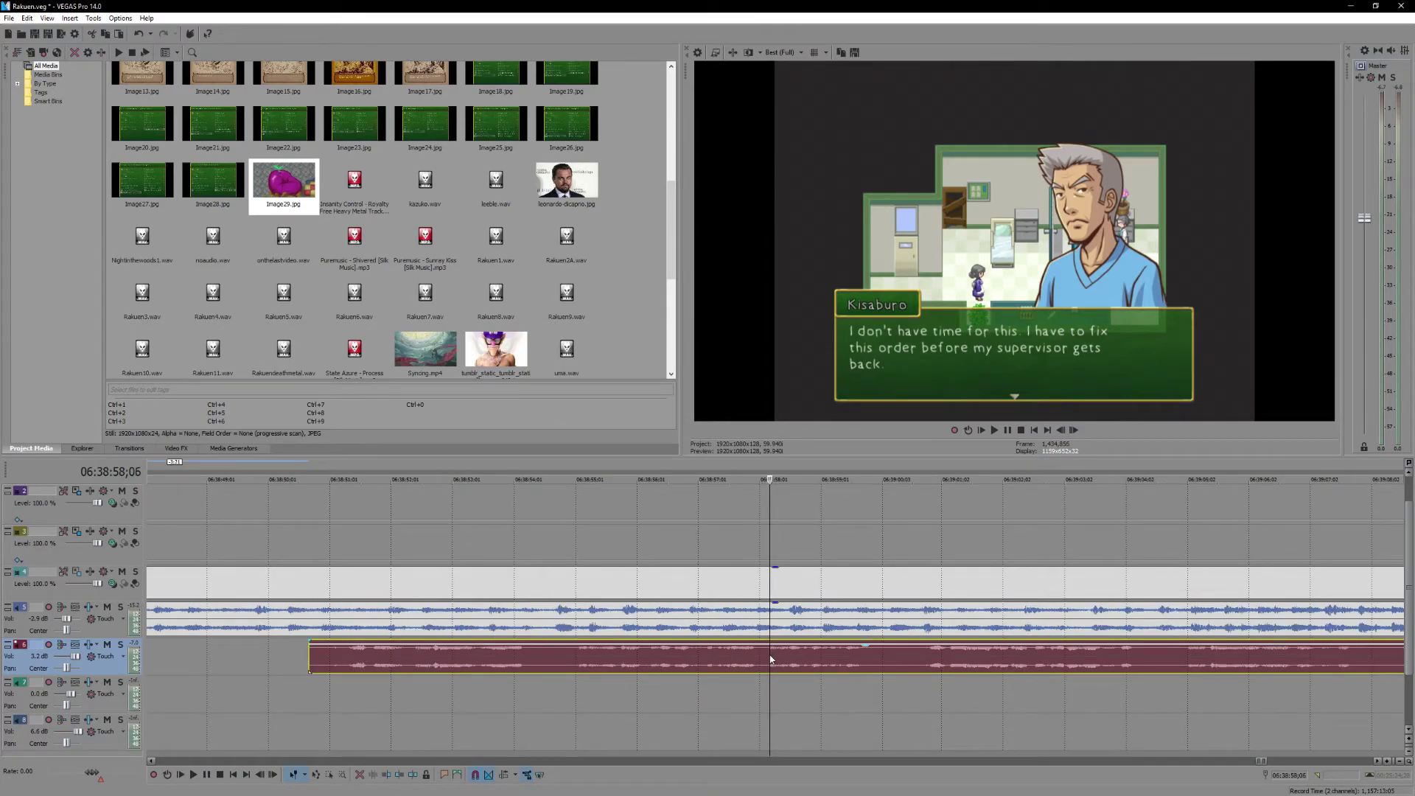
key(space)
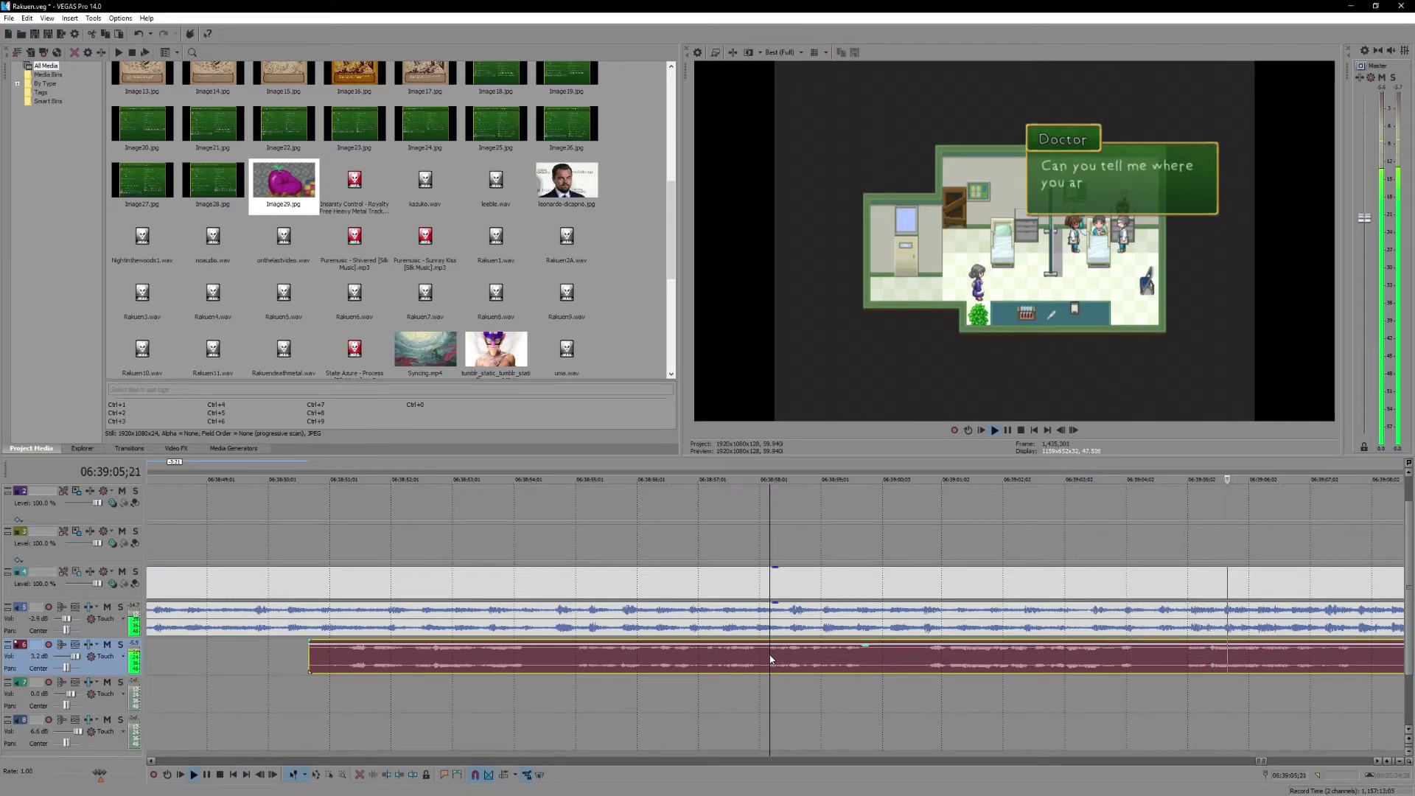
key(Return)
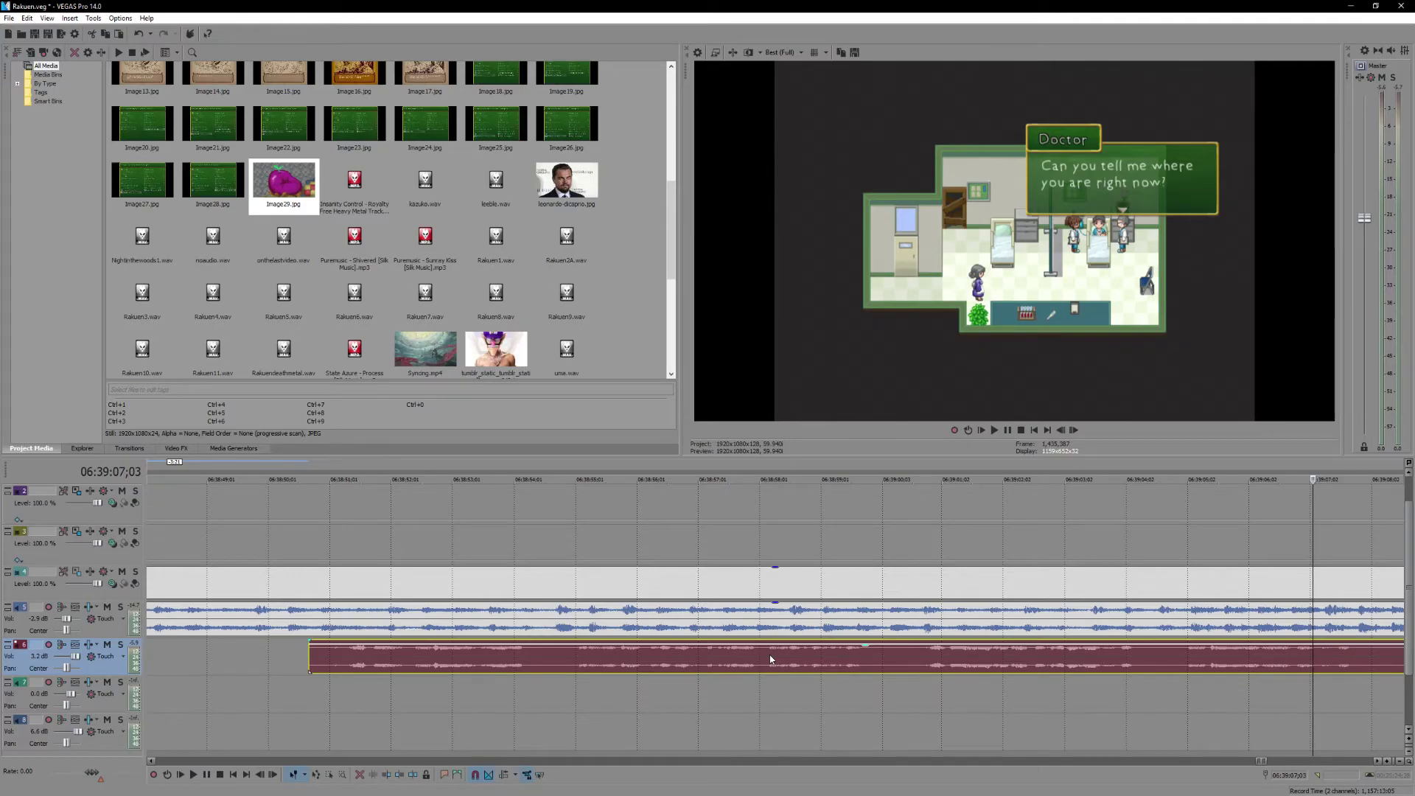
scroll(770, 658, right, 5)
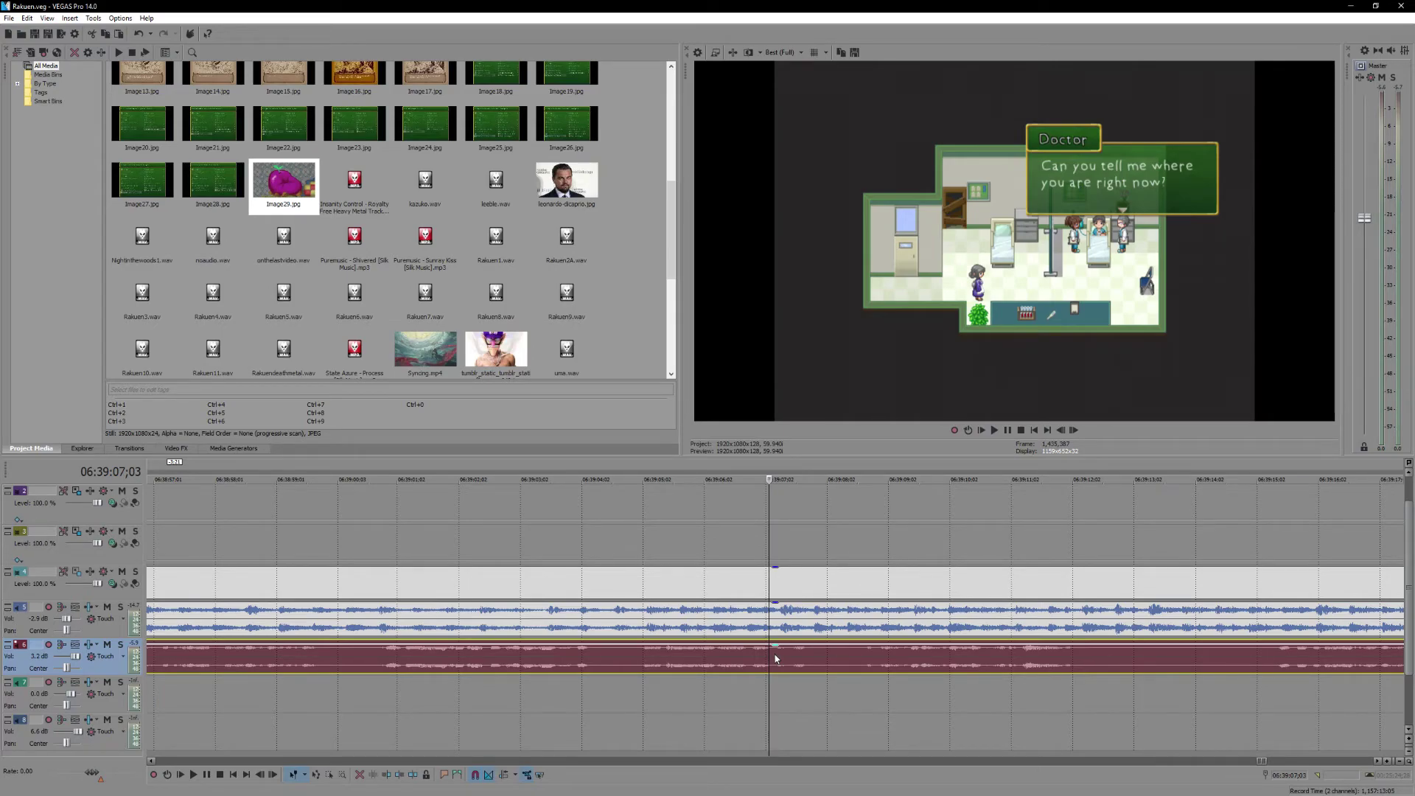
key(space)
scroll(811, 663, down, 4)
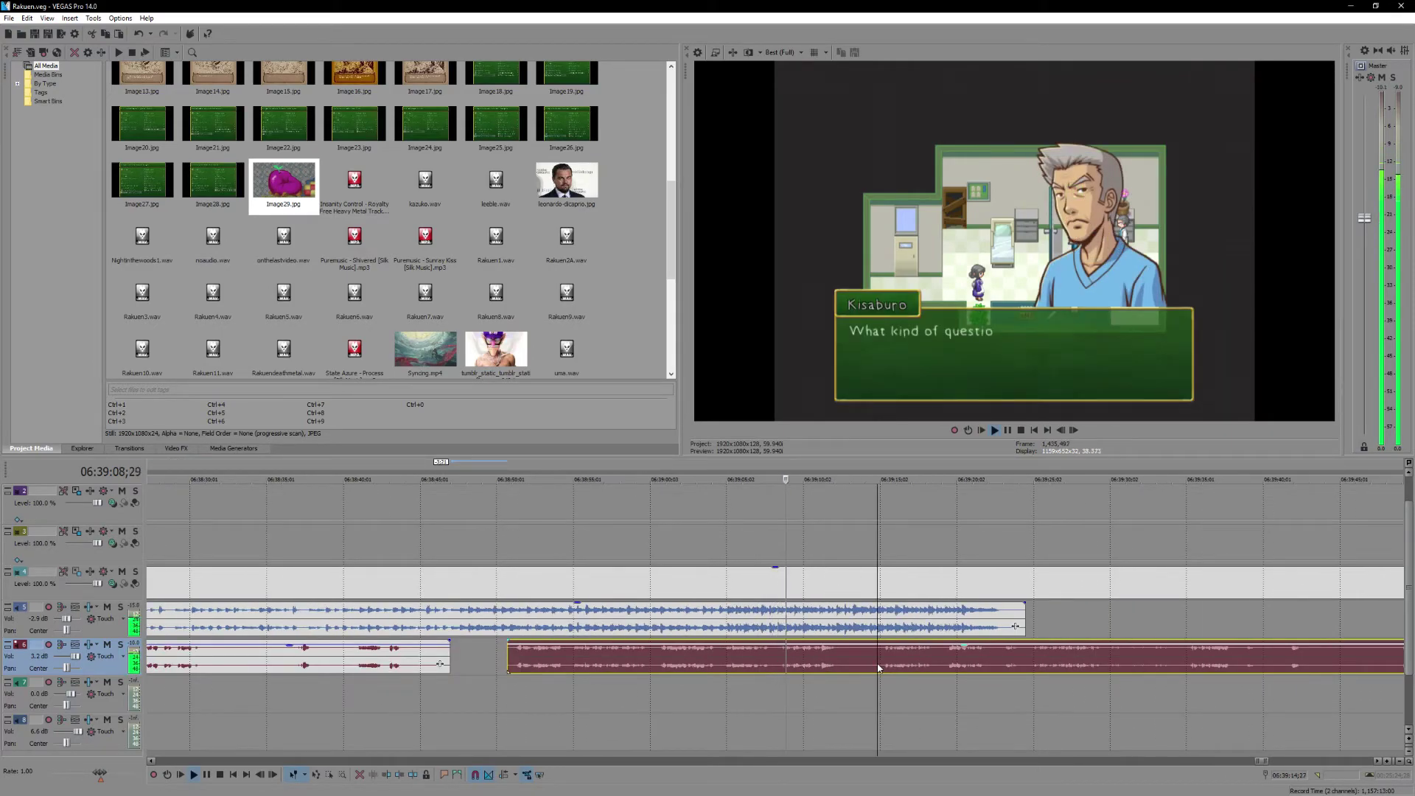
scroll(679, 631, down, 4)
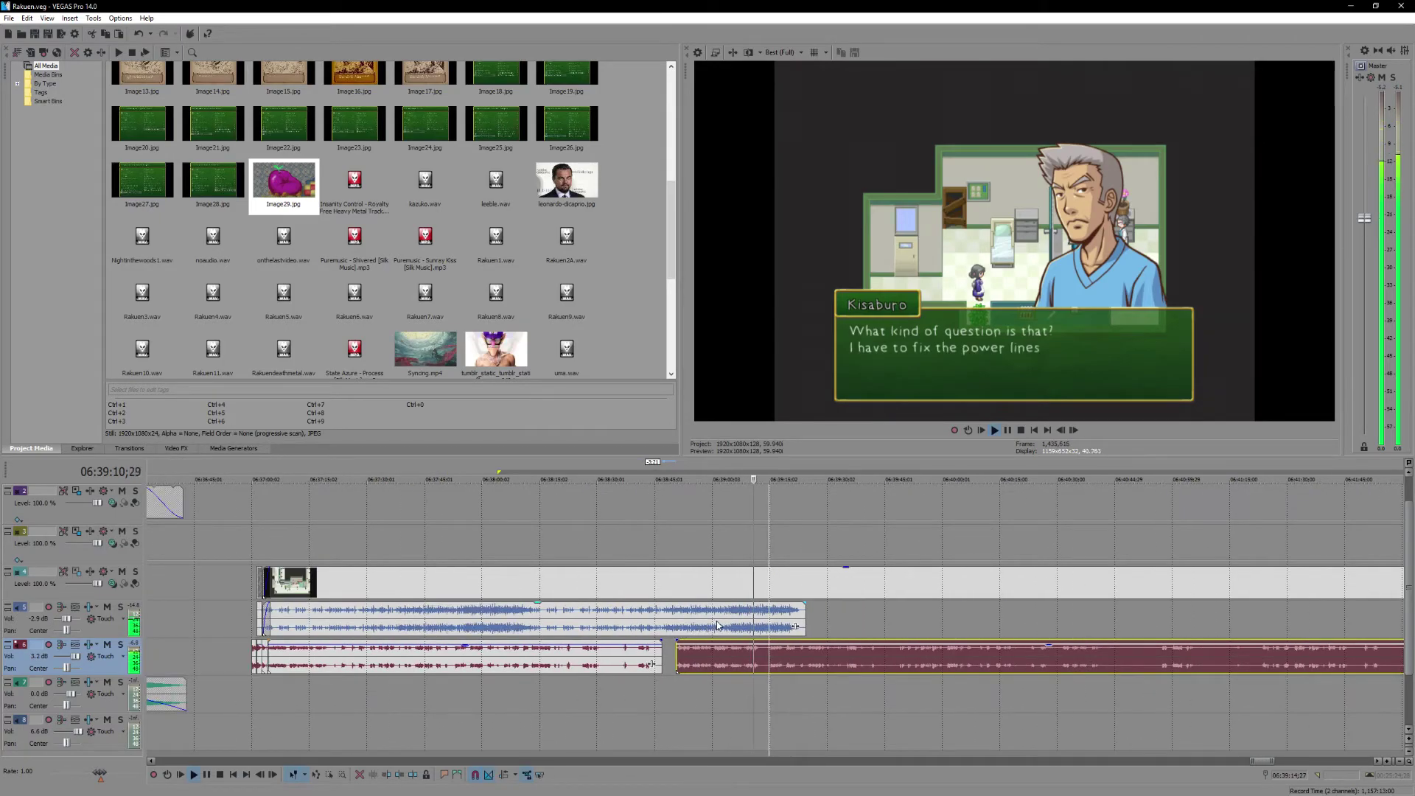
- Try to duplicate the hospital video and audio together after the end of the audio clip, and undo the copy
click(679, 631)
scroll(679, 632, up, 5)
scroll(778, 622, down, 10)
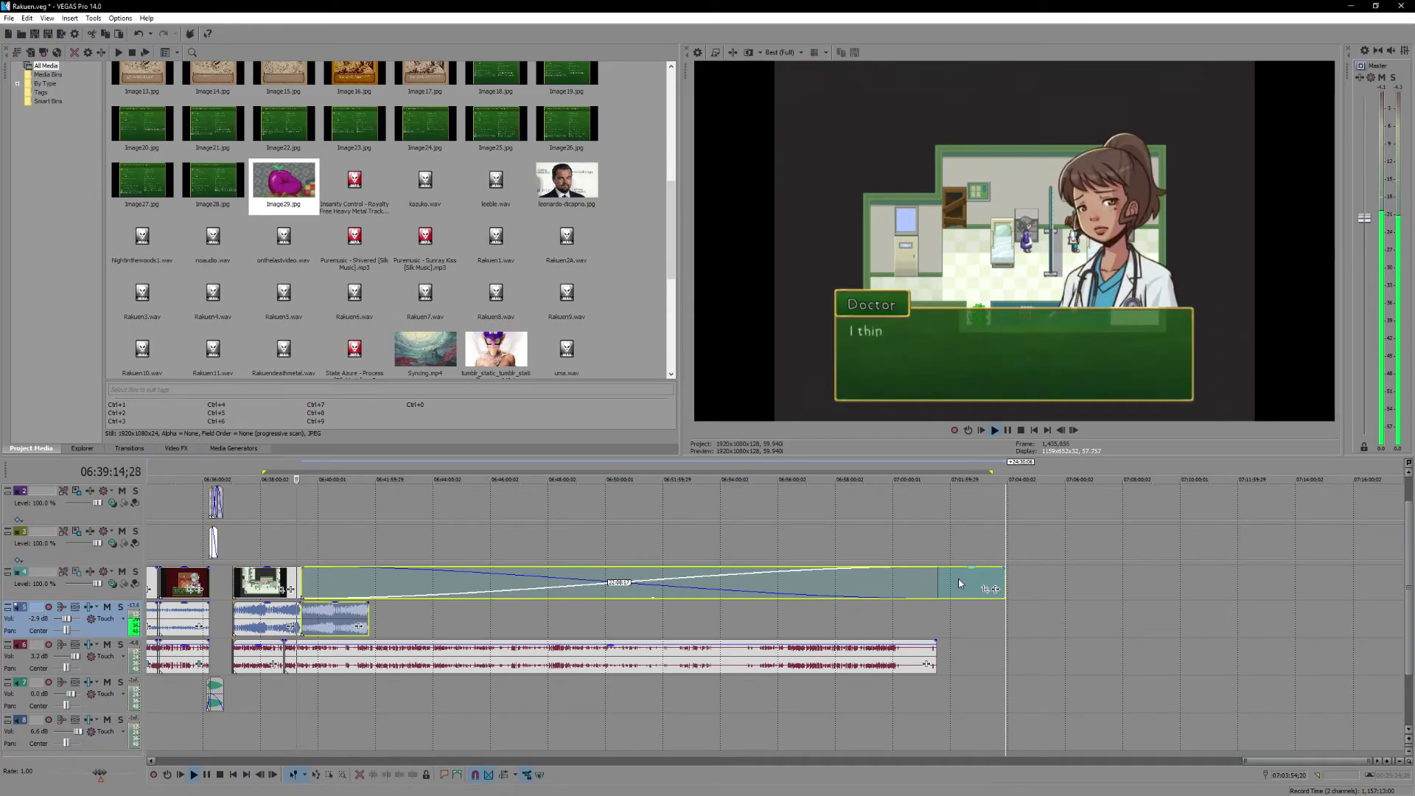
key(ctrl+z)
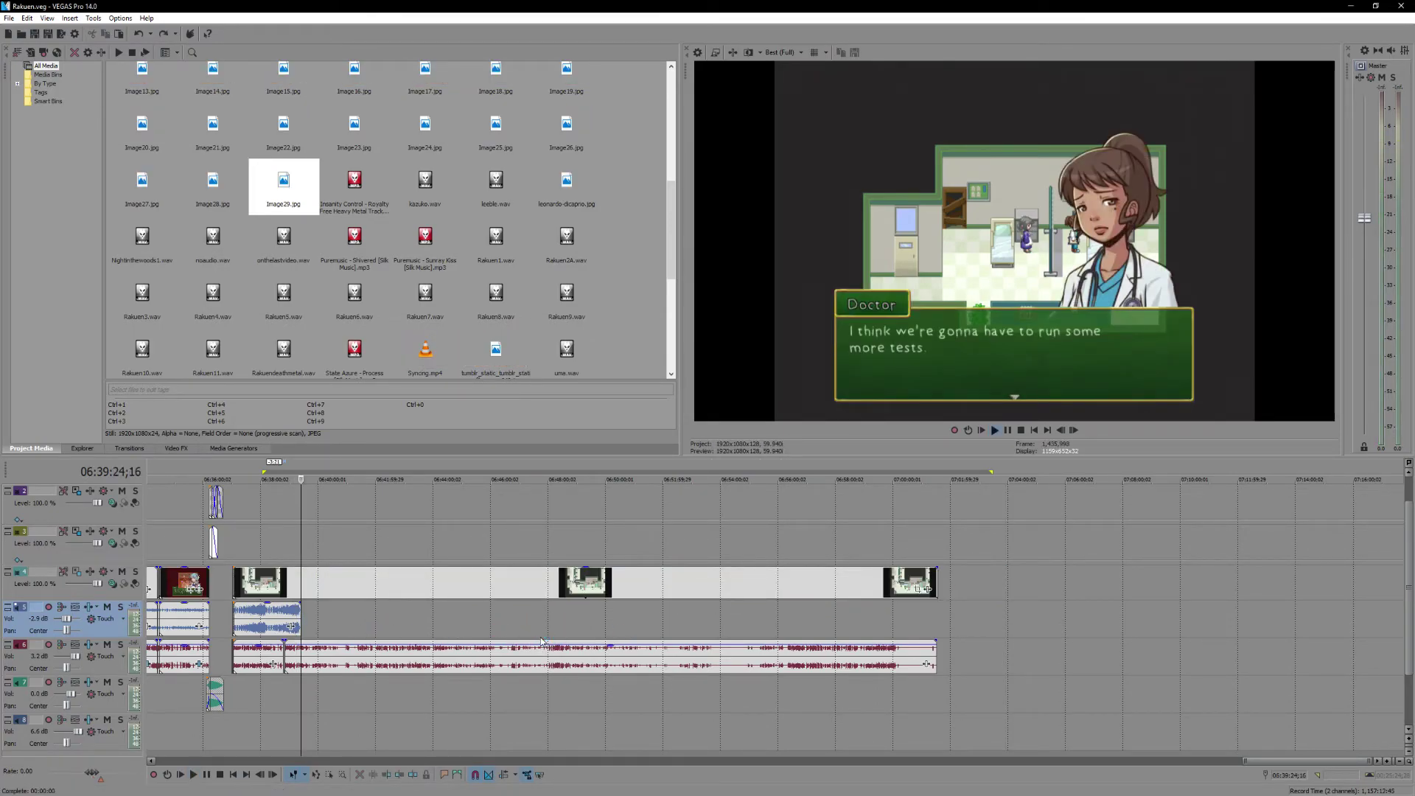
- Duplicate only the hospital section's audio clip after itself, overlapping the two clips from 06:39:22;15 for a crossfade of about 2 seconds
key(ctrl+shift+z)
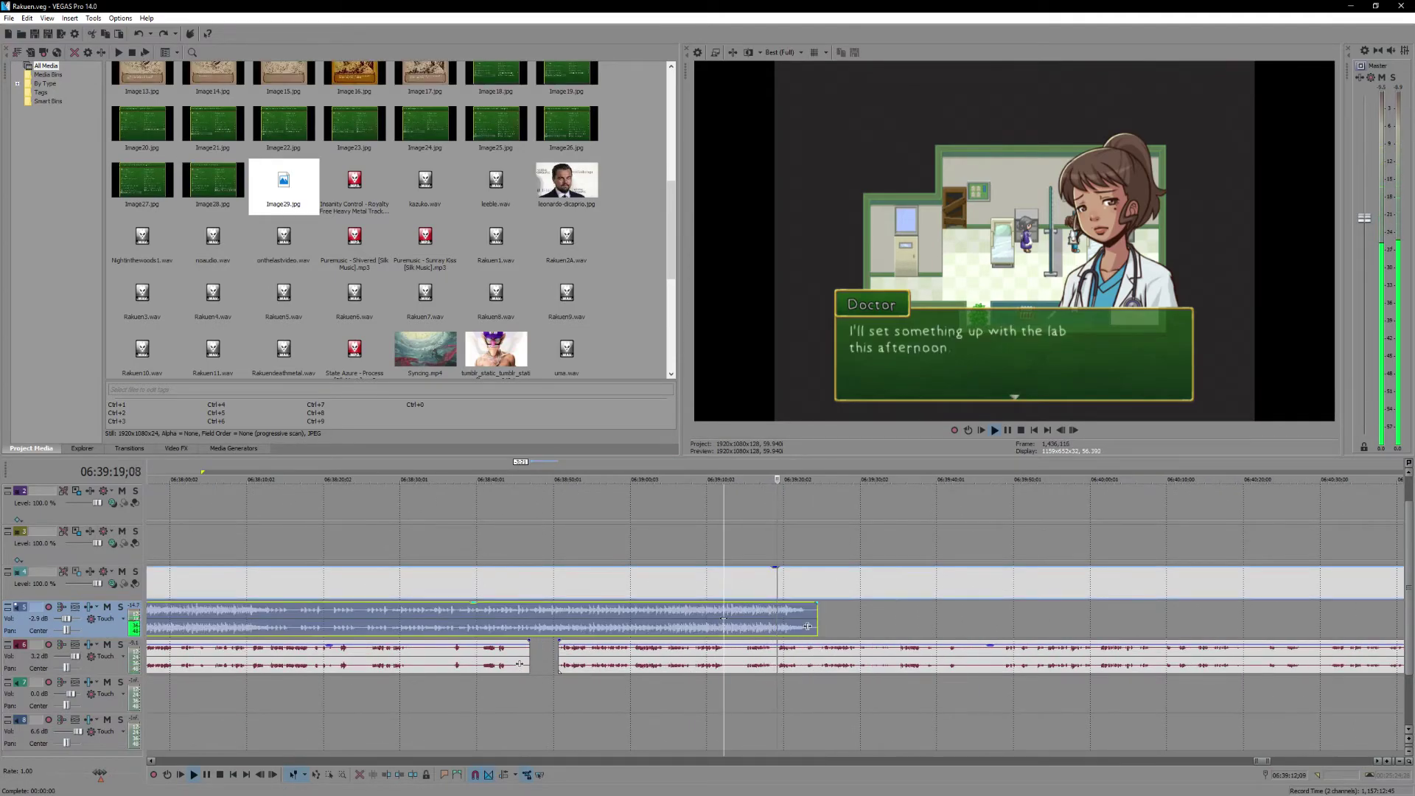
key(ctrl+shift+z)
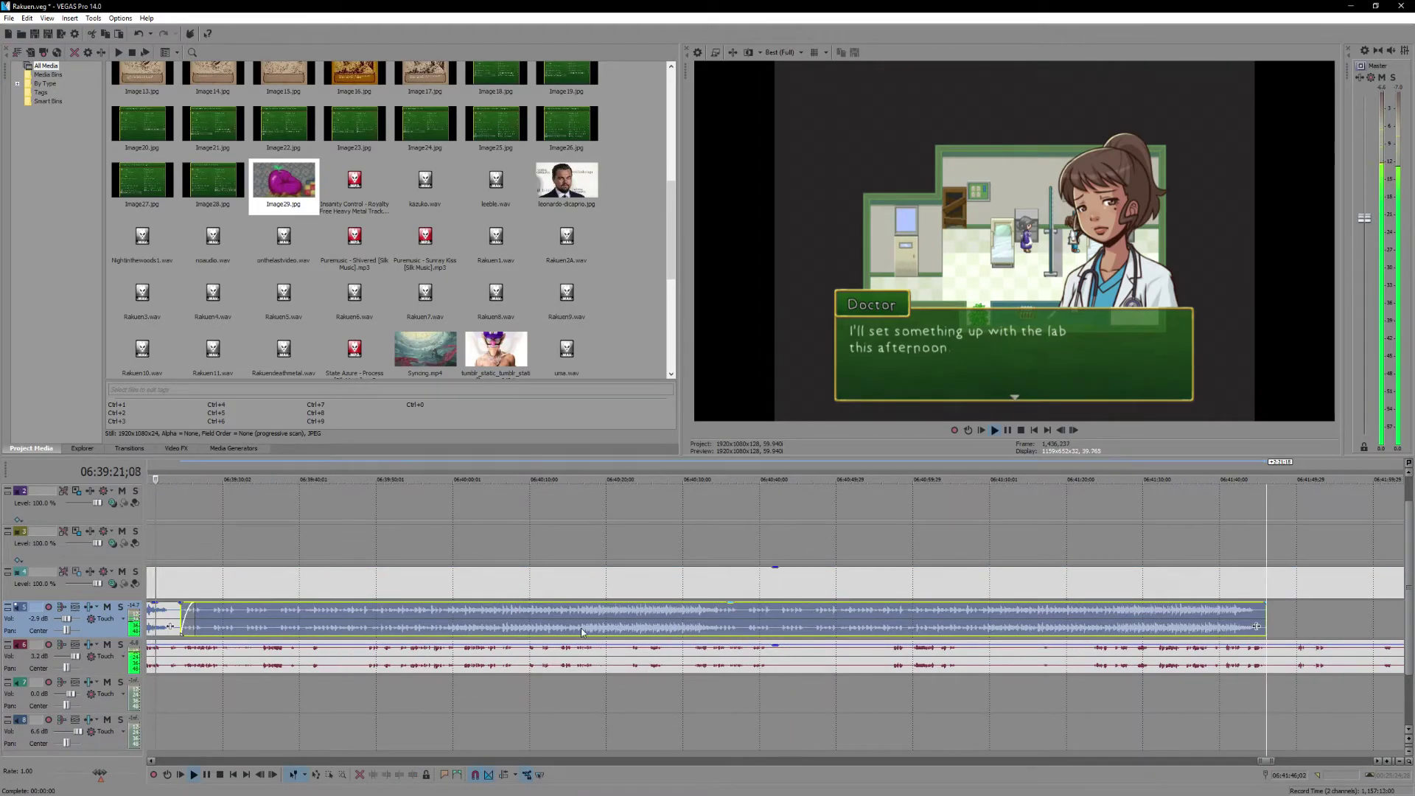
key(ctrl+z)
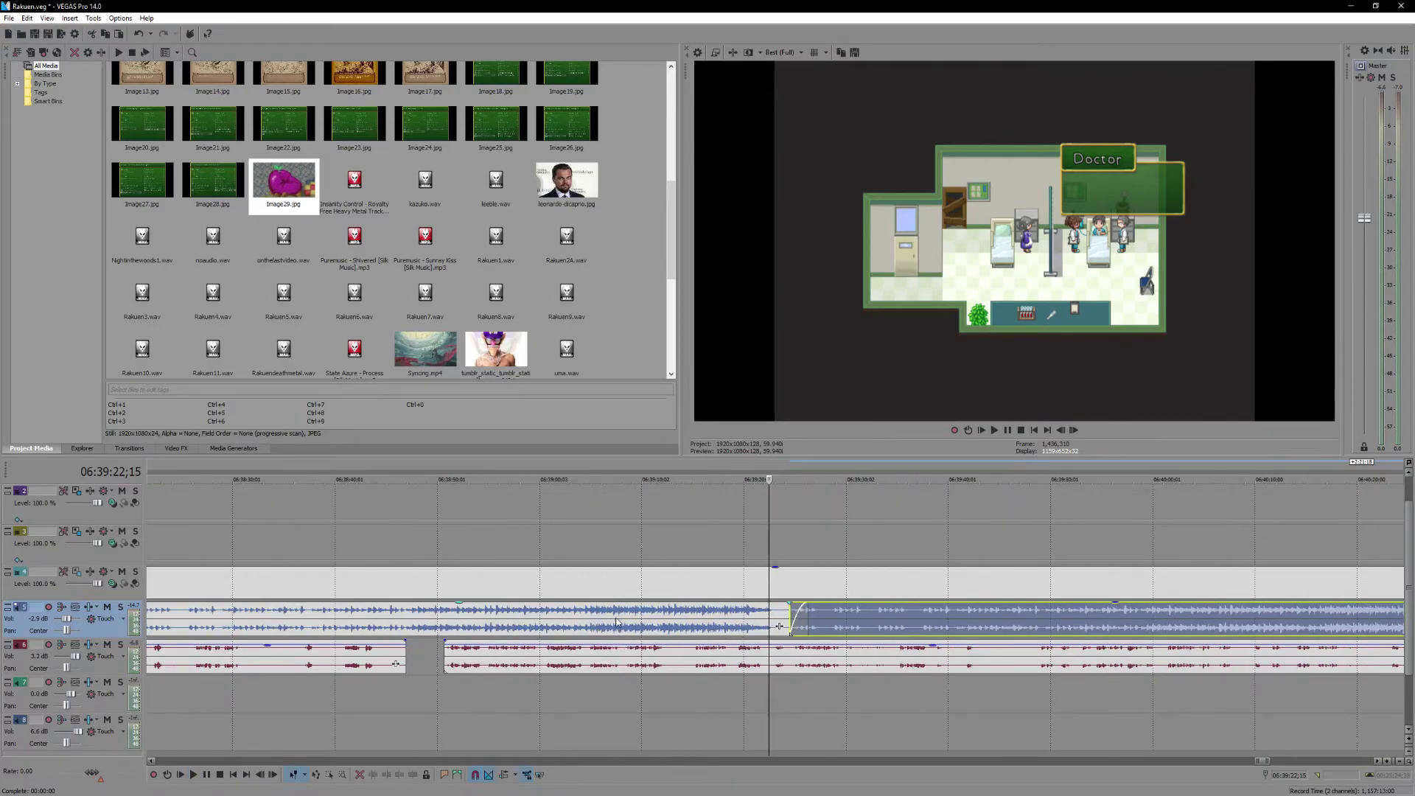
drag(898, 624, 877, 621)
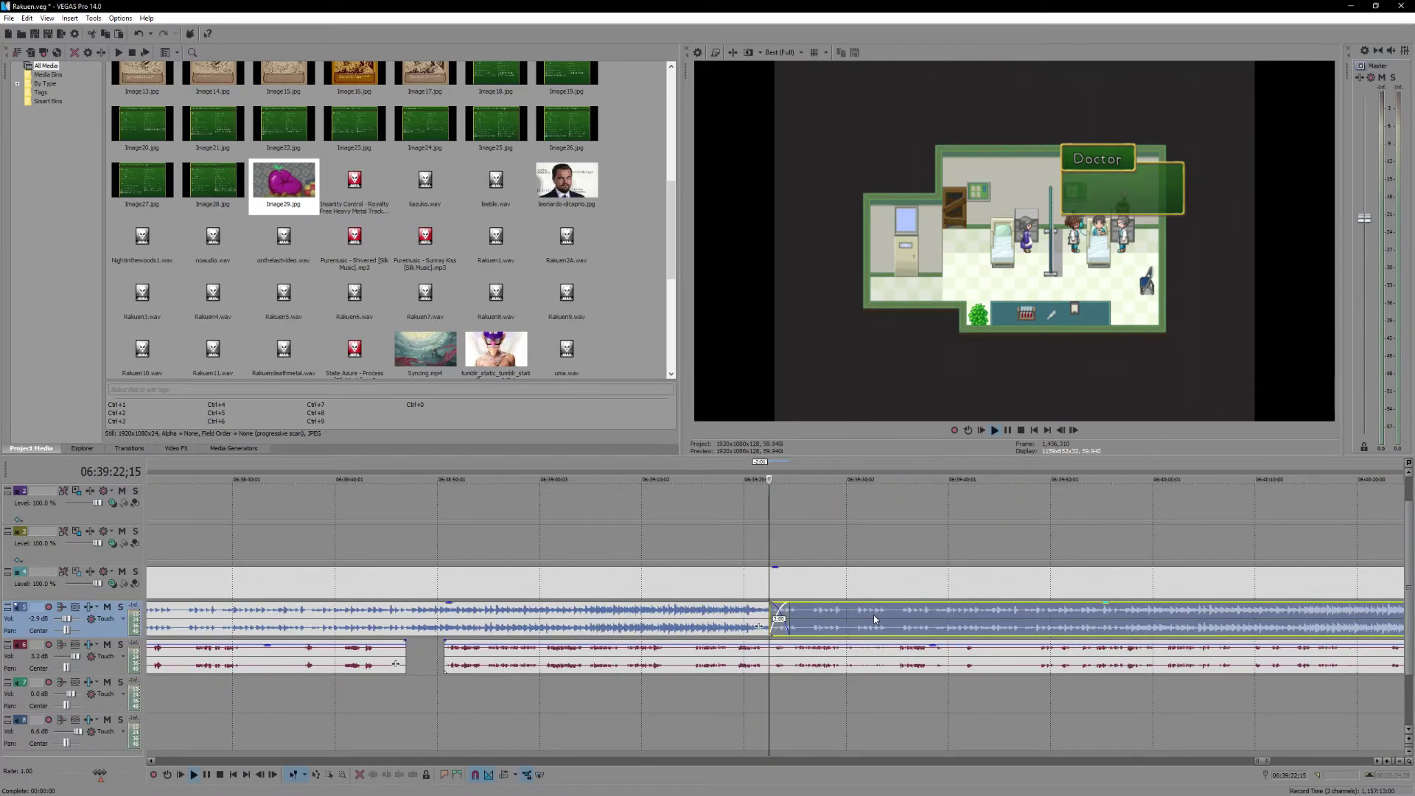
- Play the audio crossfade from 06:39:22;15 to about 06:39:27 to check the transition
key(space)
scroll(875, 619, up, 3)
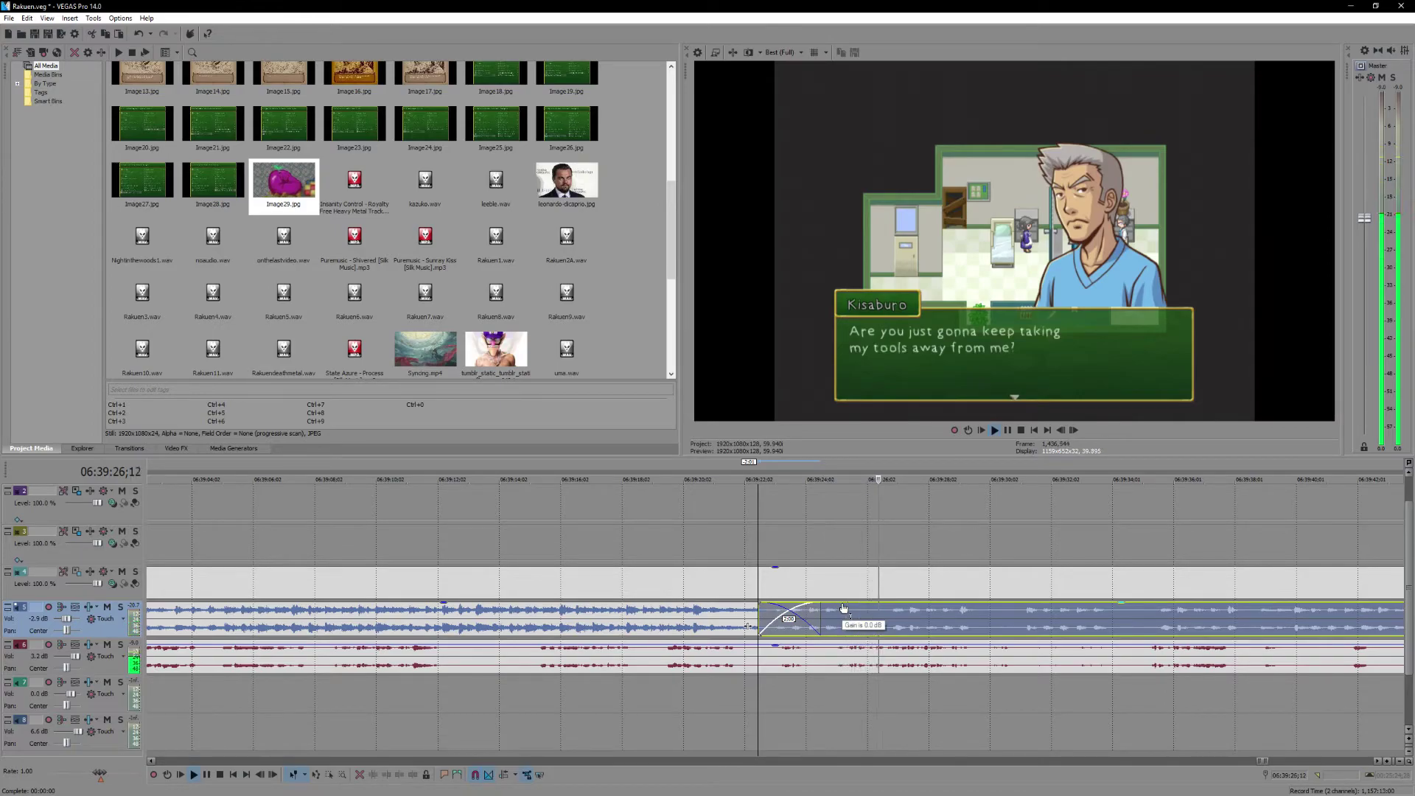
key(space)
- Inspect the end of the hospital section's video and commentary, and move the playhead to 07:00:02;04
scroll(844, 609, down, 10)
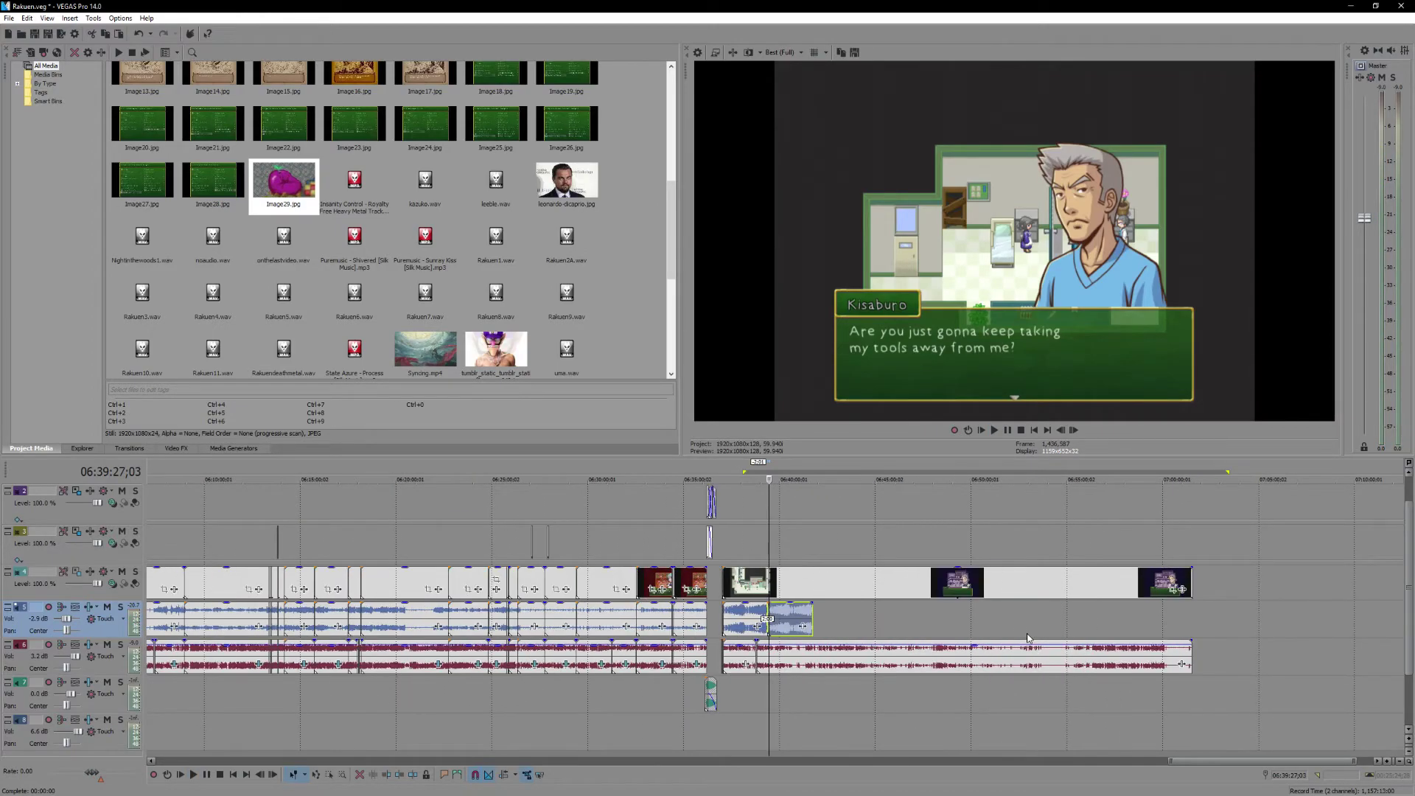
click(1172, 623)
scroll(903, 649, up, 6)
scroll(903, 649, up, 3)
click(710, 621)
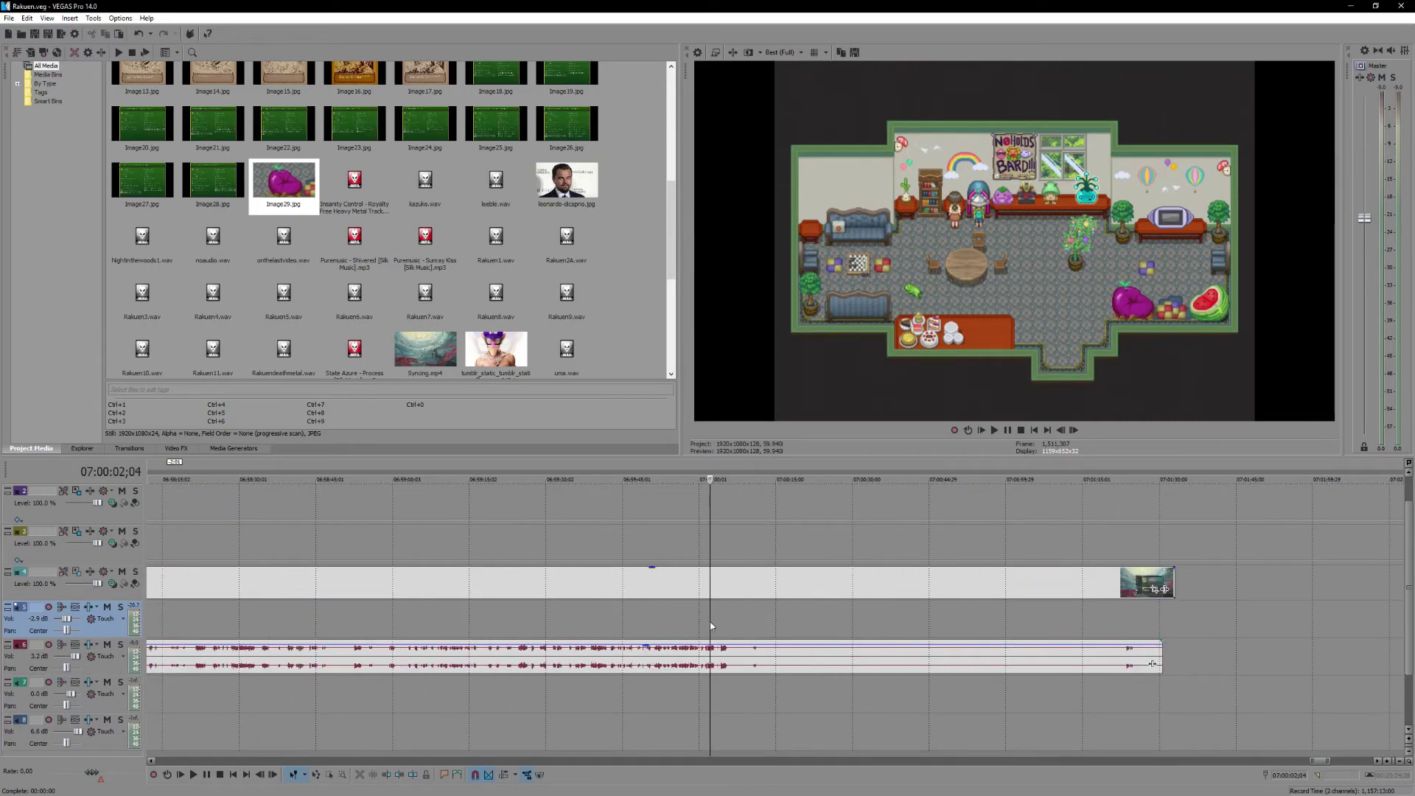
- Check the gameplay frames near the end of the hospital section's commentary, moving the playhead on from 07:00:02;04 to 07:00:10;12
click(720, 630)
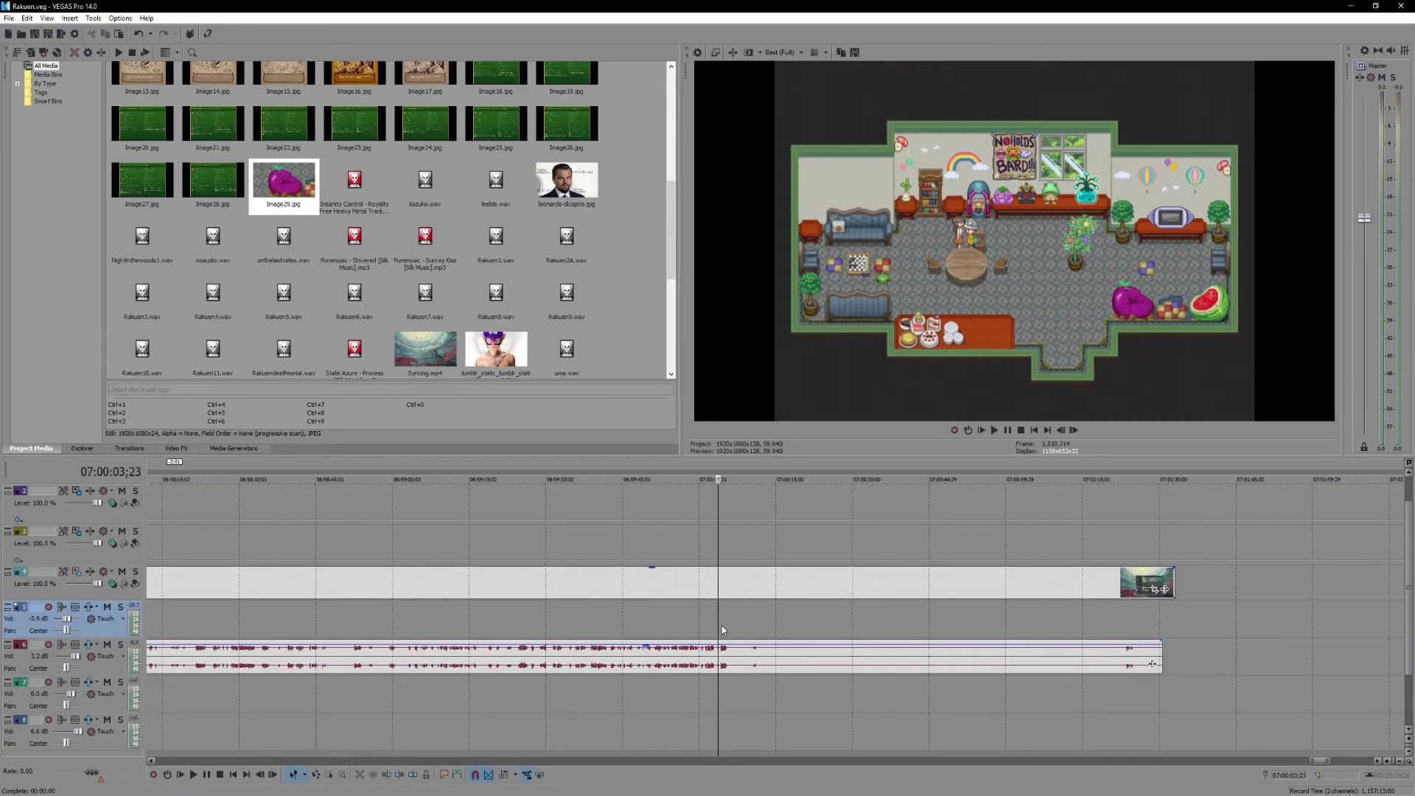
click(723, 625)
click(728, 626)
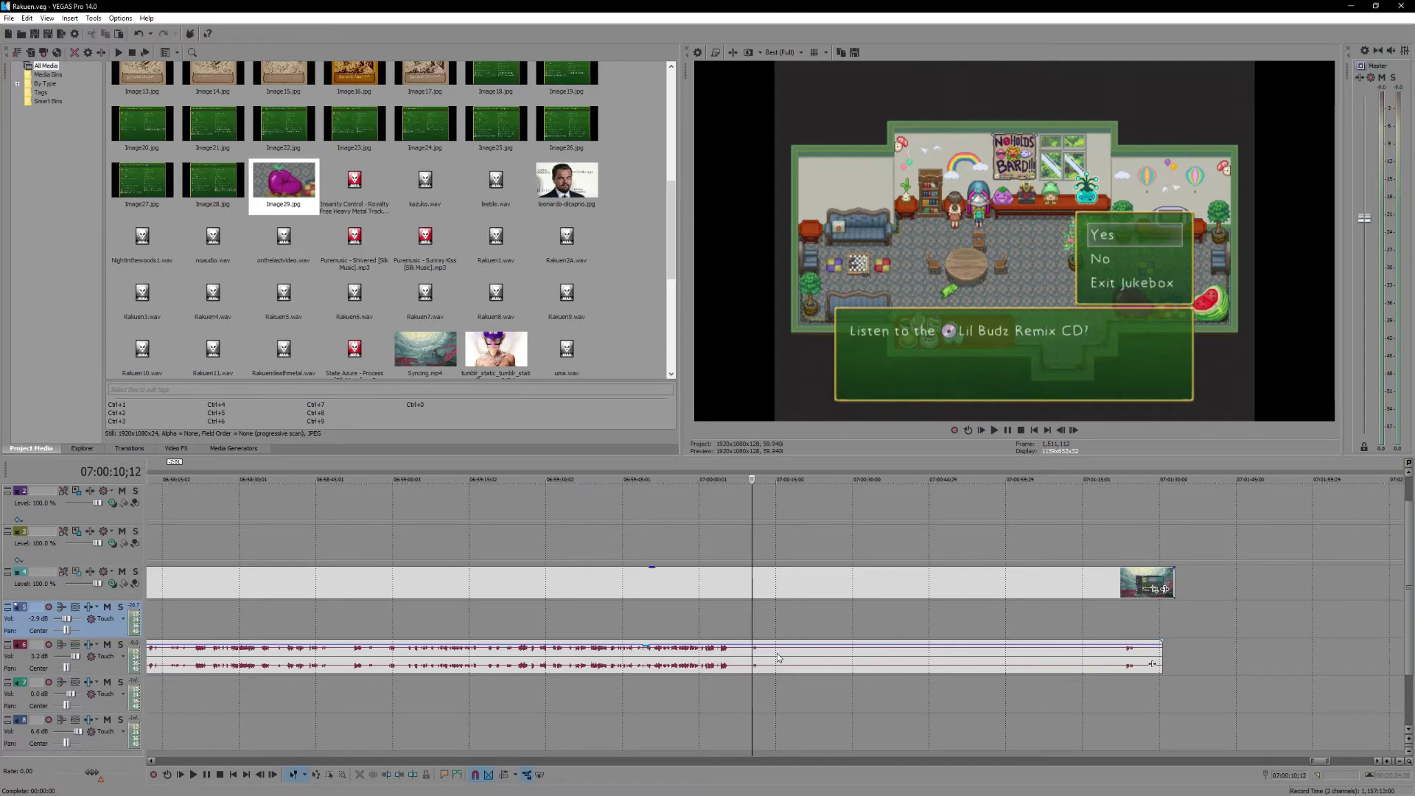
- Return to the hospital section's audio crossfade and play from about 06:39:25 to 06:39:32;06
scroll(779, 658, down, 8)
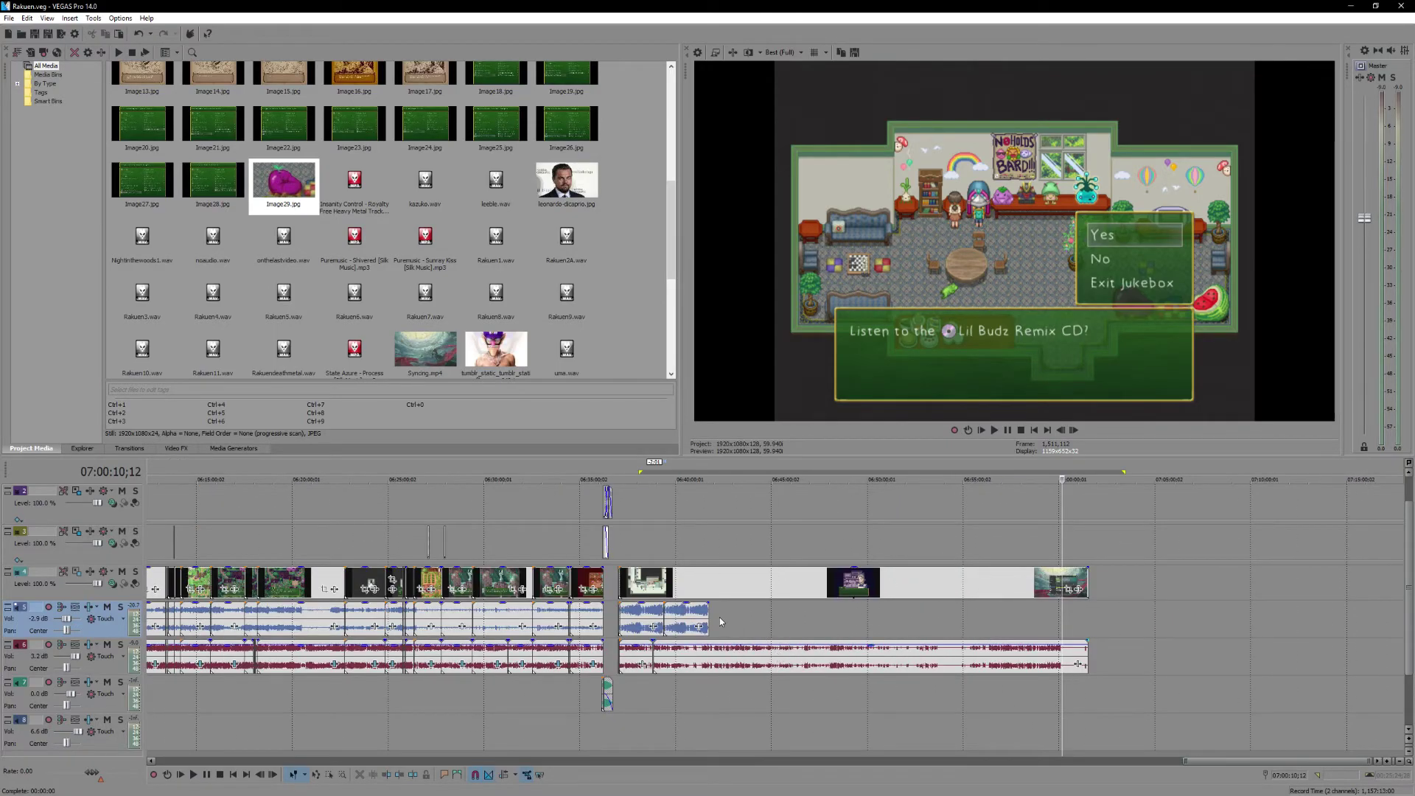
click(709, 621)
click(670, 619)
scroll(670, 619, up, 10)
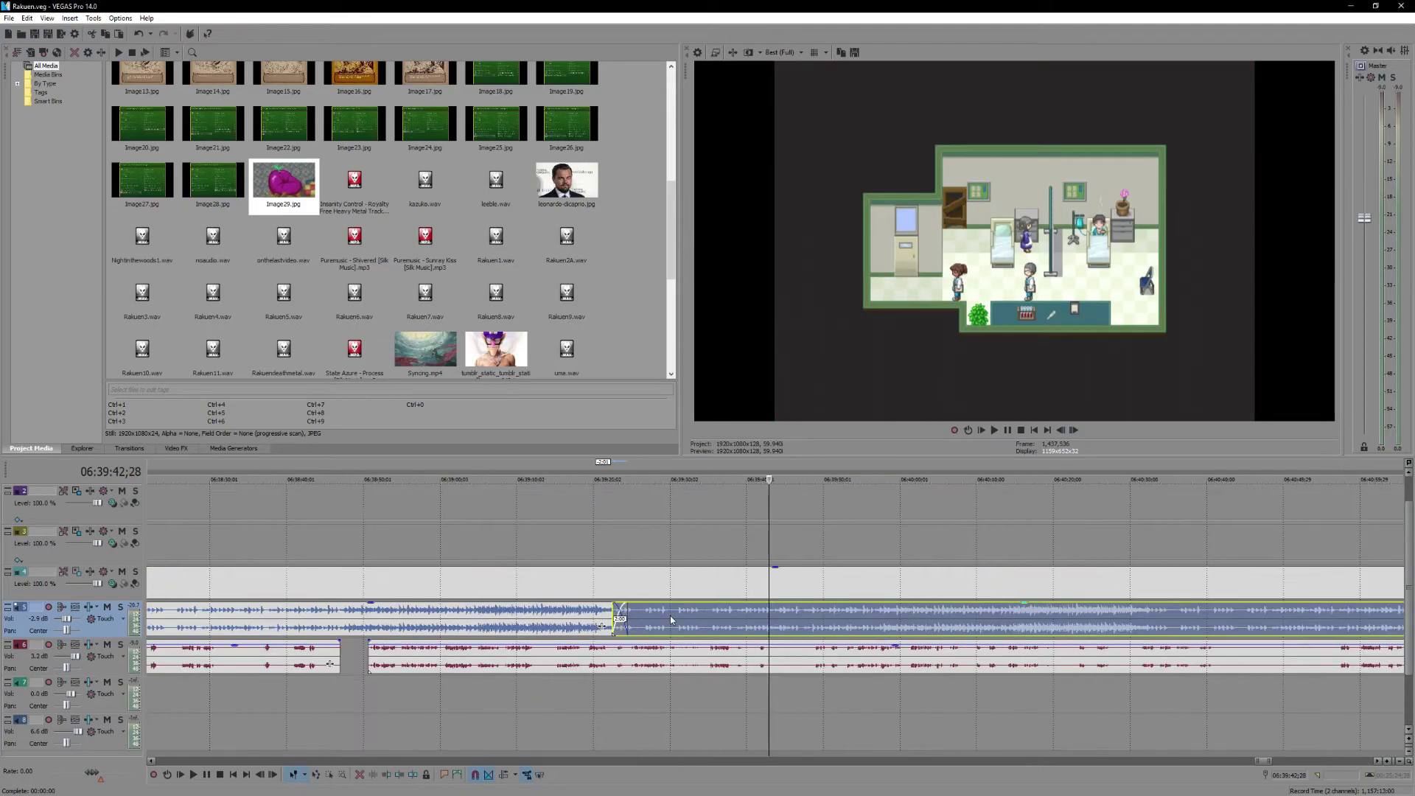
click(500, 617)
key(space)
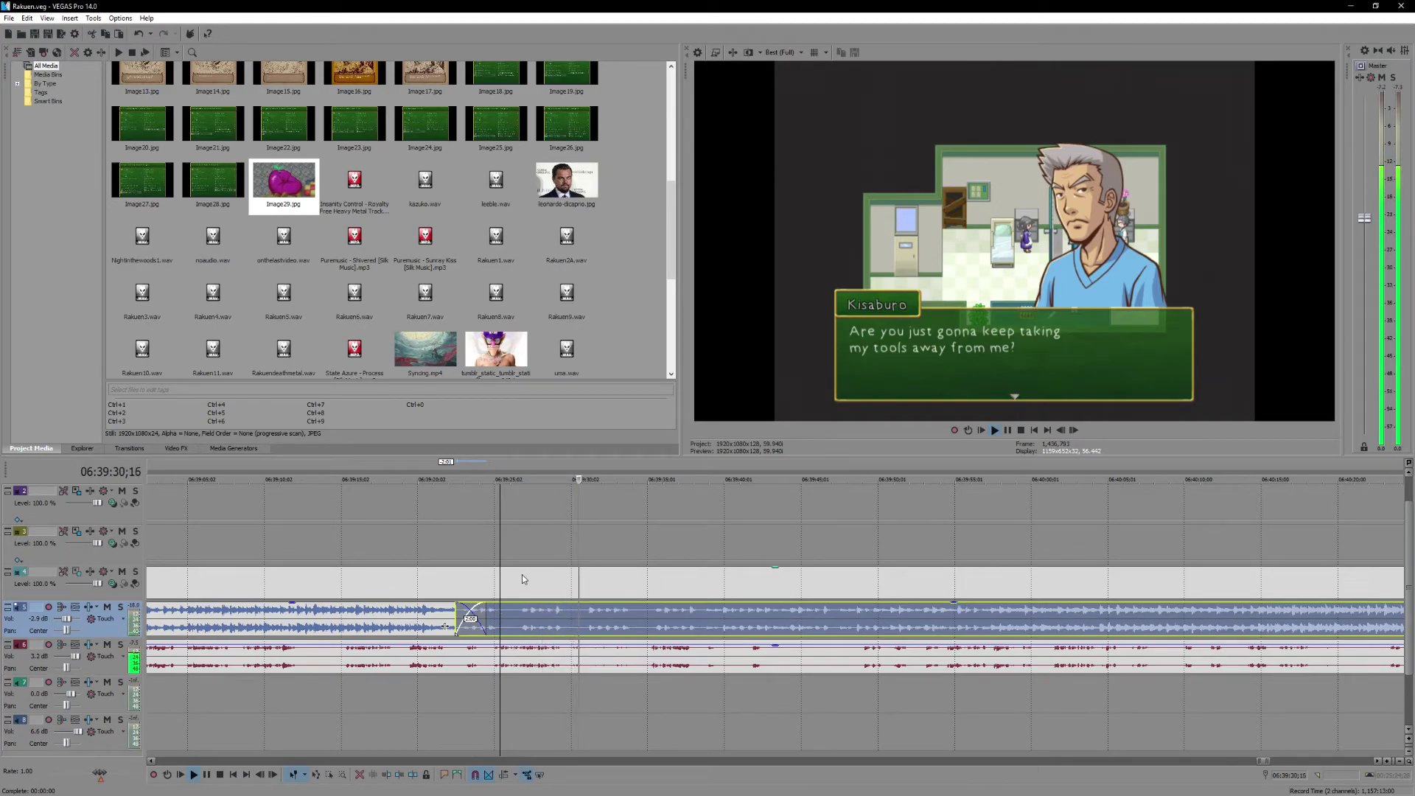
key(Return)
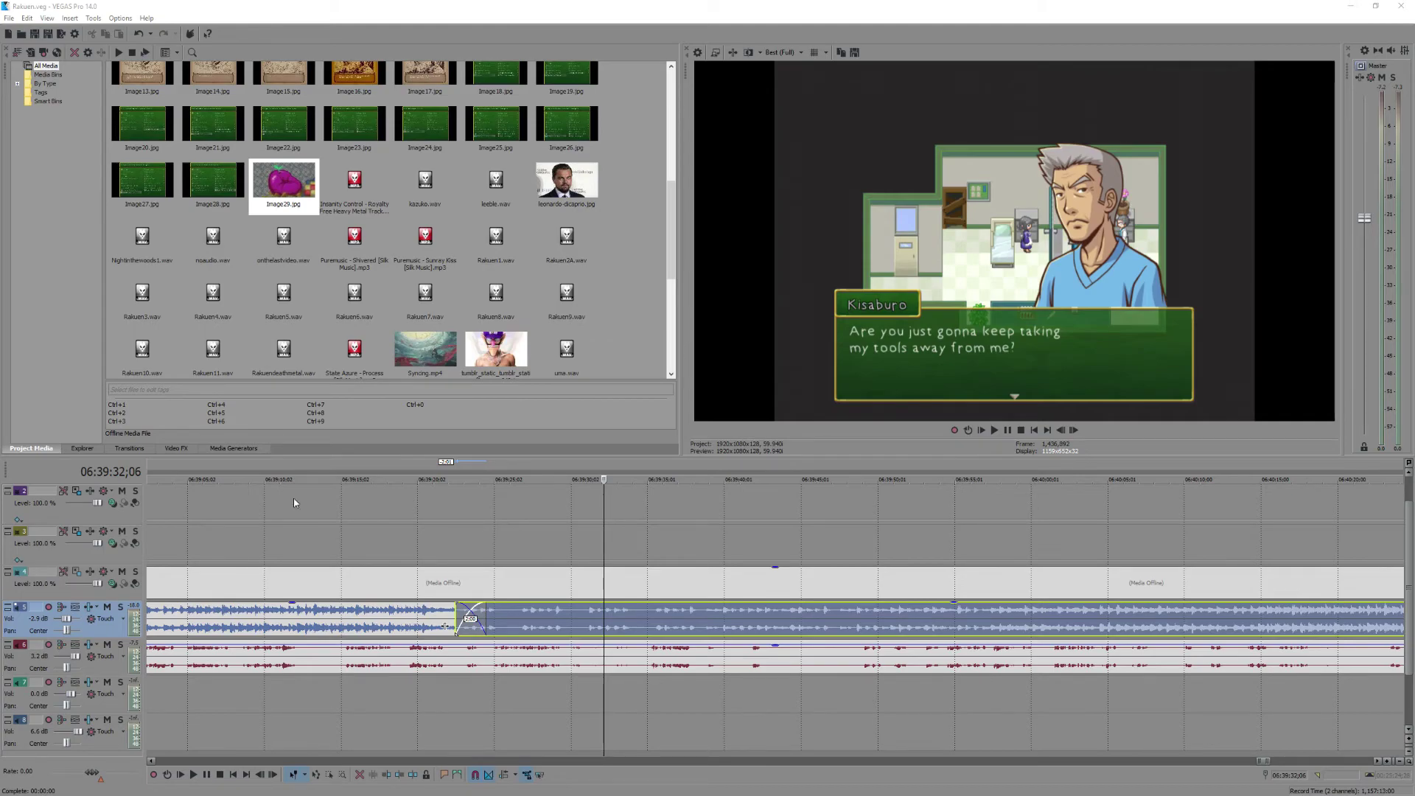
- Select the hospital commentary clip and review its dialogue from 06:39:32;06 to 06:39:59;09
scroll(632, 675, up, 3)
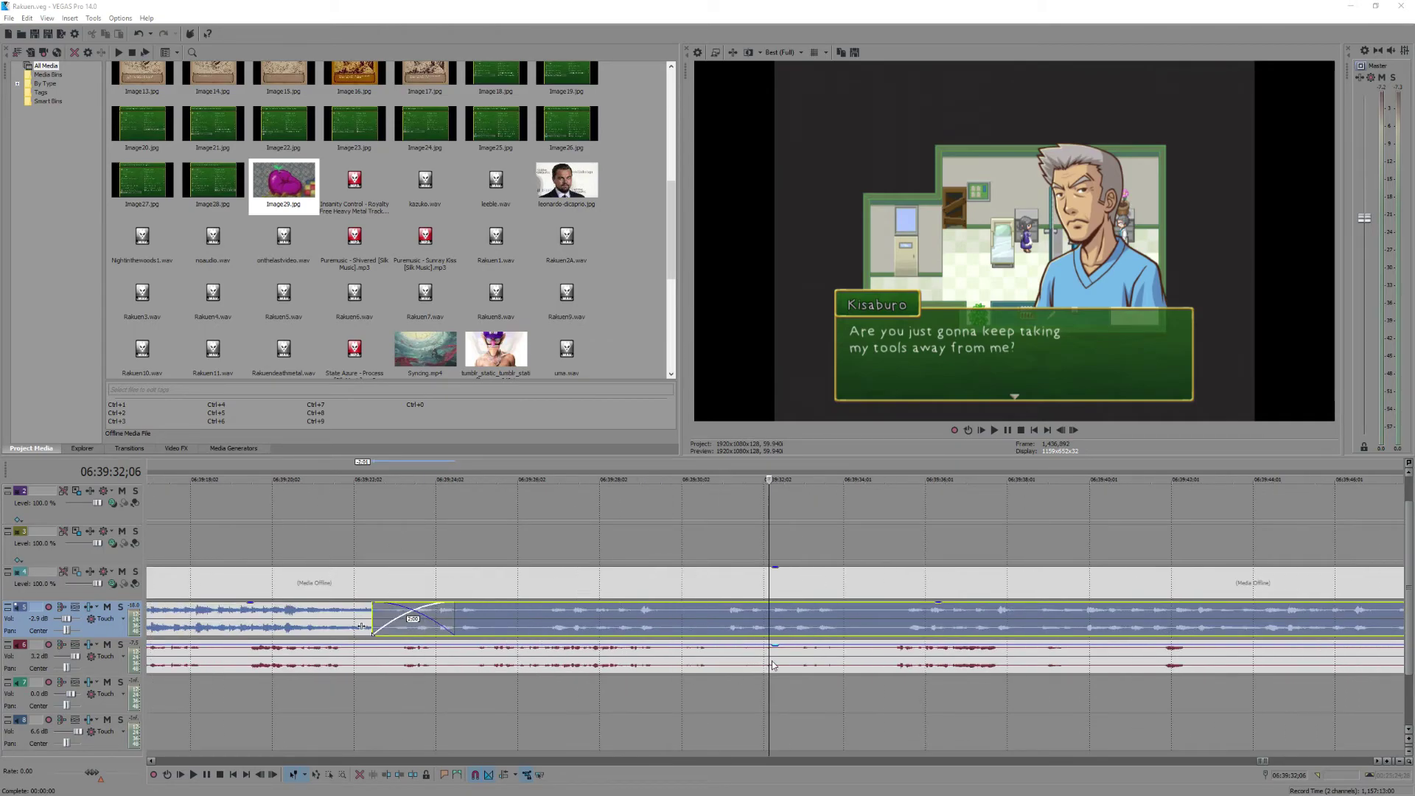
click(771, 660)
key(space)
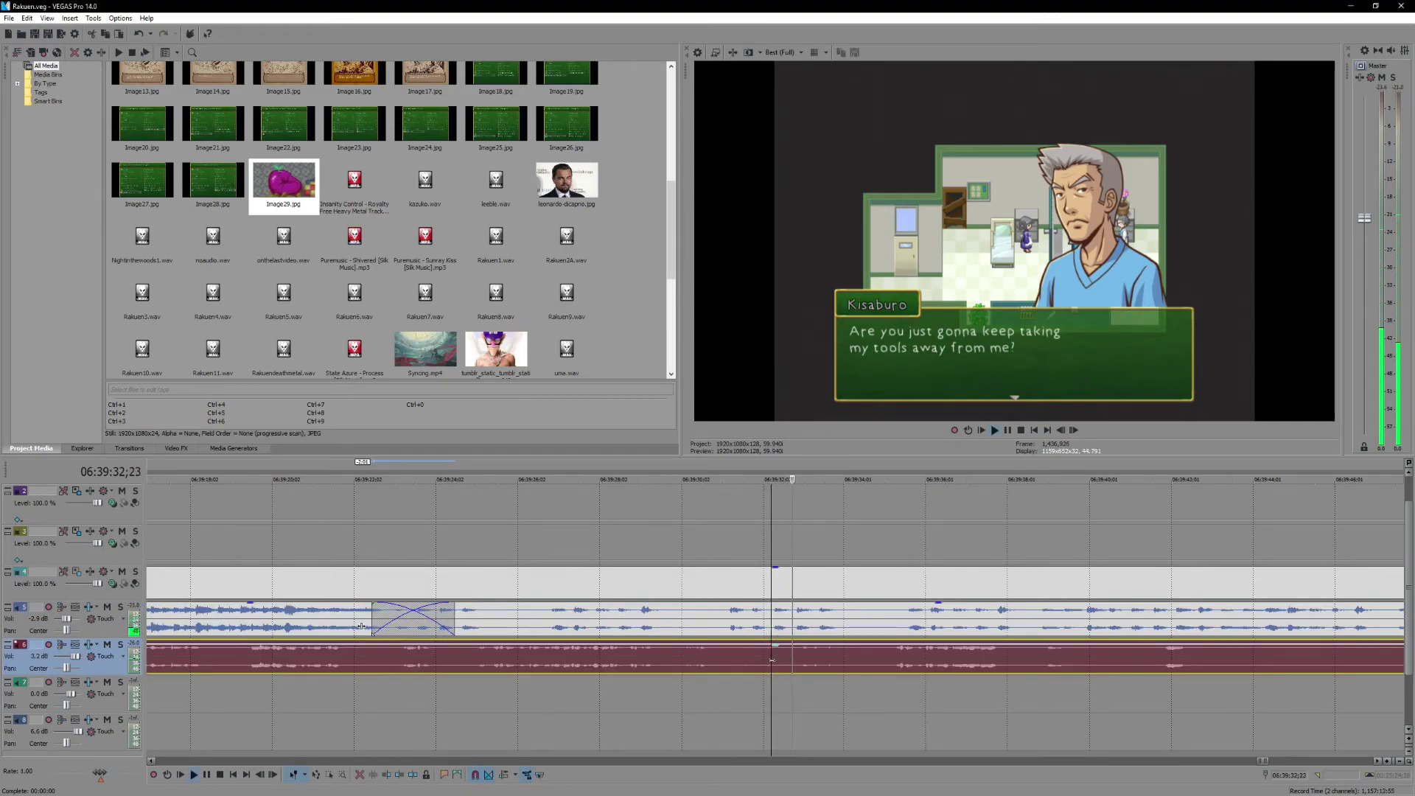
key(Return)
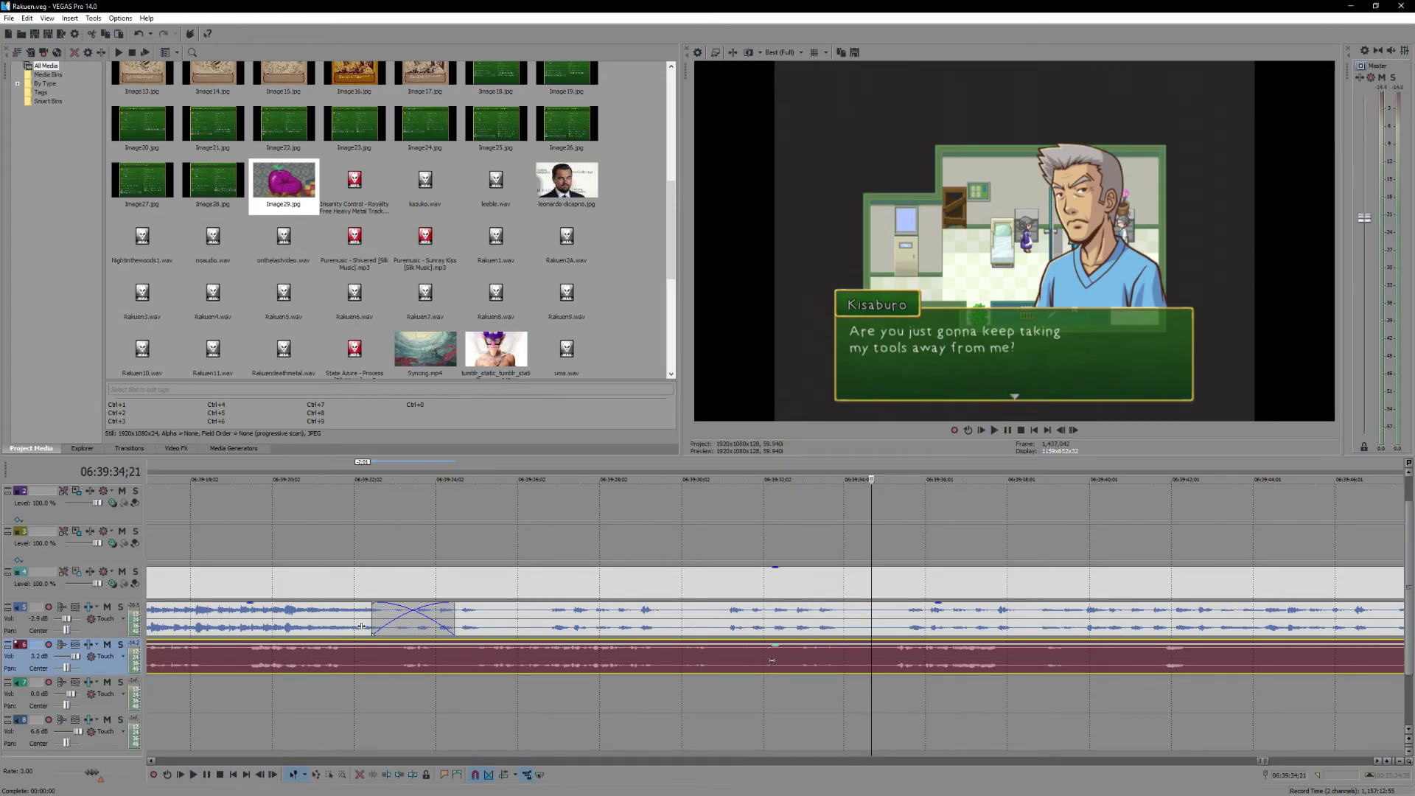
key(space)
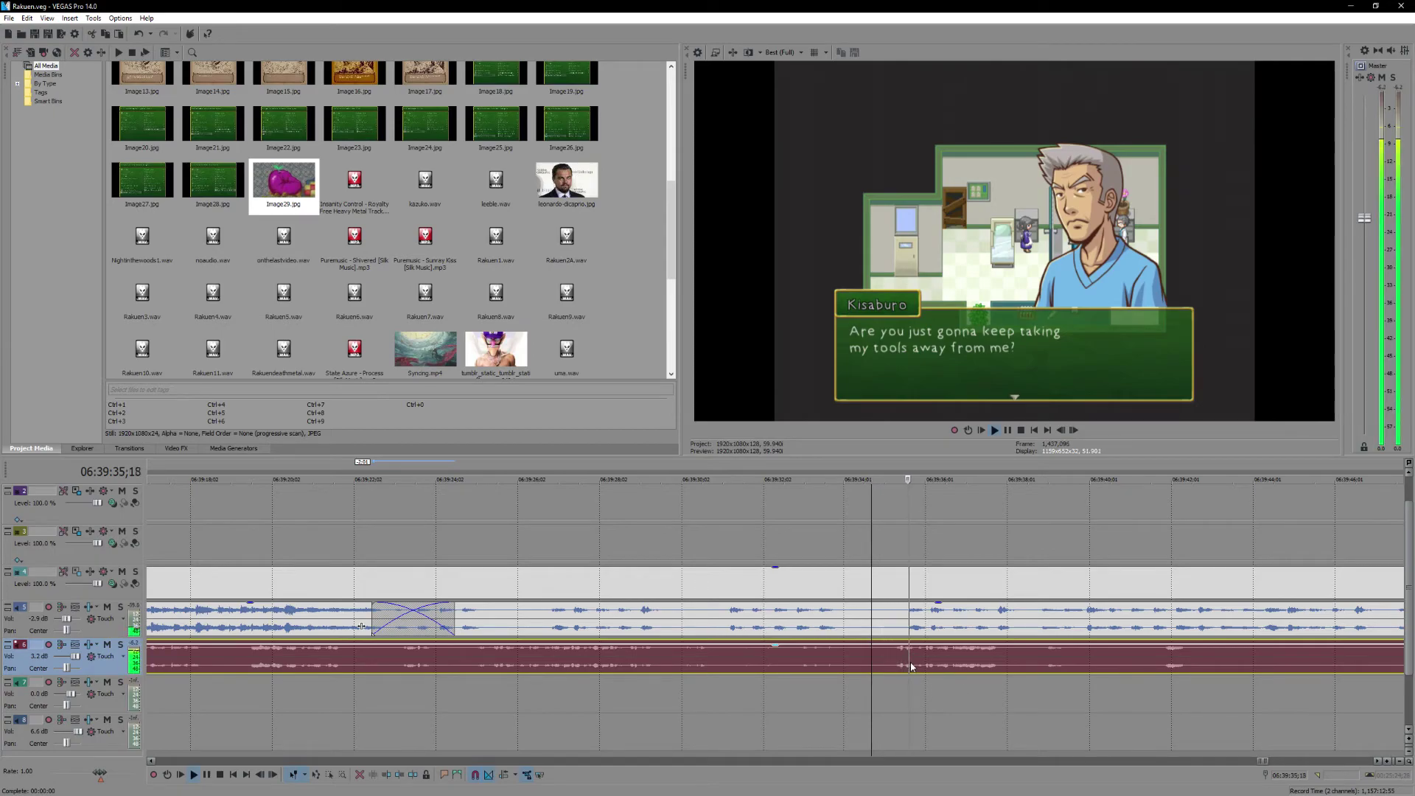
scroll(823, 685, down, 5)
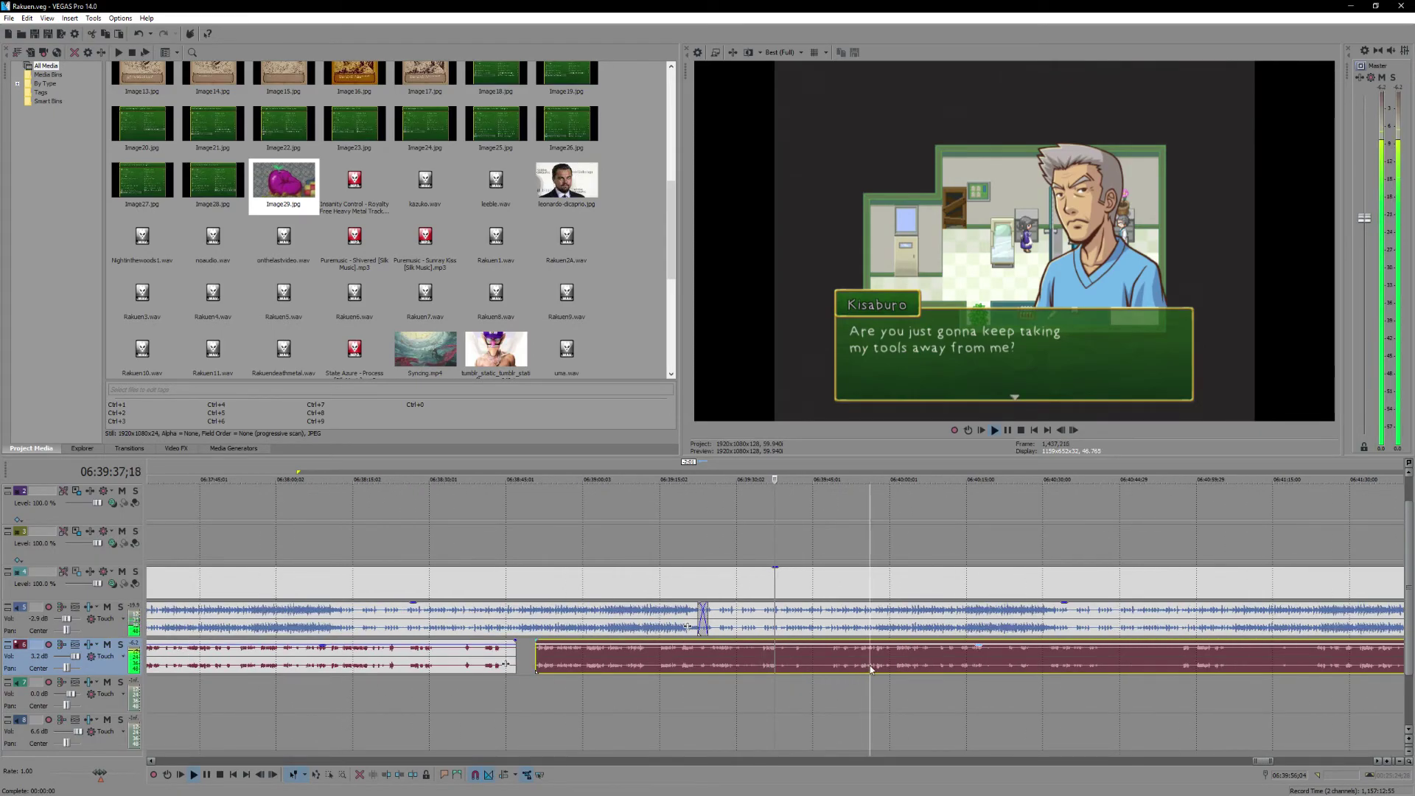
scroll(870, 669, up, 3)
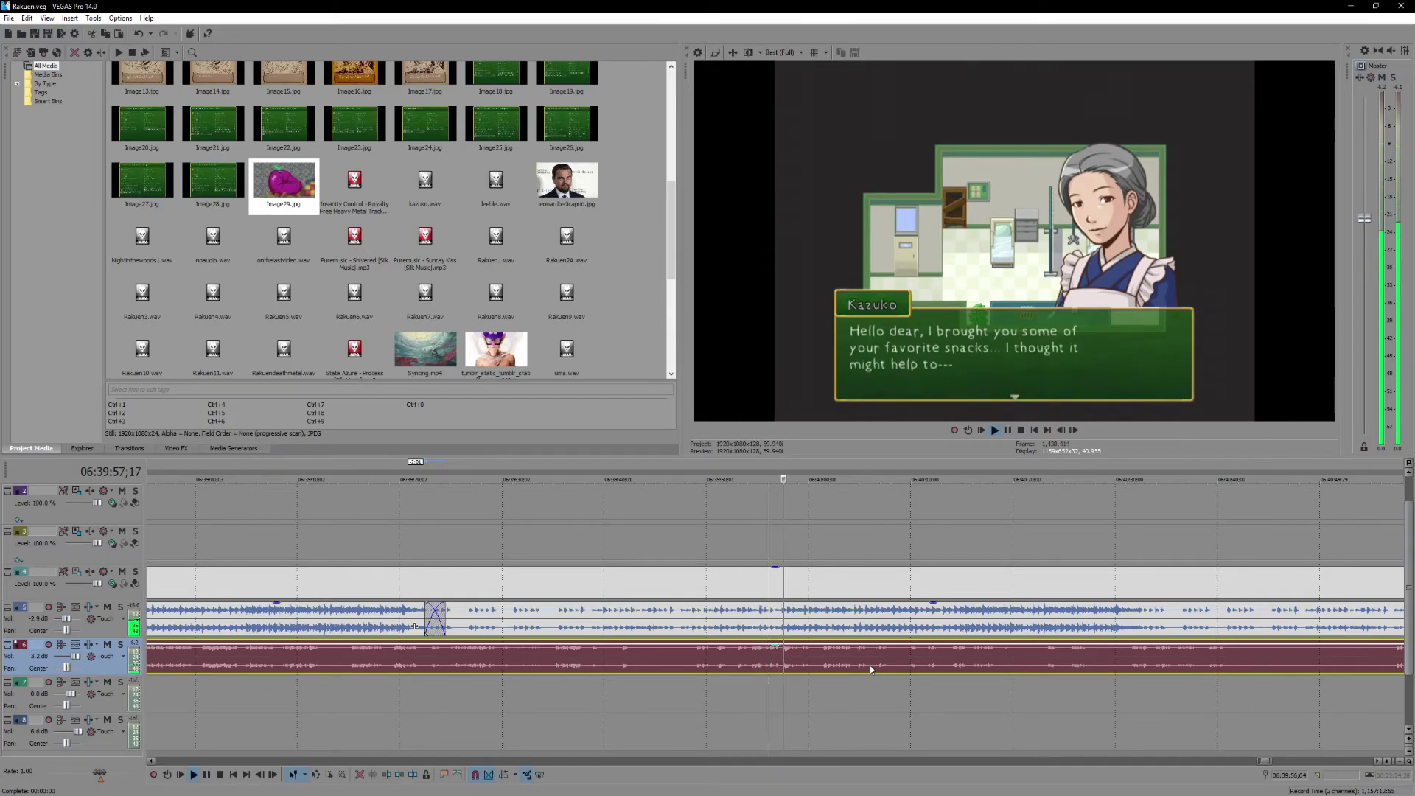
key(space)
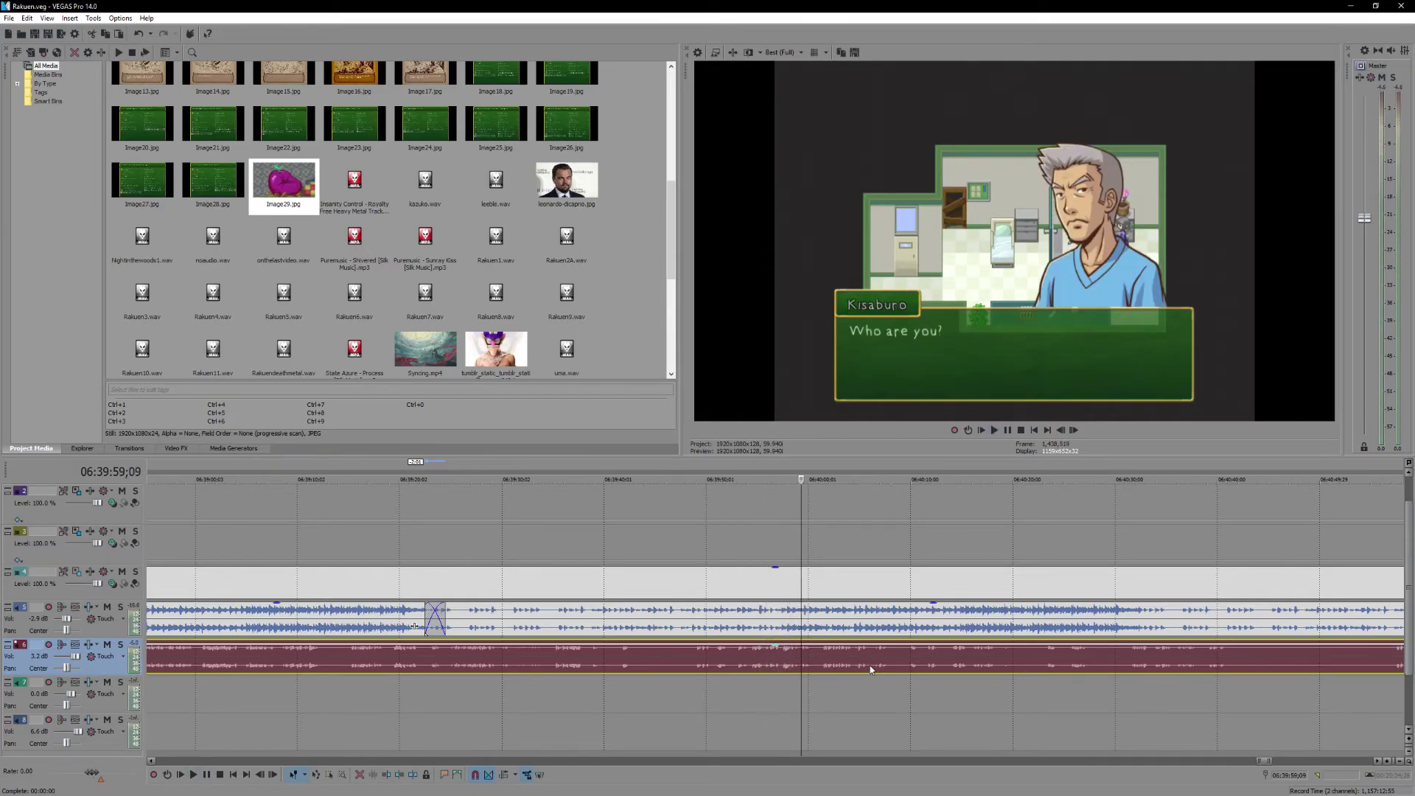
- Continue reviewing the hospital scene's commentary and game audio from 06:39:59;09 to 06:40:07;23
scroll(867, 677, down, 4)
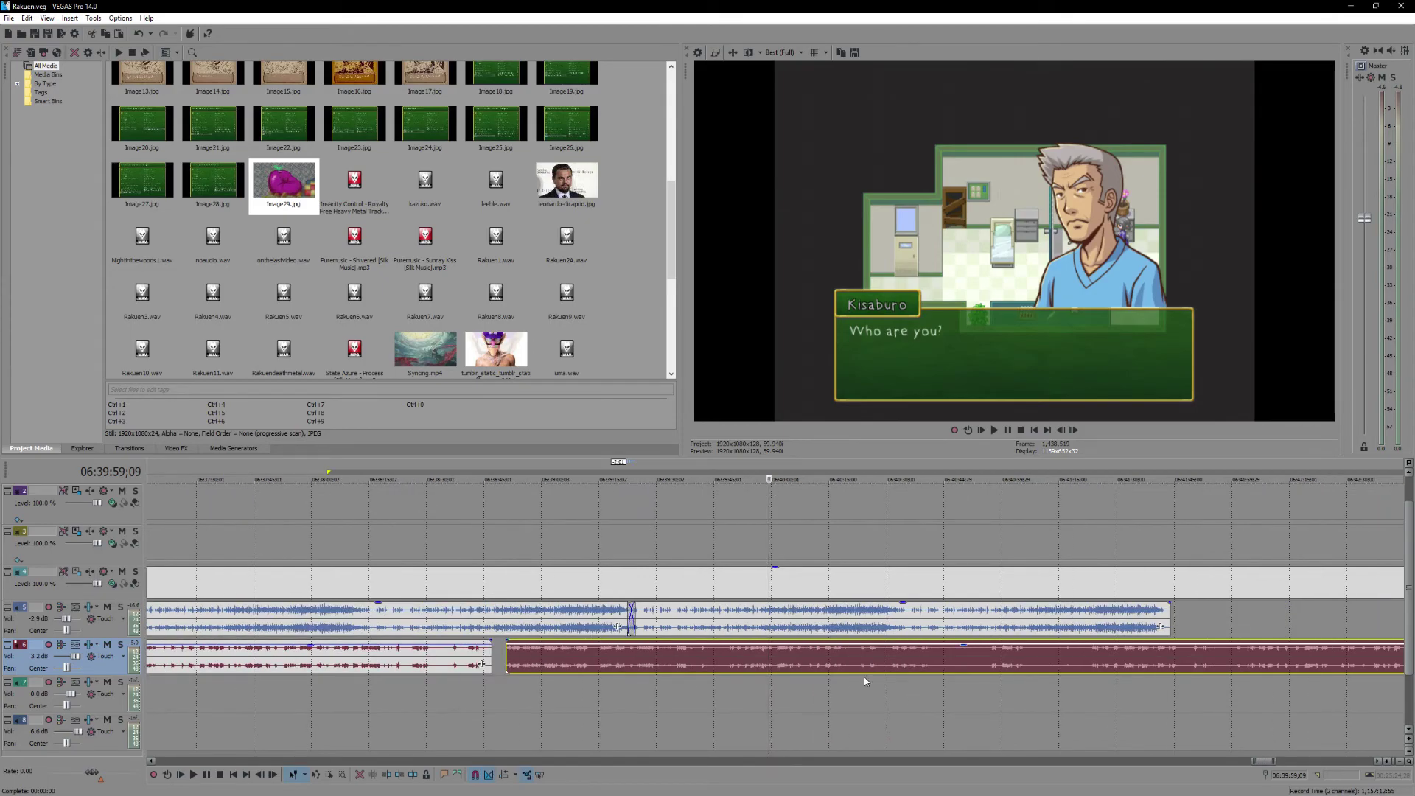
scroll(867, 681, up, 4)
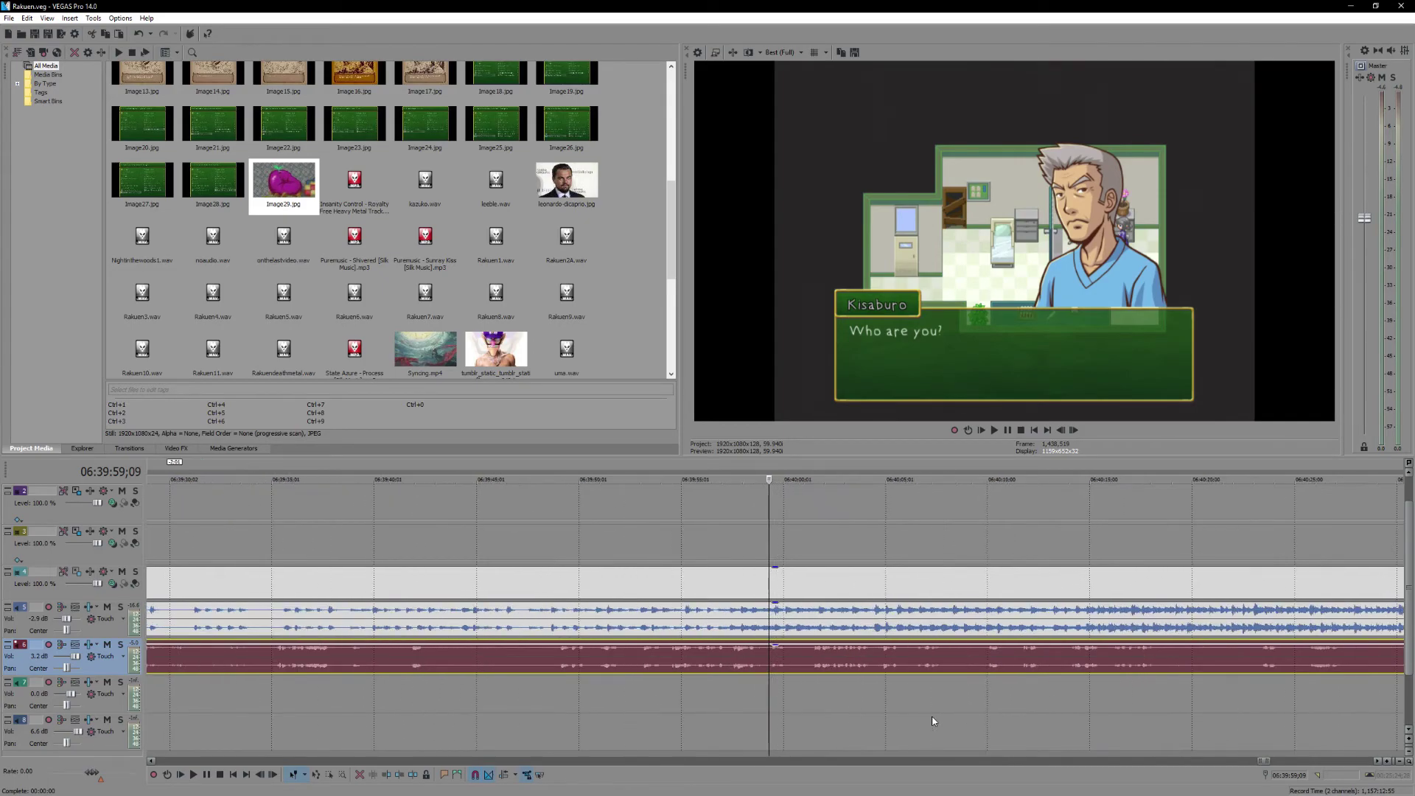
key(space)
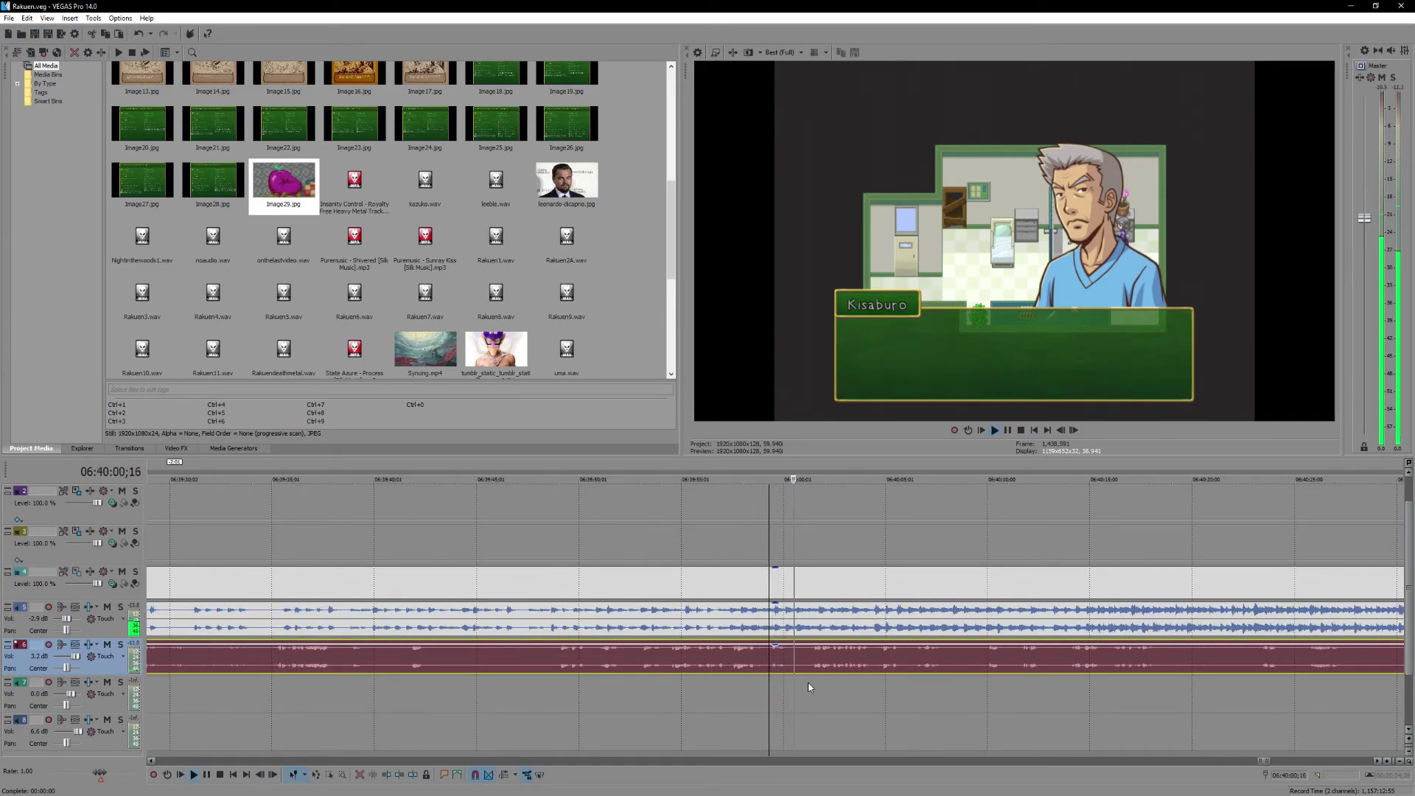
scroll(810, 686, down, 3)
scroll(849, 666, up, 2)
scroll(858, 662, right, 3)
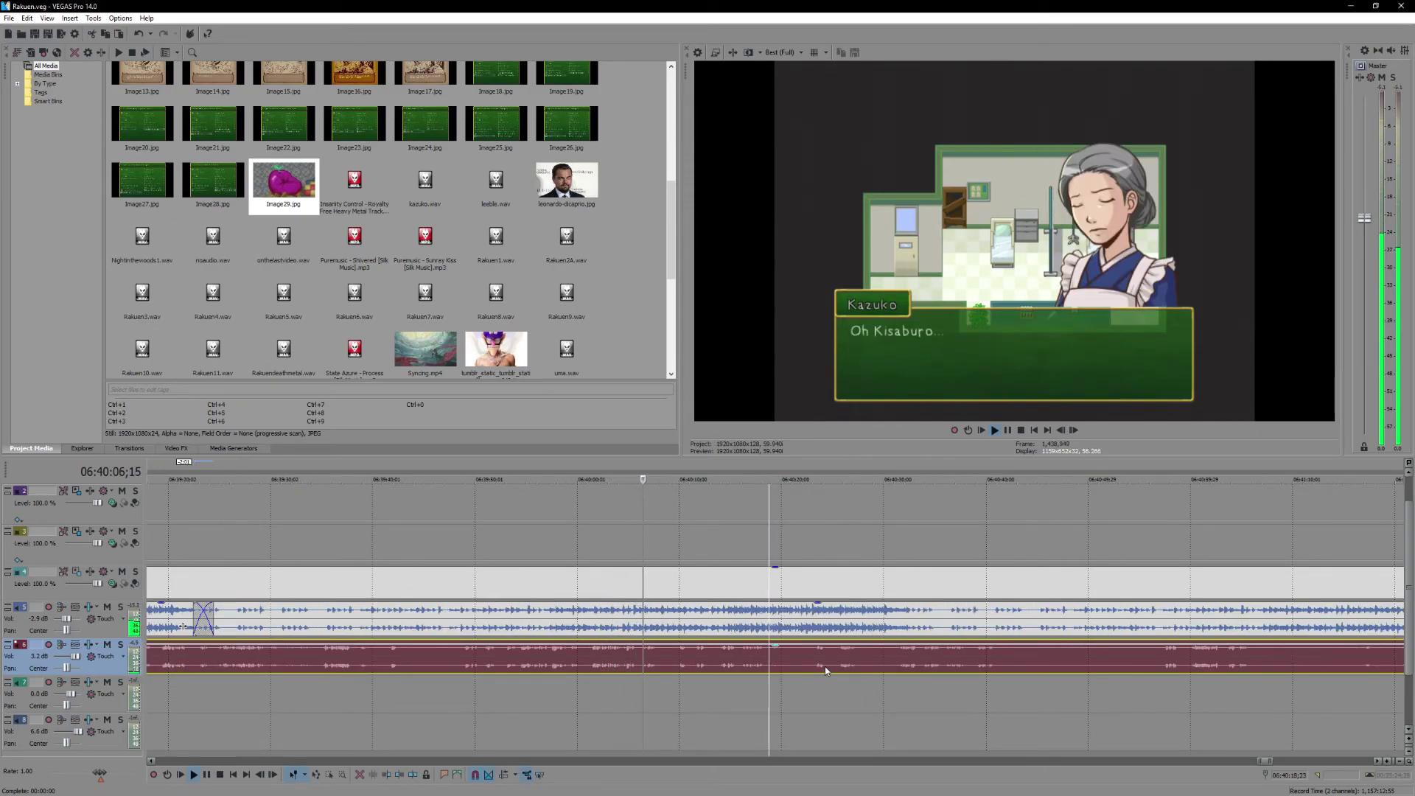
key(Return)
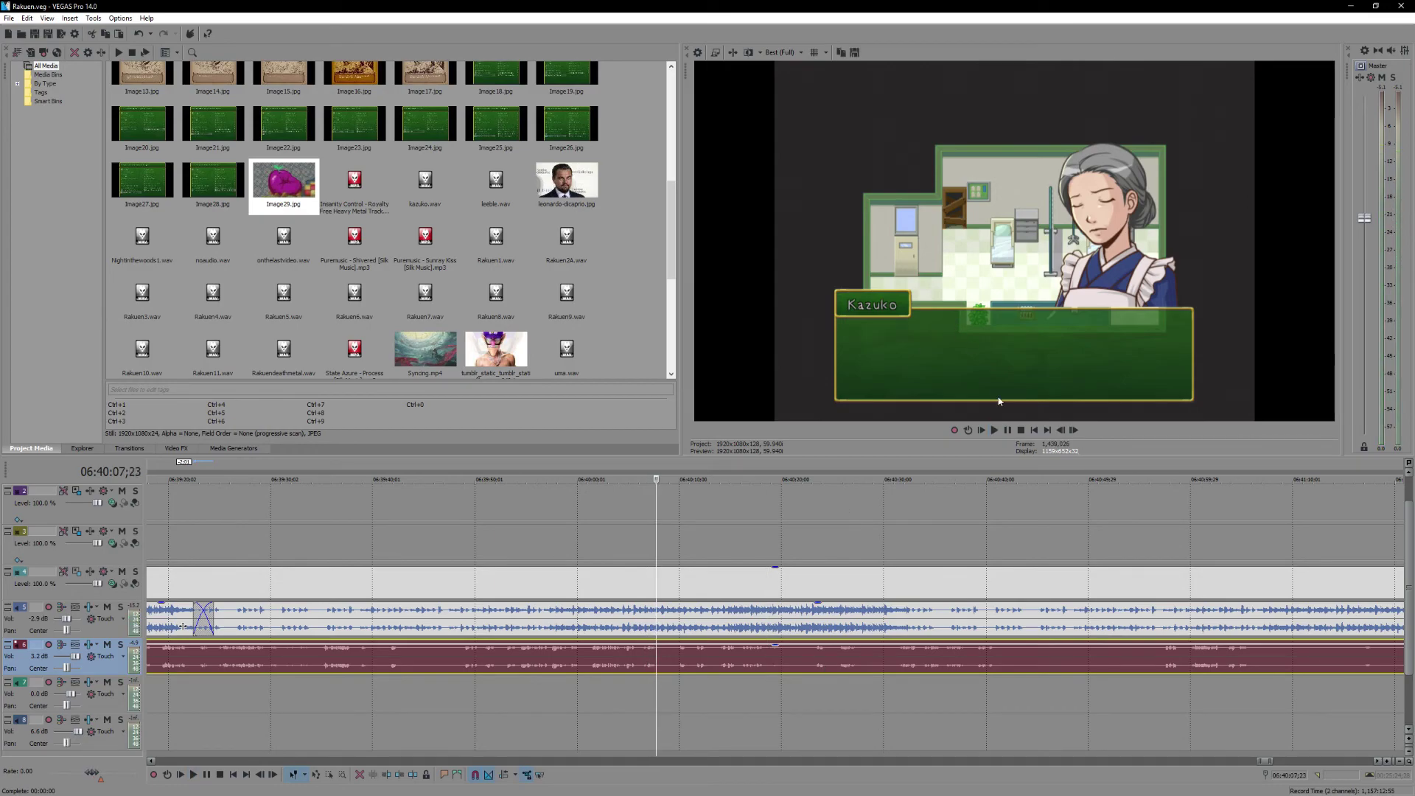
- Compare how far the background audio and commentary clips extend in the hospital section, and advance the playhead to 06:40:08;10
scroll(949, 497, down, 2)
scroll(951, 499, down, 3)
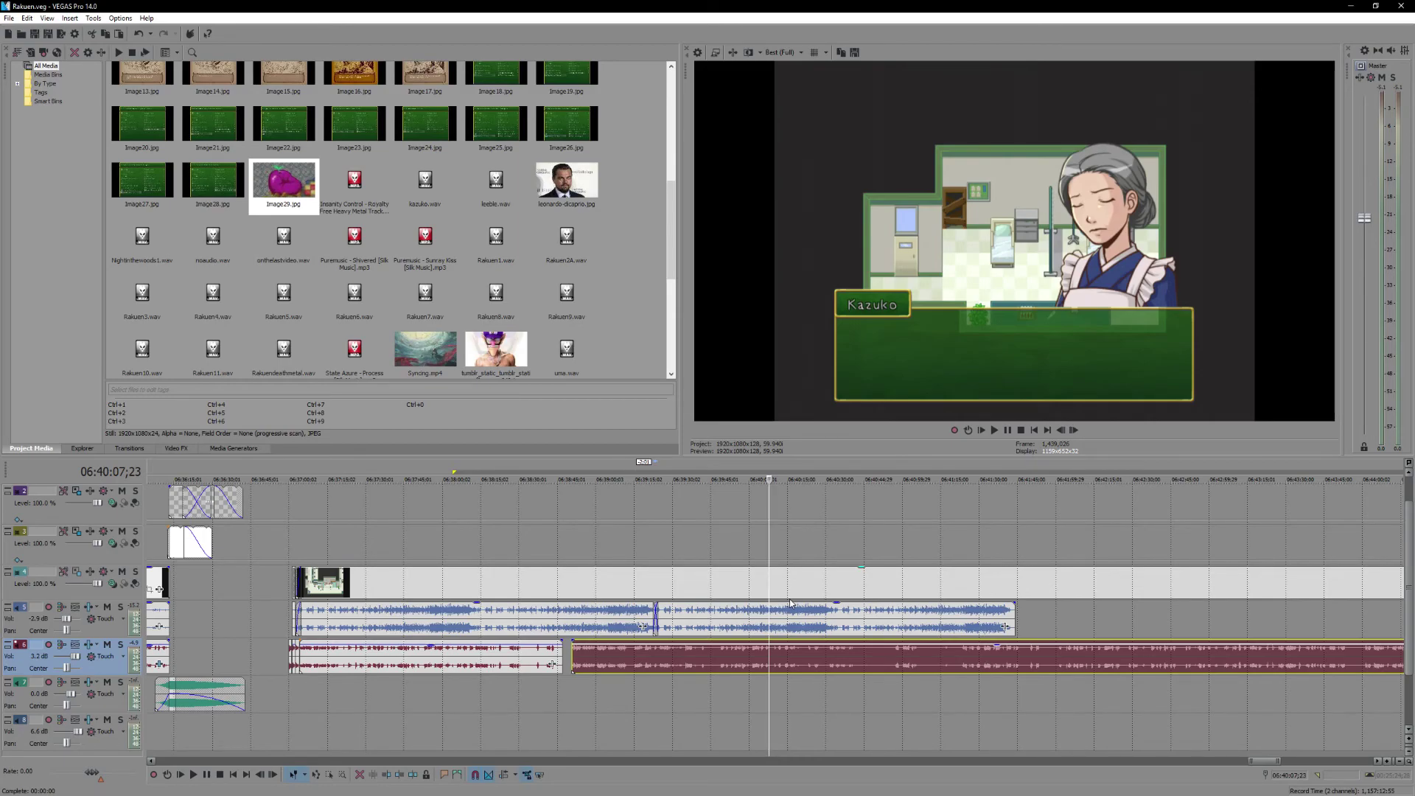
scroll(773, 583, down, 2)
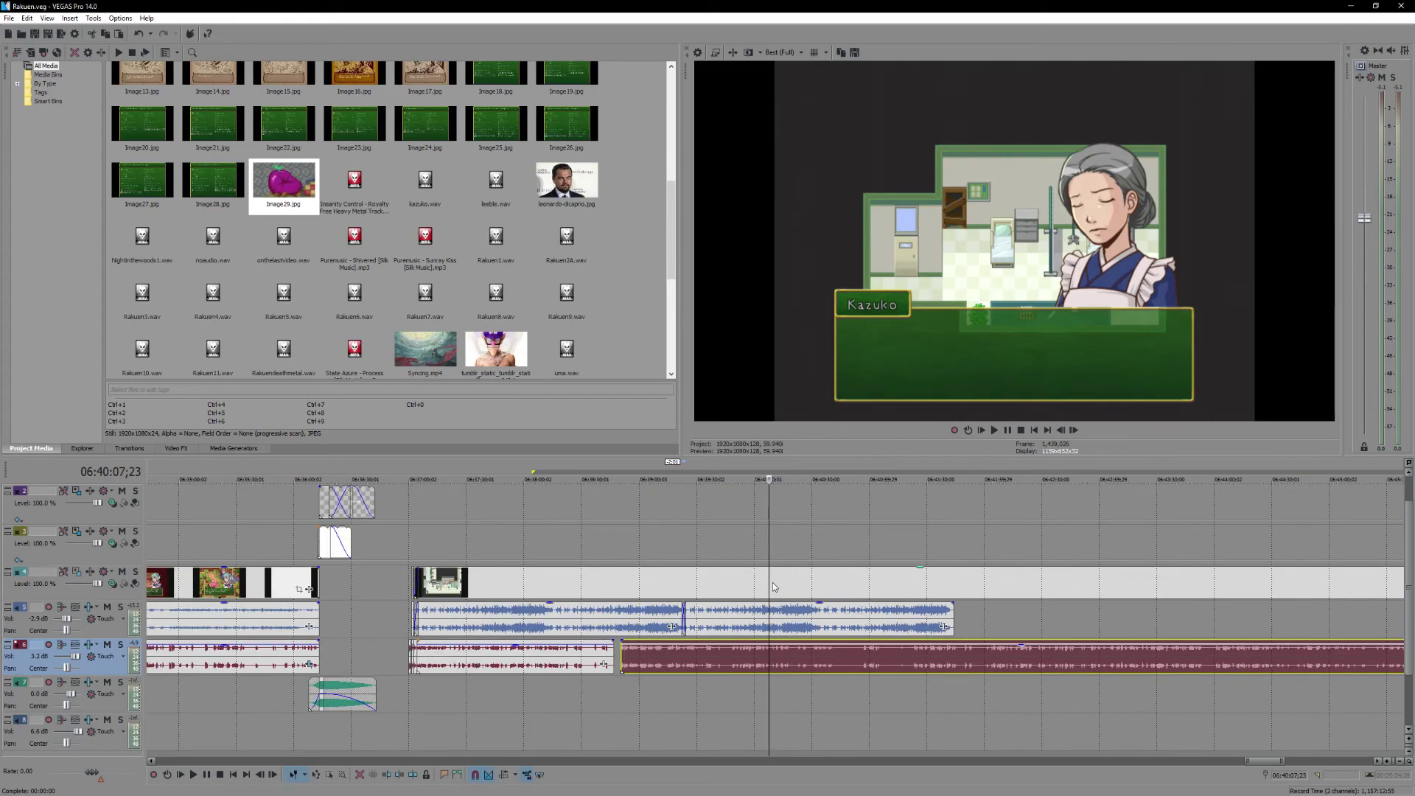
scroll(803, 619, down, 2)
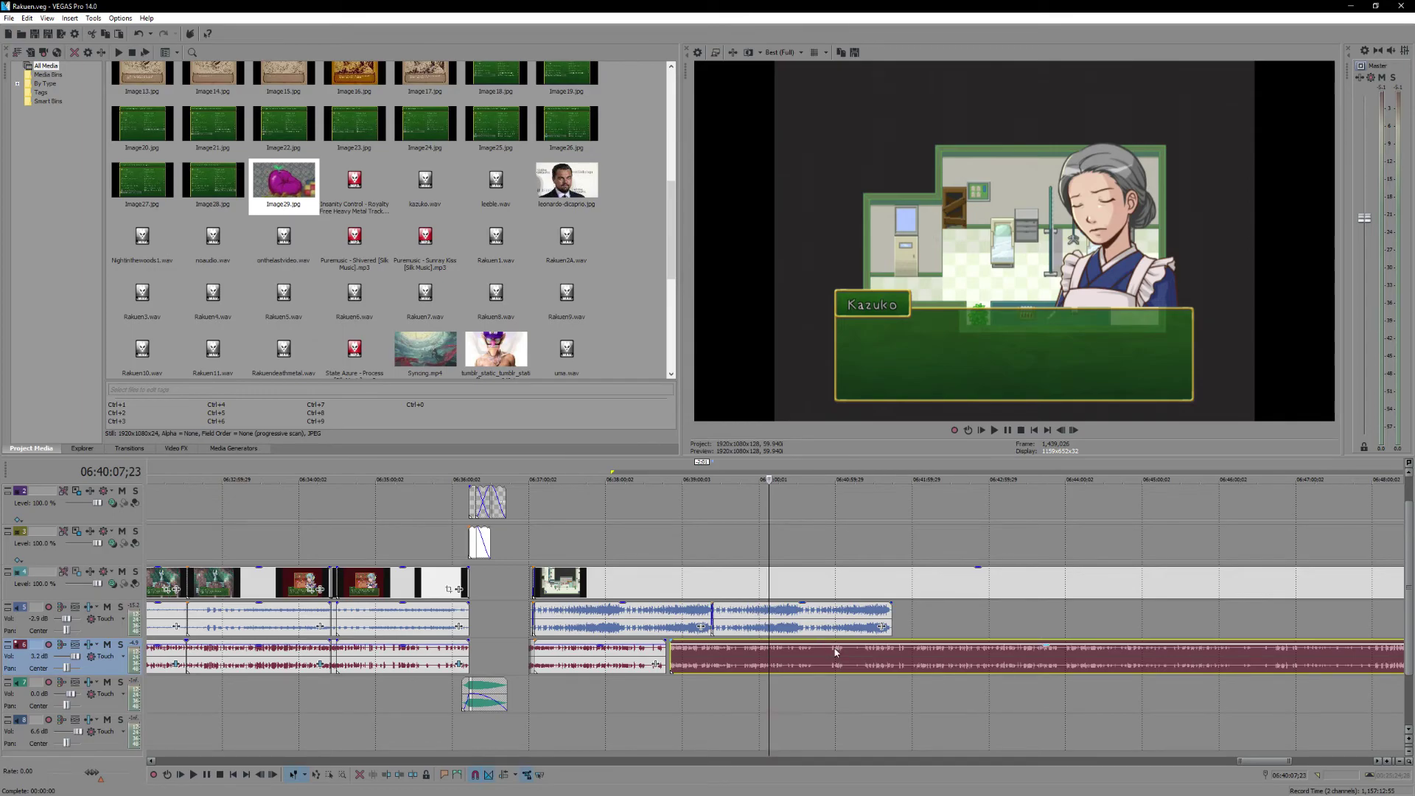
scroll(807, 625, up, 6)
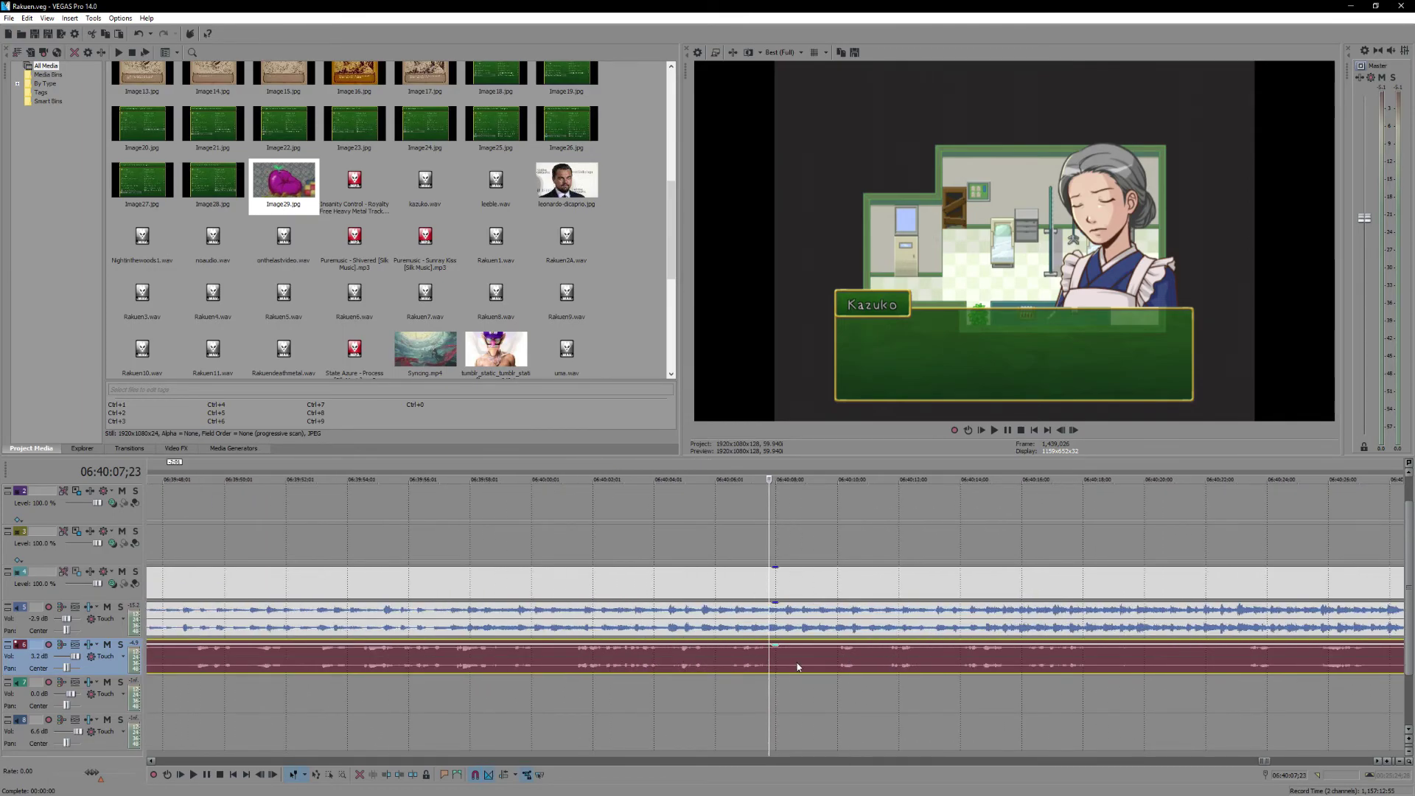
scroll(782, 661, down, 3)
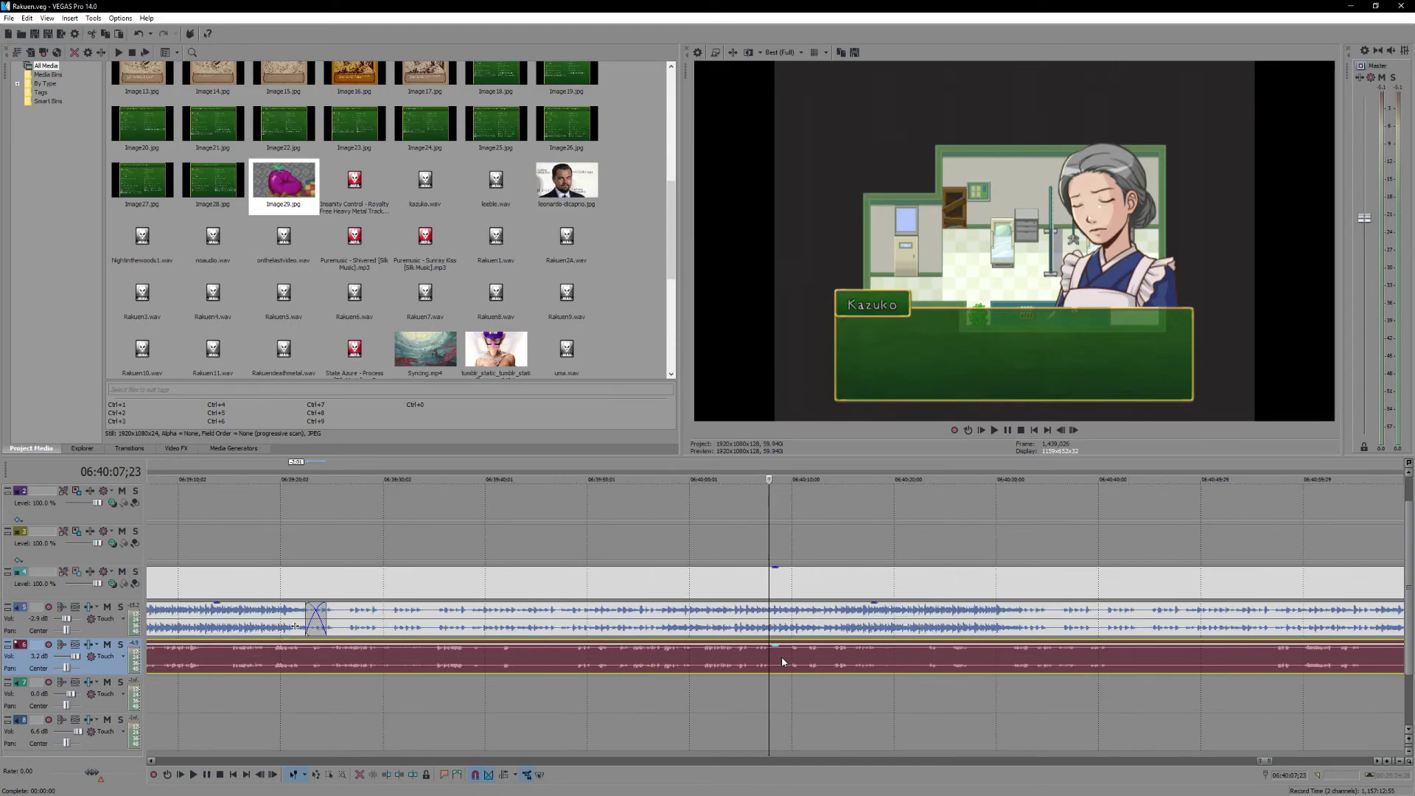
key(Right)
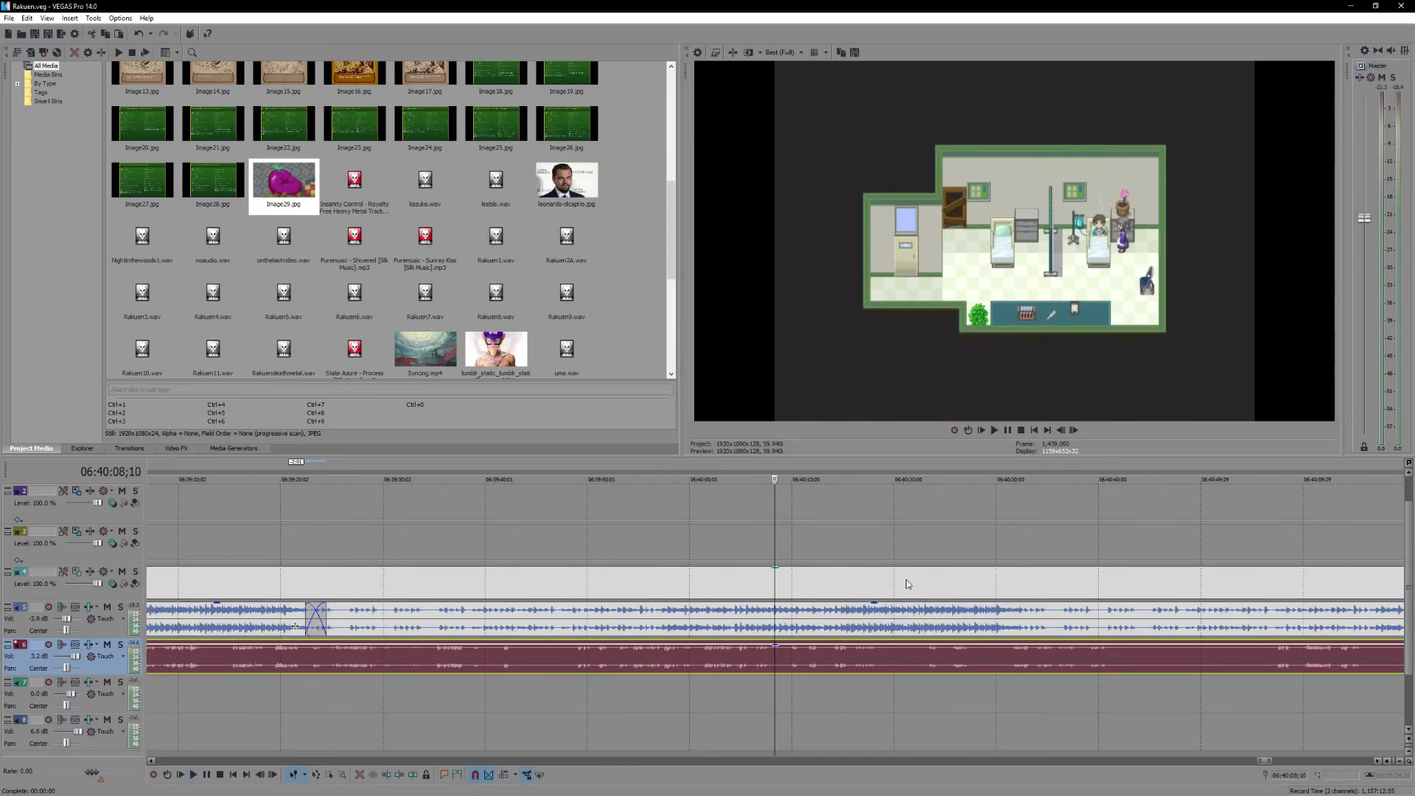
- Play the Kazuko and Kisaburo dialogue with its commentary from 06:40:08;10, pausing at 06:40:16;14 and stopping at 06:40:18;27
key(space)
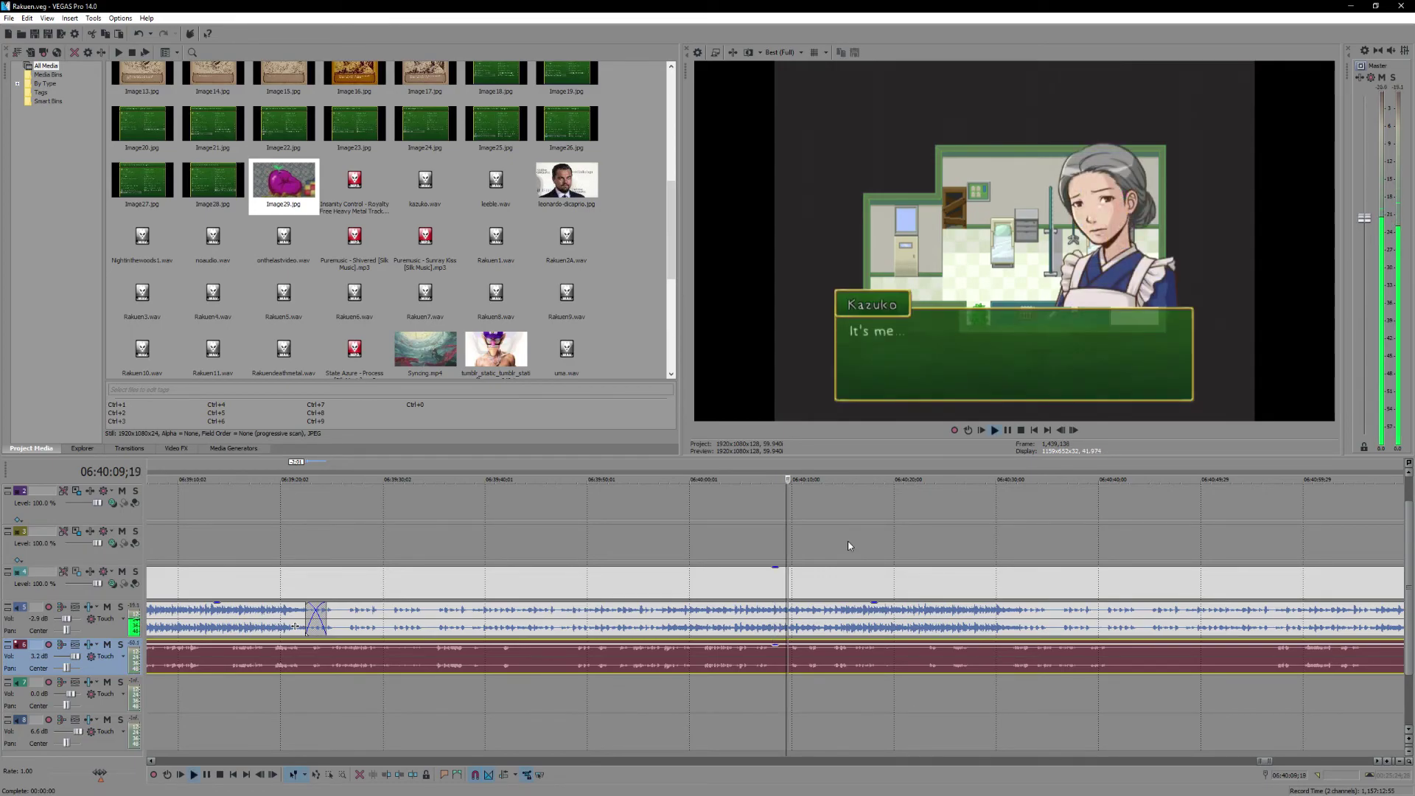
scroll(806, 576, down, 3)
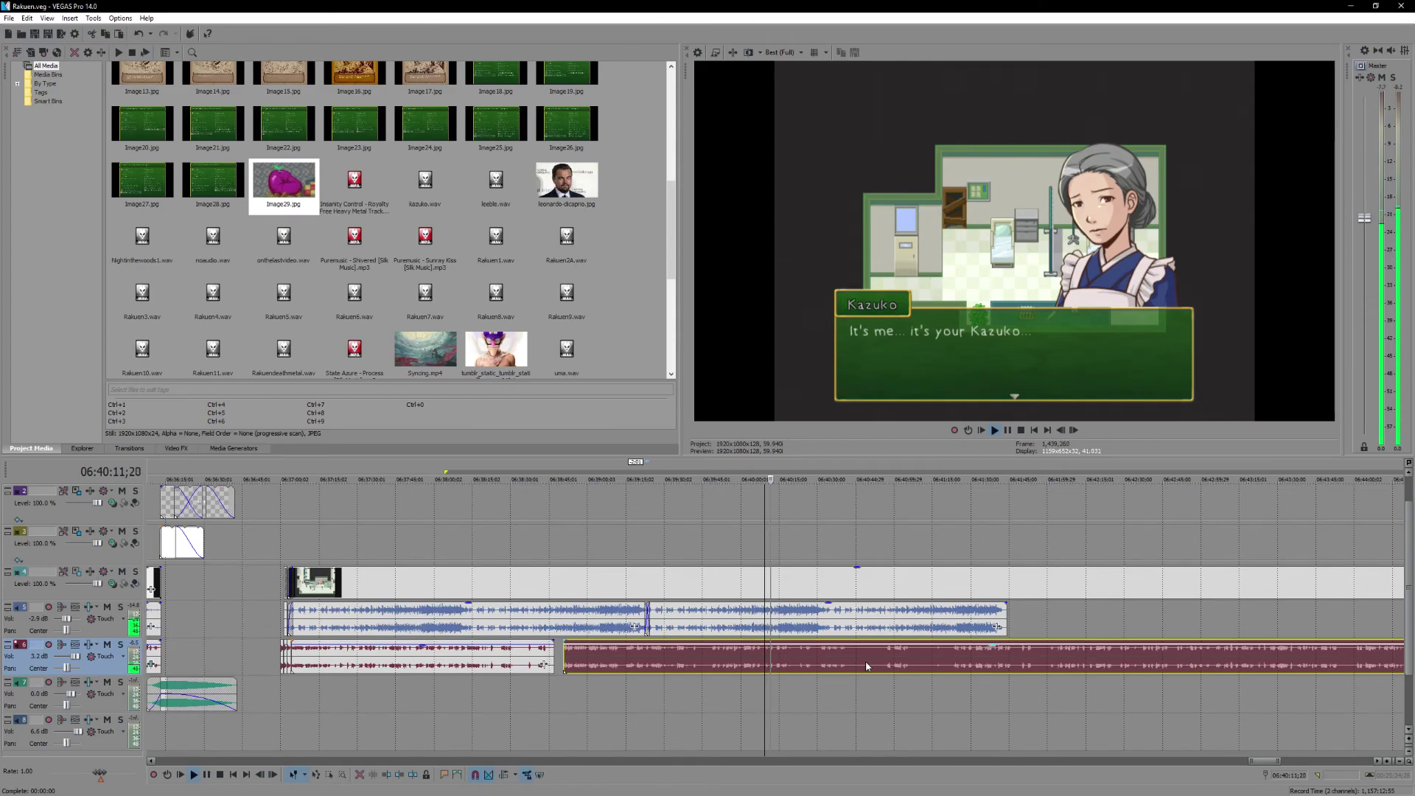
scroll(841, 657, up, 3)
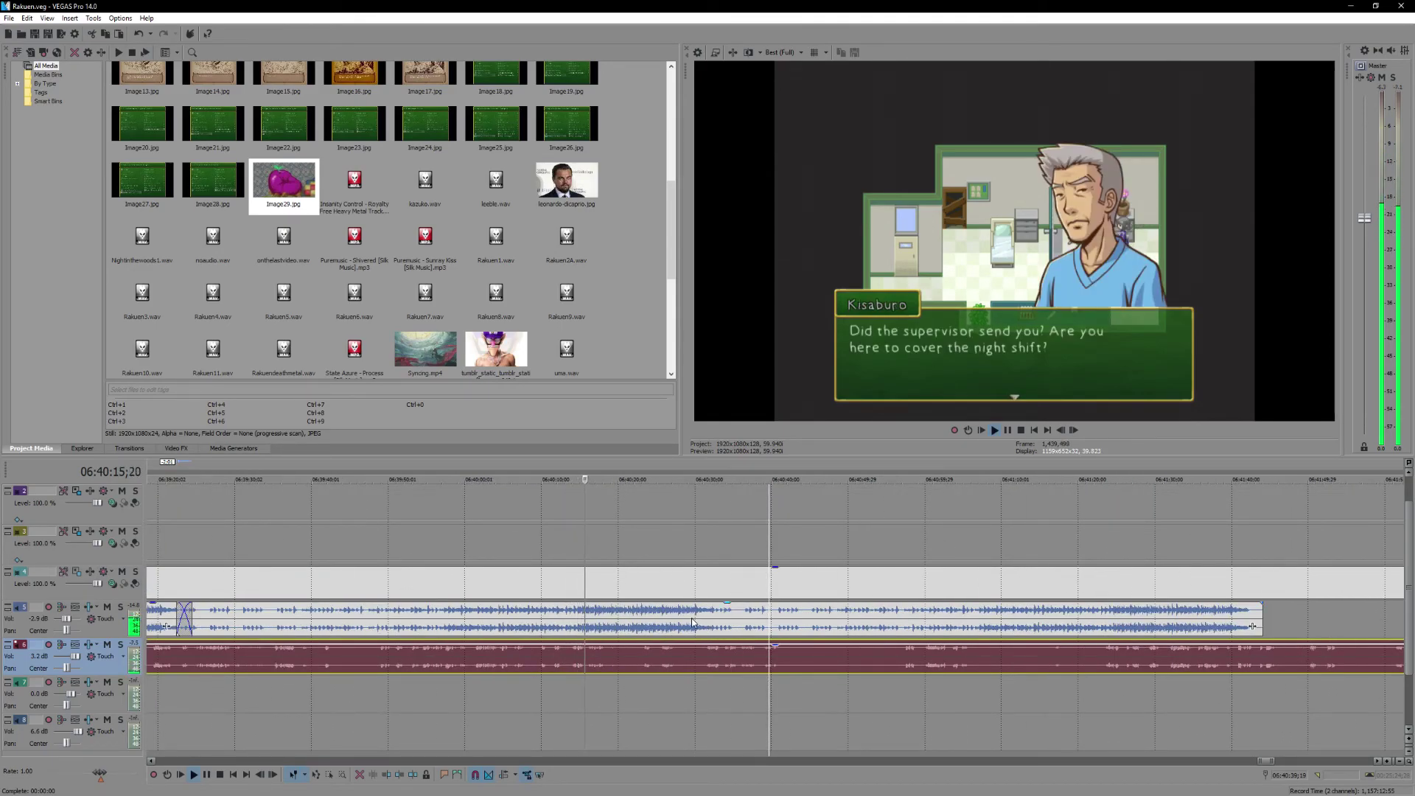
key(Return)
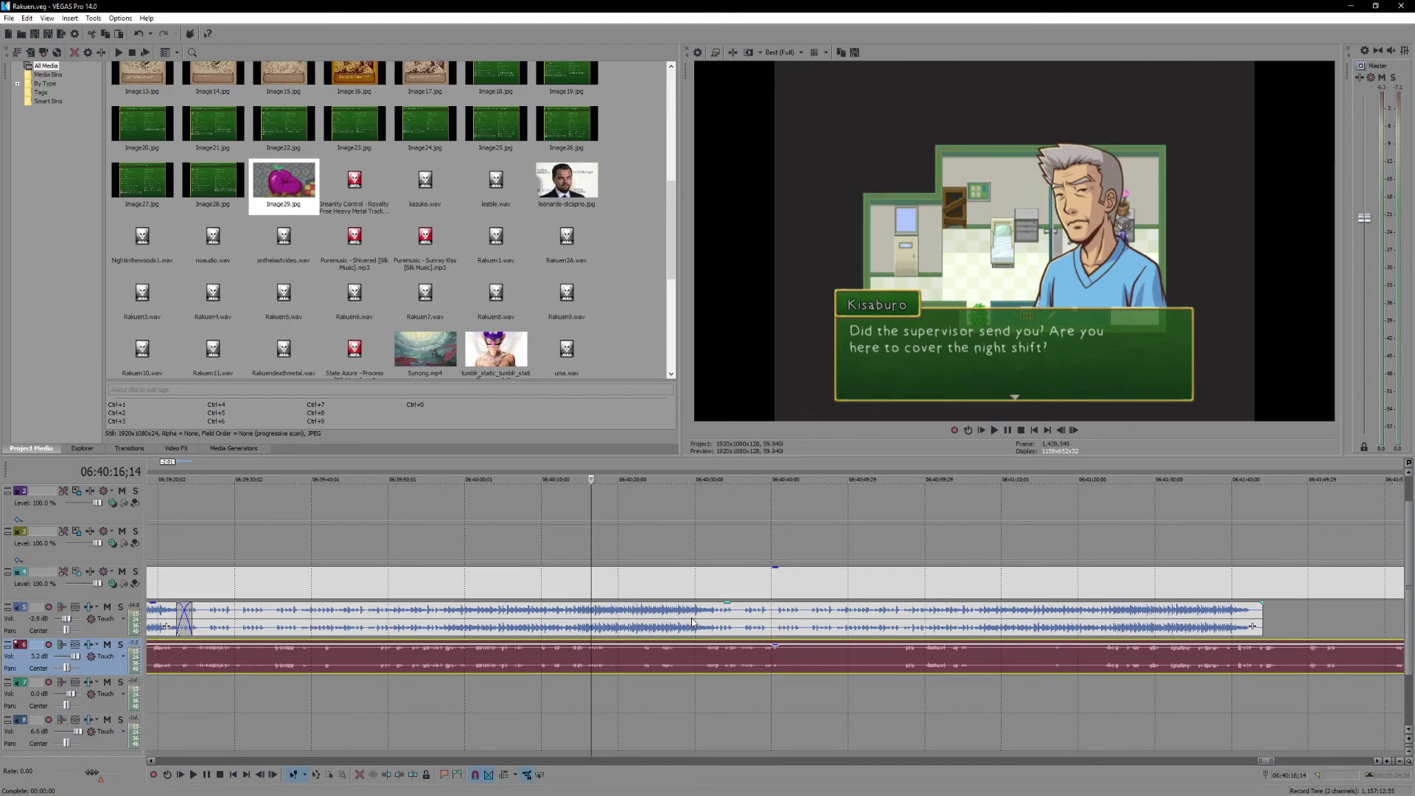
key(Return)
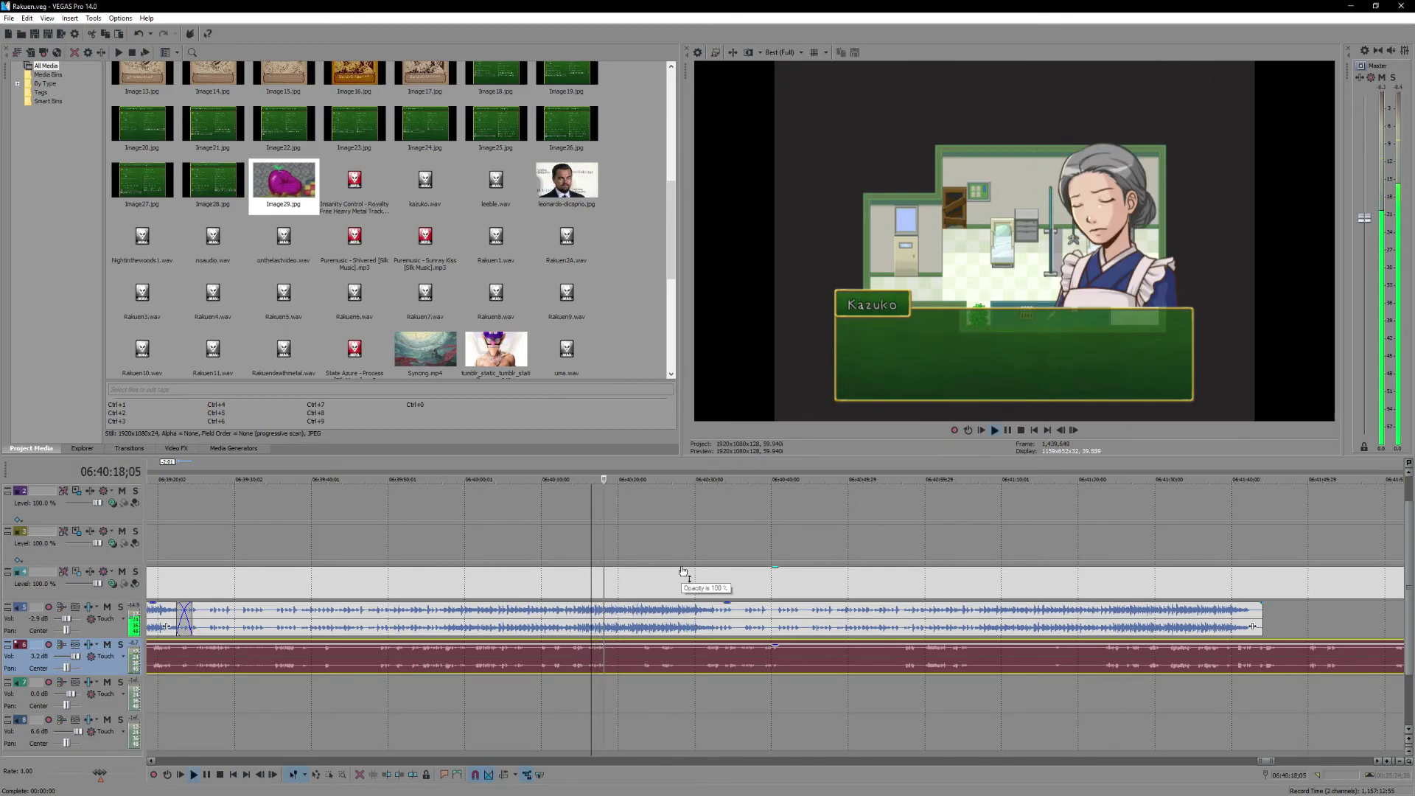
key(Return)
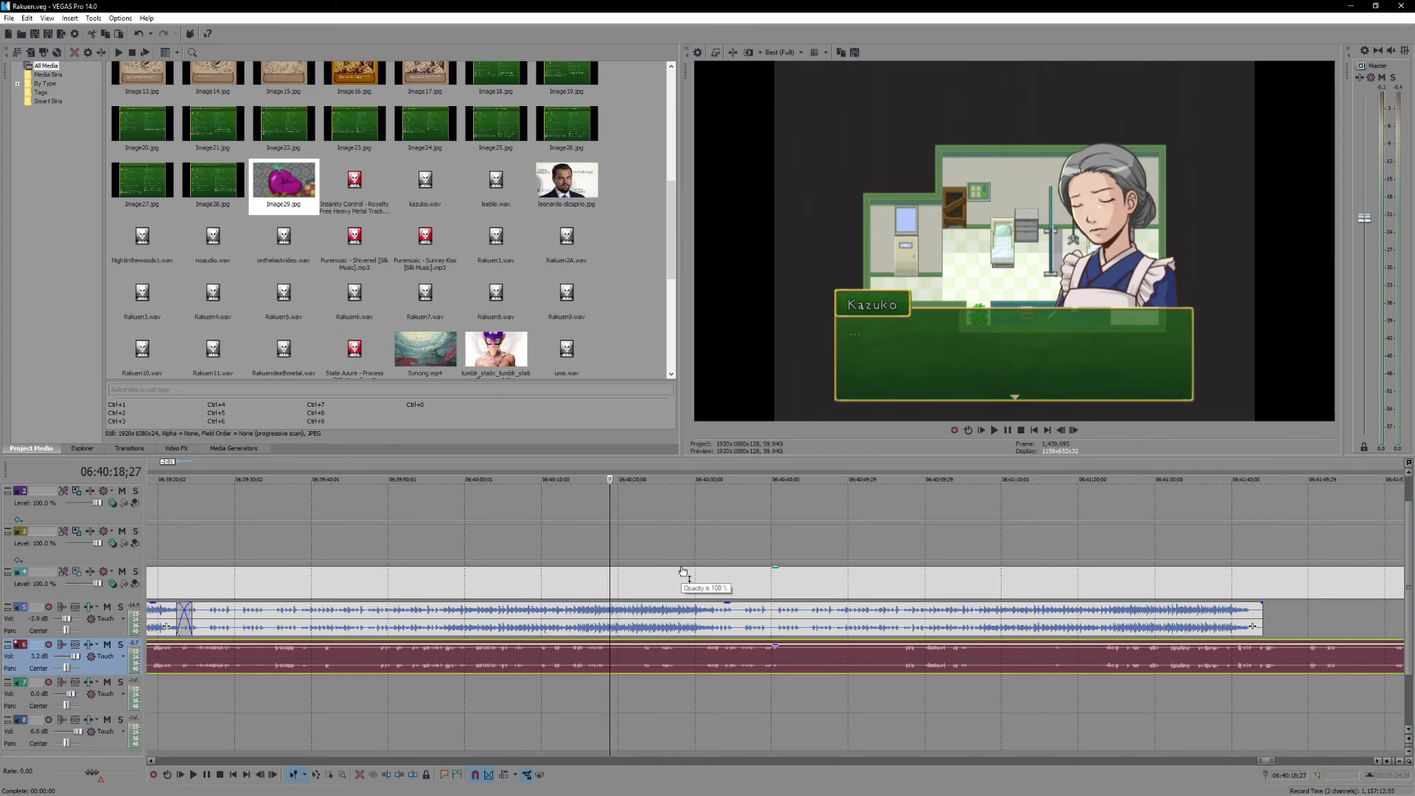
- Play the hospital scene onward from 06:40:18;27 through the flower dialogue and stop at 06:40:36;19
key(space)
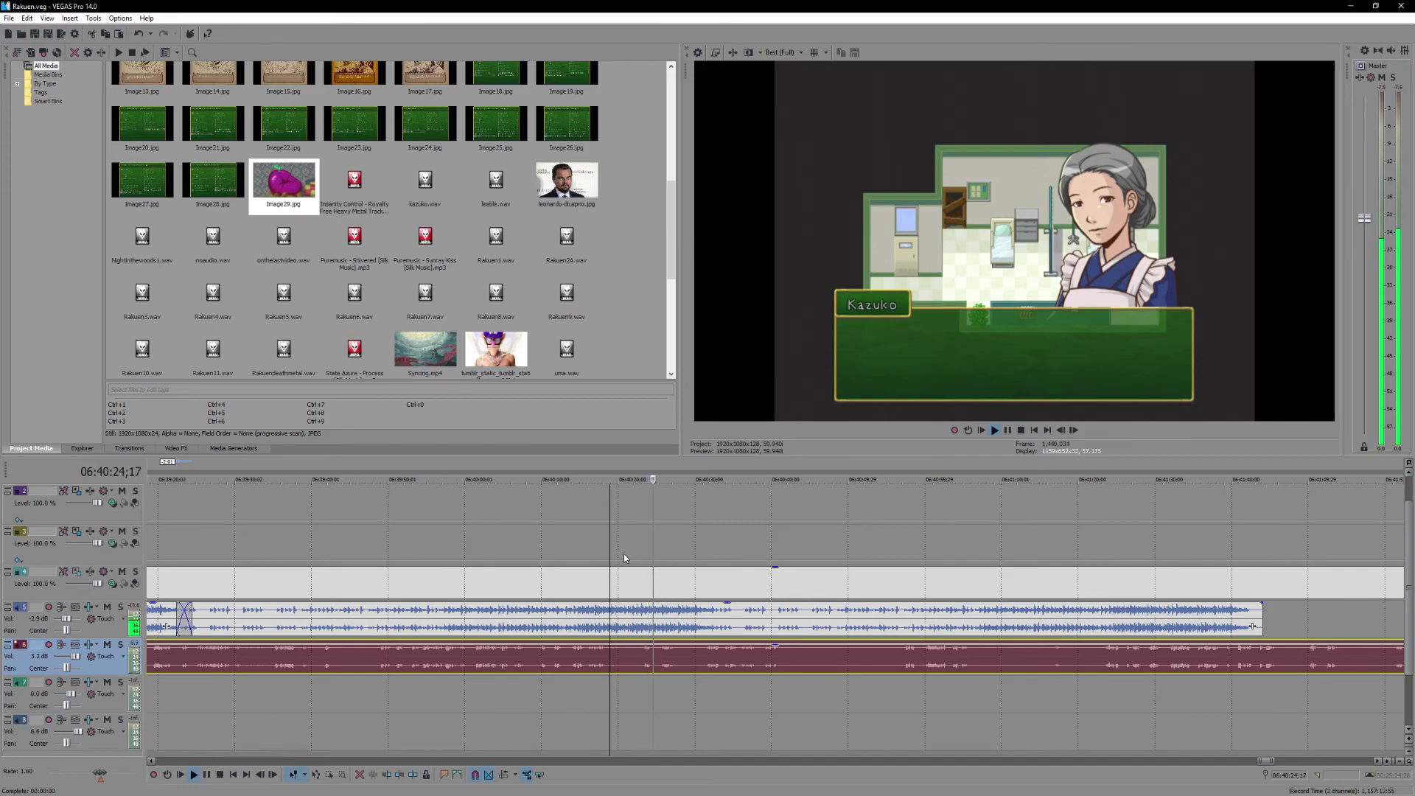
scroll(712, 656, down, 2)
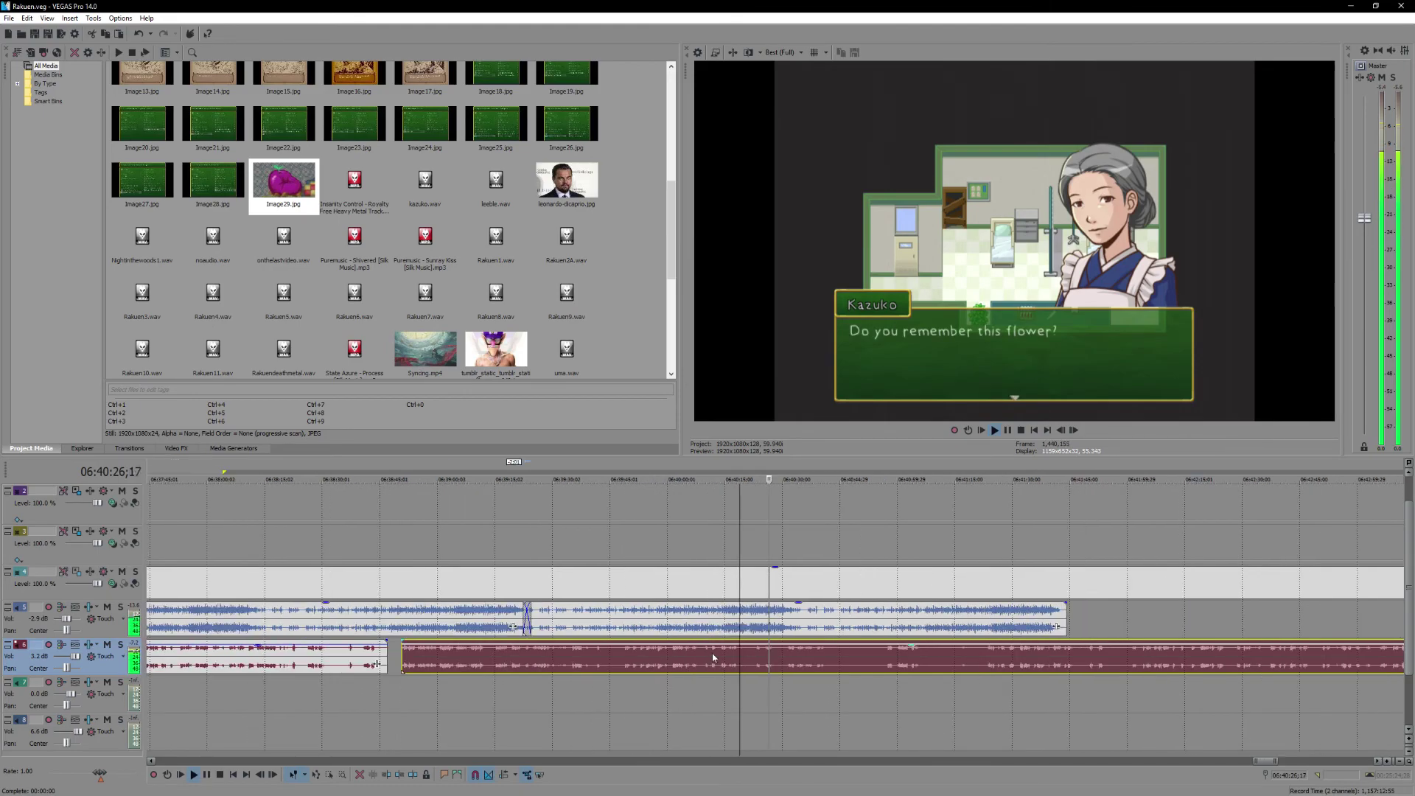
scroll(864, 666, up, 1)
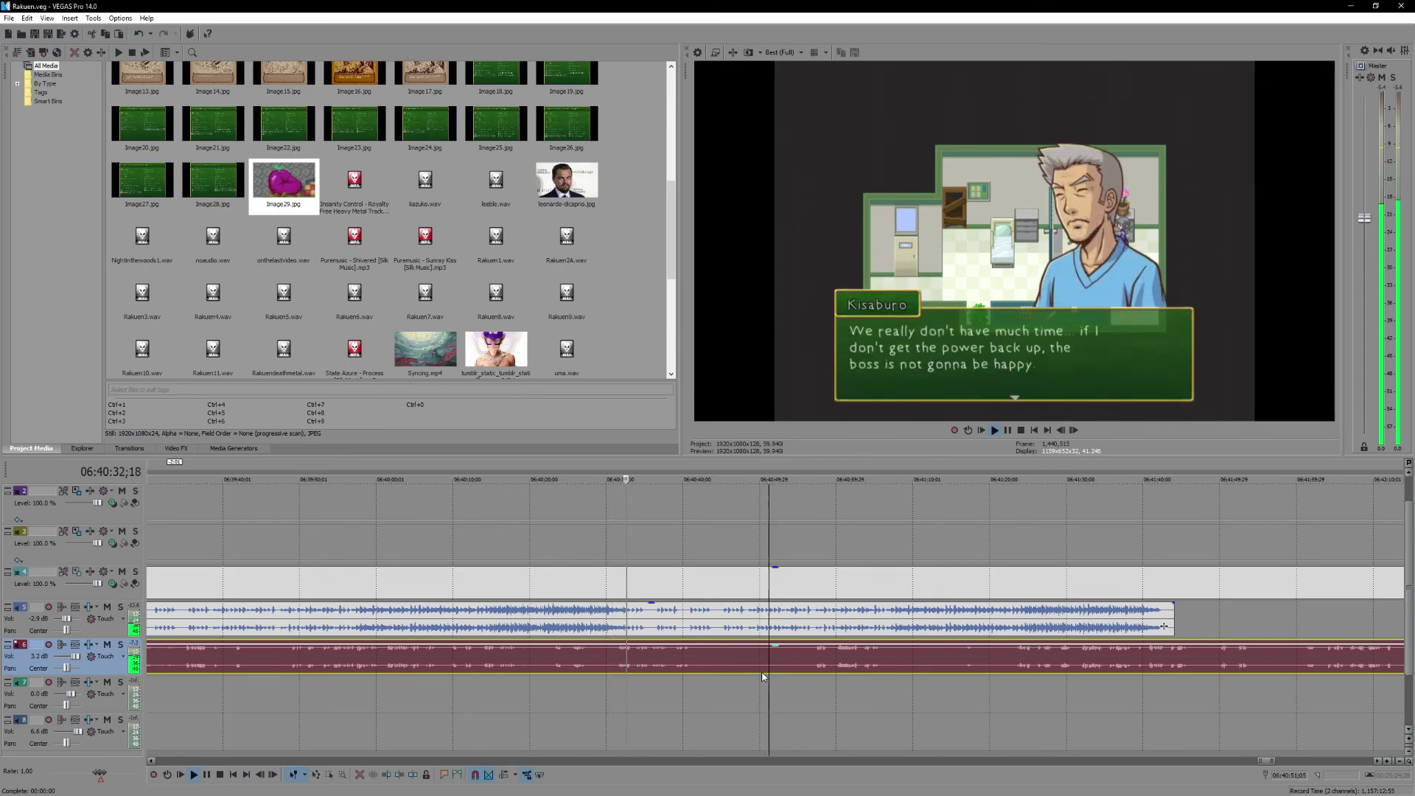
scroll(803, 672, down, 3)
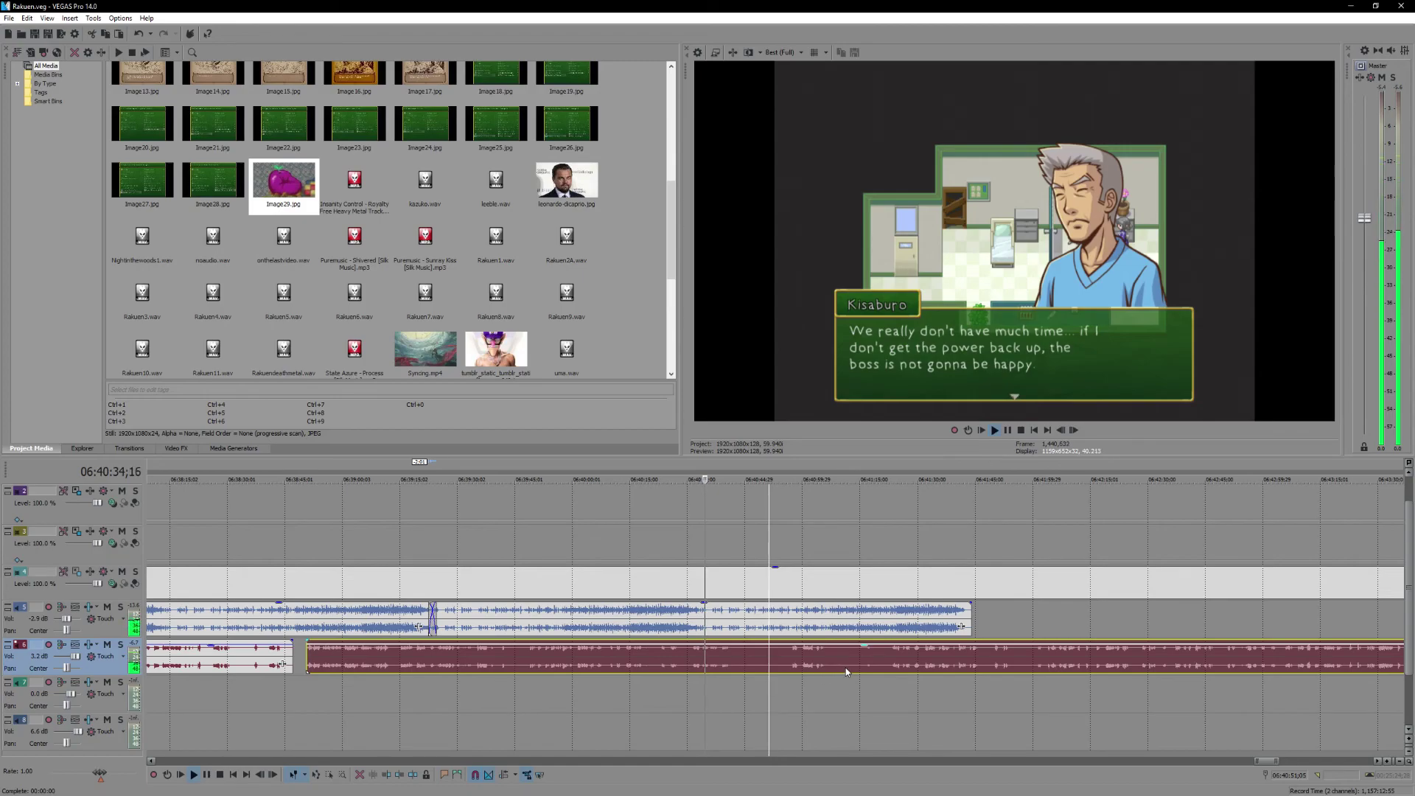
scroll(846, 667, up, 3)
key(space)
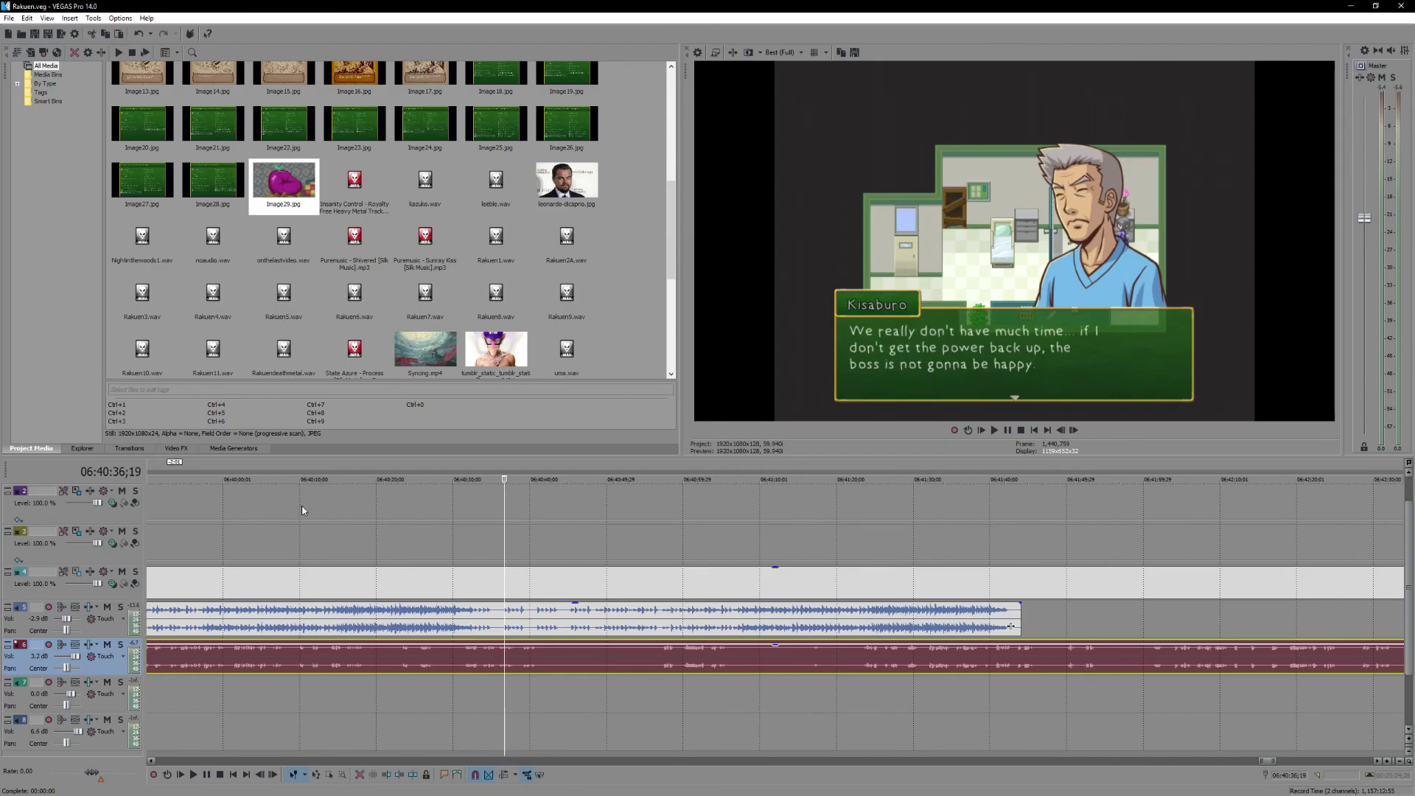
- Play the Kazuko and Kisaburo dialogue from 06:40:36;19, pausing at 06:40:38;15 and stopping at 06:40:41;13
key(space)
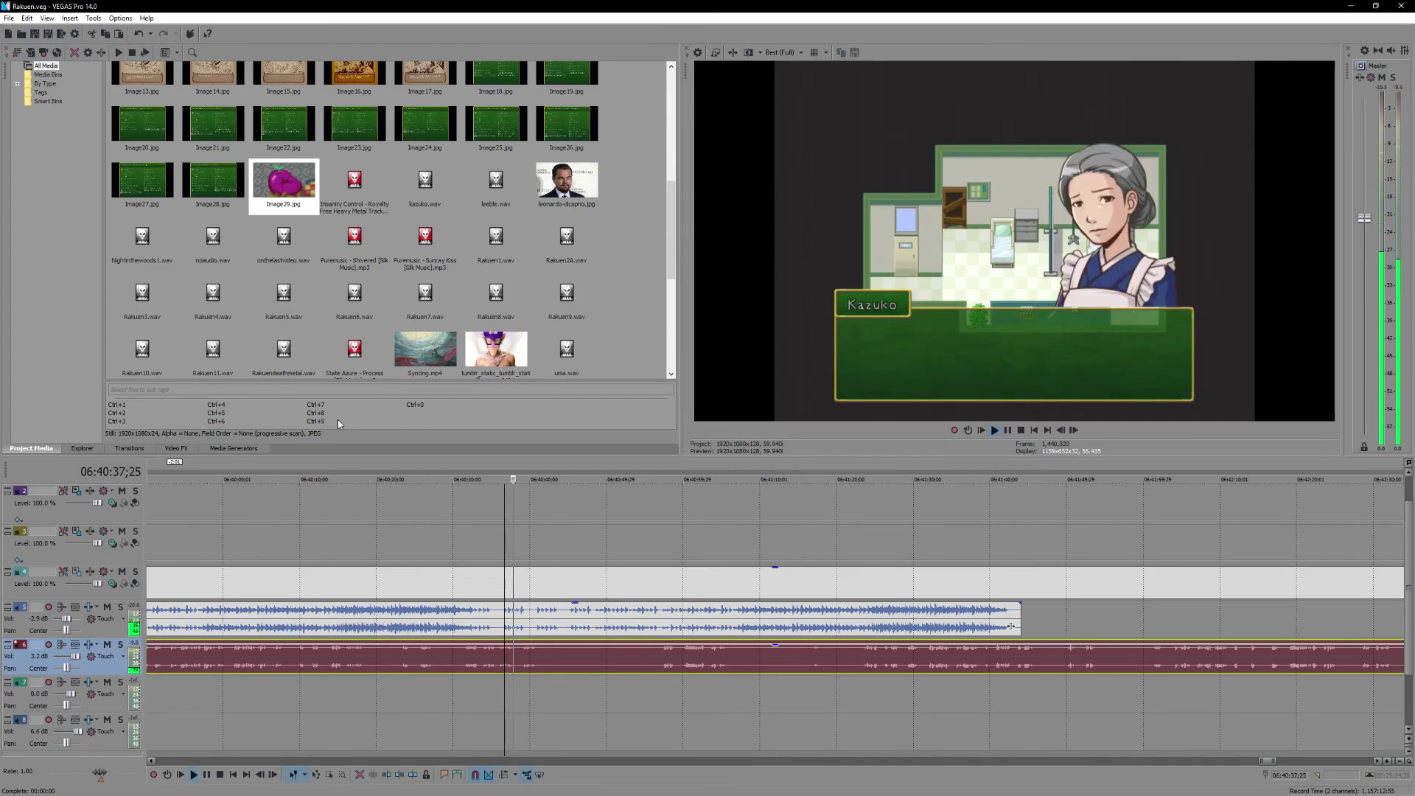
key(space)
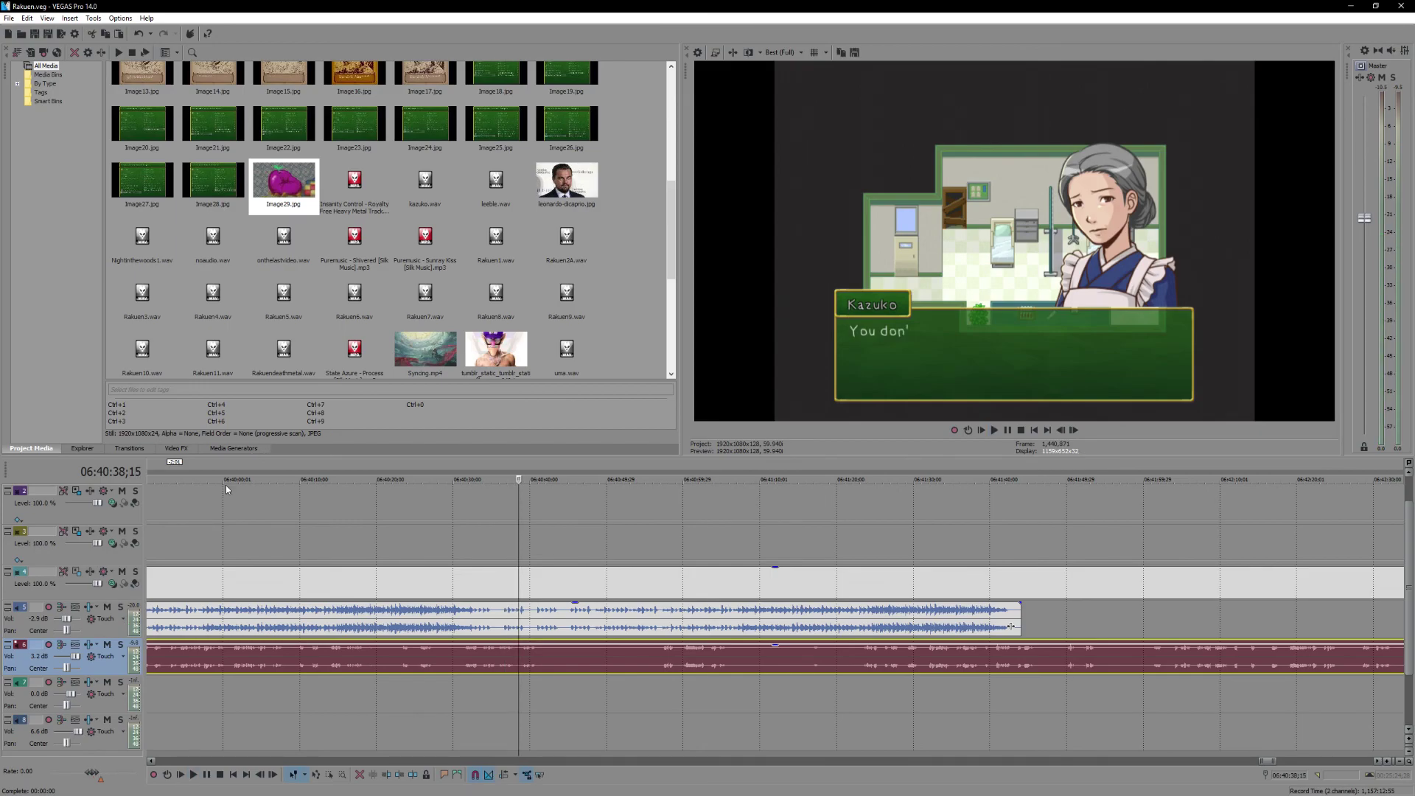
key(space)
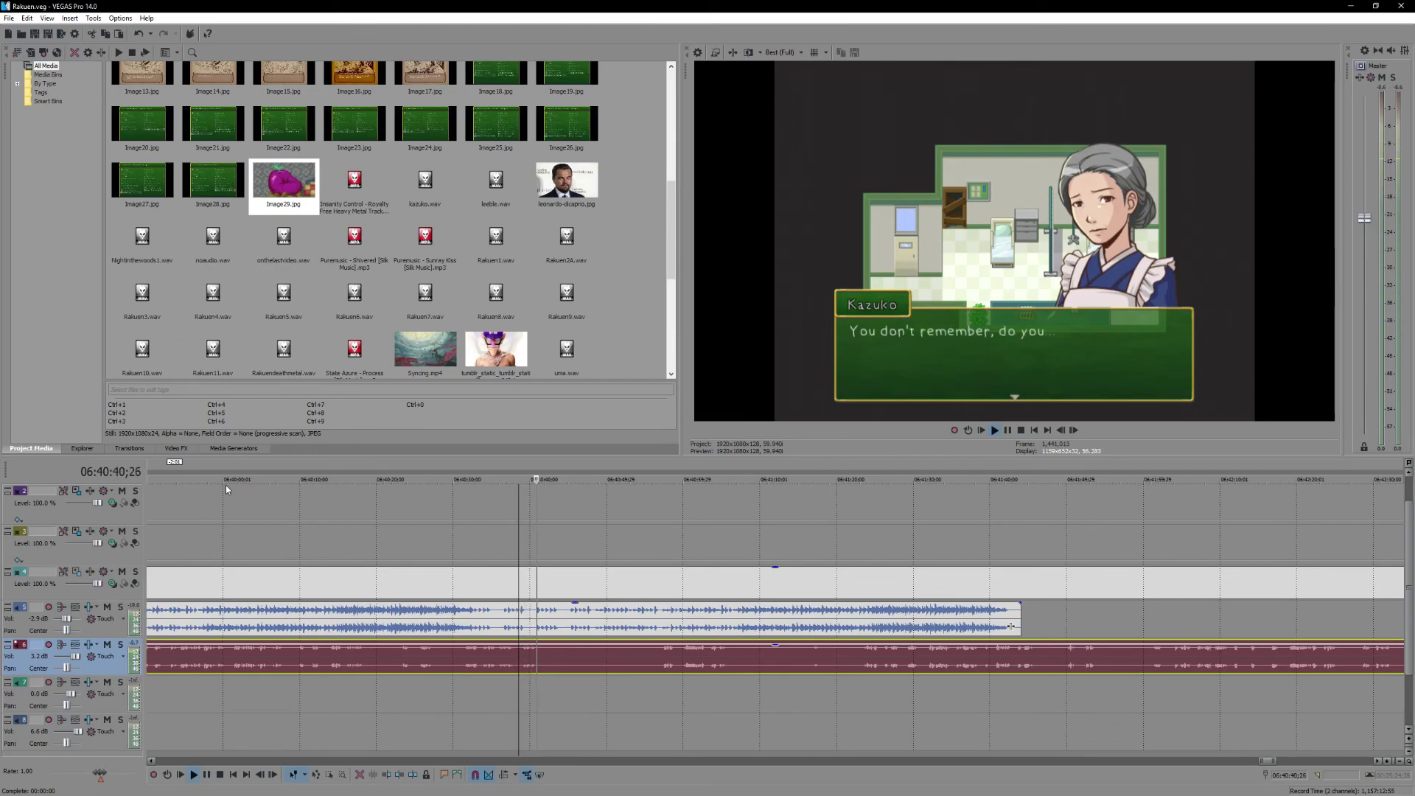
key(space)
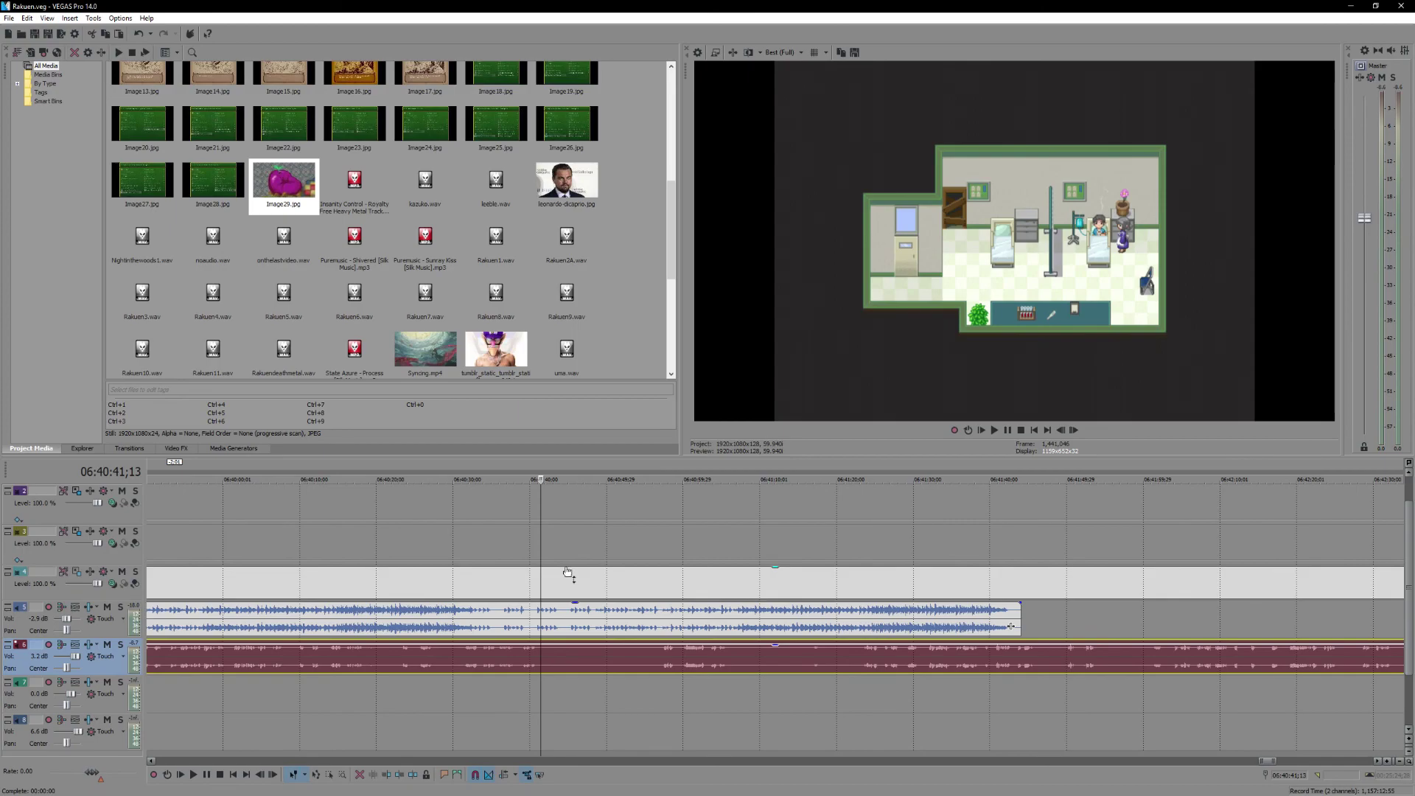
- Play the hospital room scene onward from 06:40:41;13, pausing at 06:40:42;28 and stopping in the white fade at 06:40:47;13
scroll(591, 625, up, 5)
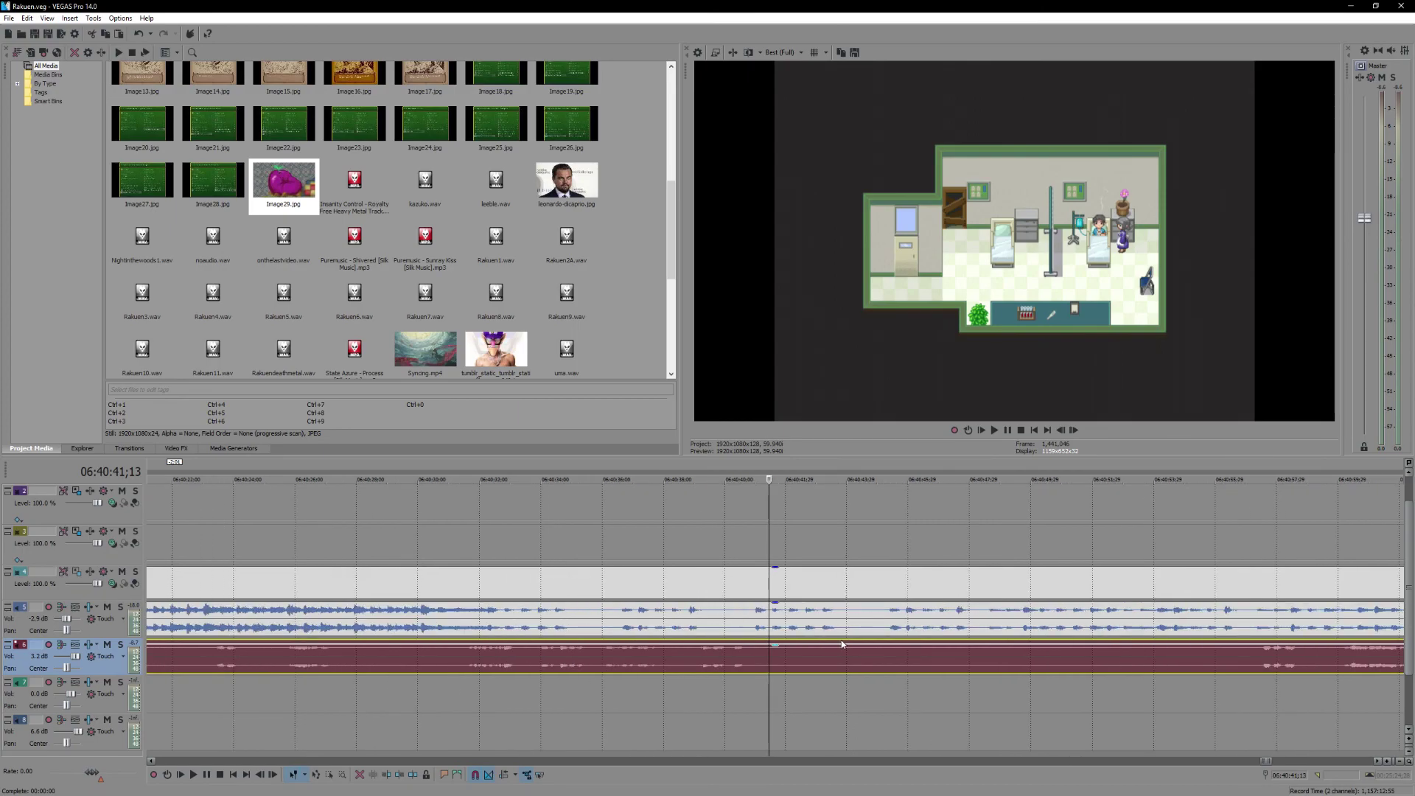
key(space)
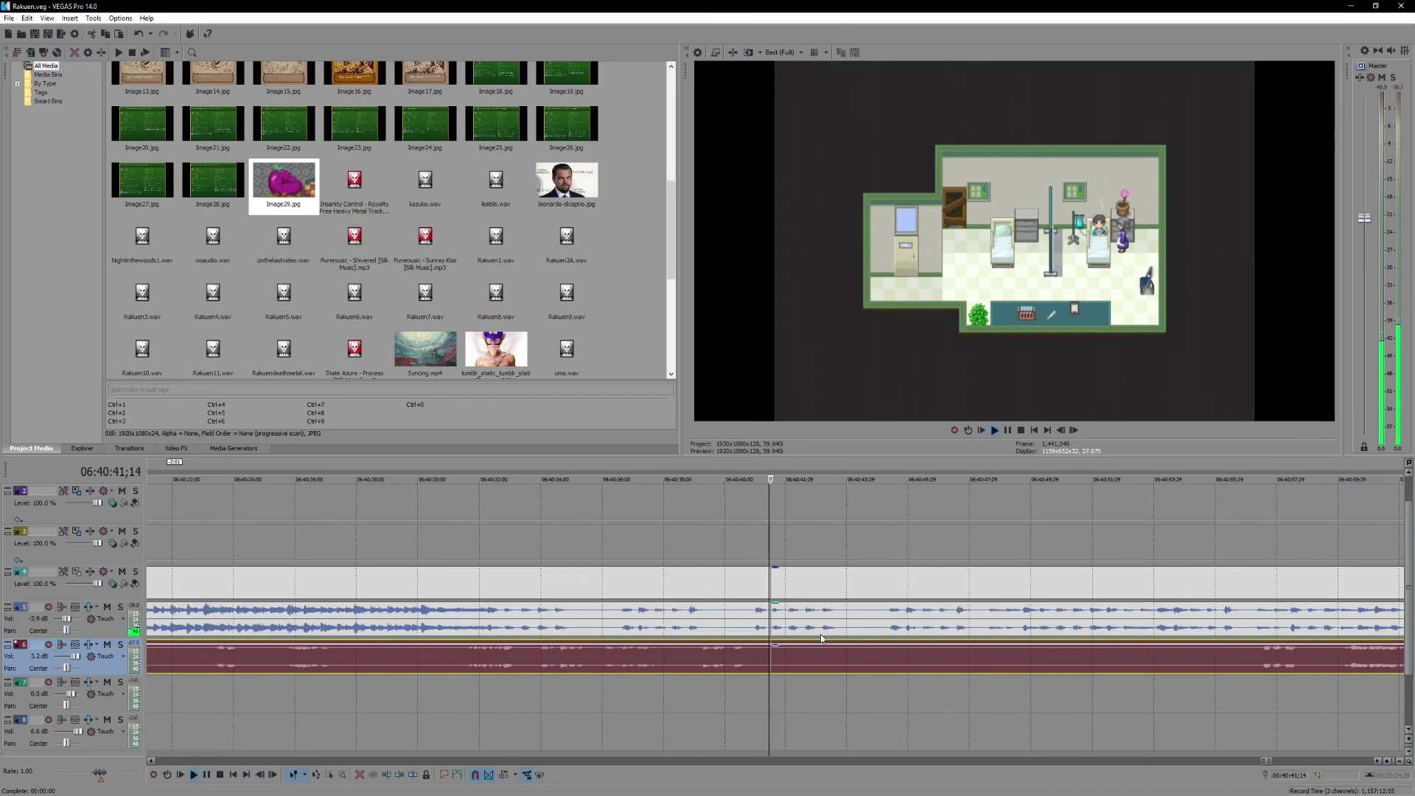
key(Return)
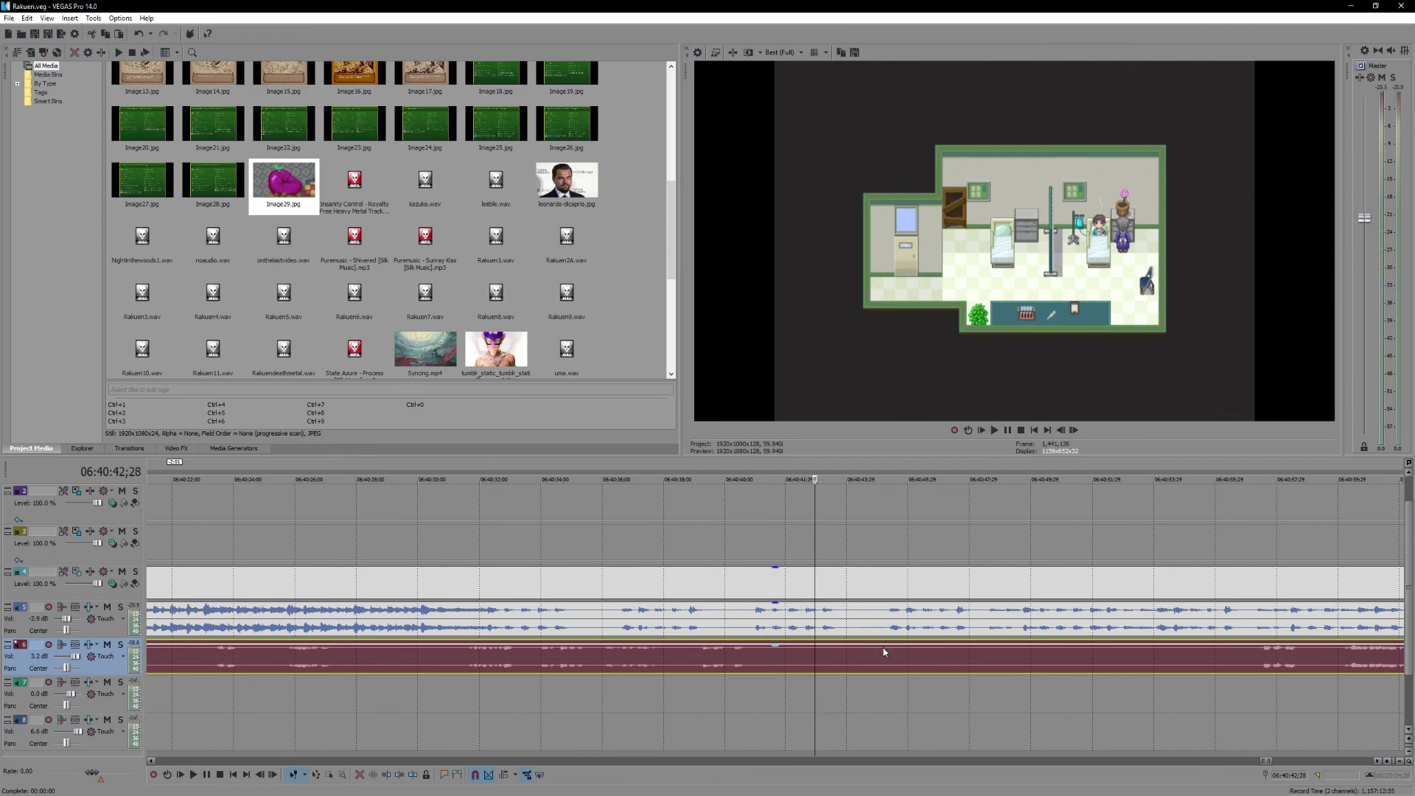
key(space)
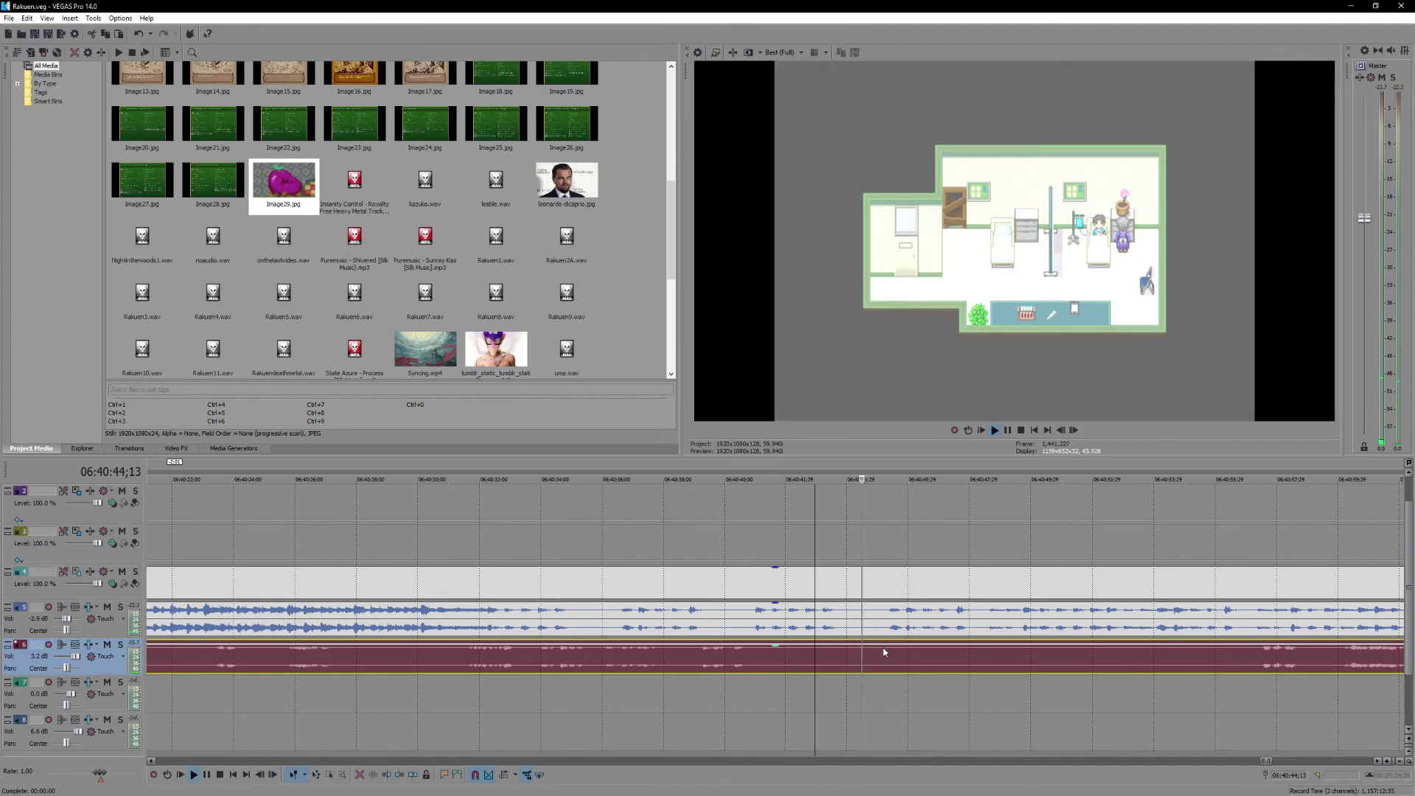
scroll(884, 652, down, 3)
scroll(834, 691, down, 1)
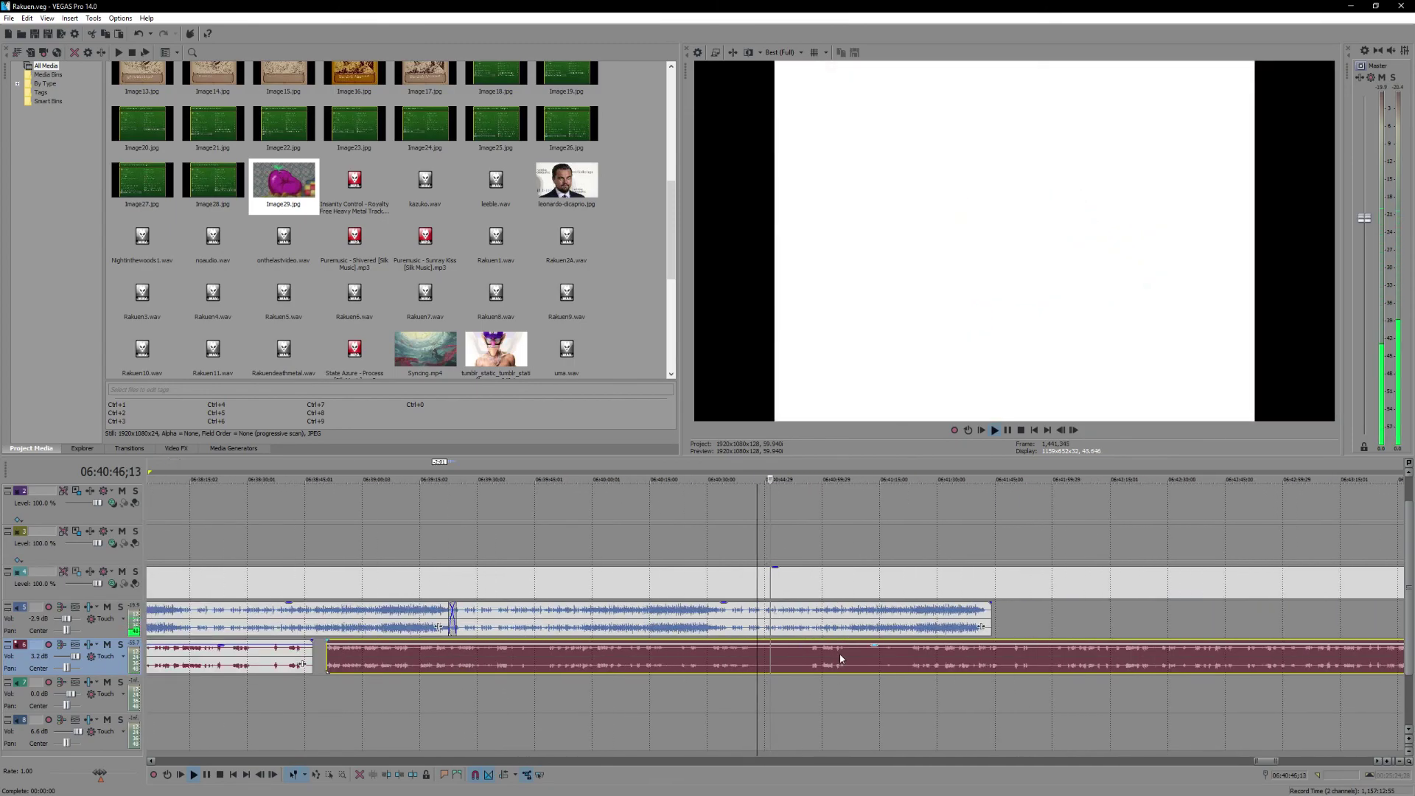
key(Return)
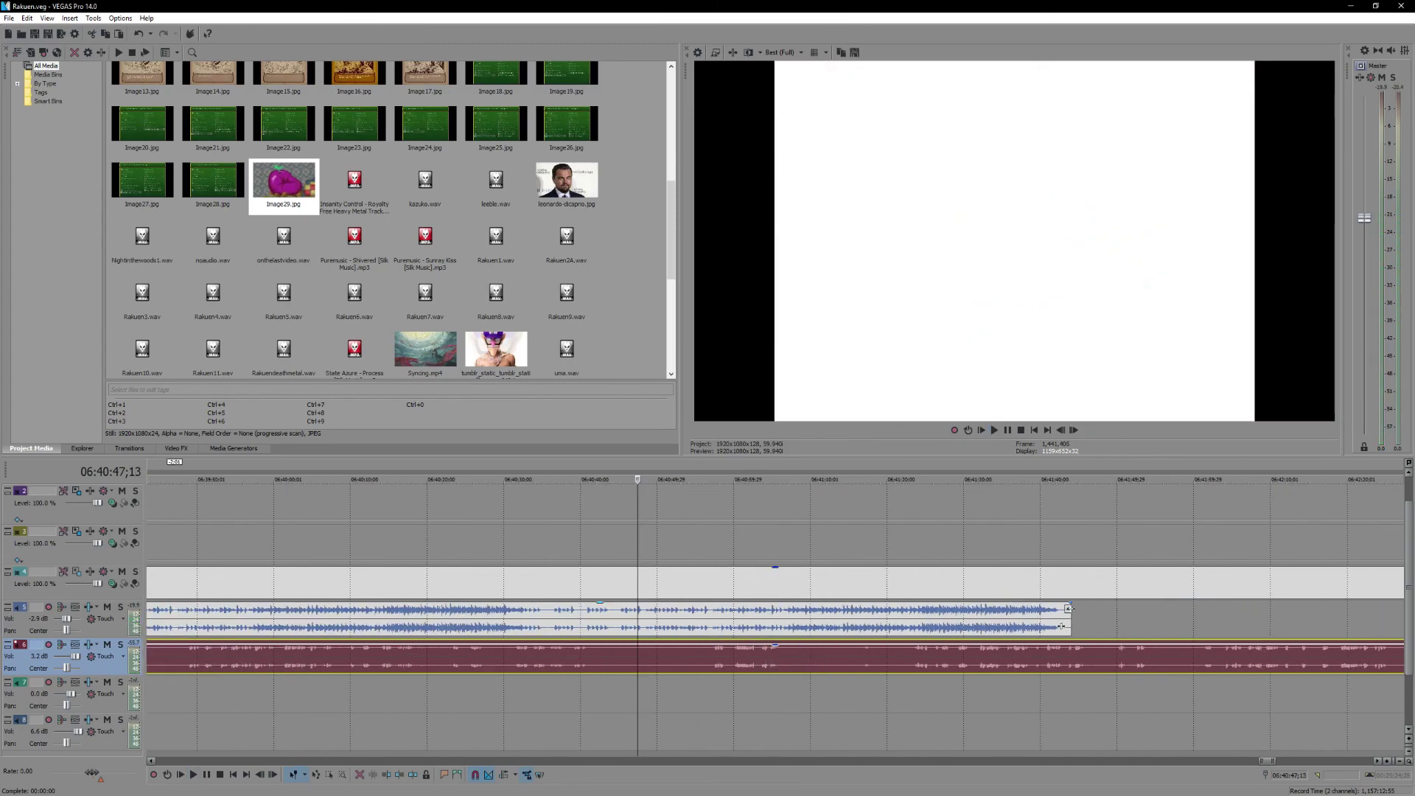
- Trim the end of the hospital background audio to the playhead at 06:40:47;13 and place a new audio clip just after it on the same track
drag(1070, 628, 642, 640)
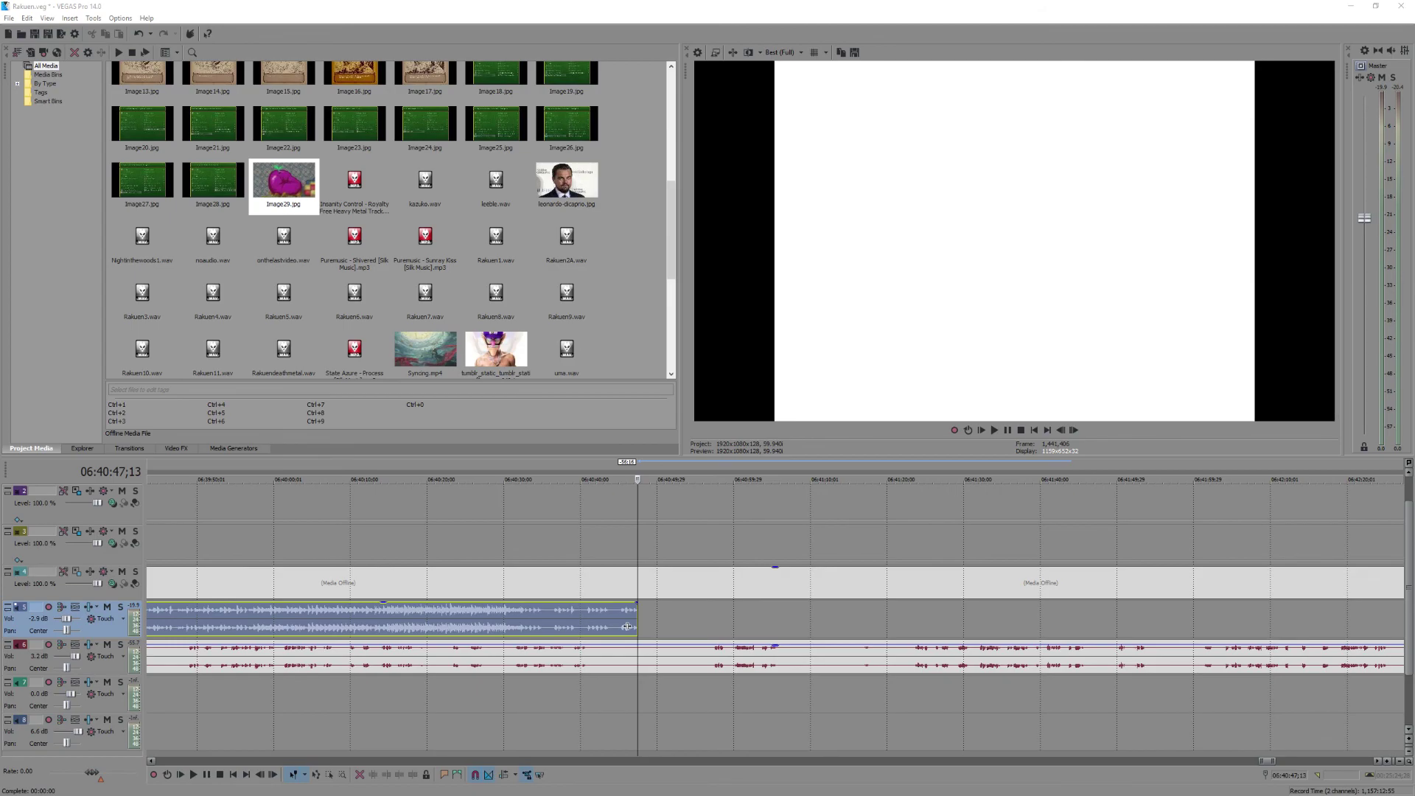
drag(648, 564, 660, 620)
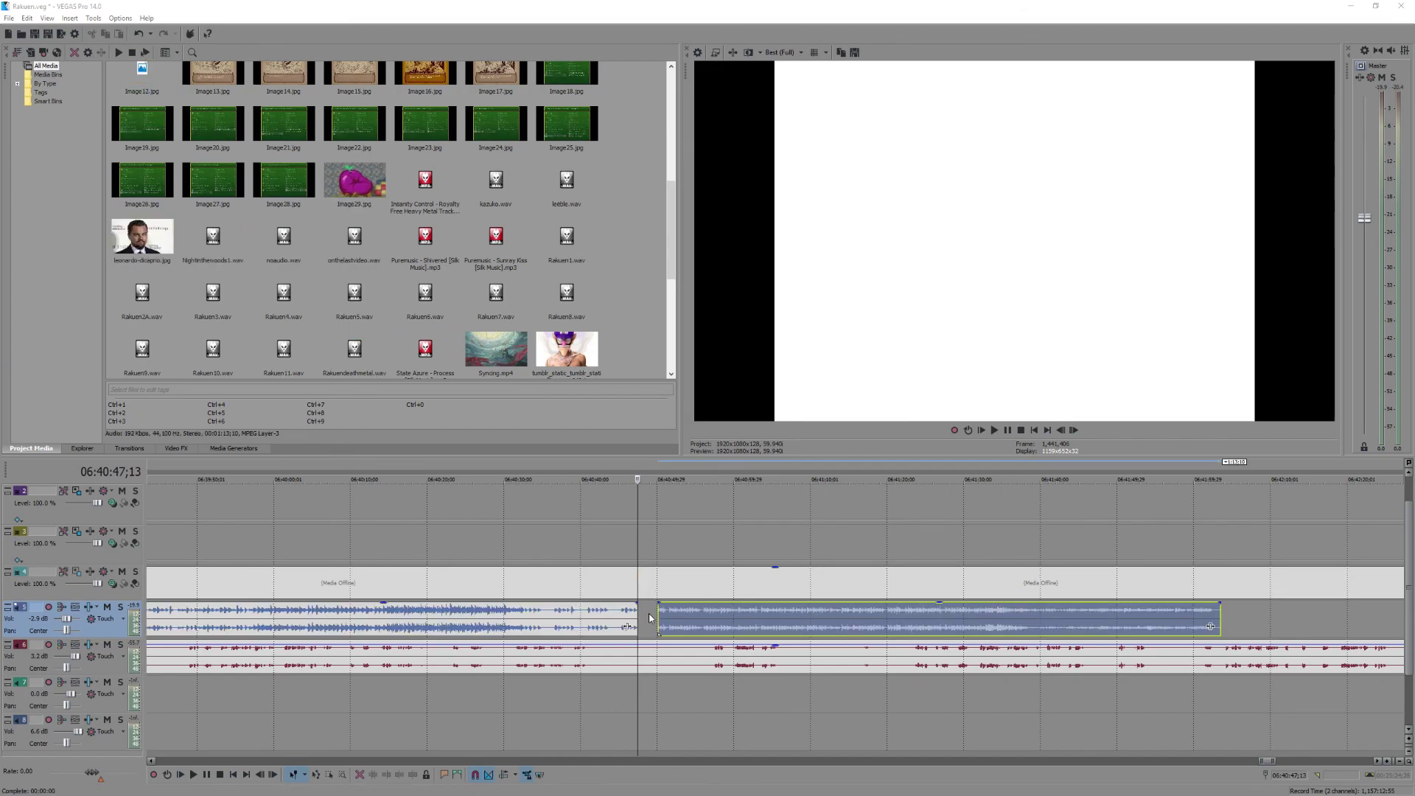